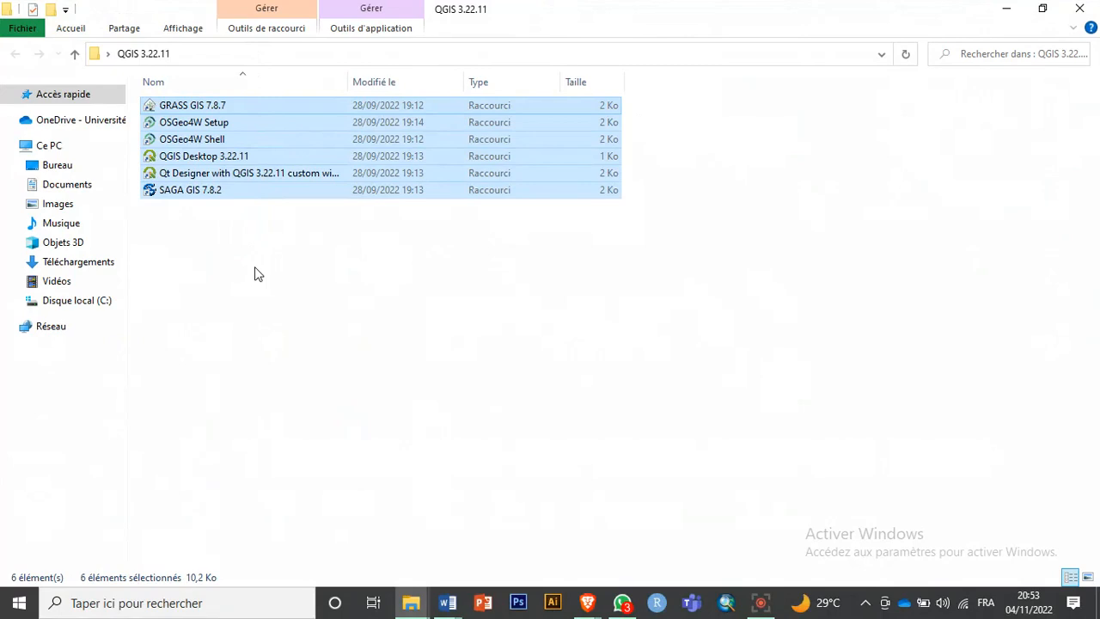
# Launch QGIS Desktop 3.22.11 from the QGIS 3.22.11 folder
pyautogui.click(257, 273)
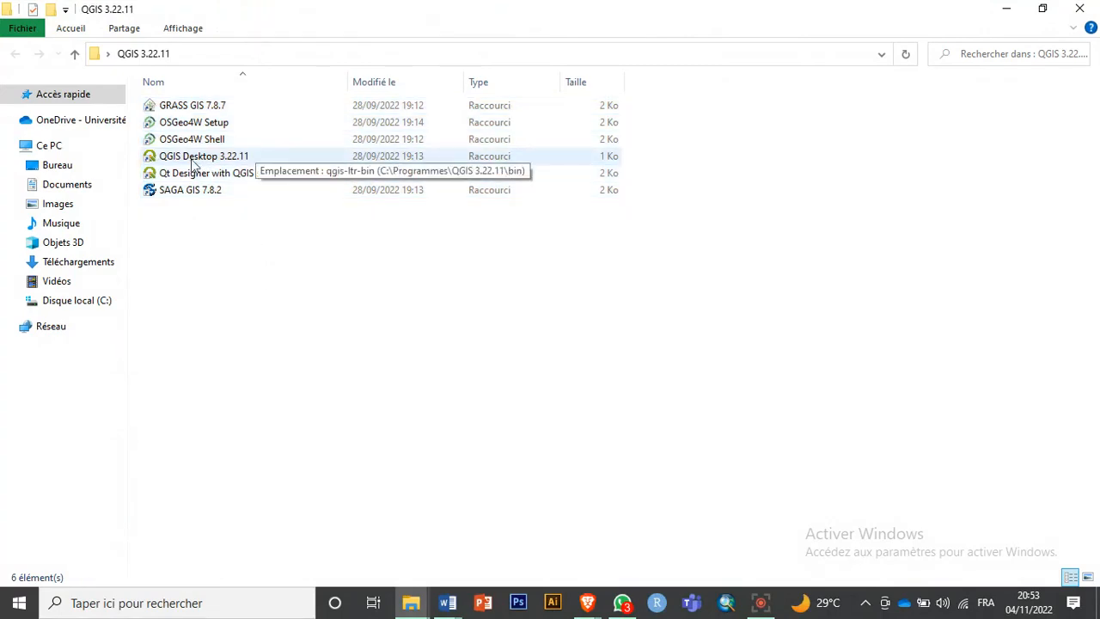
pyautogui.doubleClick(250, 160)
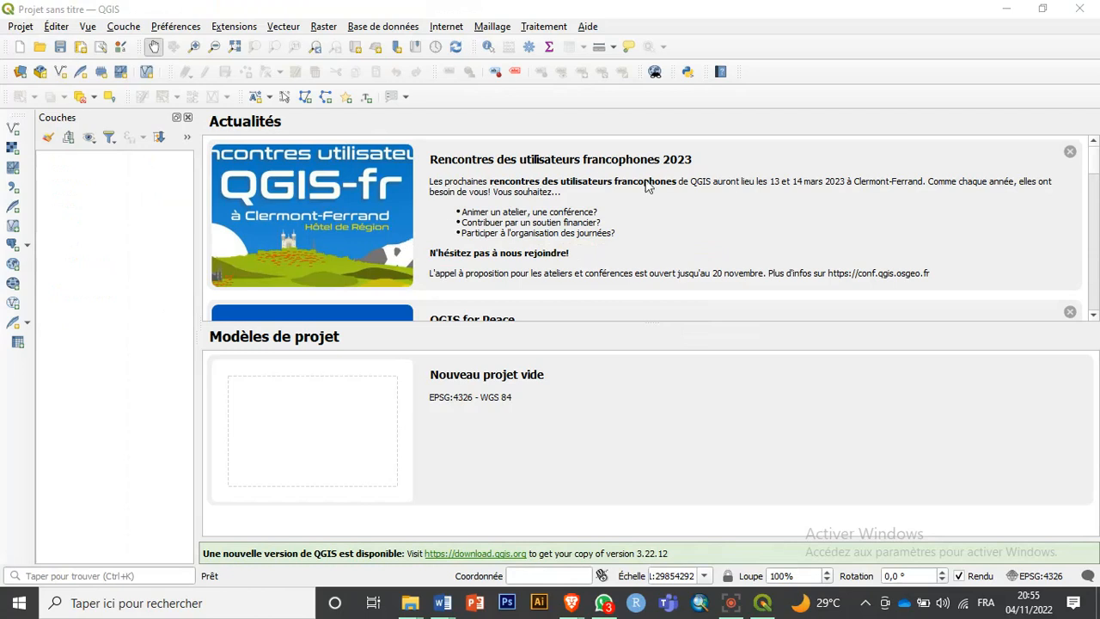
# Look through the QGIS news feed on the start page, from the newest entry to the oldest
pyautogui.scroll(-10, 688, 207)
pyautogui.scroll(10, 688, 207)
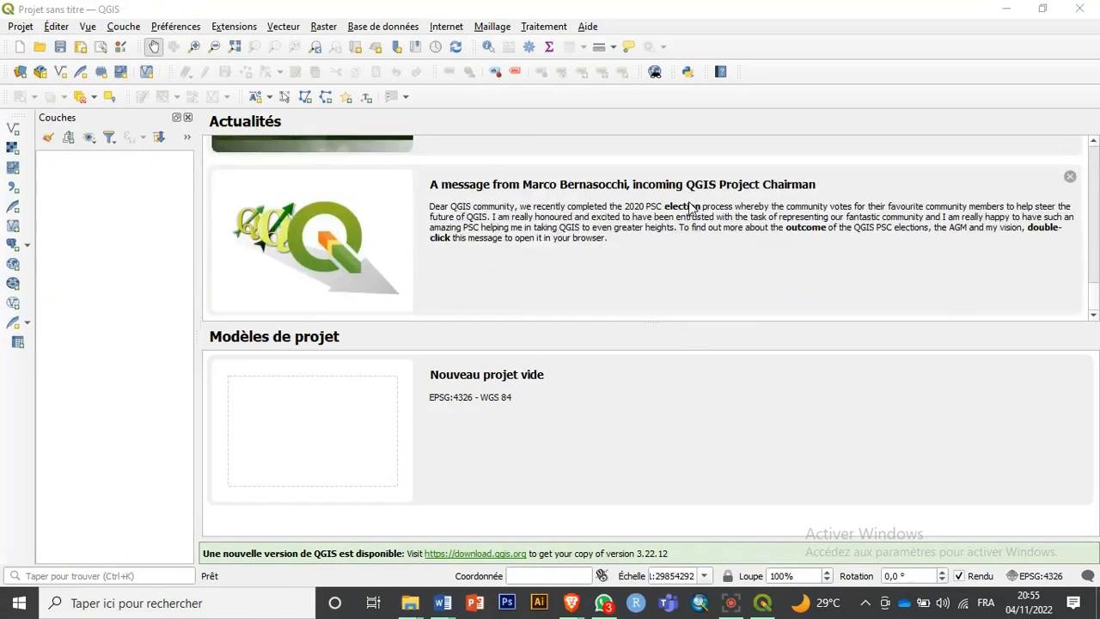
pyautogui.scroll(-10, 688, 207)
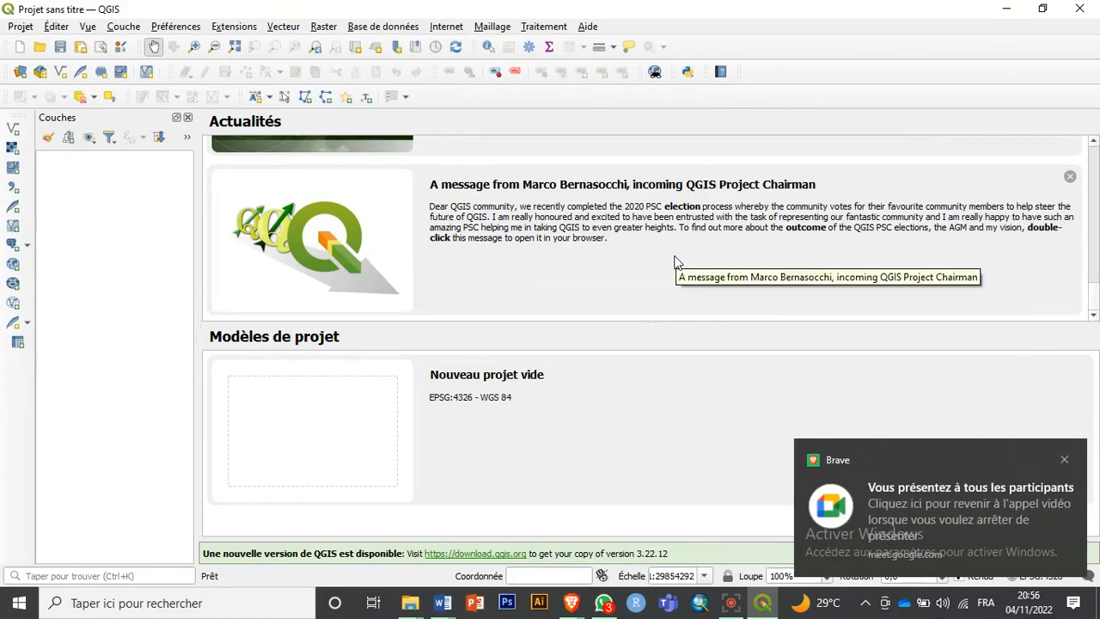
pyautogui.scroll(10, 674, 262)
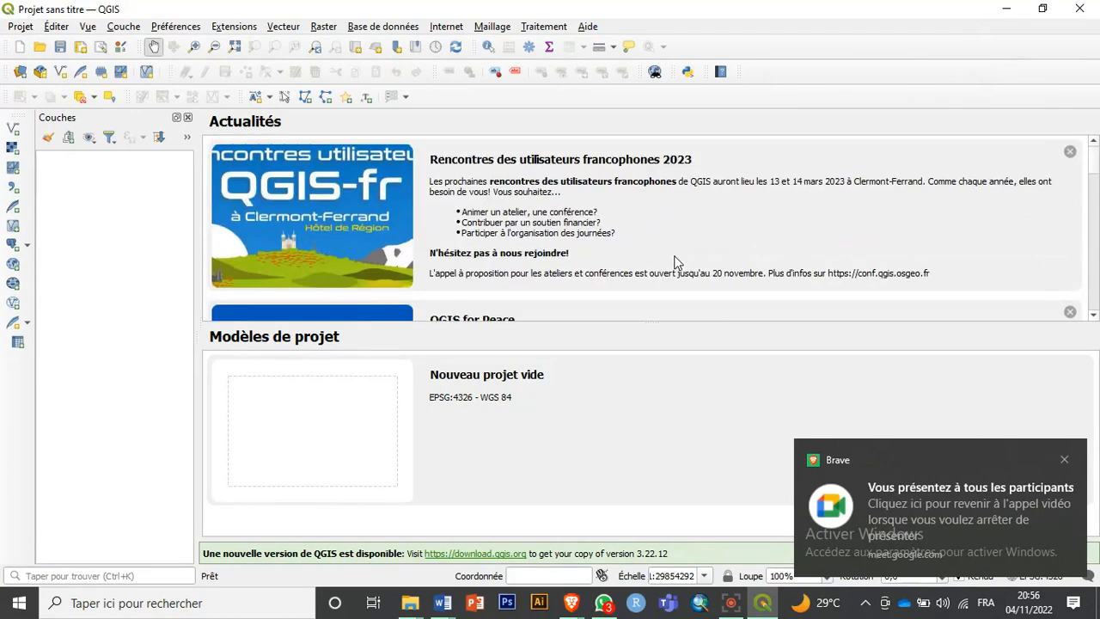
pyautogui.scroll(-10, 675, 262)
pyautogui.scroll(10, 675, 262)
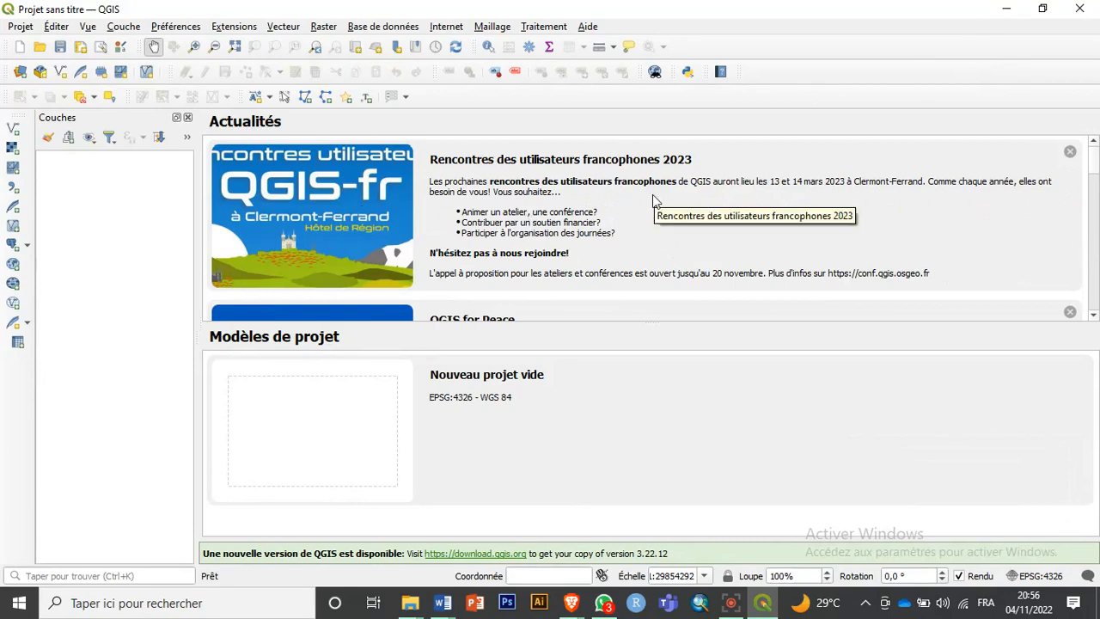
pyautogui.scroll(-8, 436, 232)
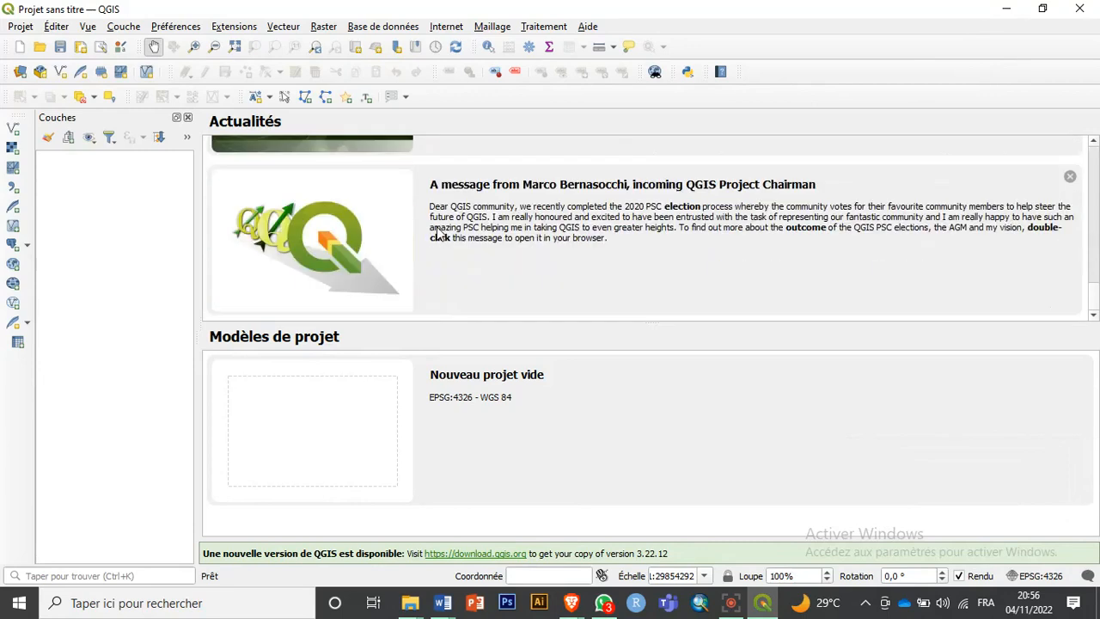
pyautogui.scroll(8, 436, 232)
pyautogui.scroll(-8, 436, 232)
pyautogui.scroll(4, 436, 232)
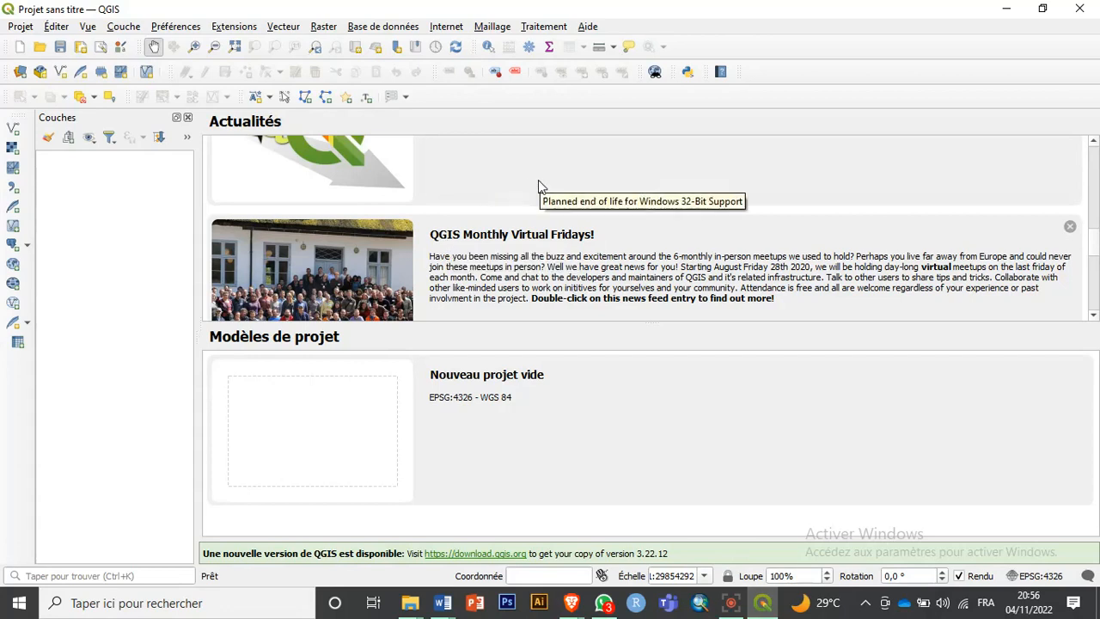
pyautogui.scroll(5, 533, 237)
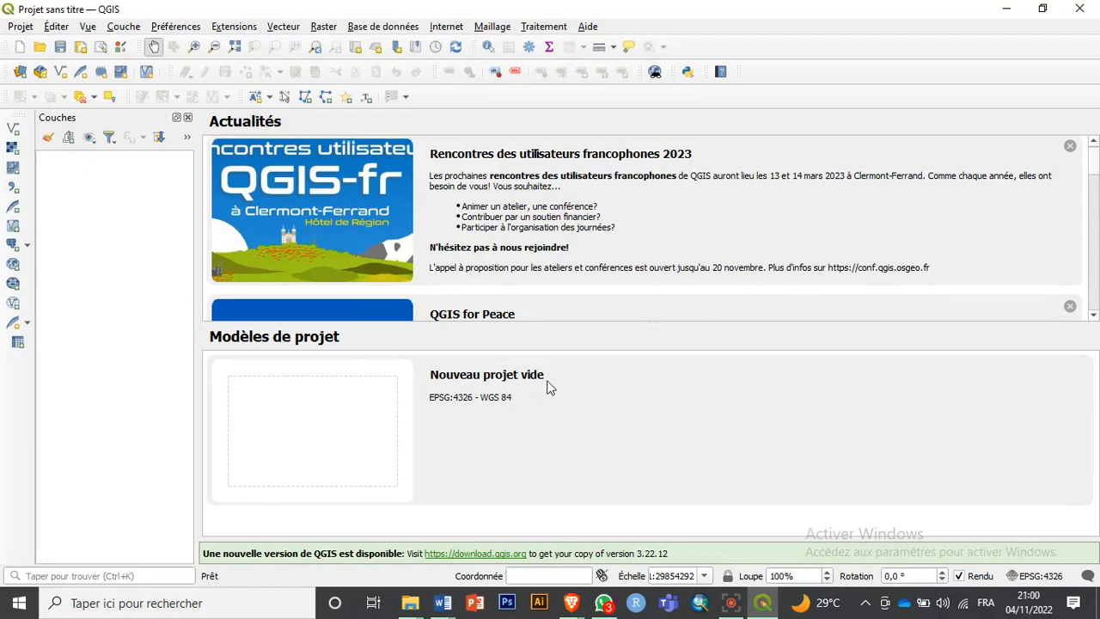
# Start a new empty project
pyautogui.doubleClick(348, 430)
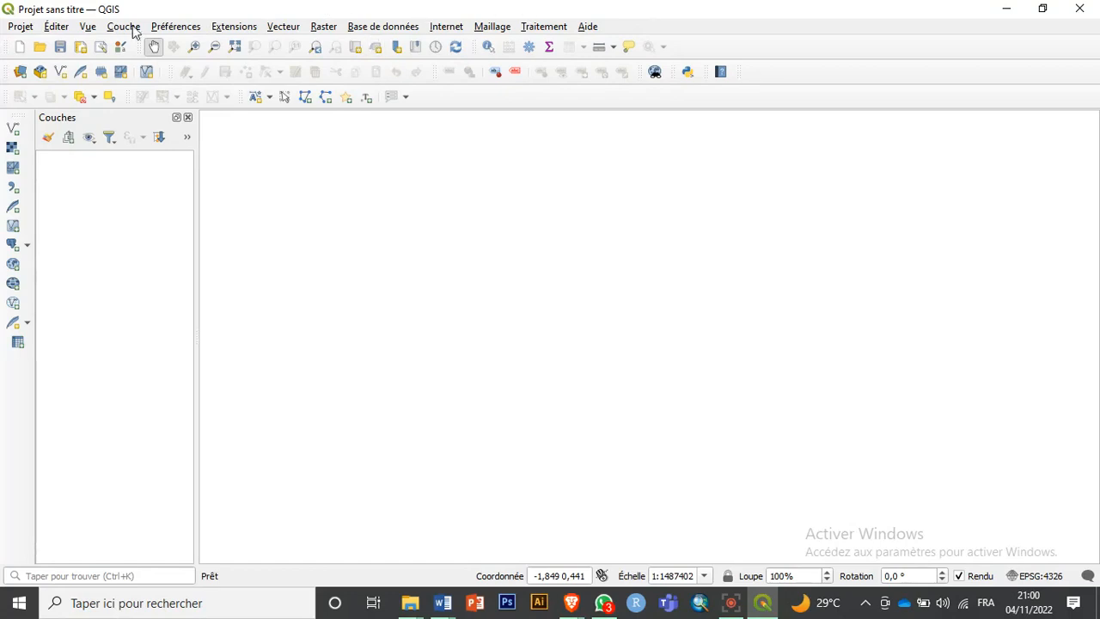
pyautogui.click(22, 27)
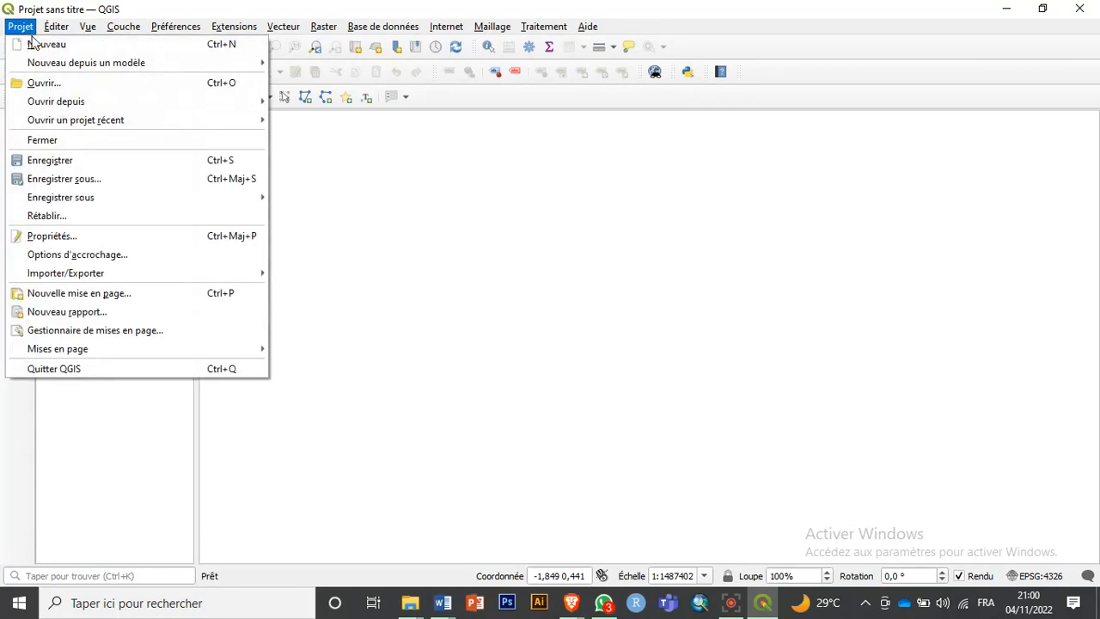
pyautogui.click(41, 46)
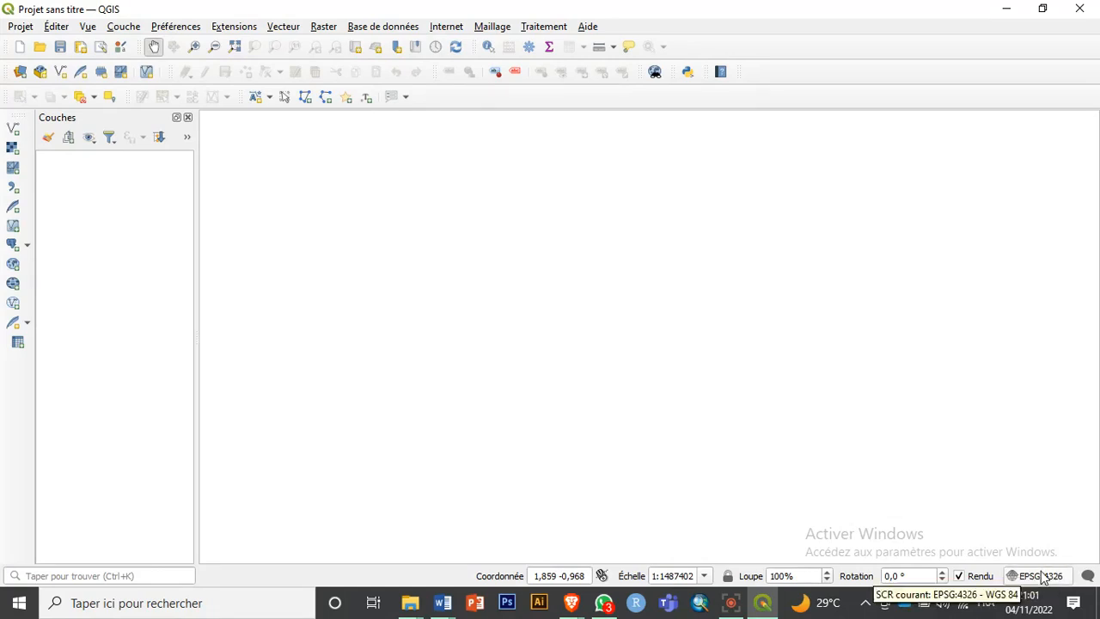
# Open the project's coordinate reference system settings, select WGS 84 (EPSG:4326) and inspect its extent on the preview map
pyautogui.click(1041, 576)
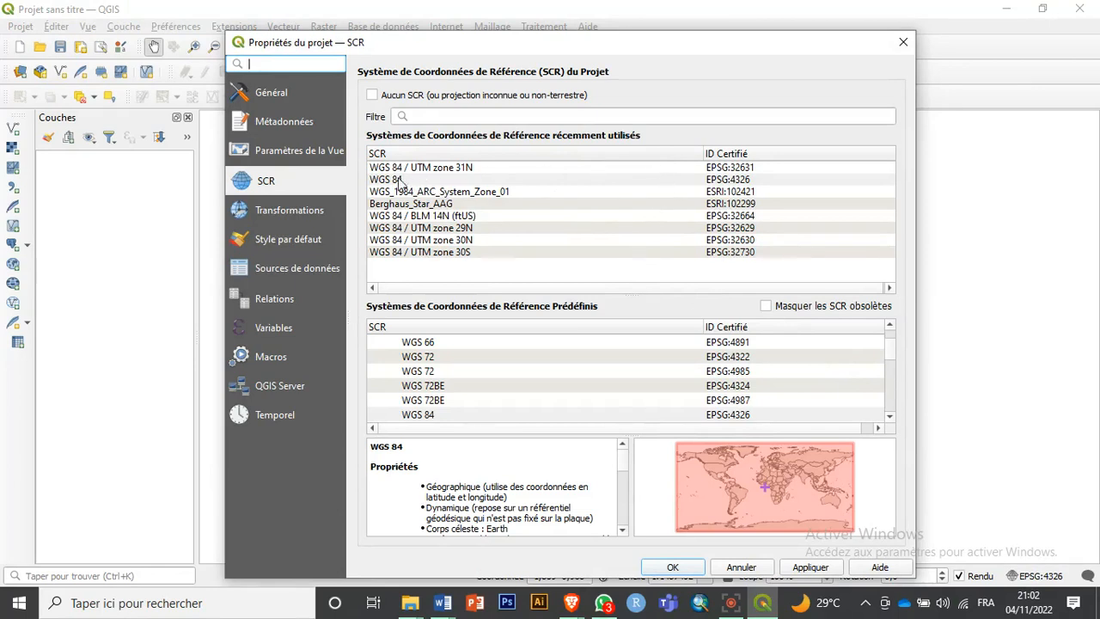
pyautogui.click(427, 183)
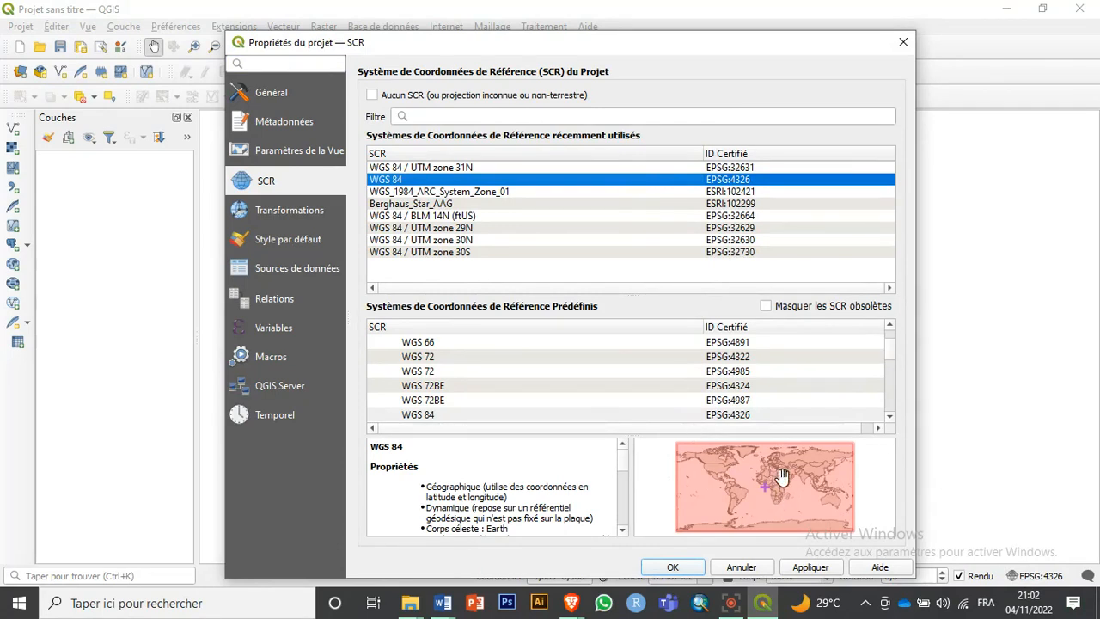
pyautogui.scroll(3, 790, 484)
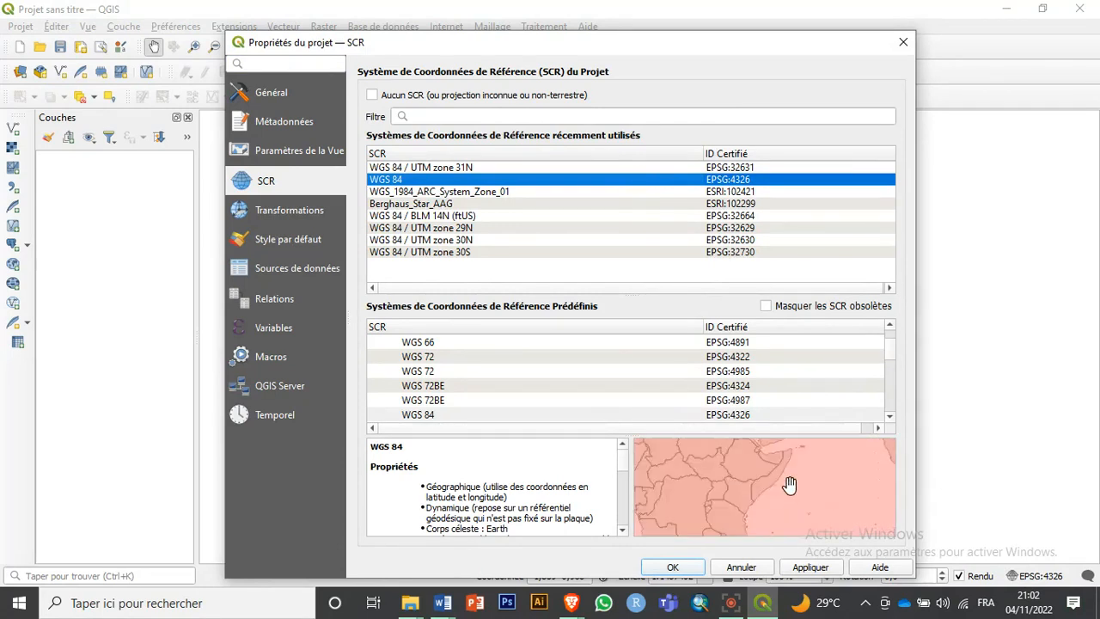
pyautogui.scroll(-5, 790, 484)
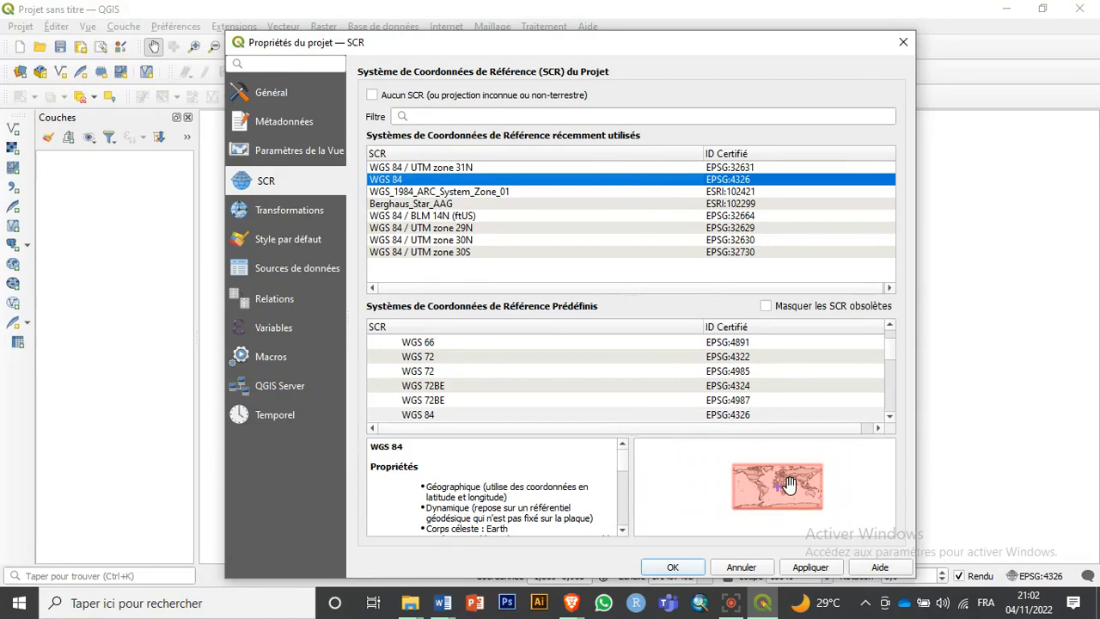
pyautogui.scroll(3, 789, 483)
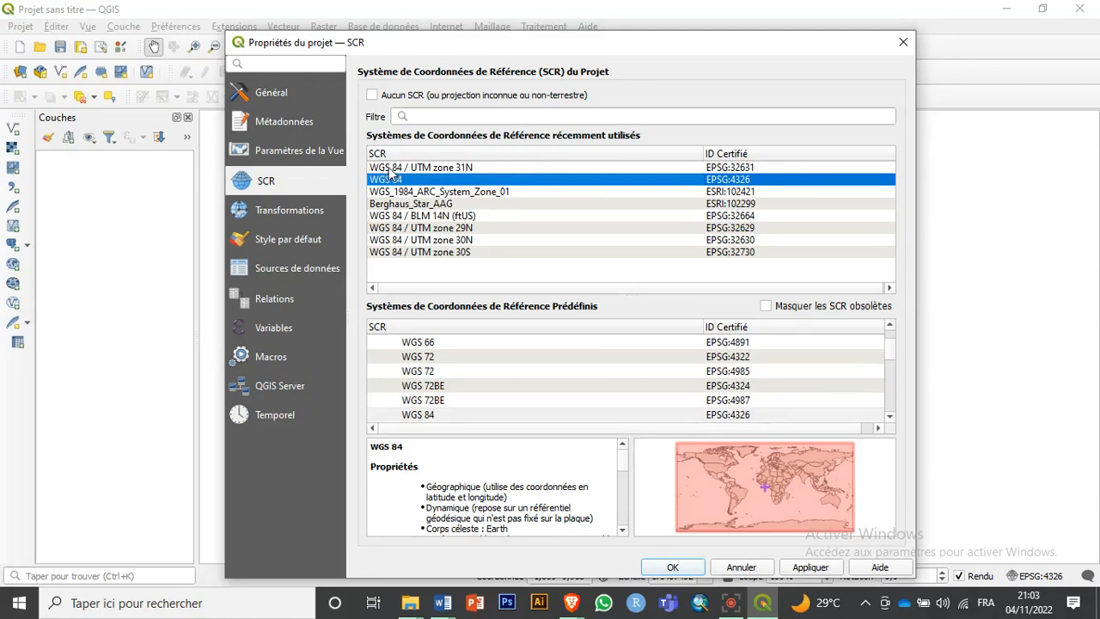
# Compare the preview-map coverage of WGS 84 with that of WGS 84 / UTM zones 31N, 29N, 30S and 30N
pyautogui.click(471, 168)
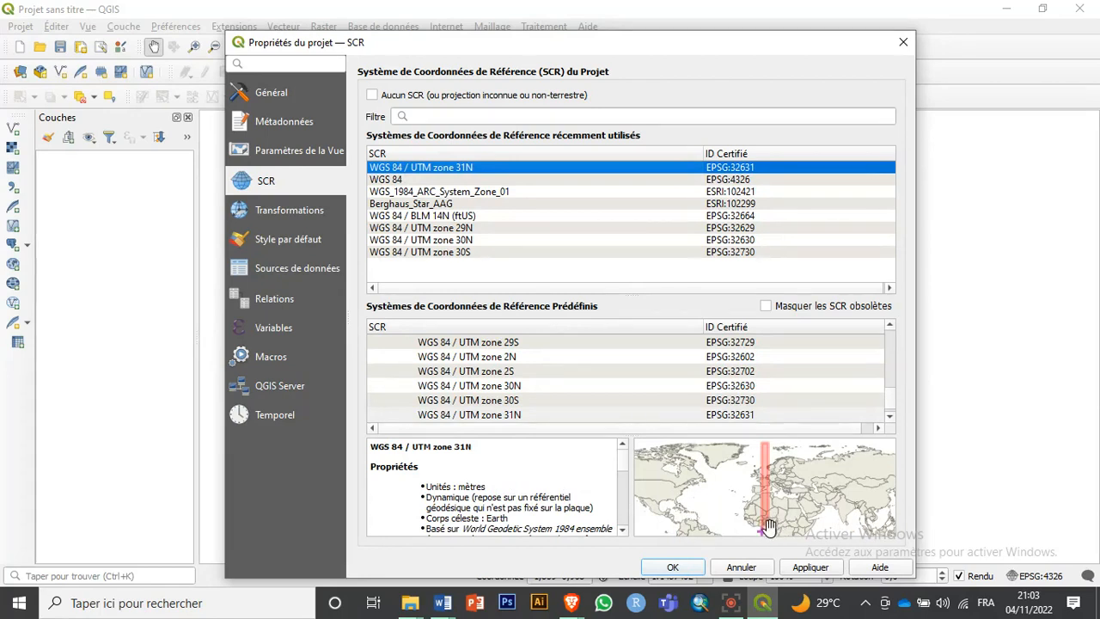
pyautogui.scroll(4, 767, 521)
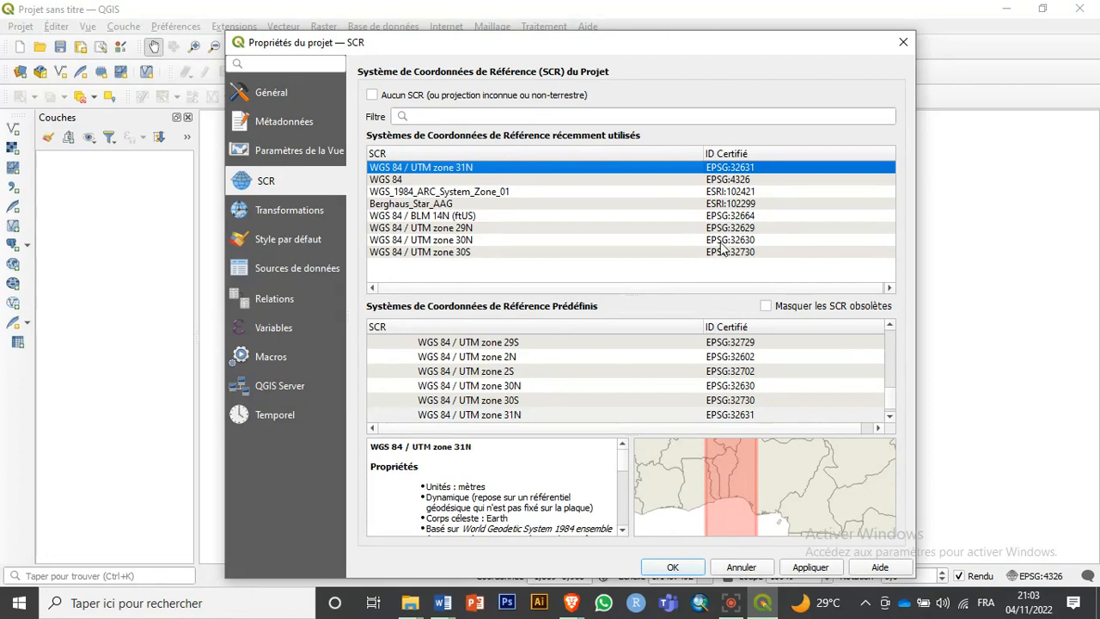
pyautogui.click(558, 181)
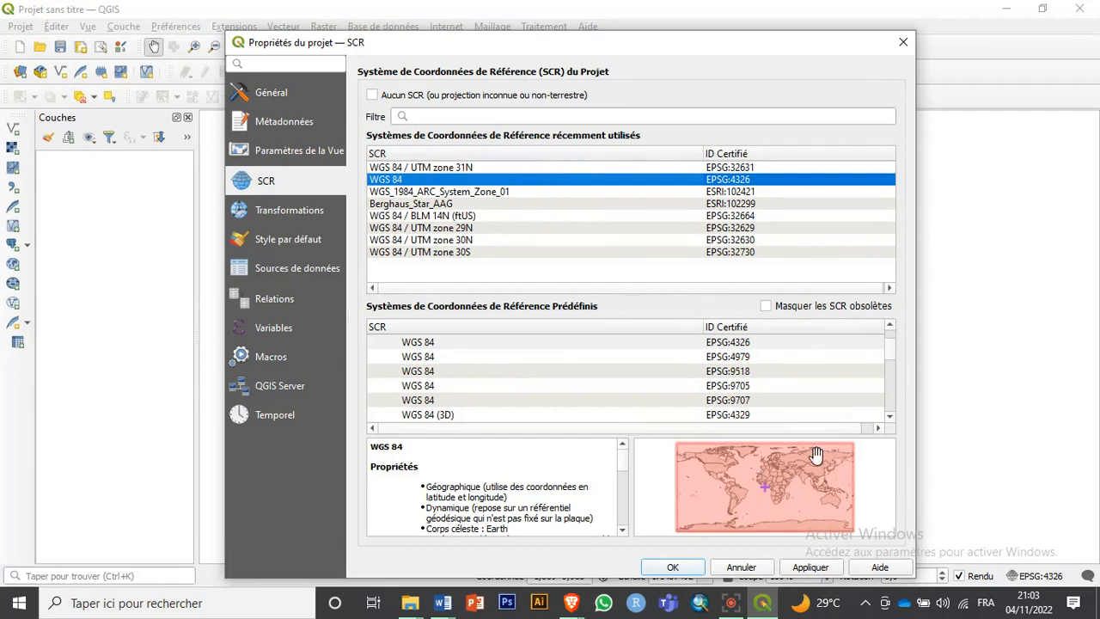
pyautogui.click(664, 167)
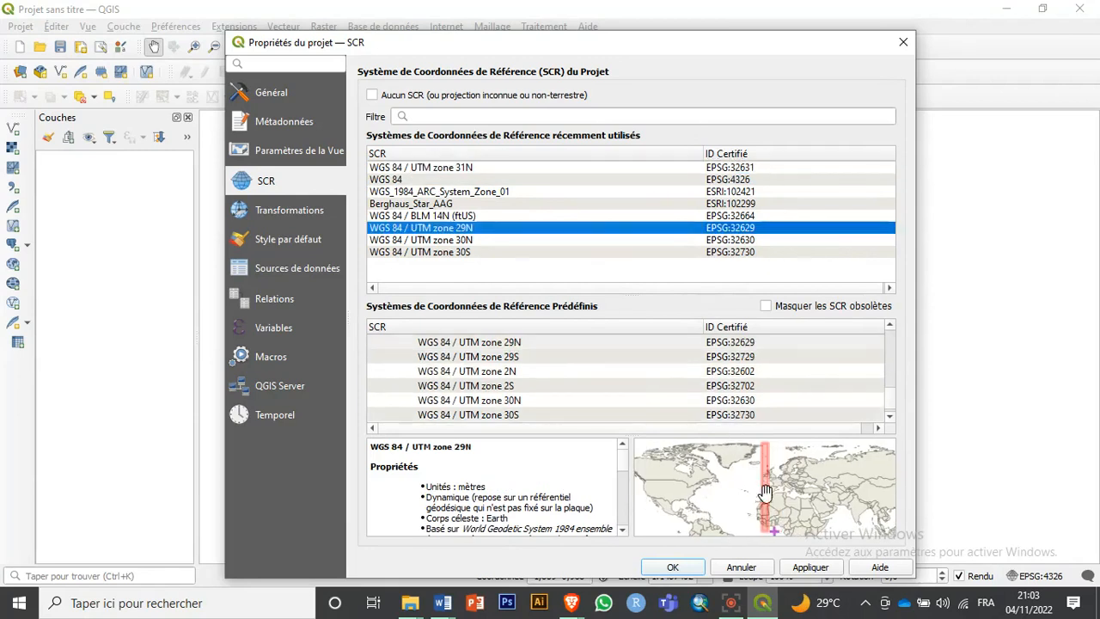
pyautogui.click(661, 252)
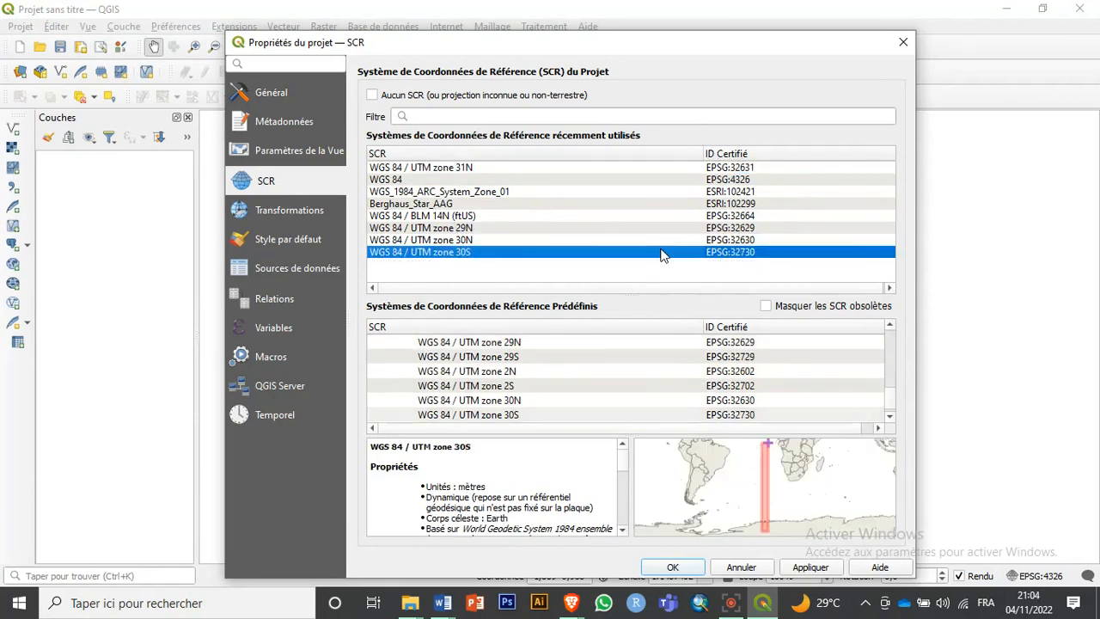
pyautogui.click(702, 240)
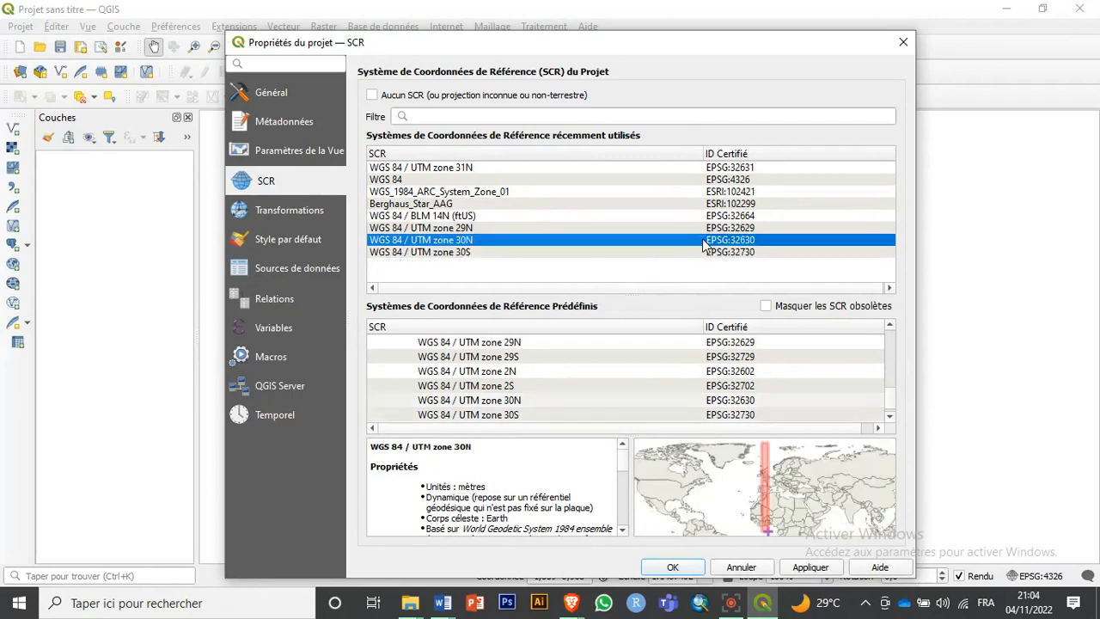
pyautogui.click(740, 229)
pyautogui.click(563, 179)
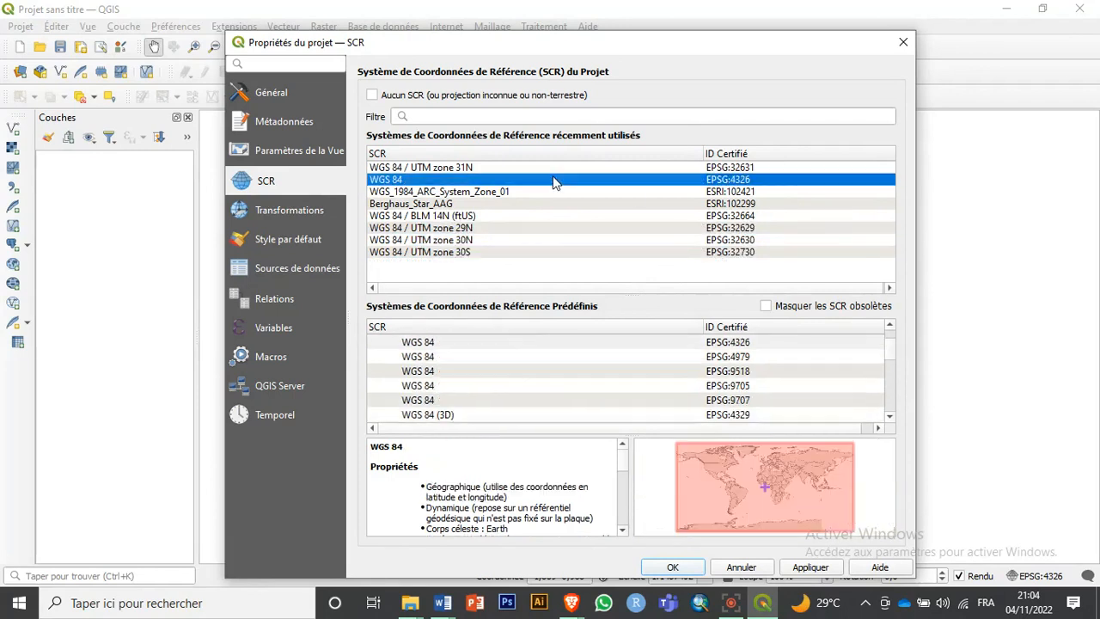
pyautogui.click(569, 168)
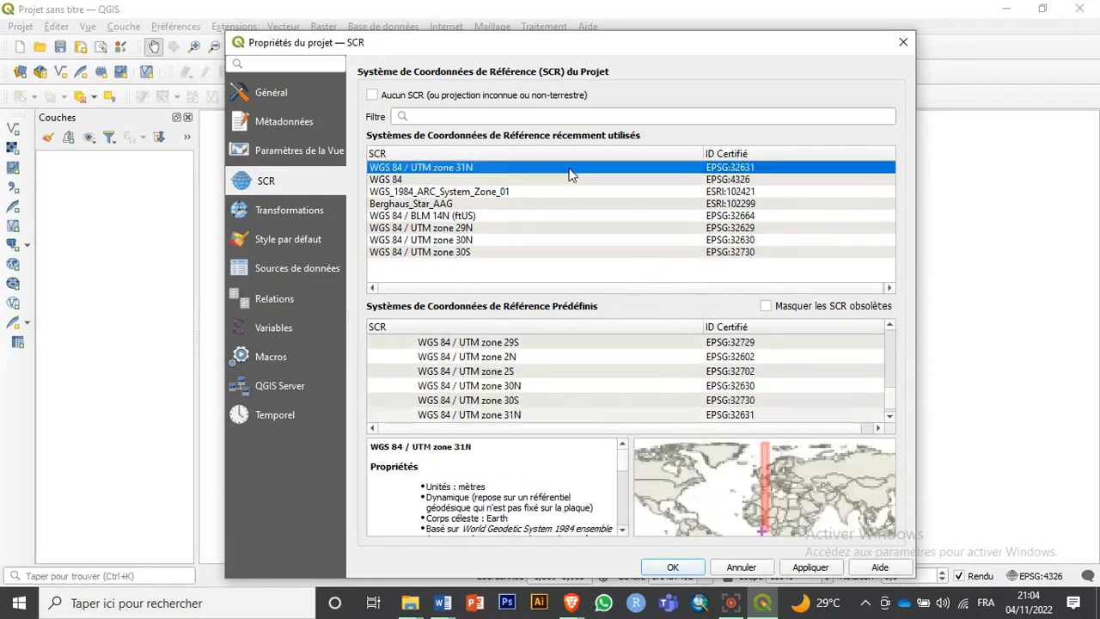
pyautogui.click(569, 179)
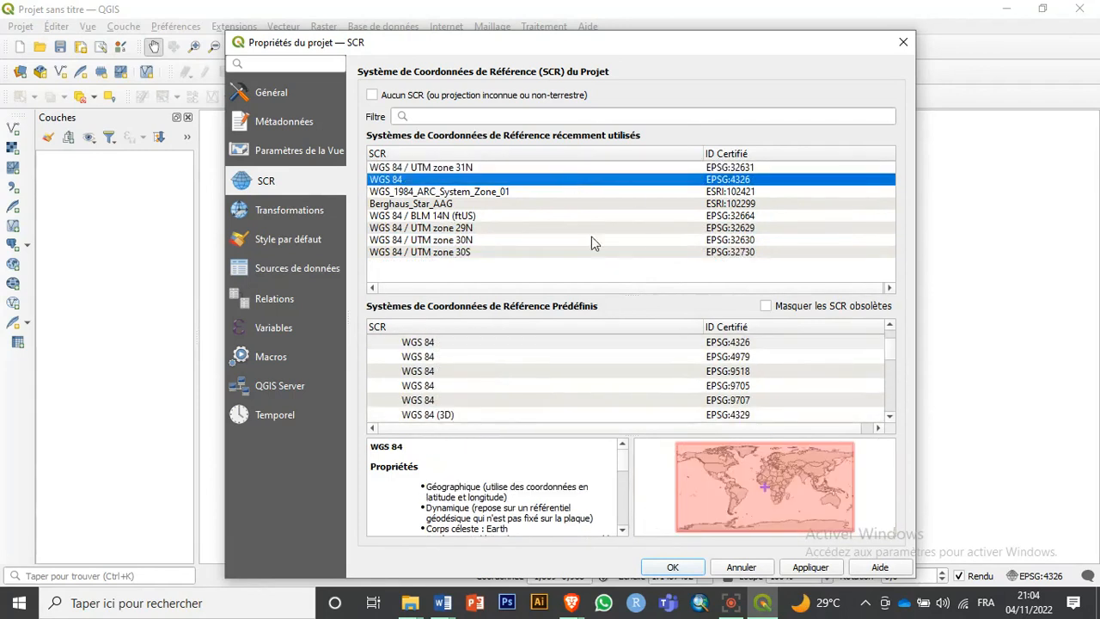
# Switch to the Google Meet call in Brave and admit the waiting participant
pyautogui.click(571, 602)
pyautogui.click(412, 514)
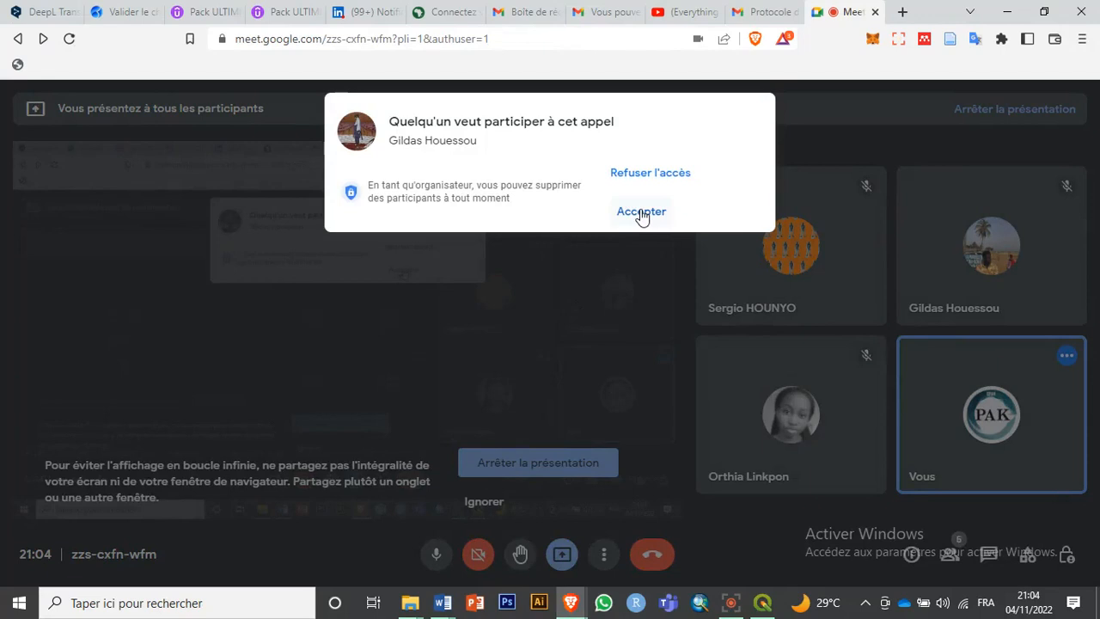
pyautogui.click(641, 213)
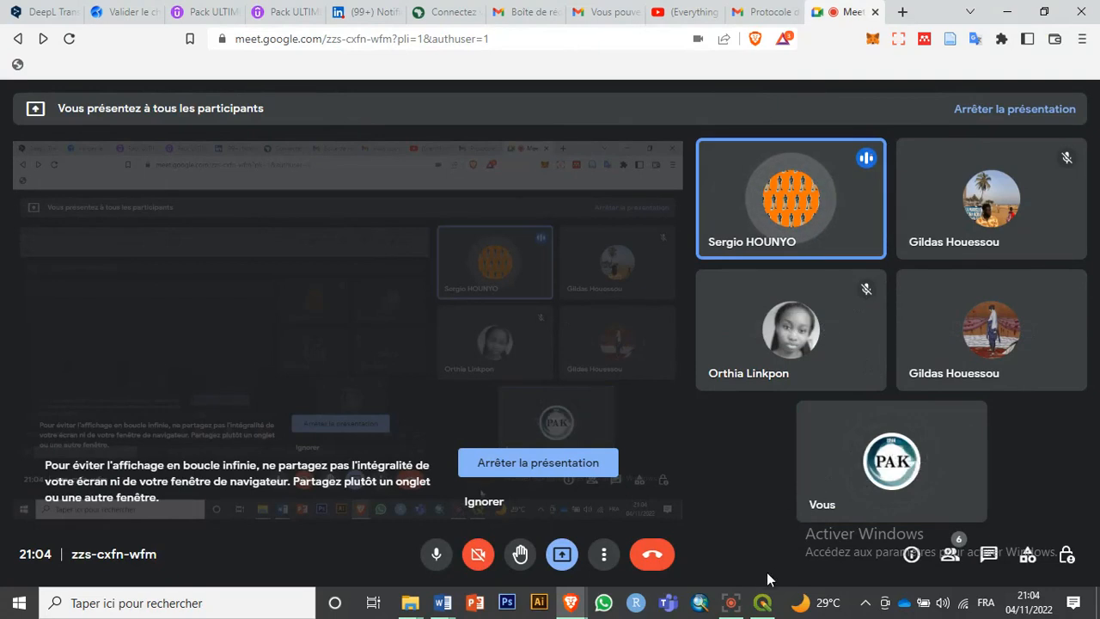
# Return to QGIS, dismiss the screen-sharing notification, and filter the coordinate reference systems by "epsg 43"
pyautogui.moveTo(764, 605)
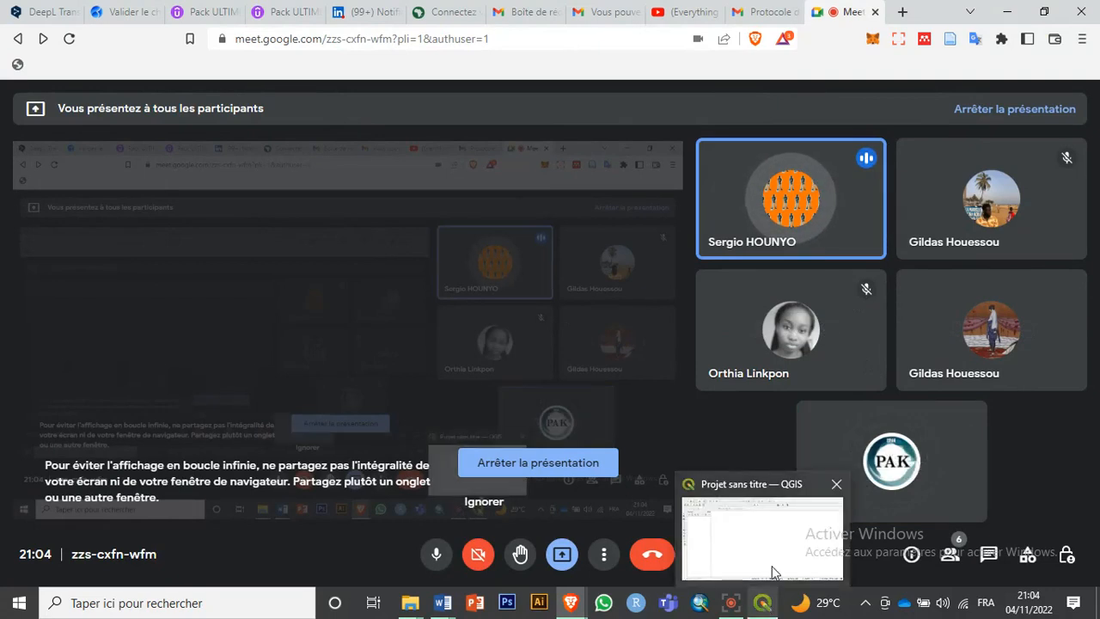
pyautogui.moveTo(772, 567)
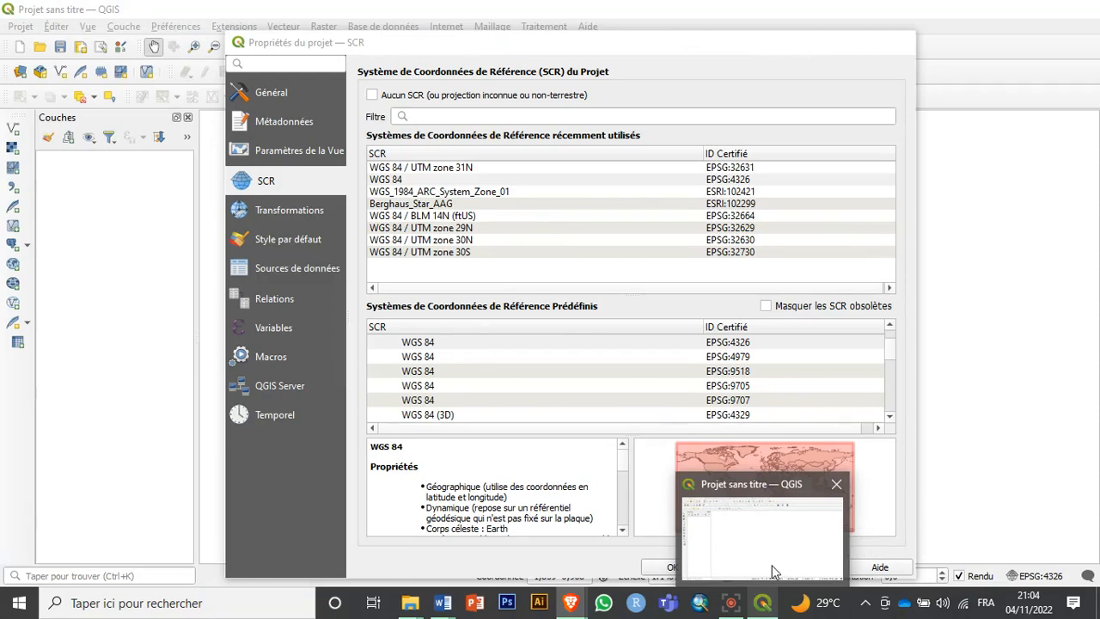
pyautogui.click(772, 569)
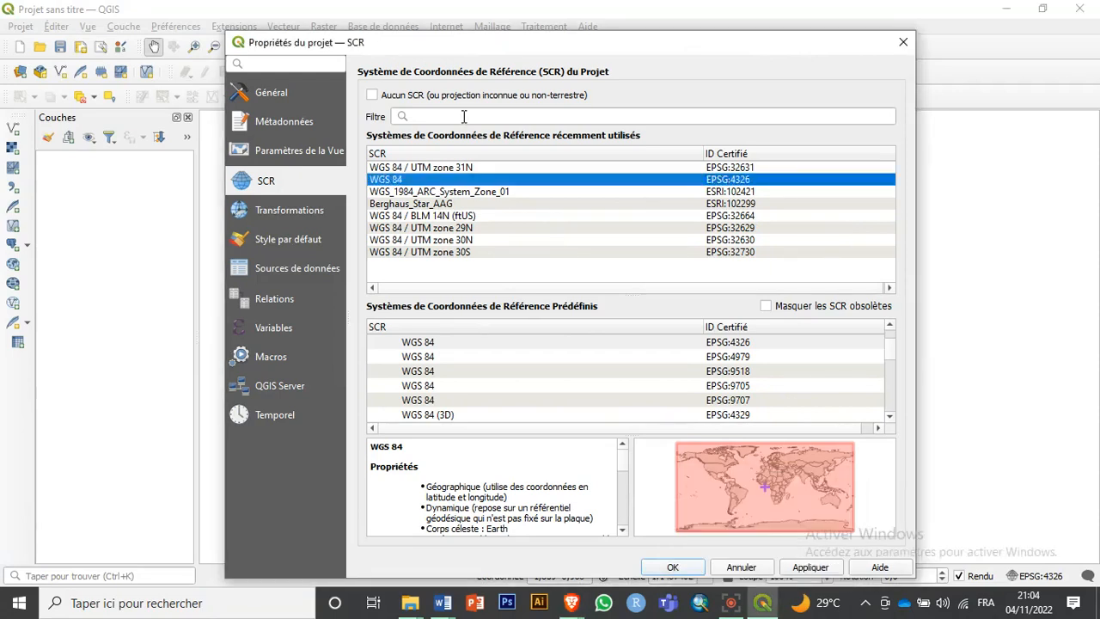
pyautogui.click(462, 116)
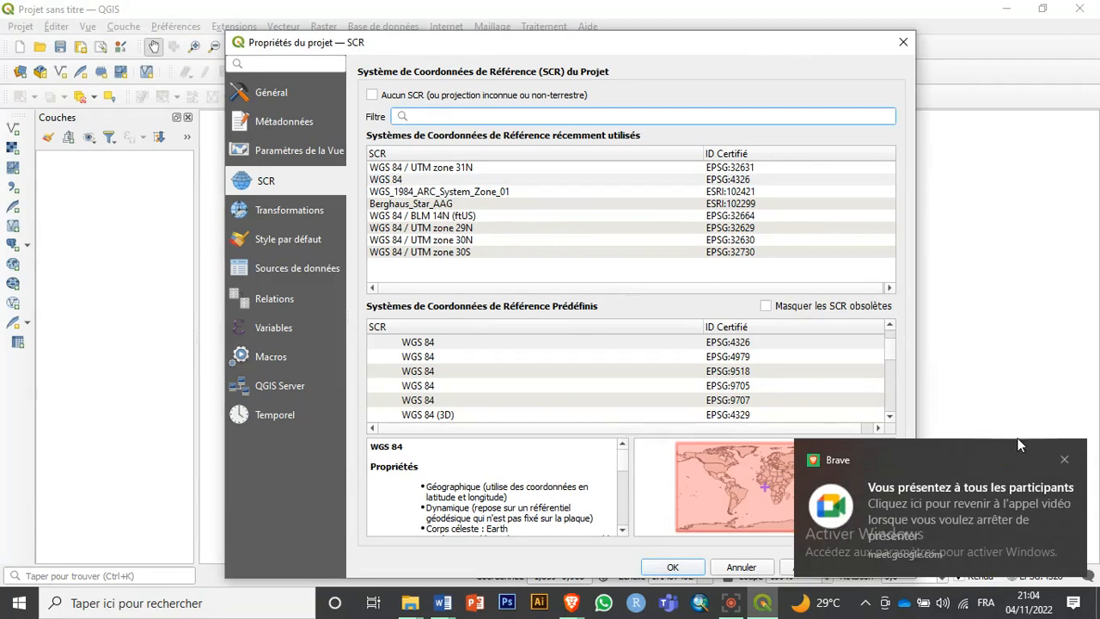
pyautogui.click(1065, 461)
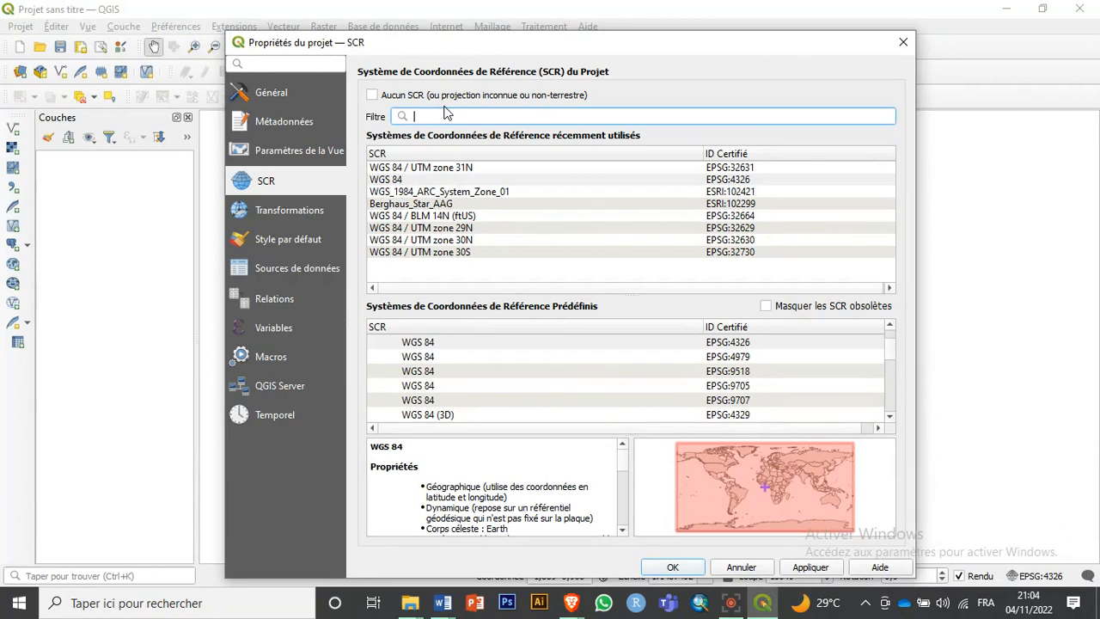
pyautogui.write('epsg')
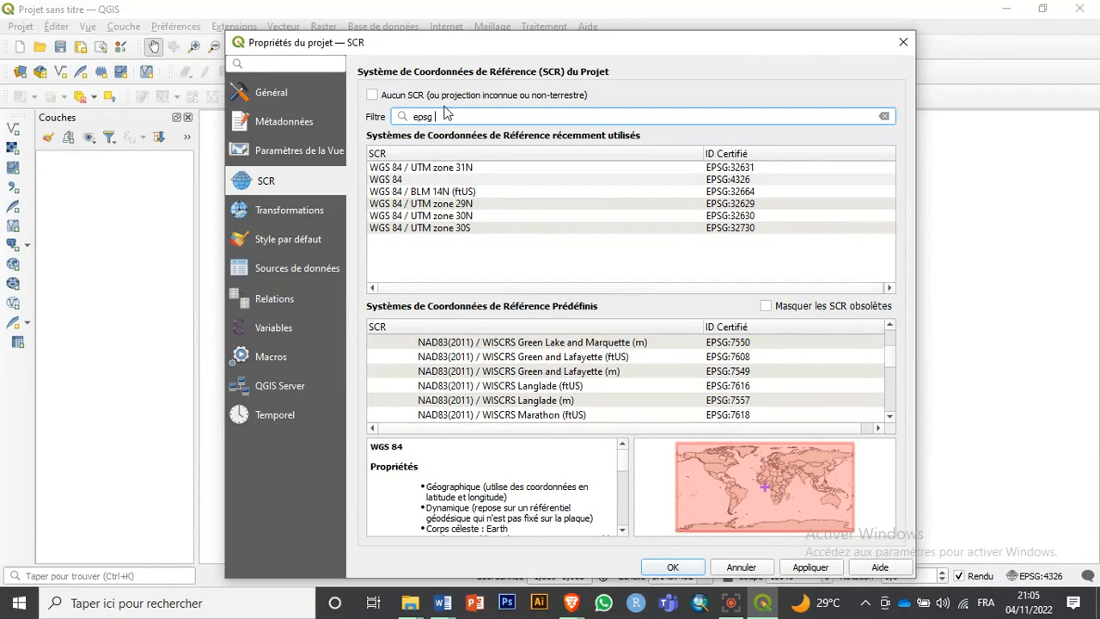
pyautogui.write('43')
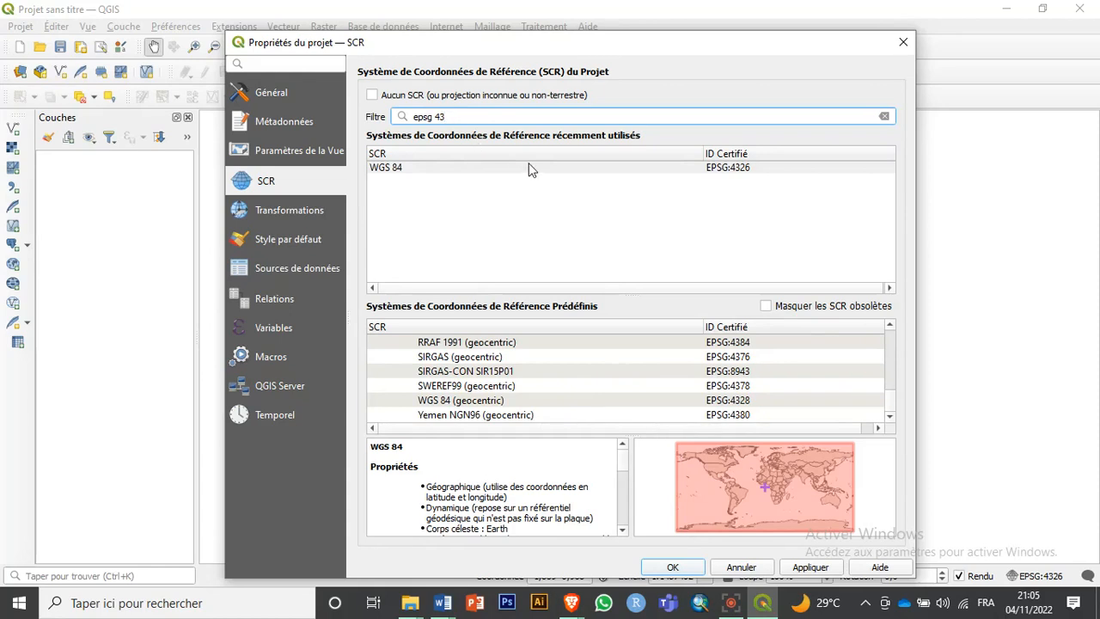
# Clear the coordinate reference system filter and select WGS 84 / UTM zone 31N (EPSG:32631) to view its coverage
pyautogui.press('BackSpace')
pyautogui.press('BackSpace')
pyautogui.press('BackSpace')
pyautogui.press('BackSpace')
pyautogui.press('BackSpace')
pyautogui.press('BackSpace')
pyautogui.press('BackSpace')
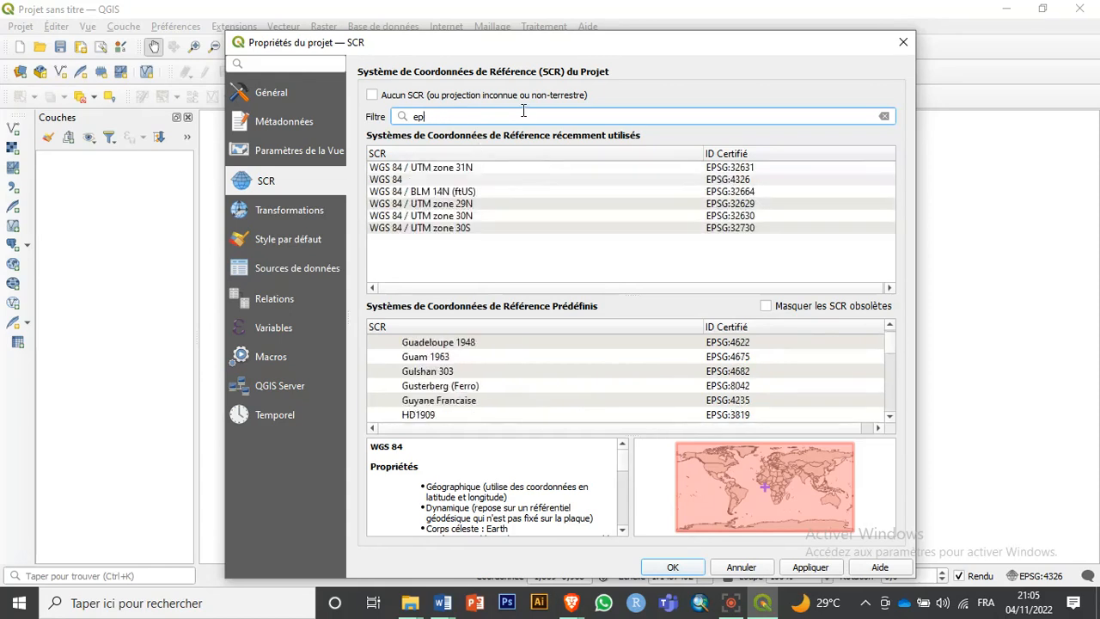
pyautogui.click(535, 170)
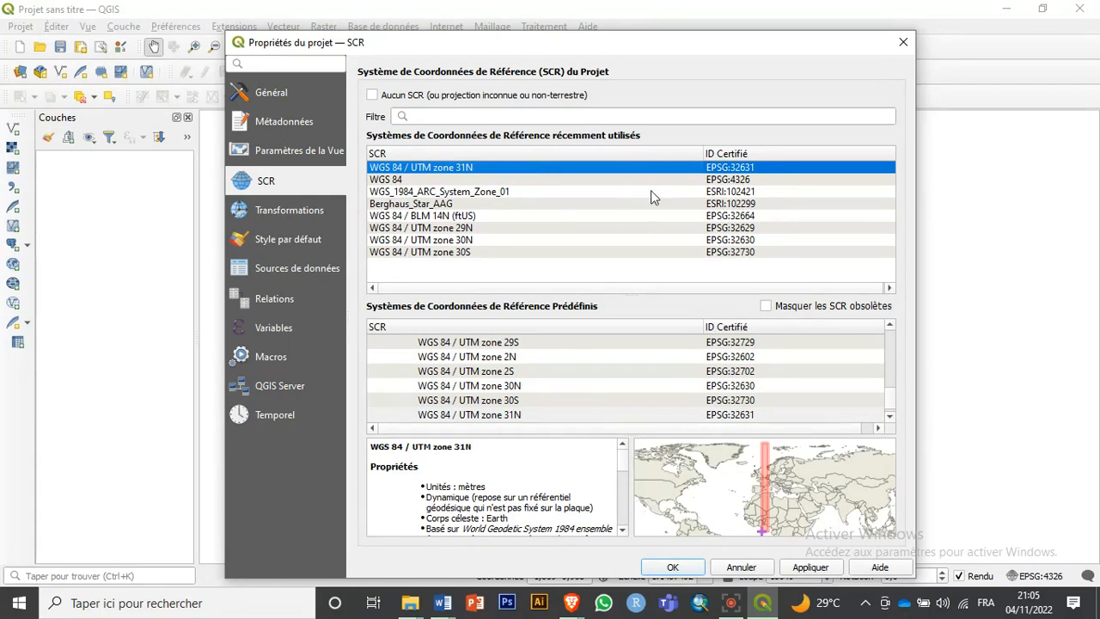
pyautogui.click(519, 117)
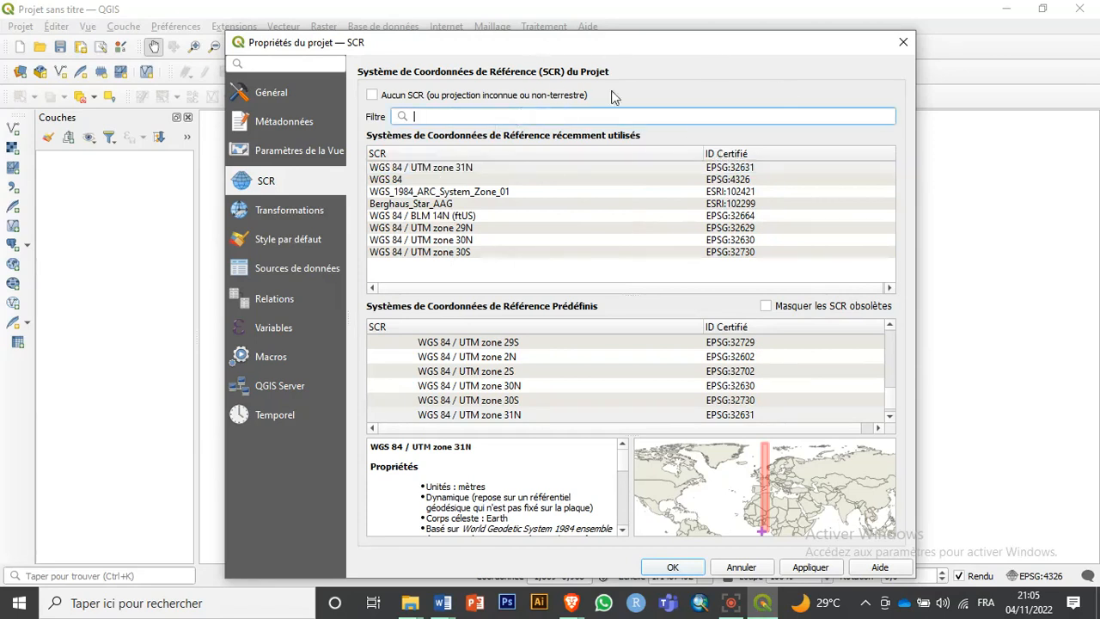
# Select WGS 84 (EPSG:4326) and read through its properties and WKT definition
pyautogui.click(588, 179)
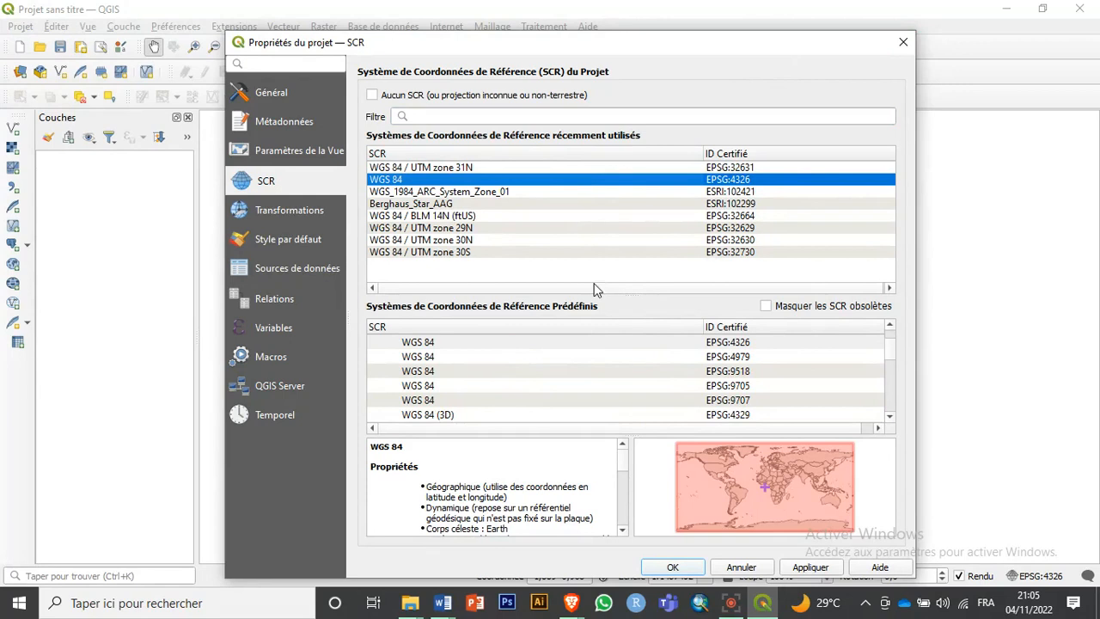
pyautogui.click(625, 461)
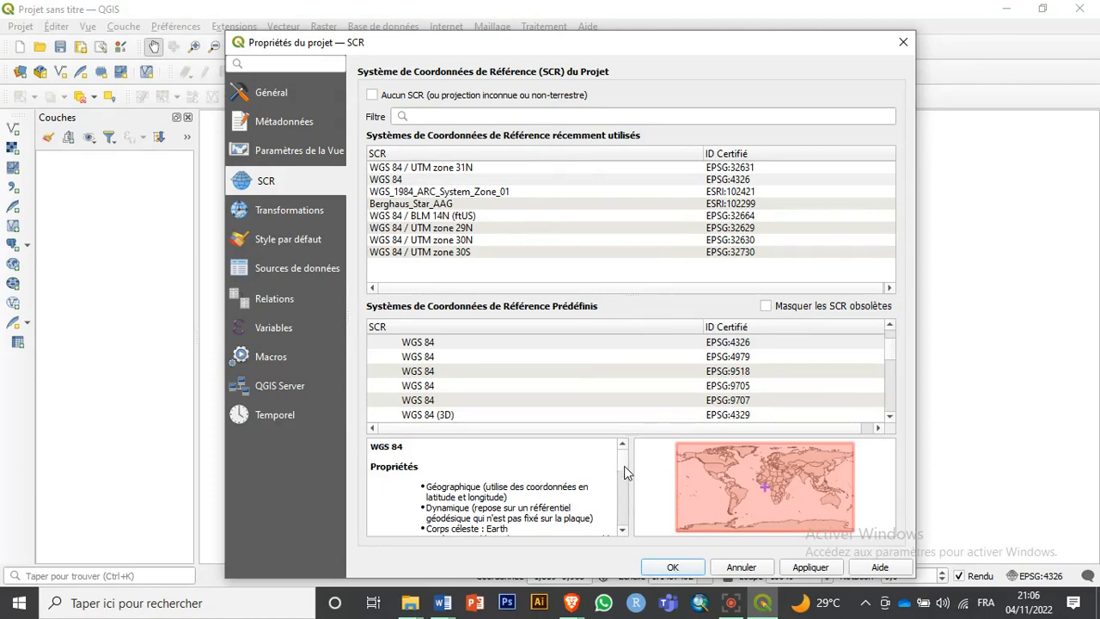
pyautogui.scroll(-1, 625, 468)
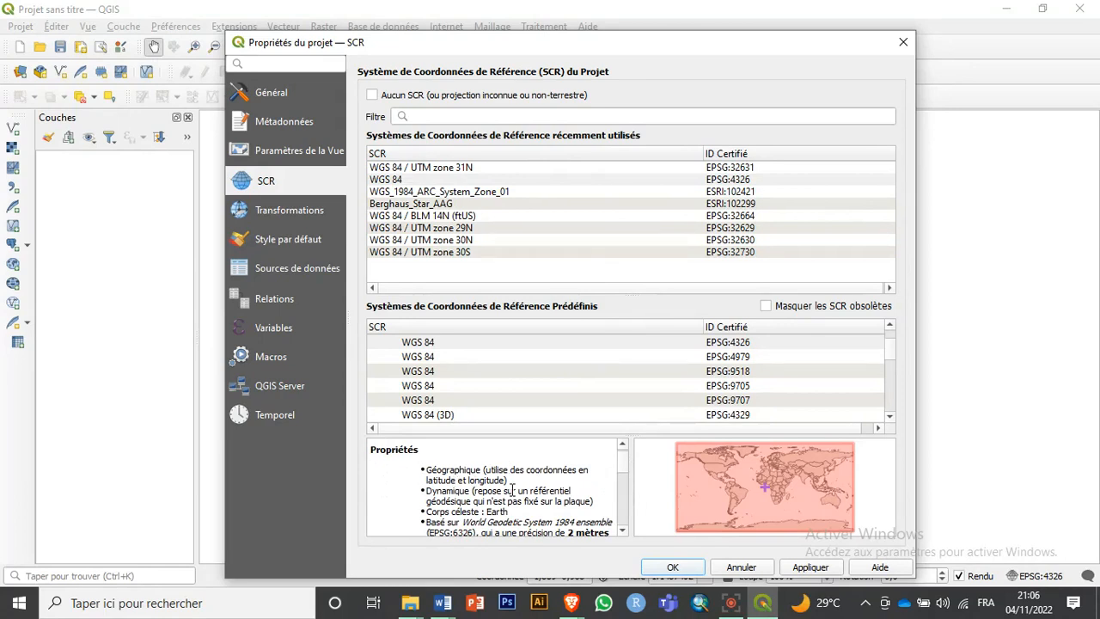
pyautogui.scroll(-1, 513, 489)
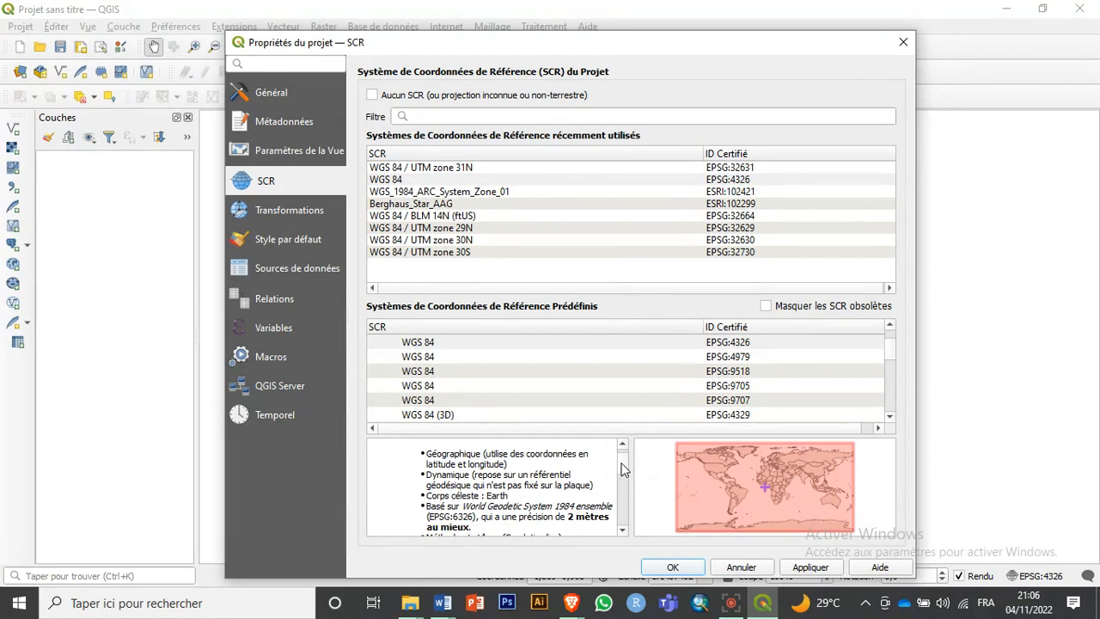
pyautogui.scroll(-3, 624, 469)
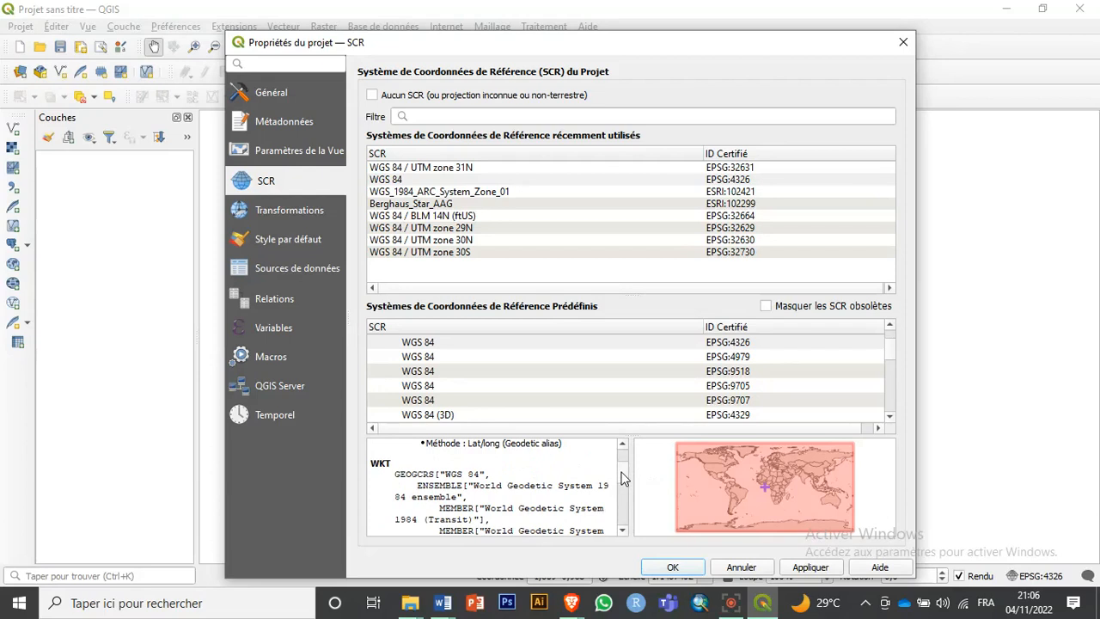
pyautogui.moveTo(624, 479)
pyautogui.mouseDown()
pyautogui.moveTo(624, 498)
pyautogui.moveTo(622, 483)
pyautogui.mouseUp()
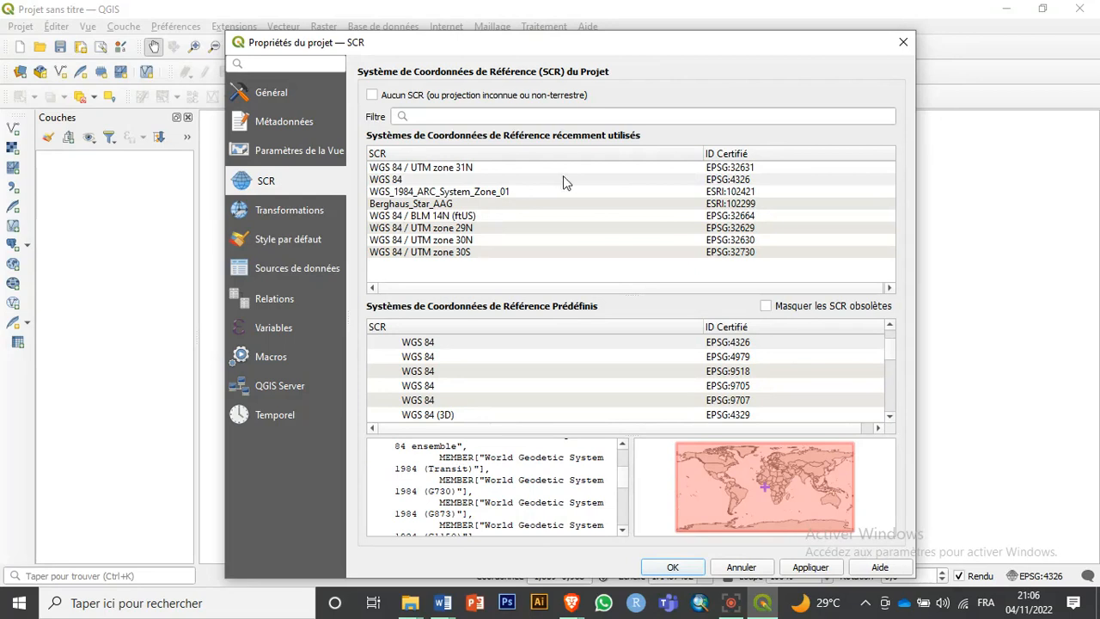
# Apply WGS 84 (EPSG:4326) as the project's coordinate reference system and close the project properties
pyautogui.click(632, 181)
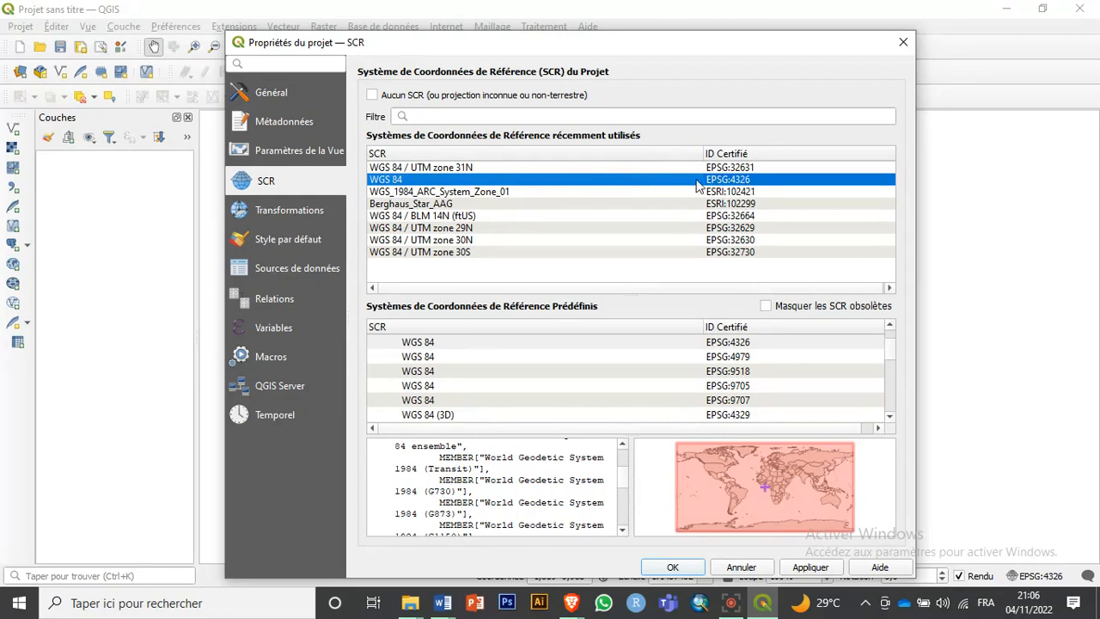
pyautogui.click(820, 569)
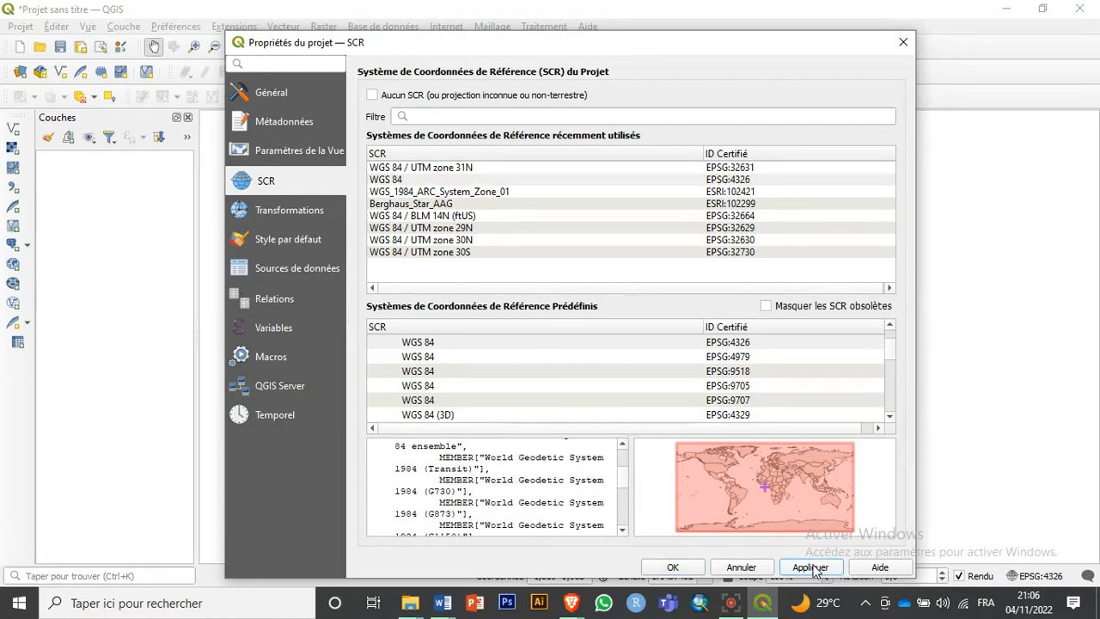
pyautogui.click(678, 566)
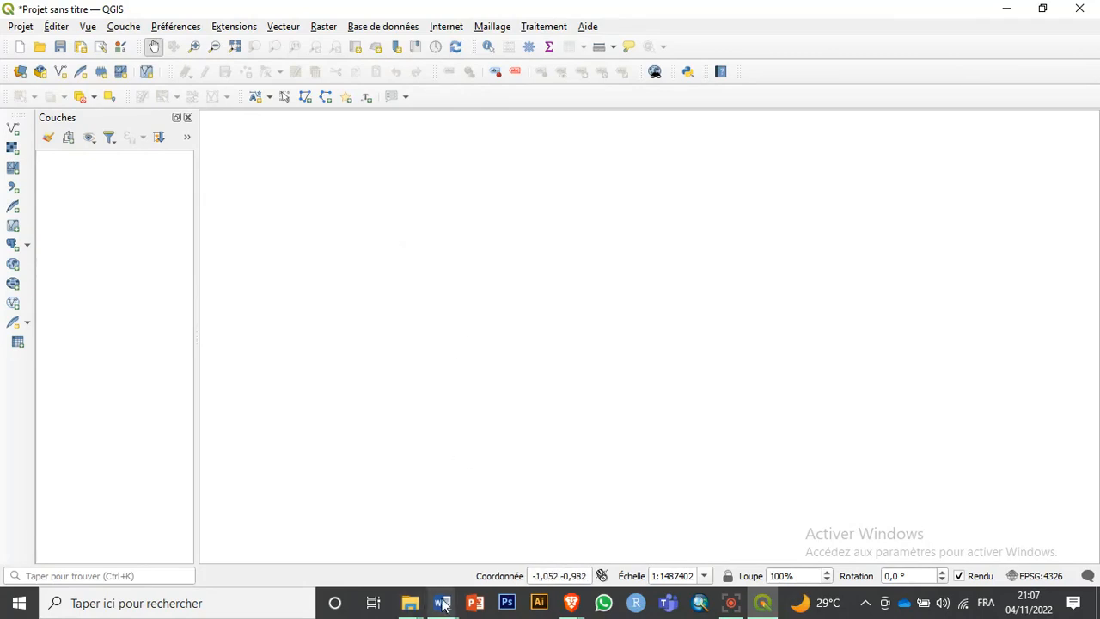
# Switch to File Explorer and open the Résultats folder under Bénin > QGIS > FORMATION QGIS > Data
pyautogui.moveTo(409, 603)
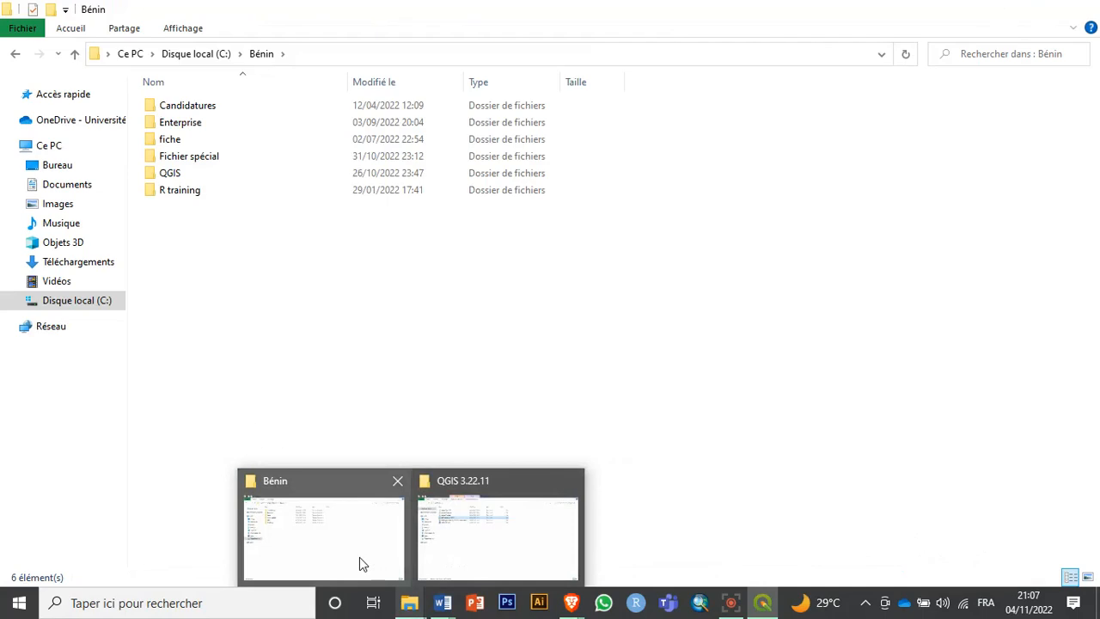
pyautogui.click(359, 557)
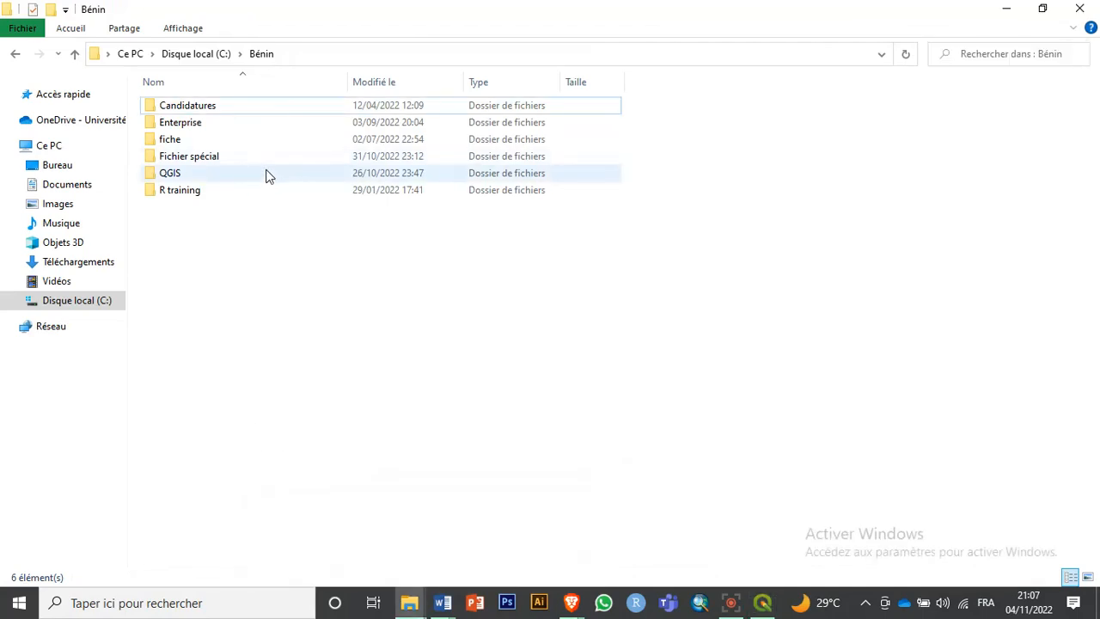
pyautogui.moveTo(268, 178)
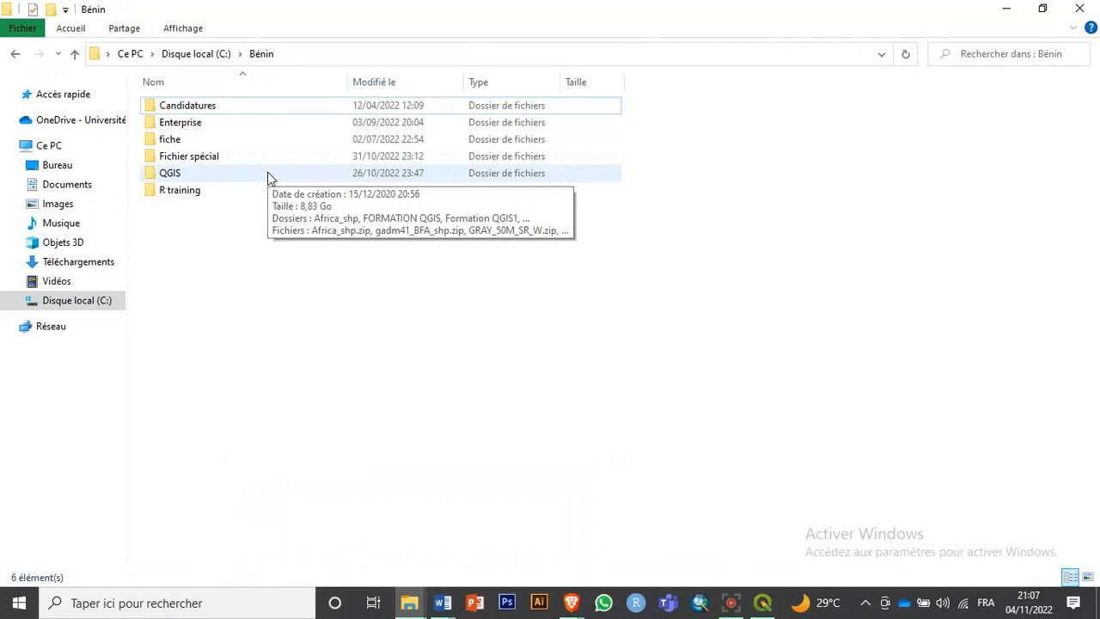
pyautogui.doubleClick(268, 175)
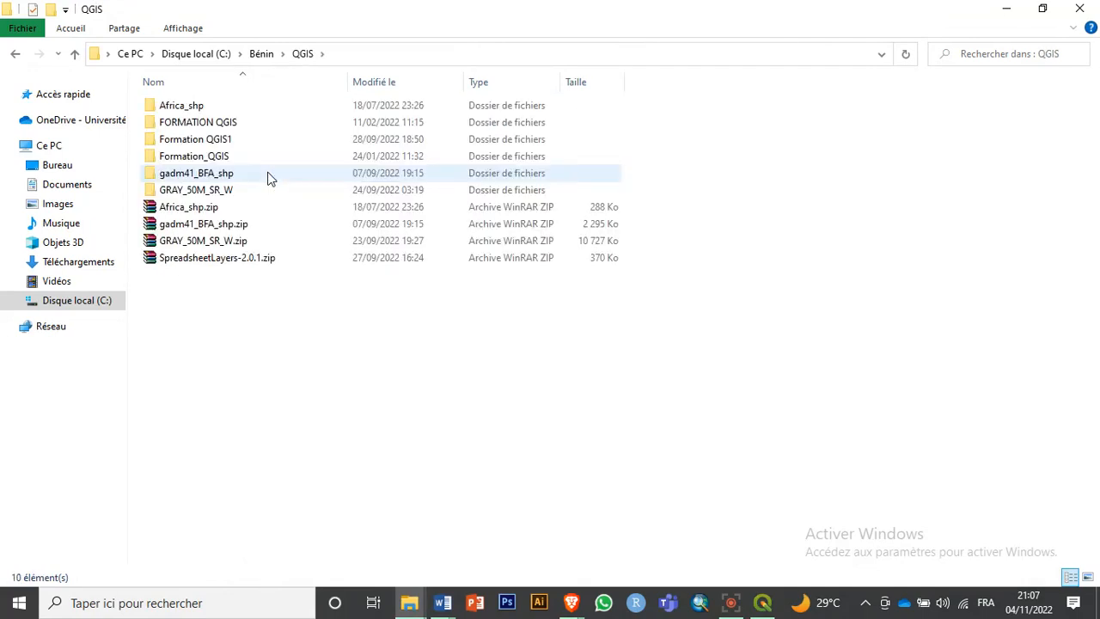
pyautogui.click(294, 127)
pyautogui.doubleClick(294, 126)
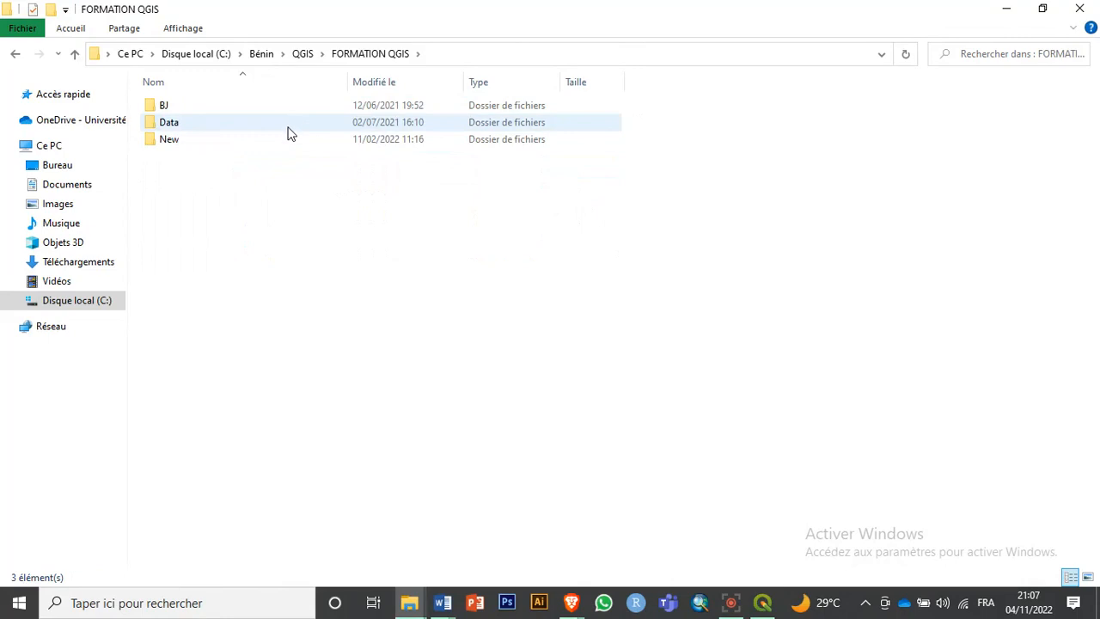
pyautogui.doubleClick(287, 126)
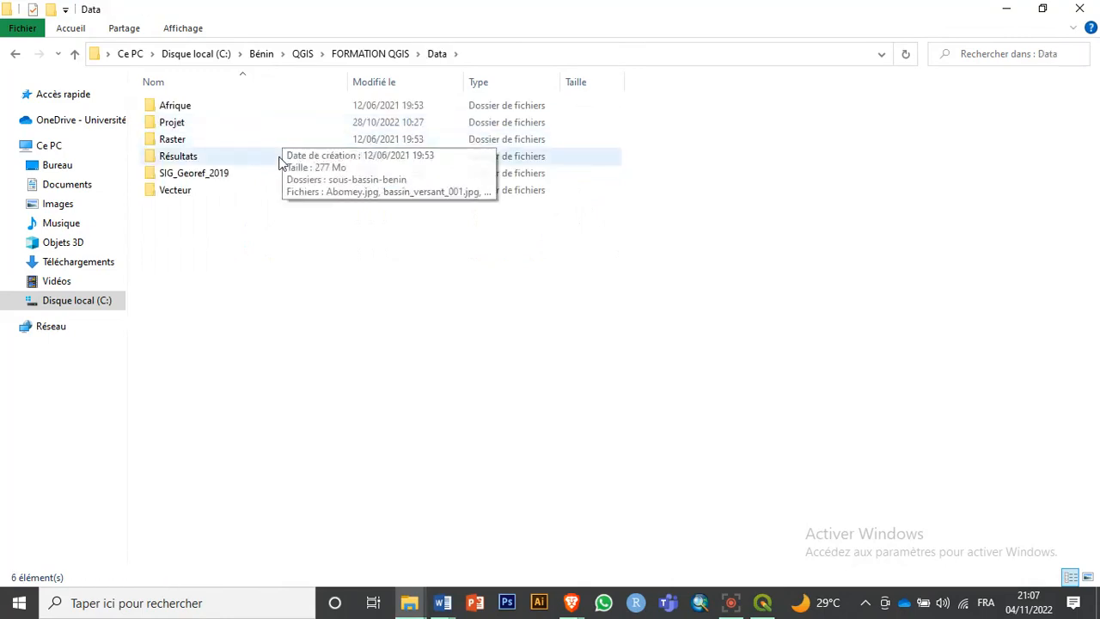
pyautogui.click(280, 162)
pyautogui.doubleClick(280, 162)
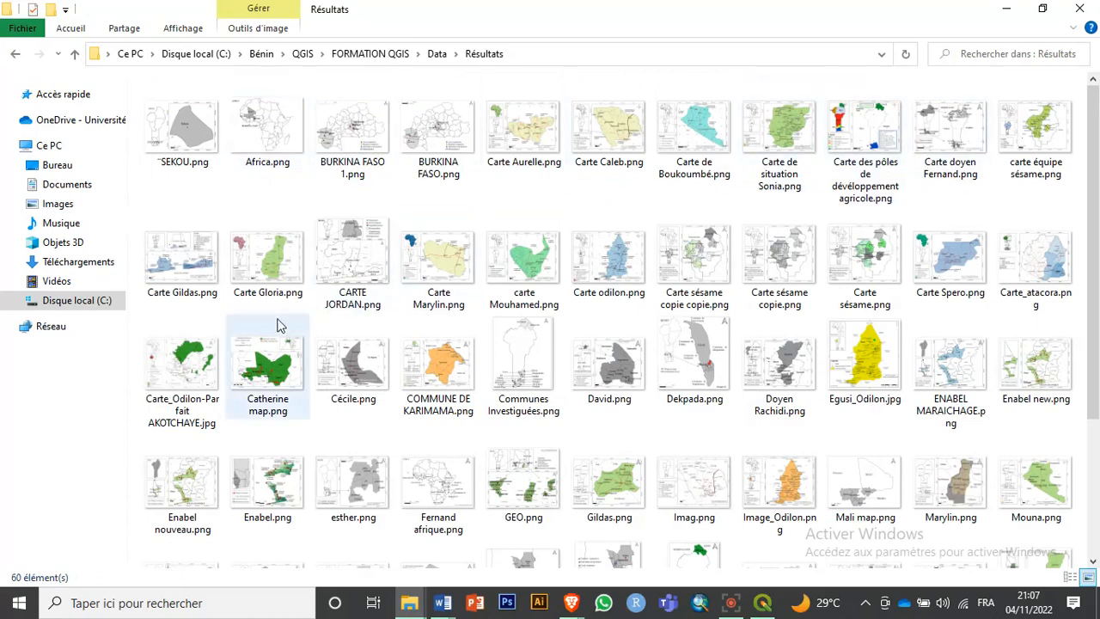
# View the finished map image of the Abomey-Calavi commune, then close the image and the folder window
pyautogui.doubleClick(272, 272)
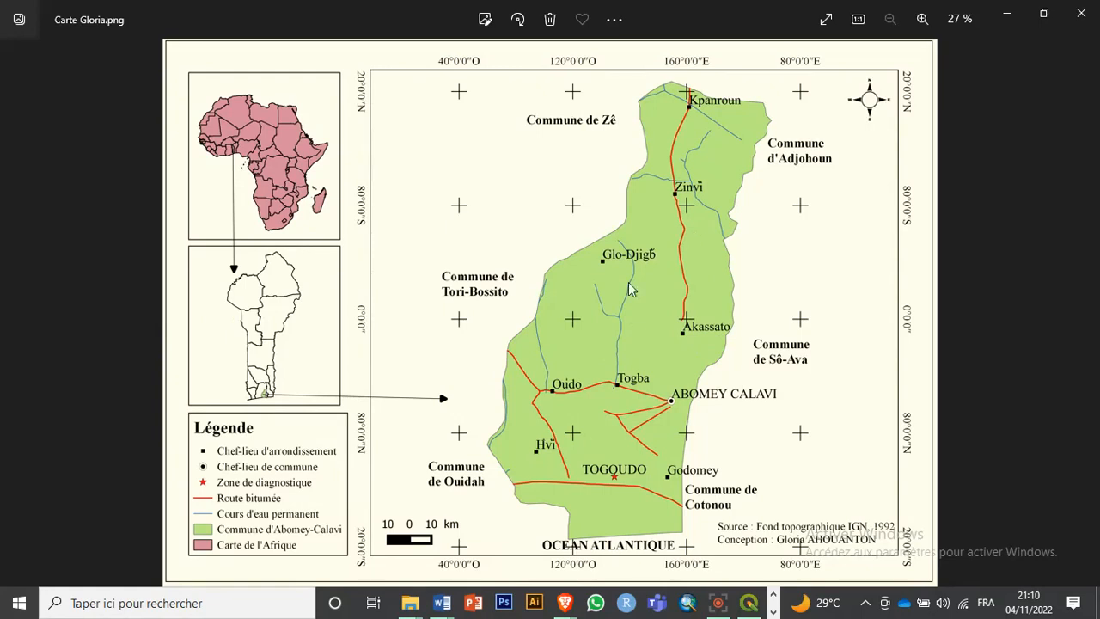
pyautogui.click(1081, 13)
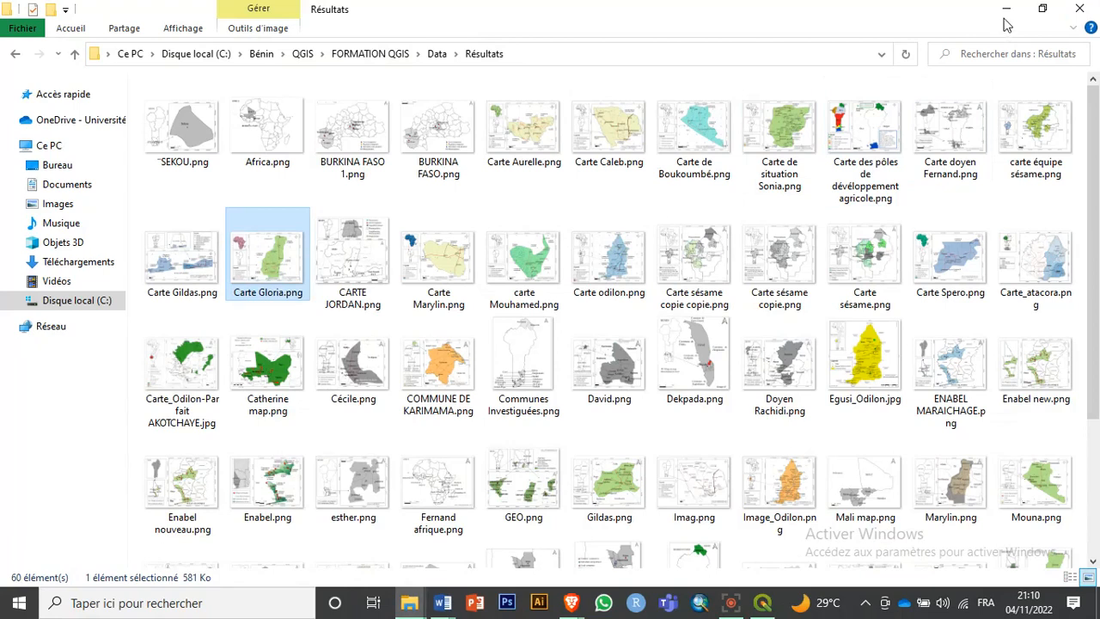
pyautogui.click(1080, 10)
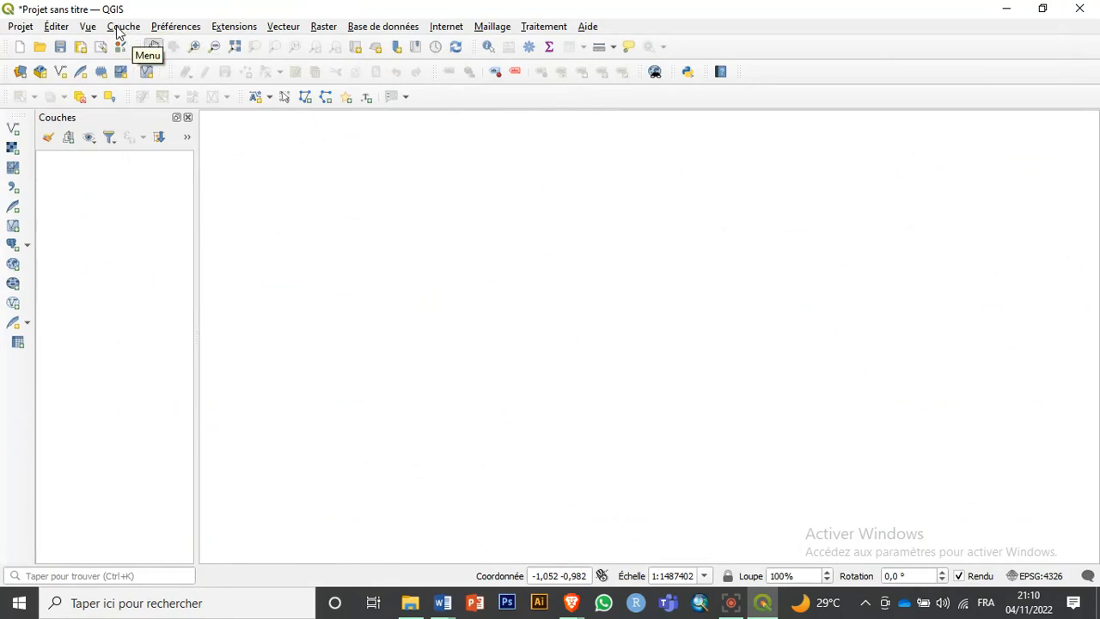
# Open the data source manager for adding a vector layer
pyautogui.click(120, 26)
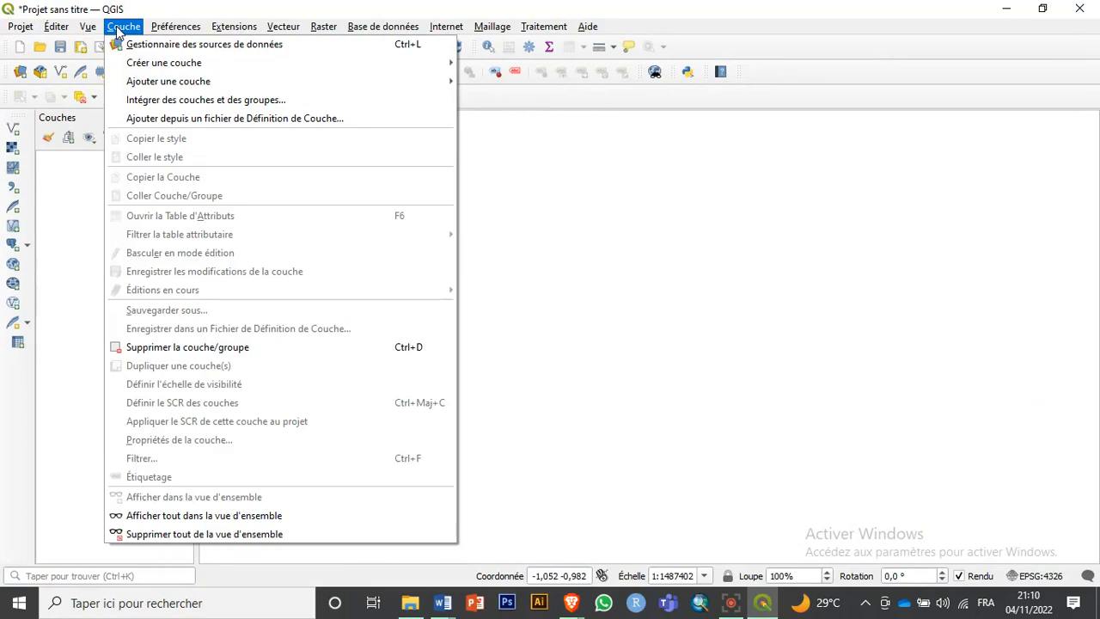
pyautogui.click(119, 29)
pyautogui.click(119, 28)
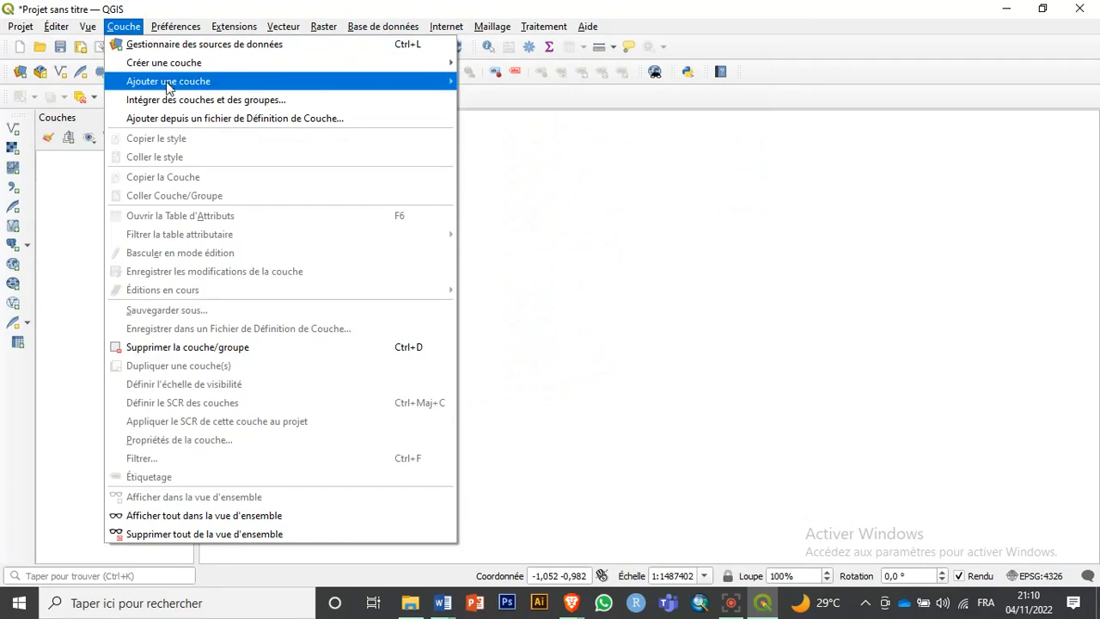
pyautogui.moveTo(305, 83)
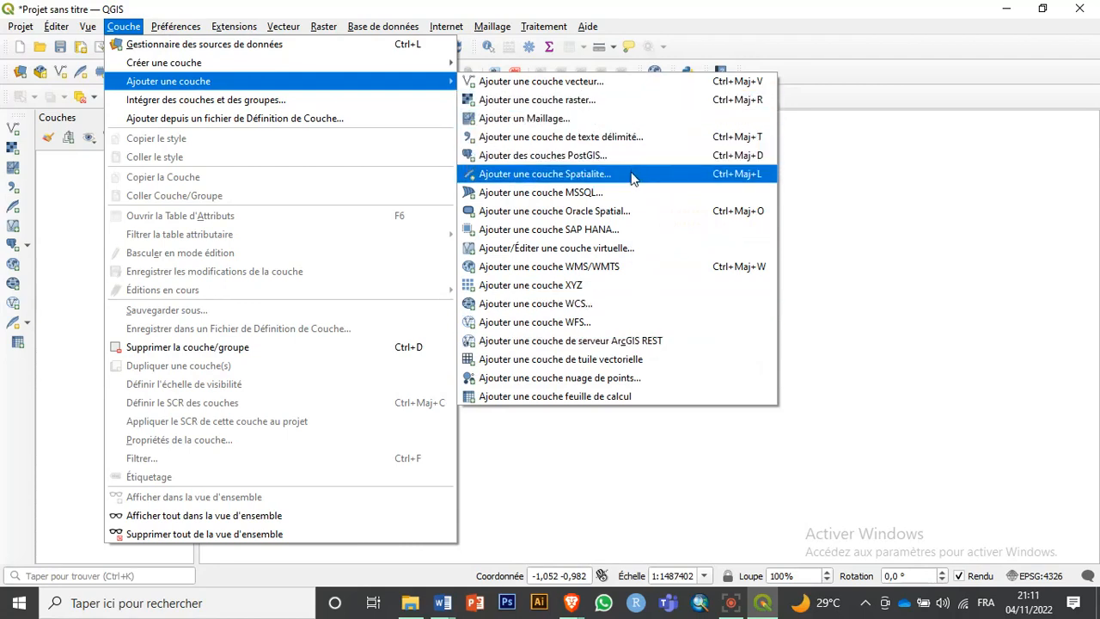
pyautogui.click(607, 83)
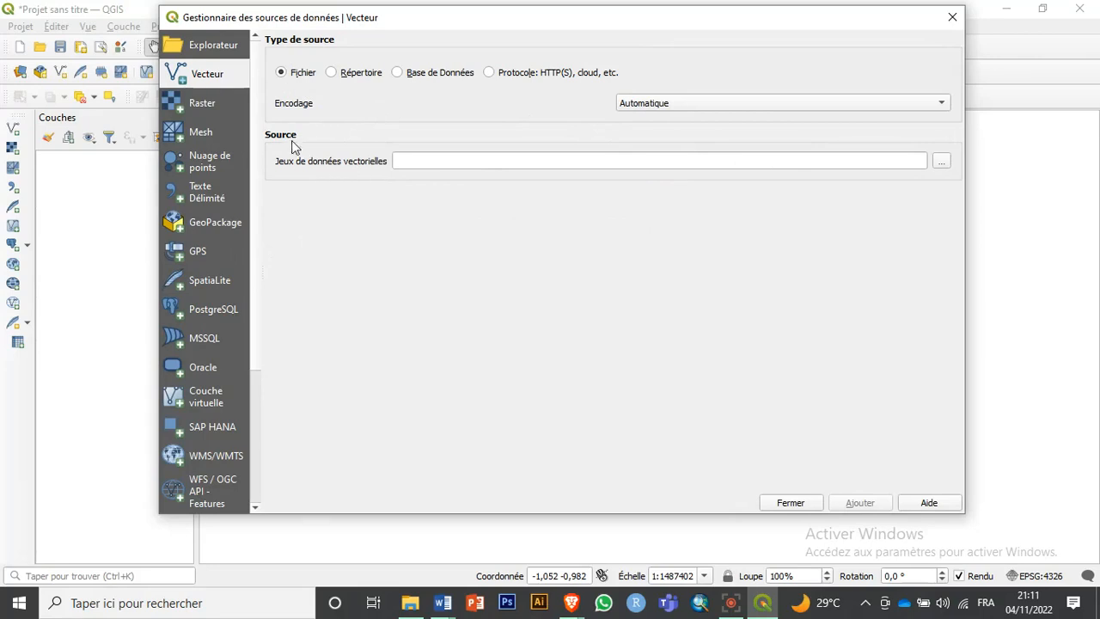
# Browse for a vector dataset in C: > Bénin > QGIS > FORMATION QGIS > Data > Vecteur > LIM_IGN_BENIN
pyautogui.click(943, 168)
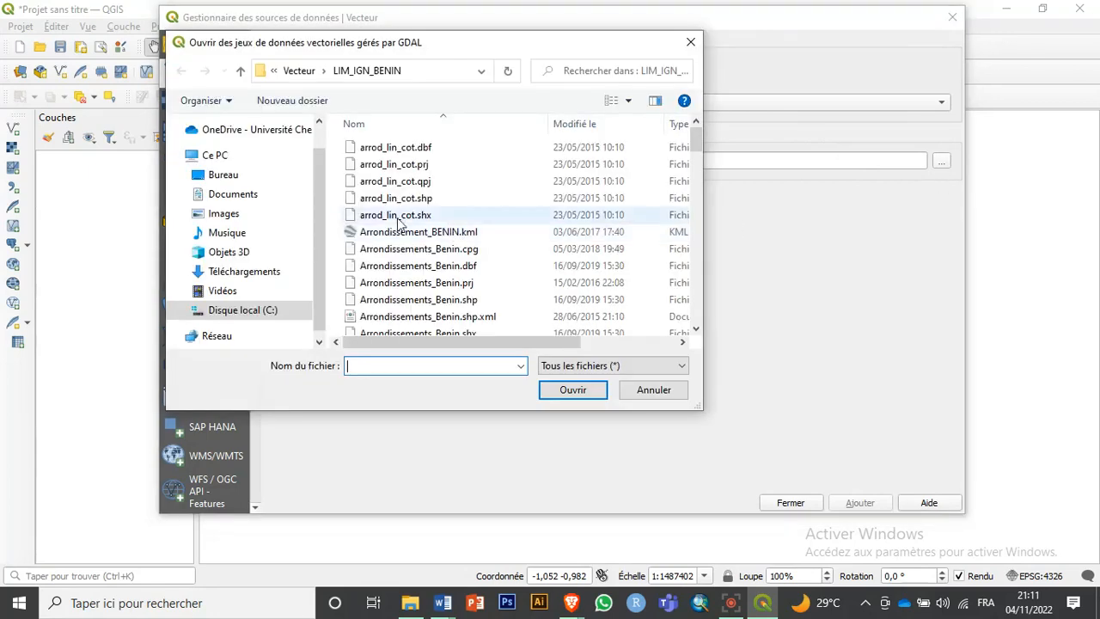
pyautogui.click(299, 73)
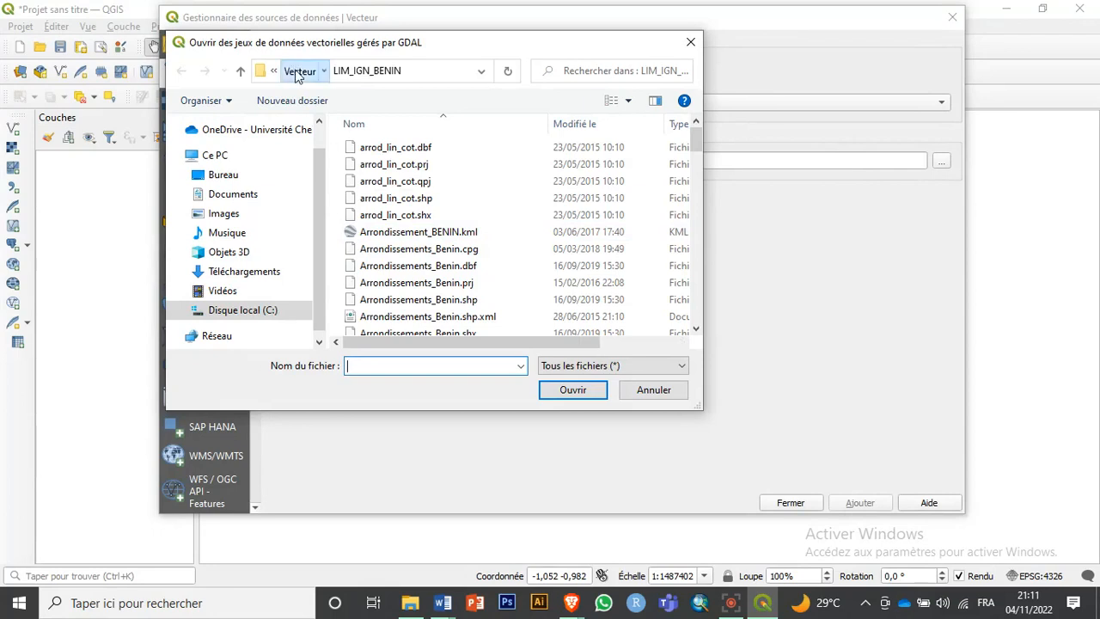
pyautogui.click(264, 316)
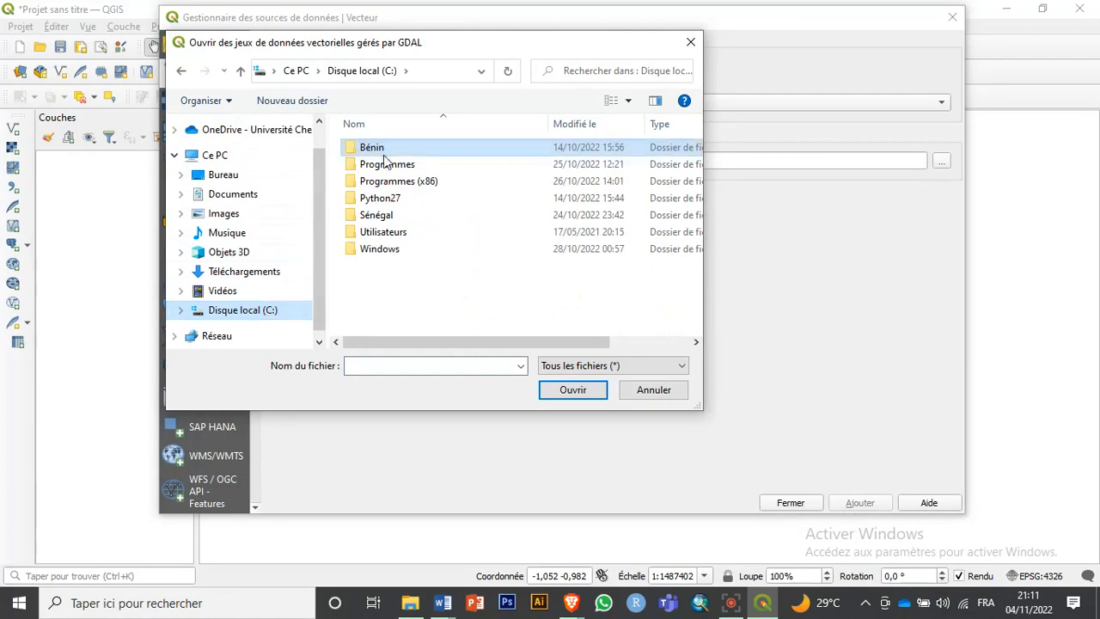
pyautogui.doubleClick(426, 155)
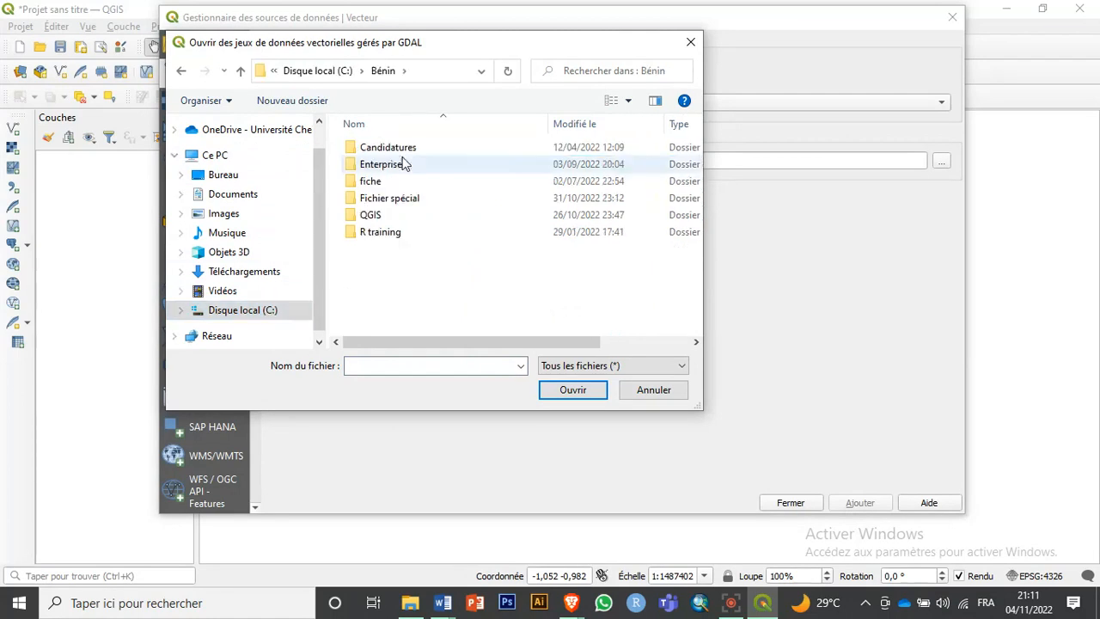
pyautogui.doubleClick(409, 216)
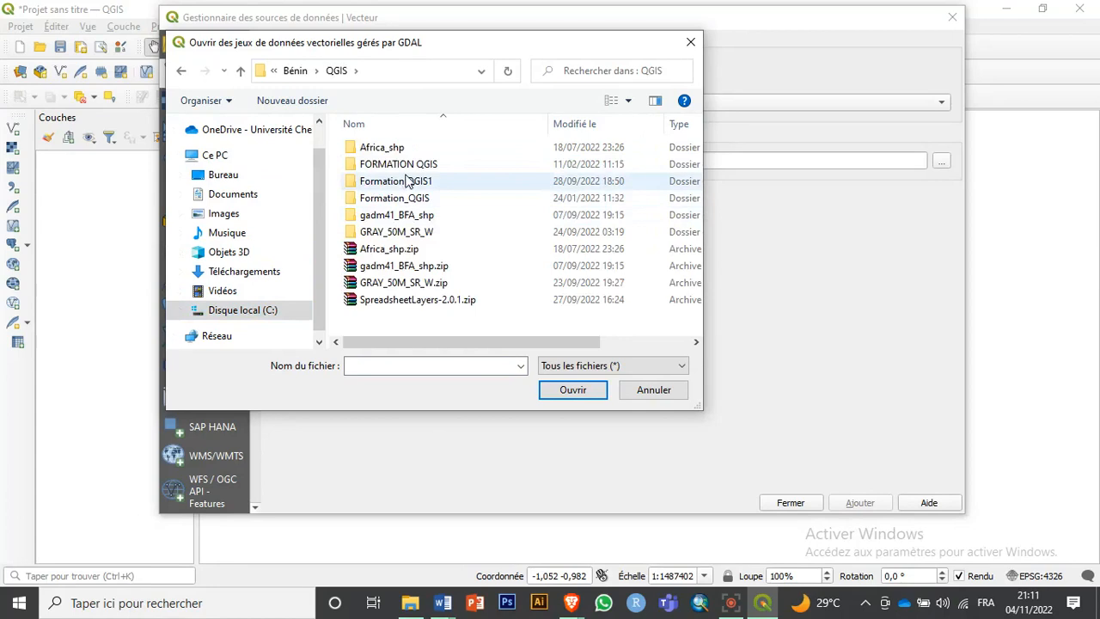
pyautogui.doubleClick(409, 166)
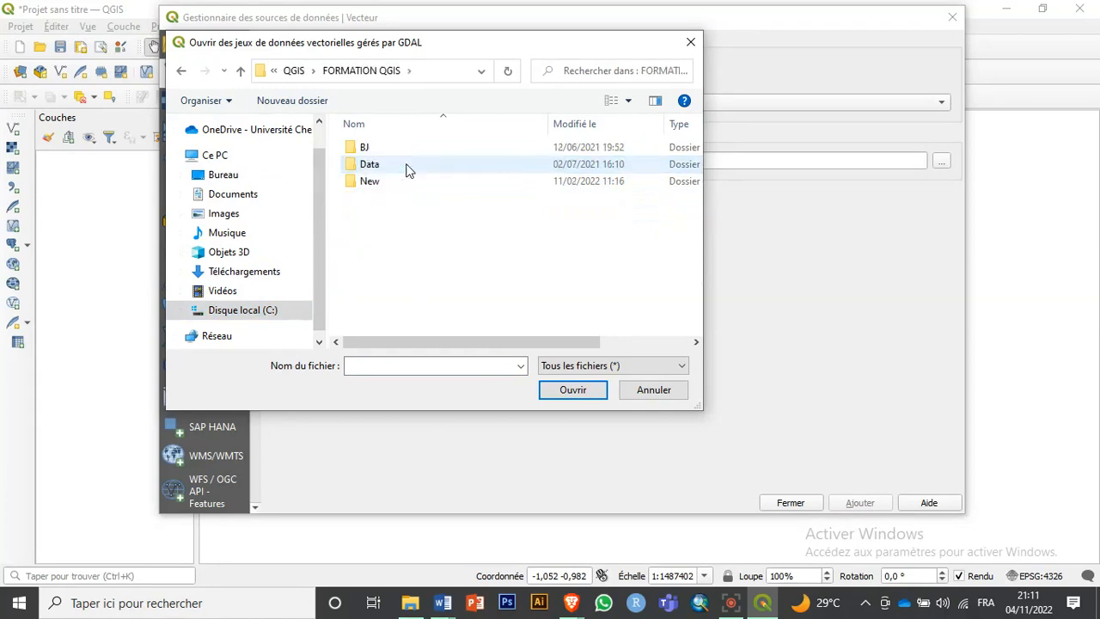
pyautogui.click(294, 71)
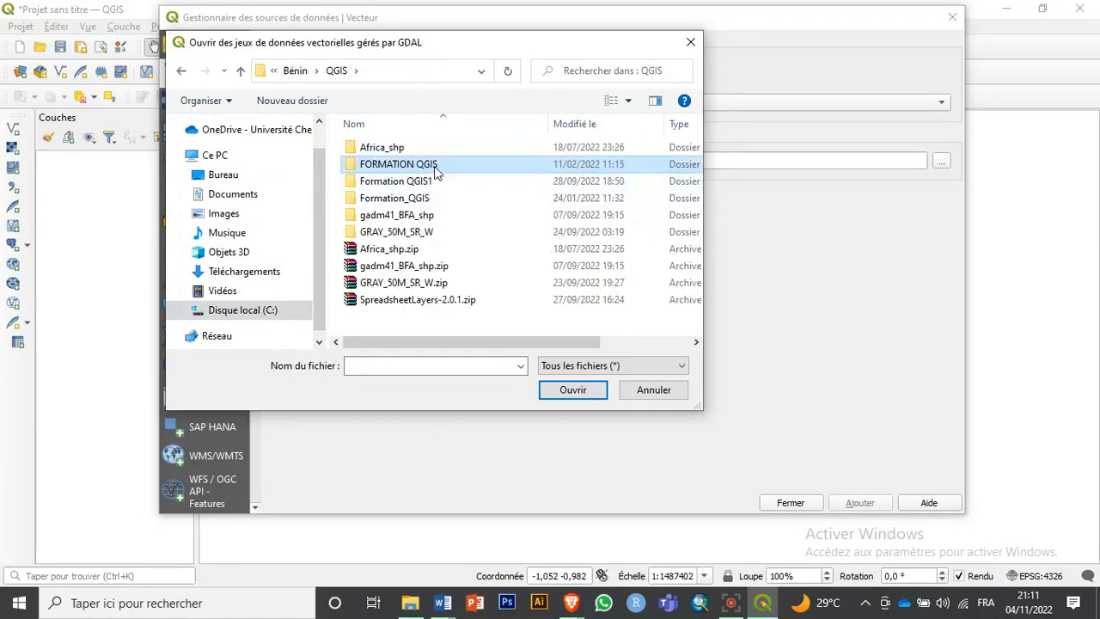
pyautogui.doubleClick(434, 166)
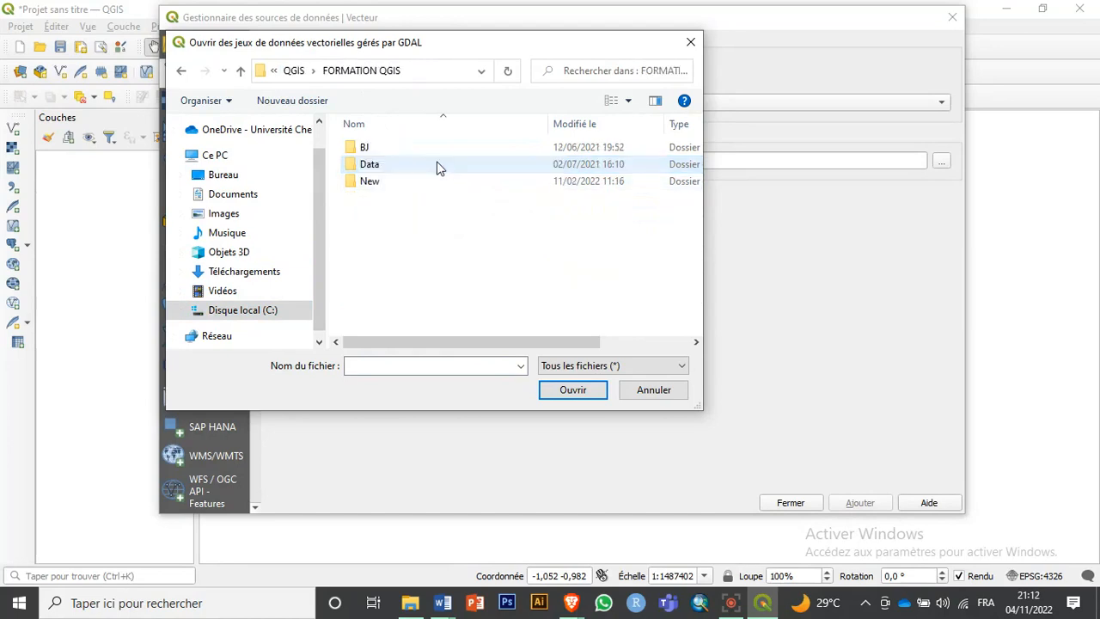
pyautogui.doubleClick(424, 171)
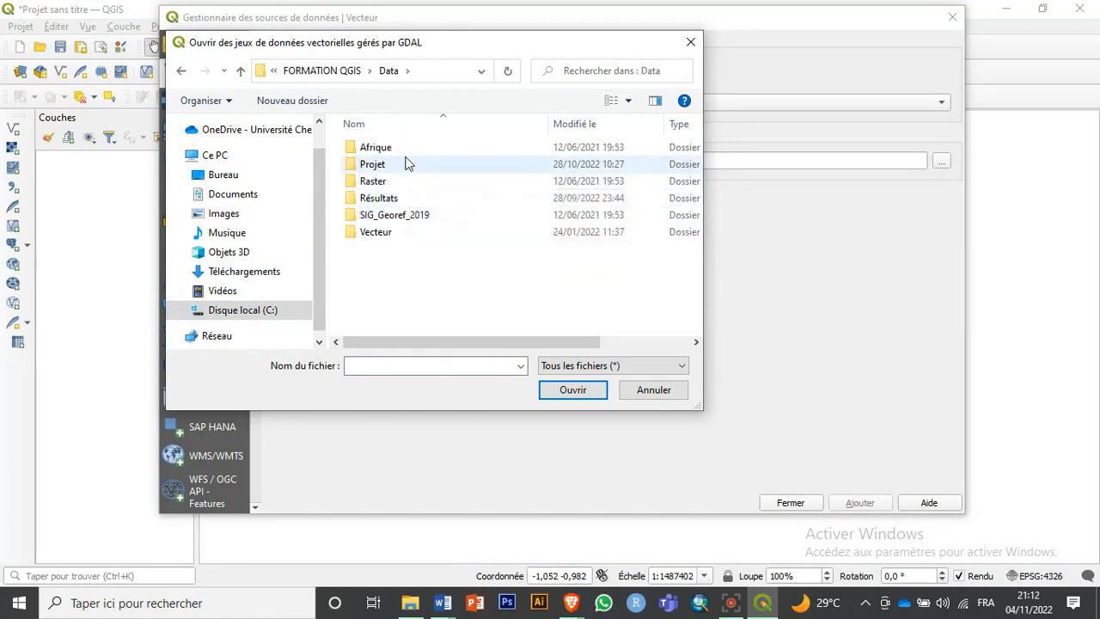
pyautogui.doubleClick(396, 234)
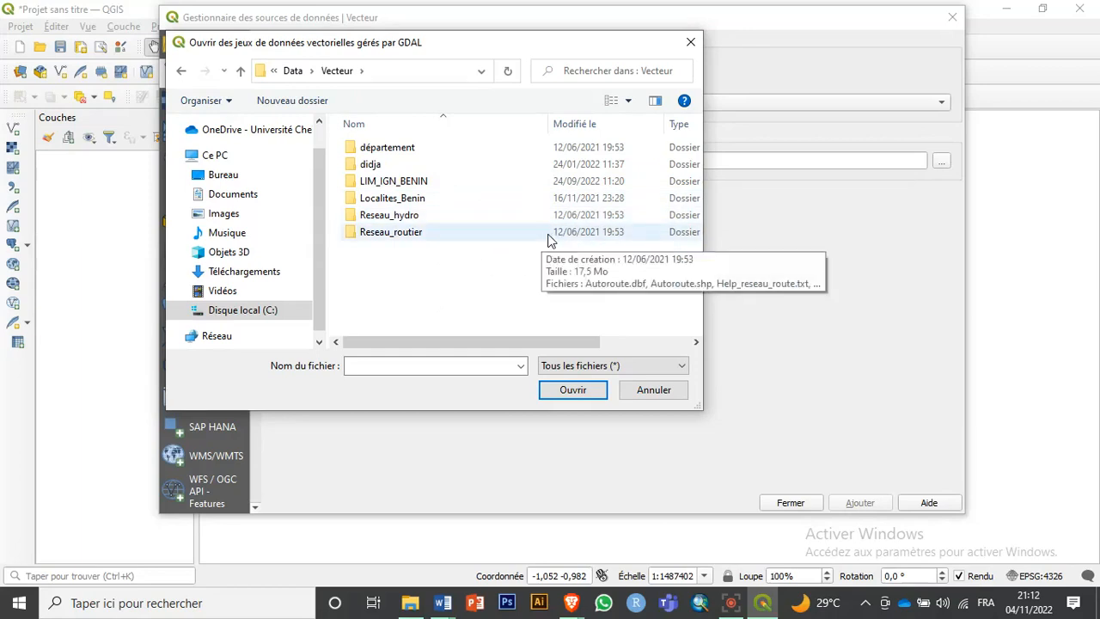
pyautogui.doubleClick(476, 181)
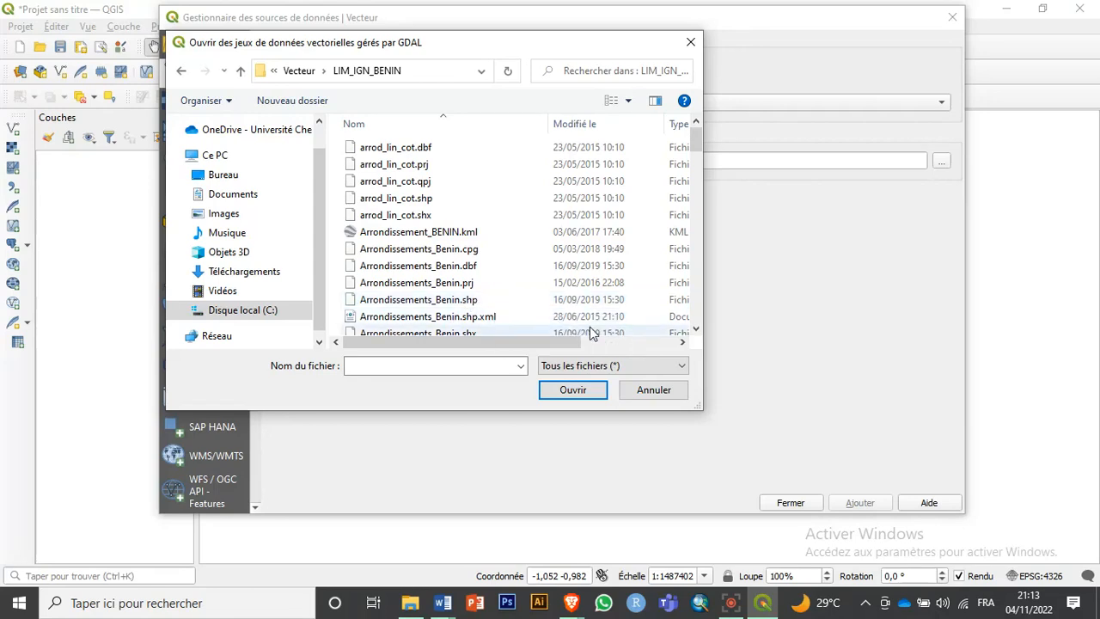
# Filter the LIM_IGN_BENIN folder's file list to show only ESRI Shapefiles
pyautogui.scroll(-1, 529, 311)
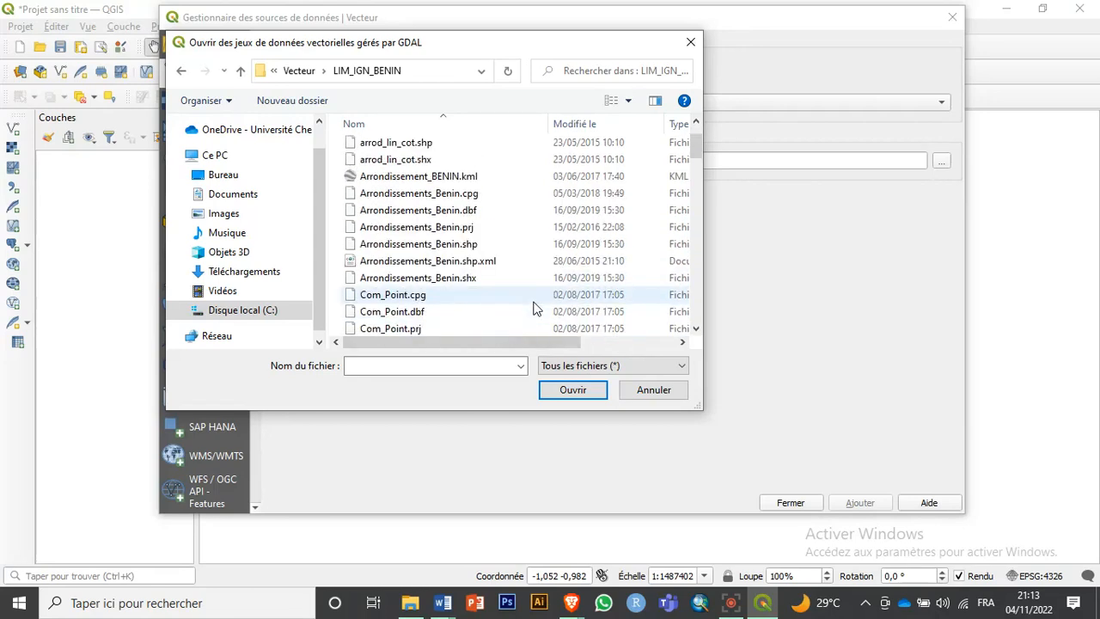
pyautogui.scroll(1, 532, 307)
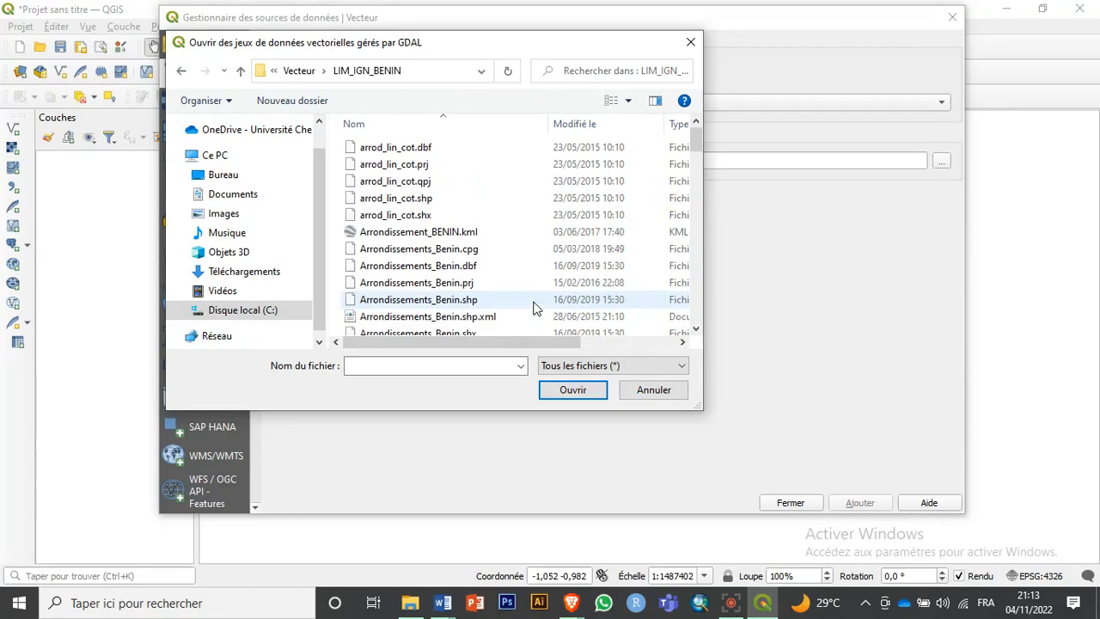
pyautogui.click(611, 367)
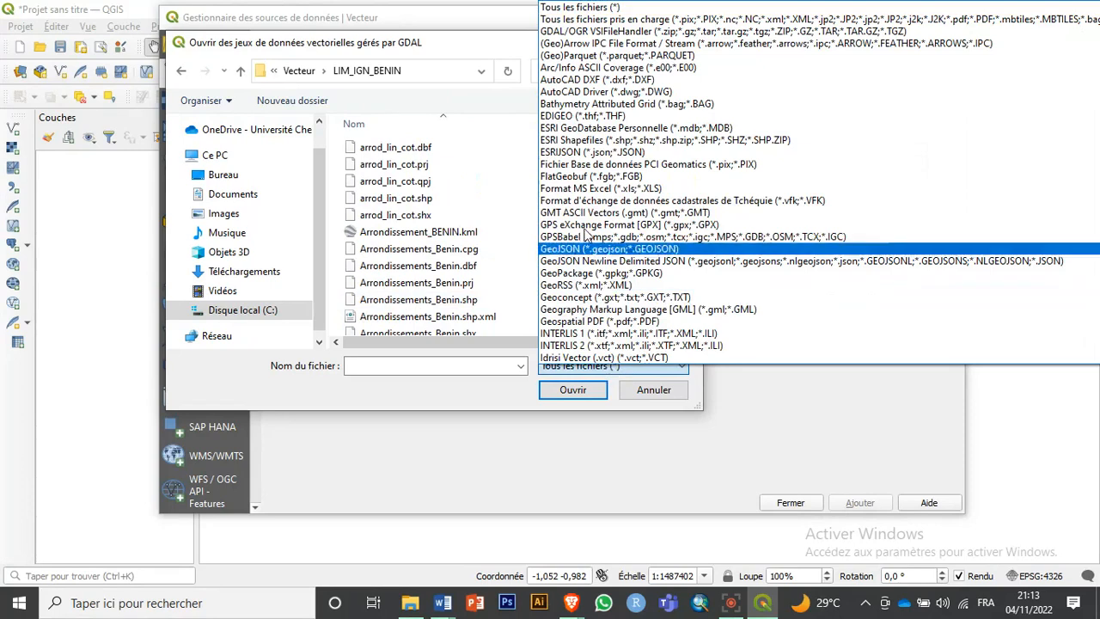
pyautogui.click(599, 142)
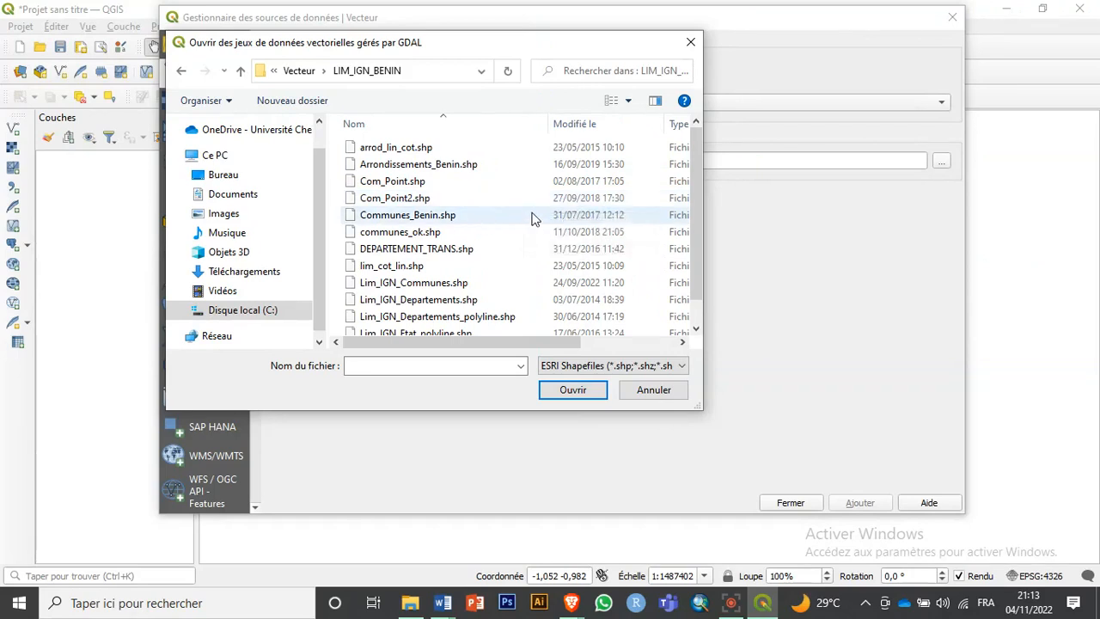
# Add Lim_IGN_Communes.shp to the project as a vector layer and close the data source manager
pyautogui.click(507, 290)
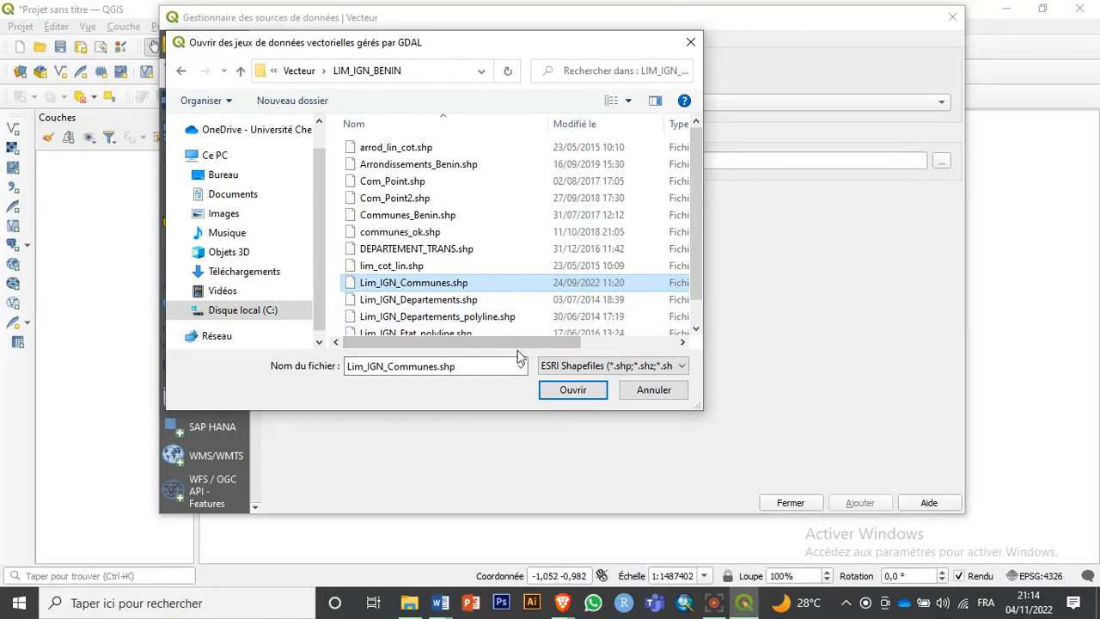
pyautogui.click(579, 391)
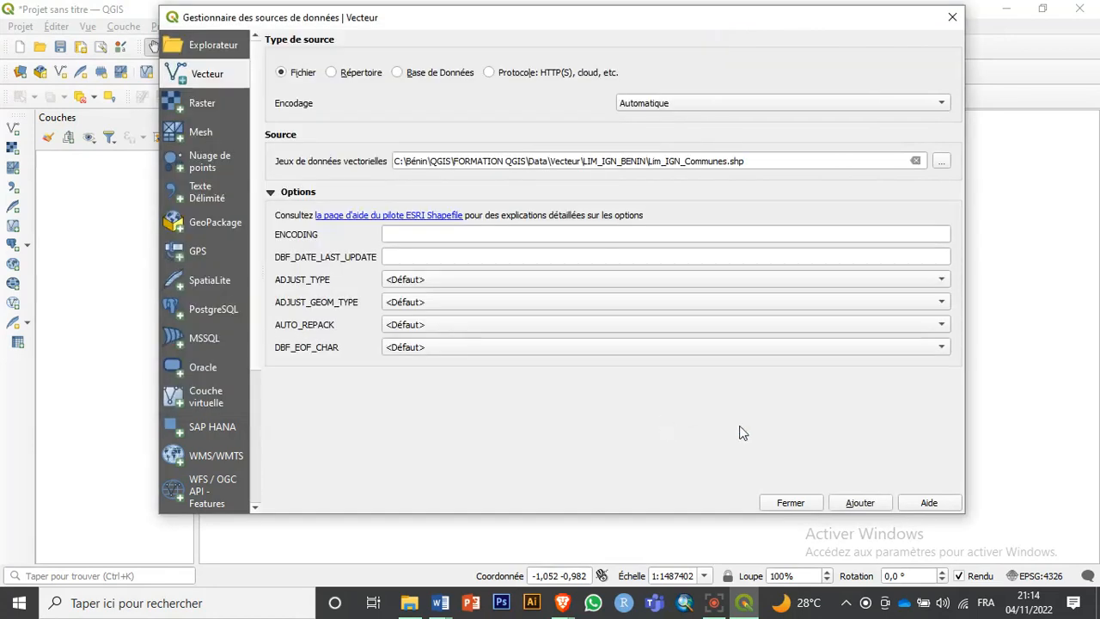
pyautogui.click(875, 509)
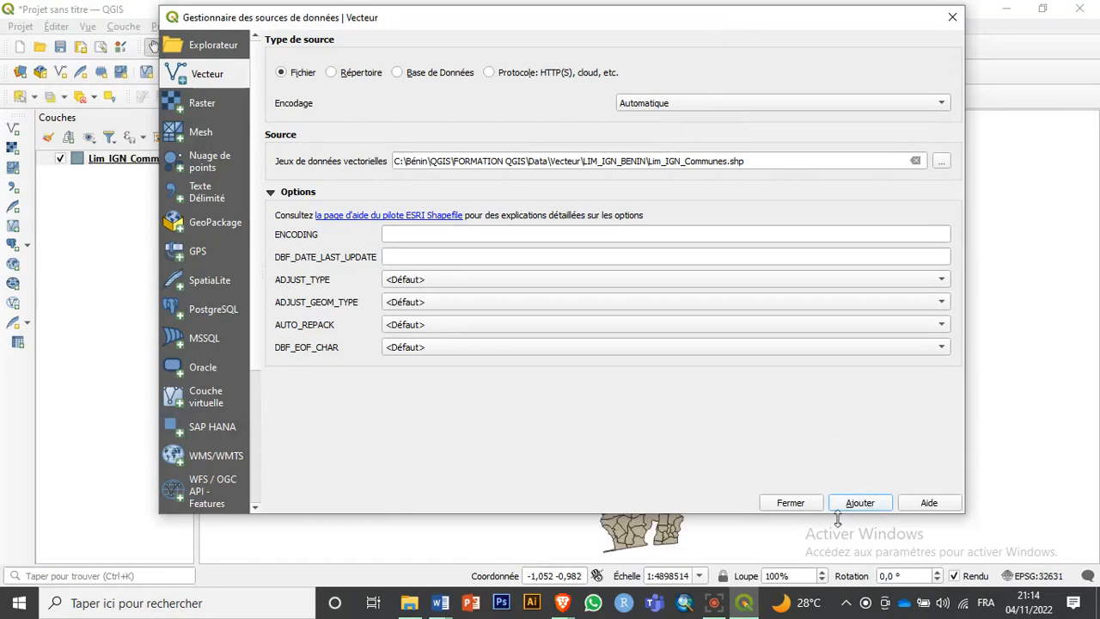
pyautogui.moveTo(869, 28); pyautogui.dragTo(852, 56)
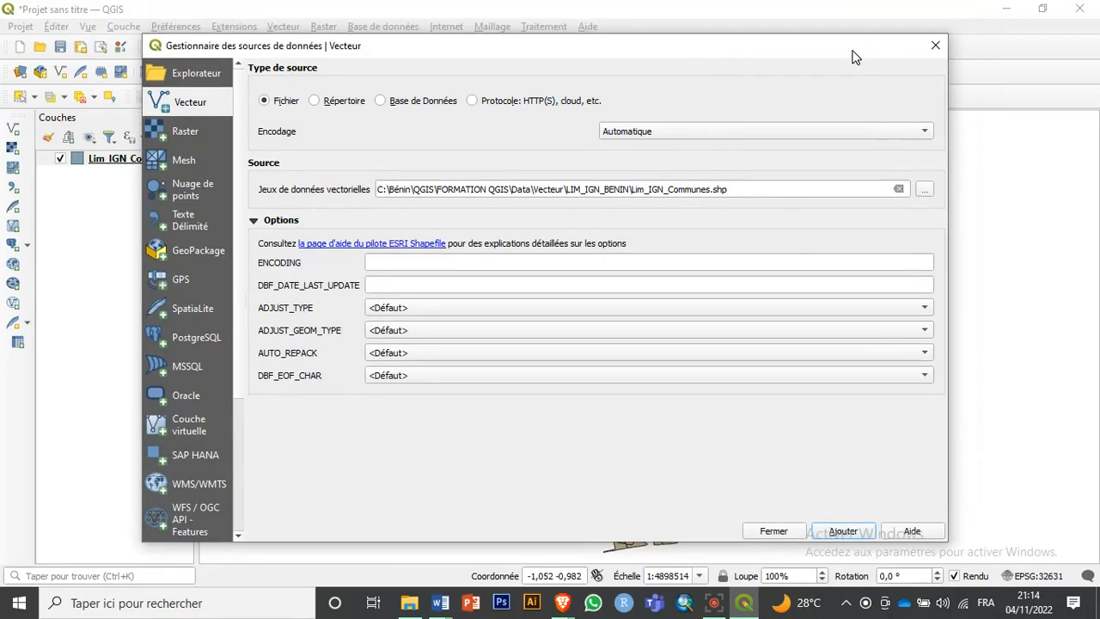
pyautogui.click(795, 532)
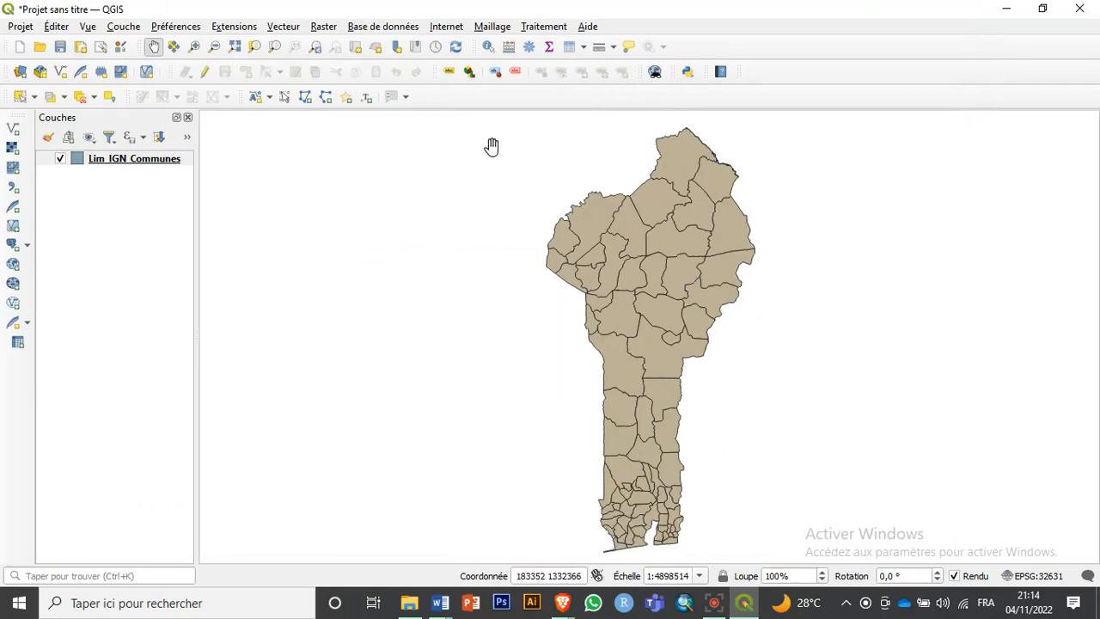
# Reopen the vector data source manager and add Lim_IGN_Departements.shp from the LIM_IGN_BENIN folder as a layer
pyautogui.click(120, 27)
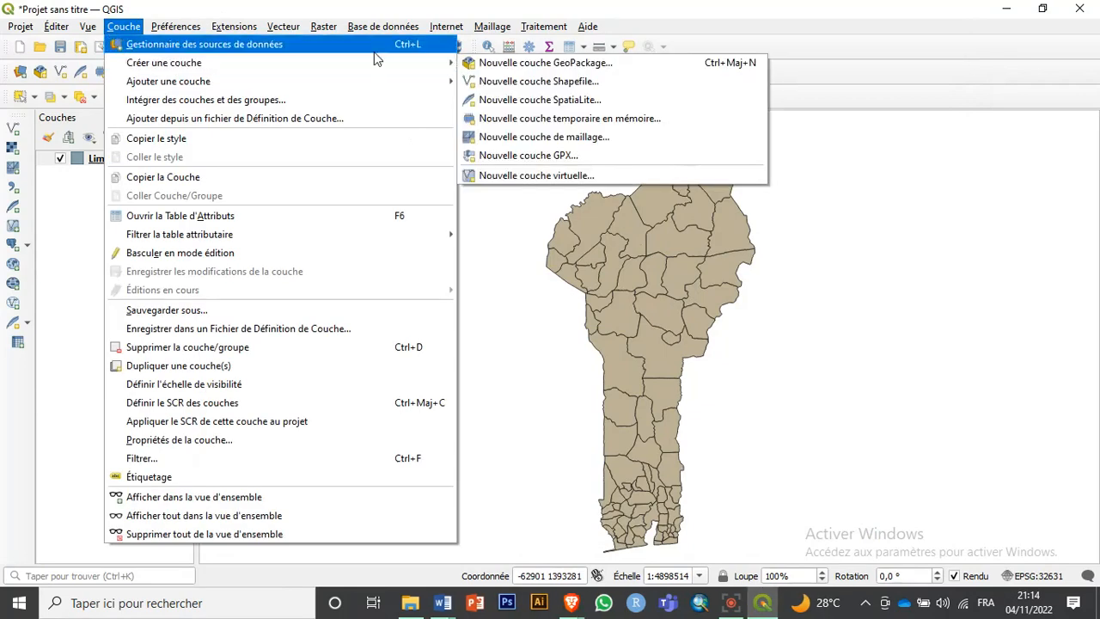
pyautogui.moveTo(372, 88)
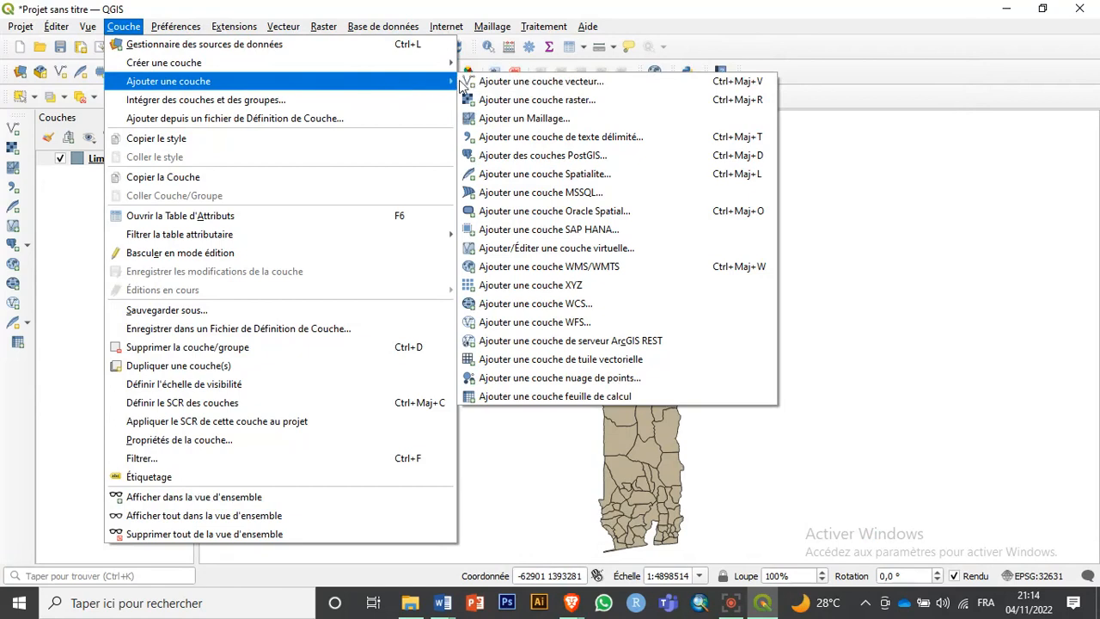
pyautogui.click(556, 83)
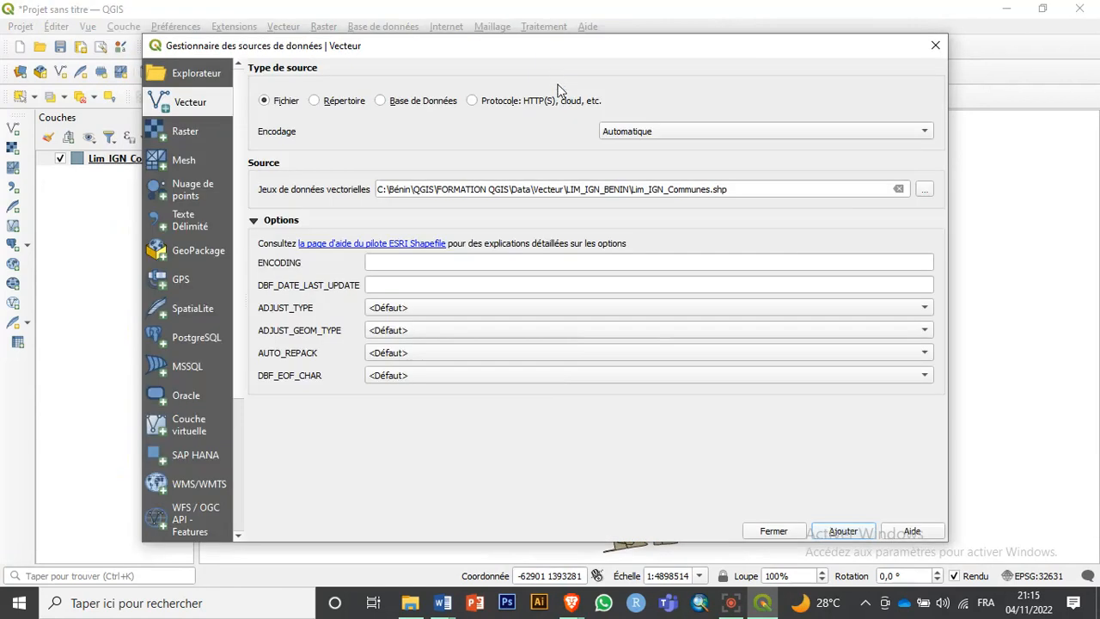
pyautogui.click(926, 192)
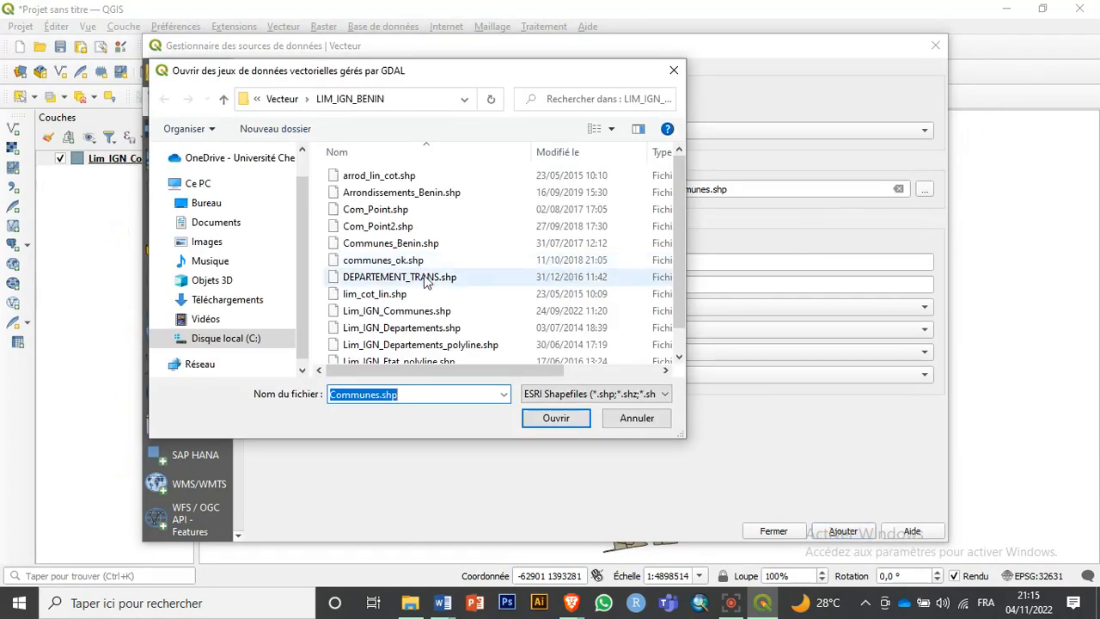
pyautogui.click(446, 329)
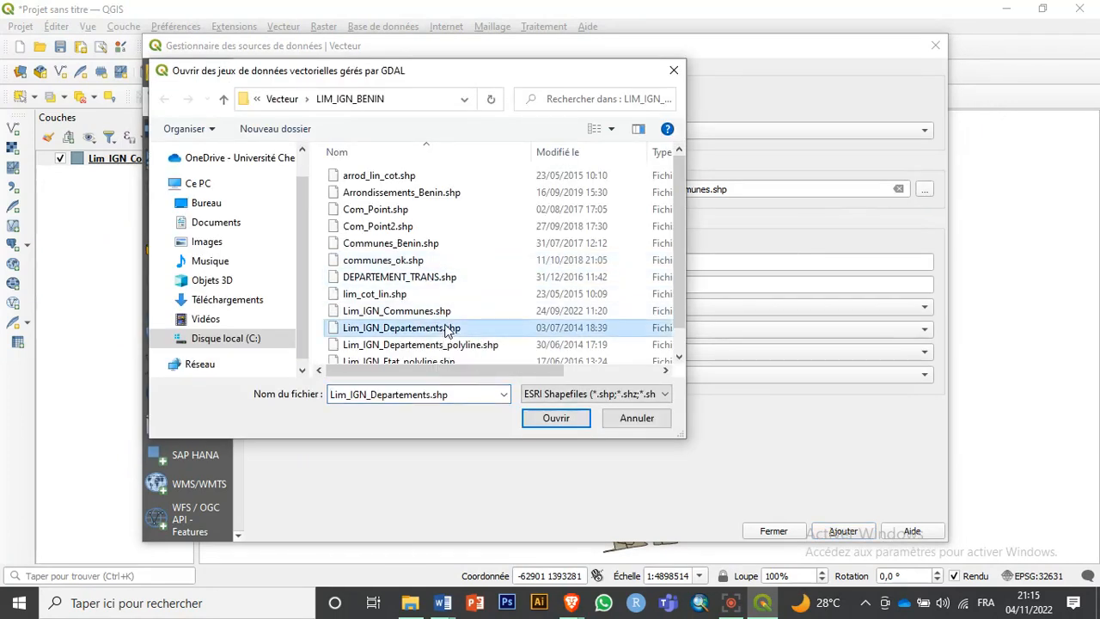
pyautogui.click(556, 420)
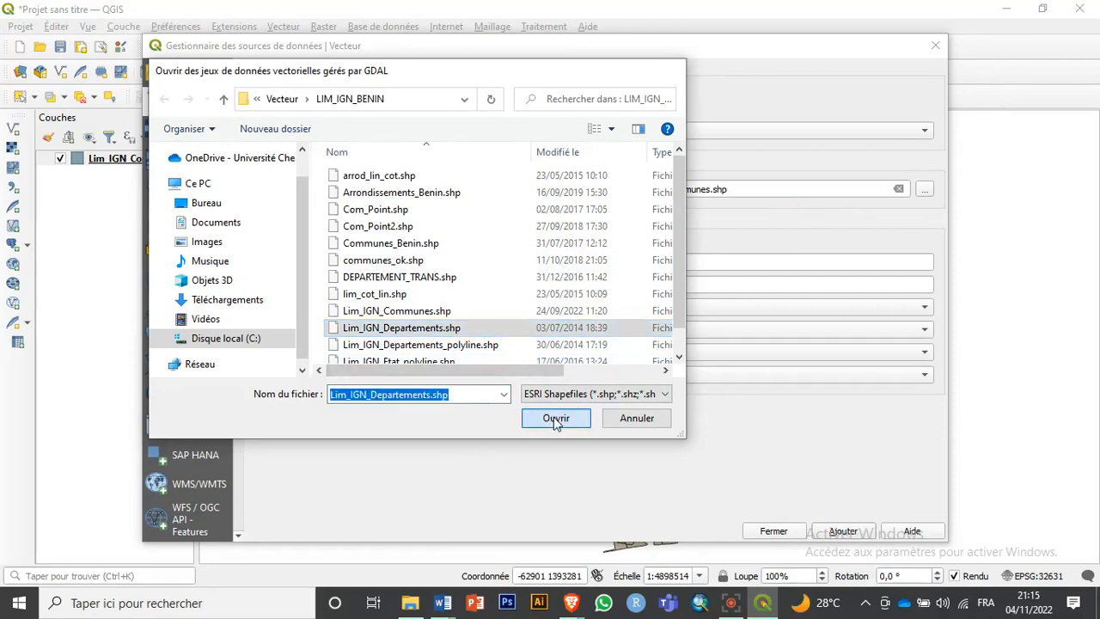
pyautogui.click(844, 531)
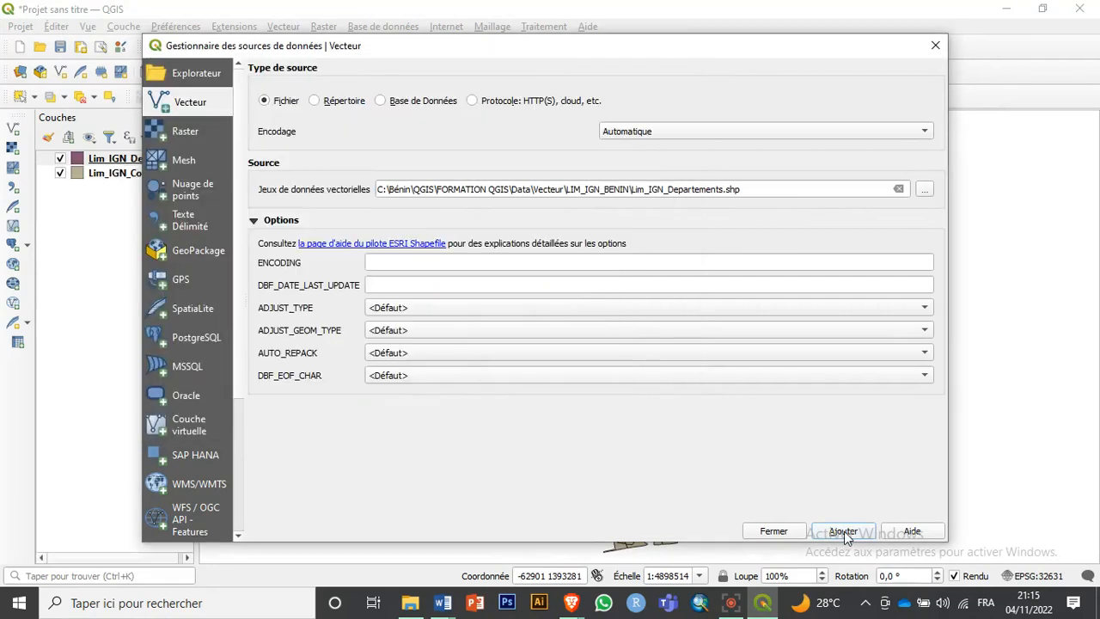
# Add localites_ben.shp from the Localites_Benin folder under Vecteur as another vector layer
pyautogui.click(924, 190)
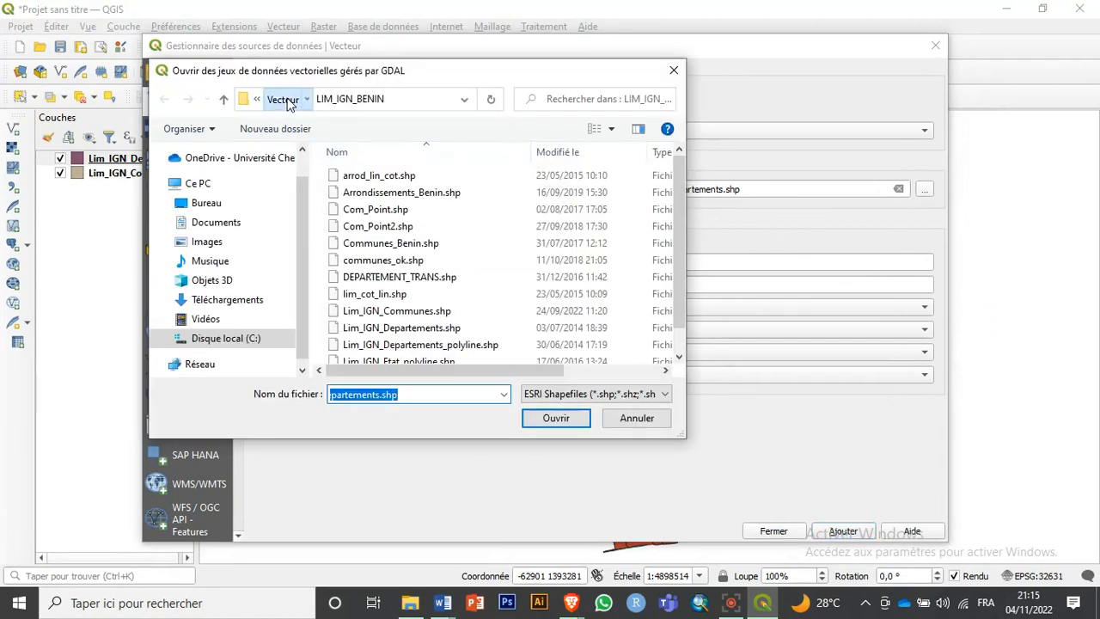
pyautogui.click(283, 99)
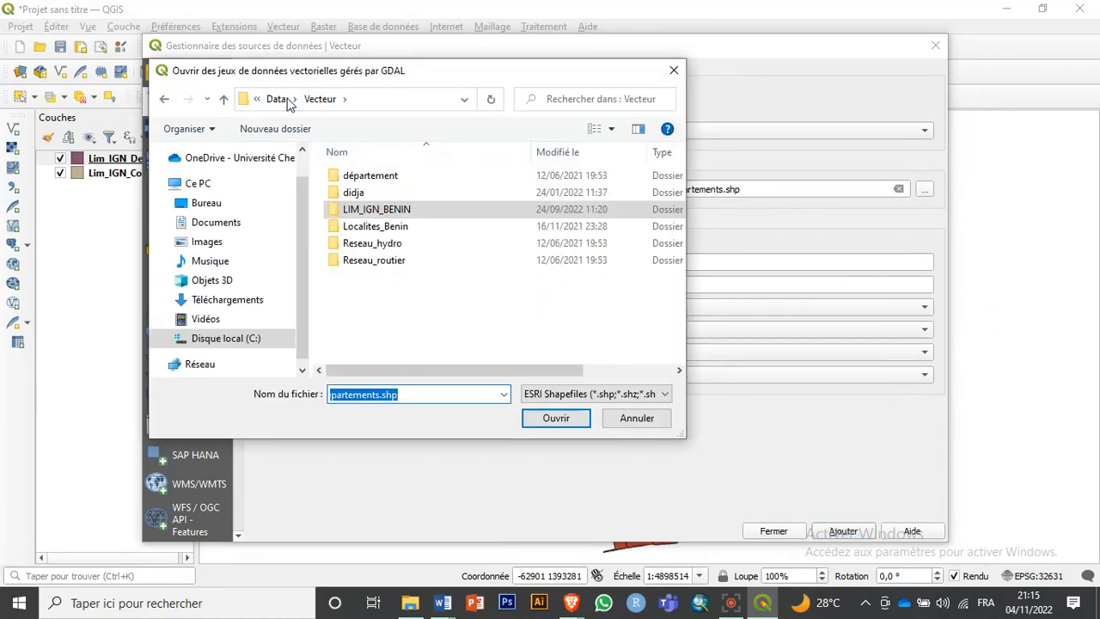
pyautogui.click(425, 233)
pyautogui.doubleClick(427, 232)
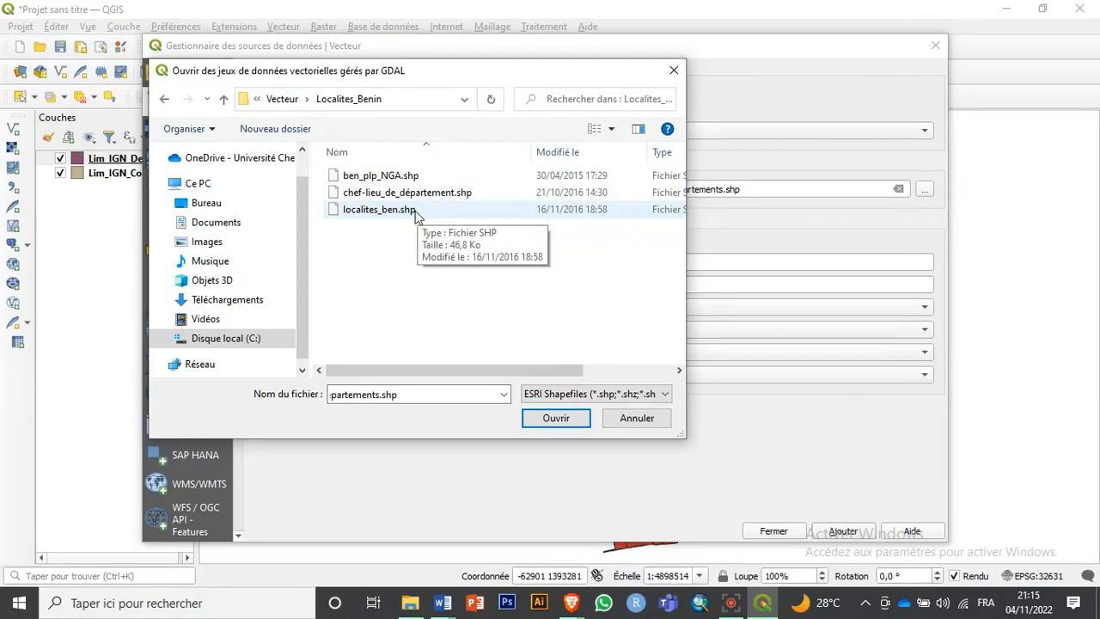
pyautogui.click(432, 215)
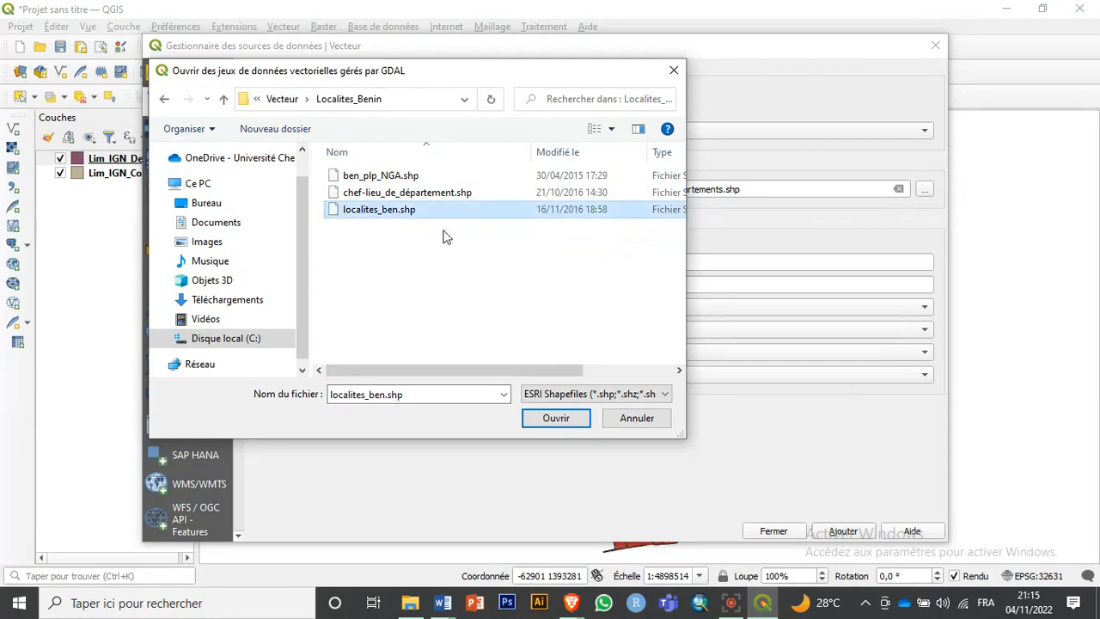
pyautogui.click(555, 419)
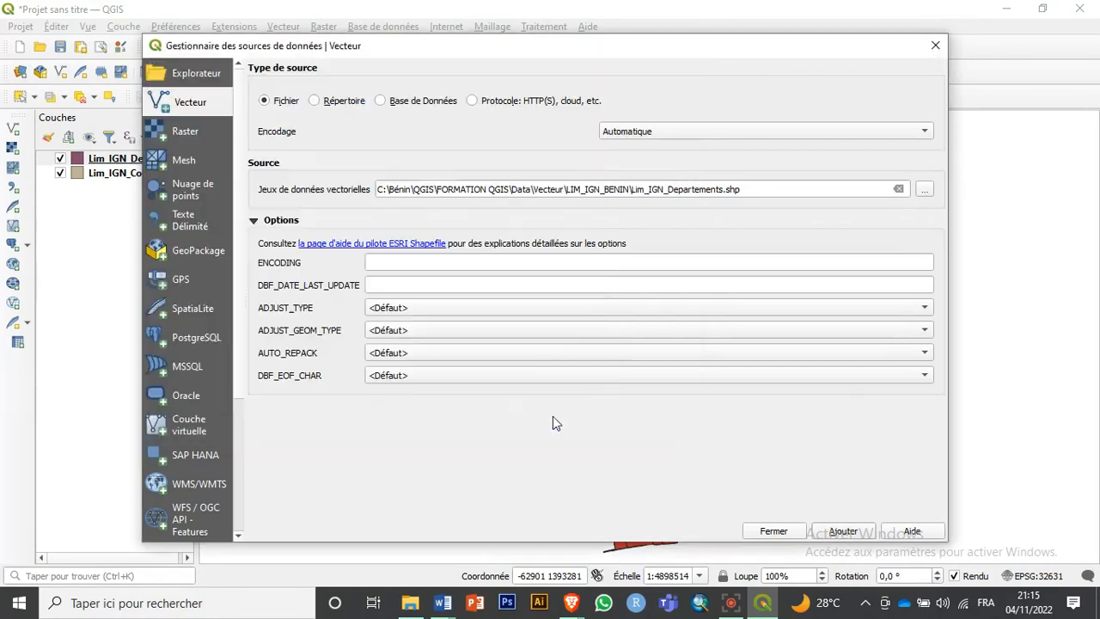
pyautogui.click(846, 533)
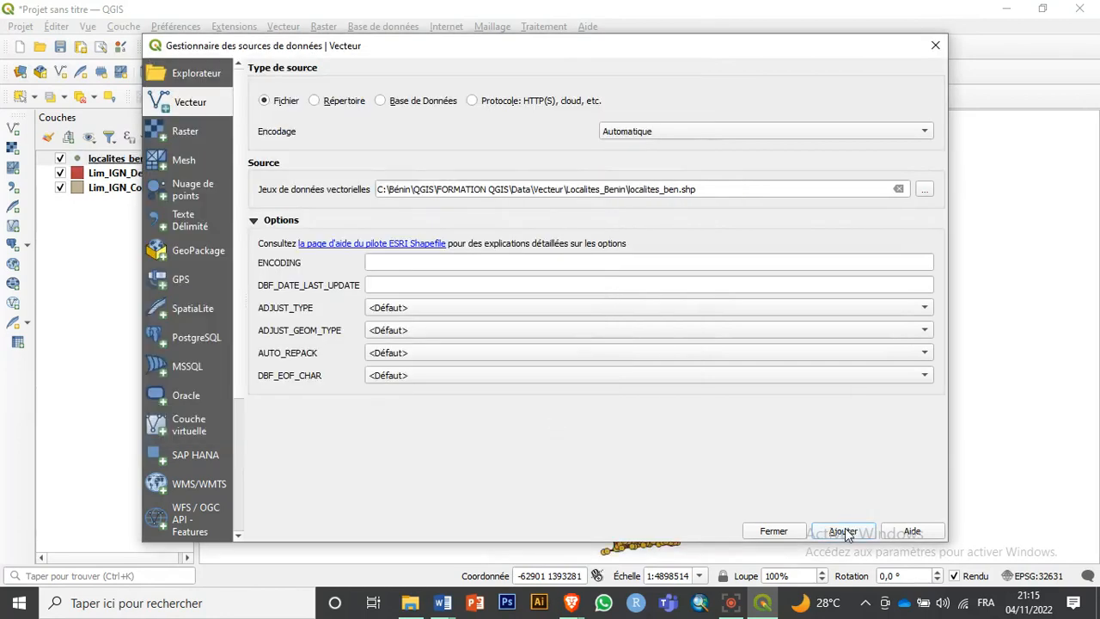
# Choose ce_ben.shp from the Reseau_hydro folder under Vecteur as the vector source
pyautogui.click(925, 189)
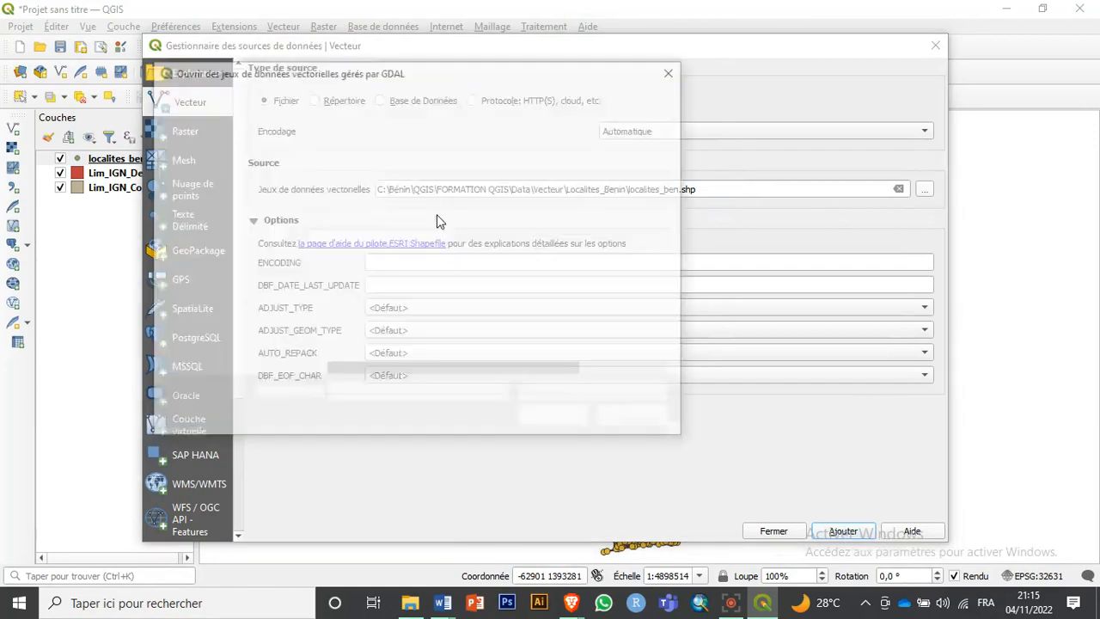
pyautogui.click(292, 102)
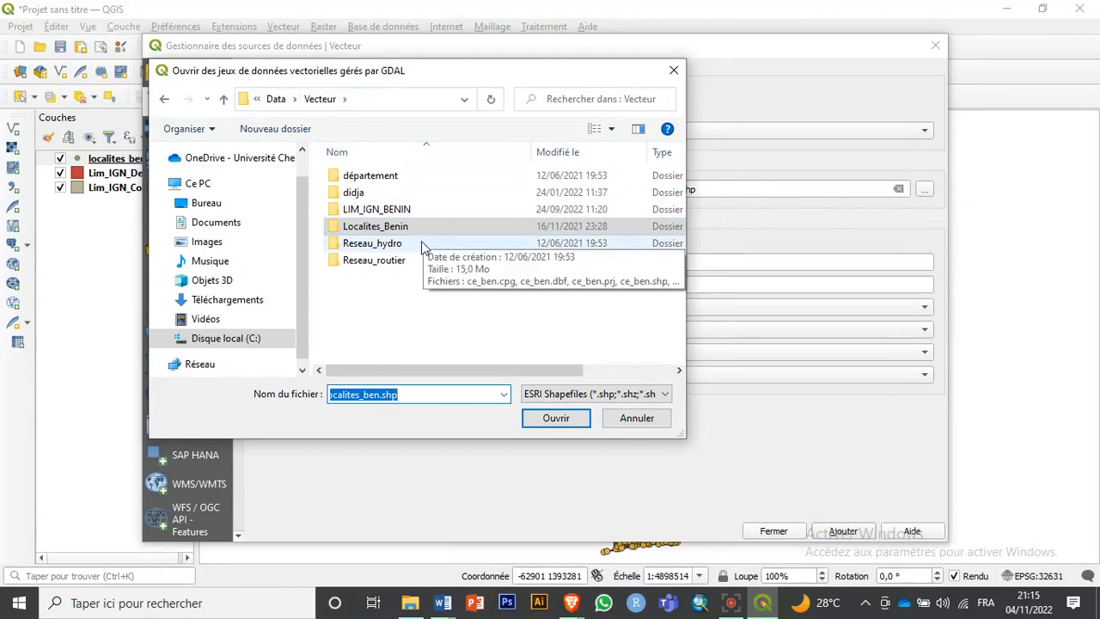
pyautogui.doubleClick(421, 244)
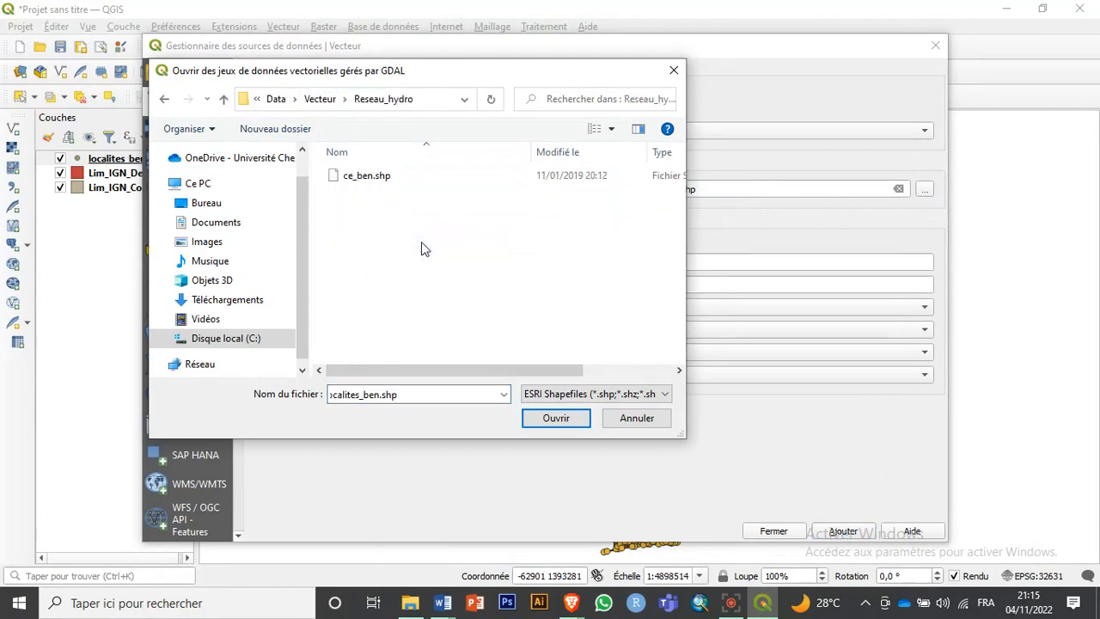
pyautogui.click(400, 176)
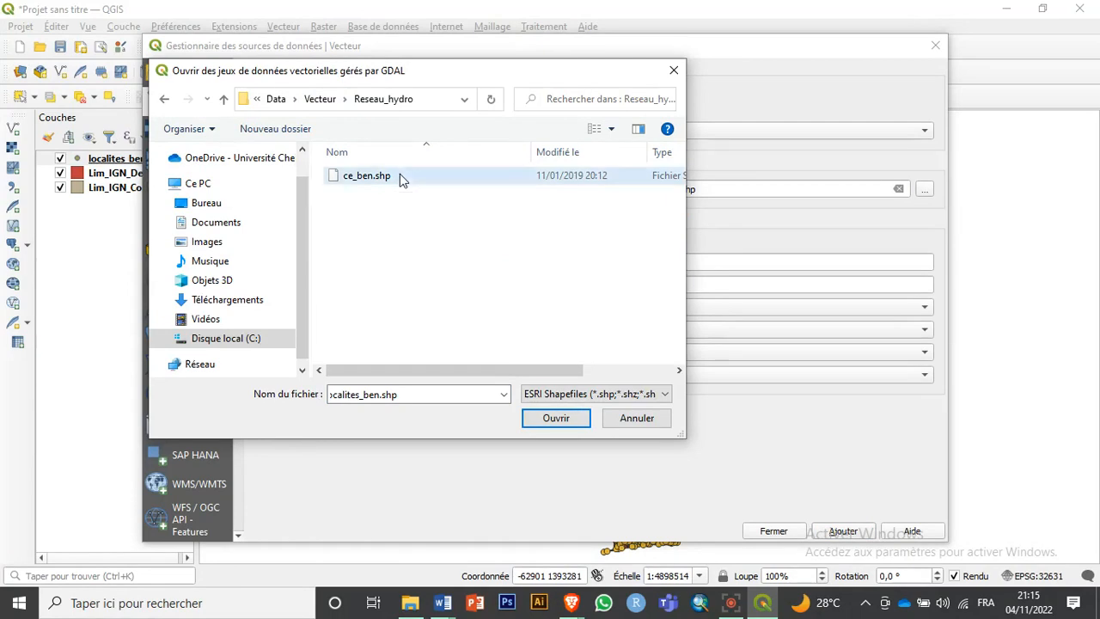
pyautogui.click(562, 418)
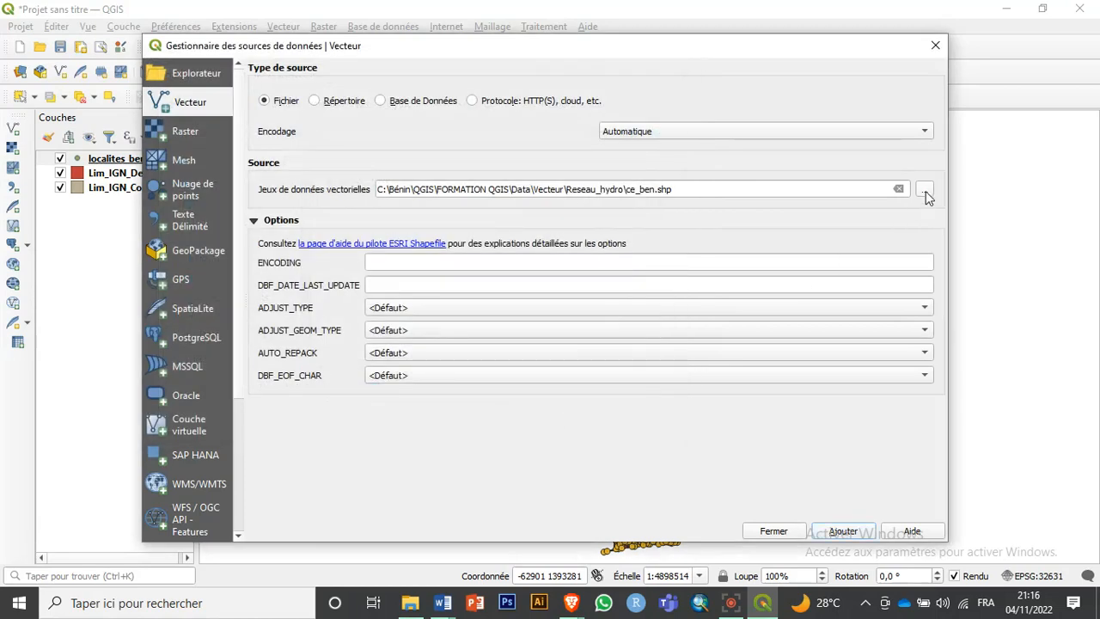
# Add reseau_routier.shp from the Reseau_routier folder under Vecteur as a vector layer
pyautogui.click(924, 191)
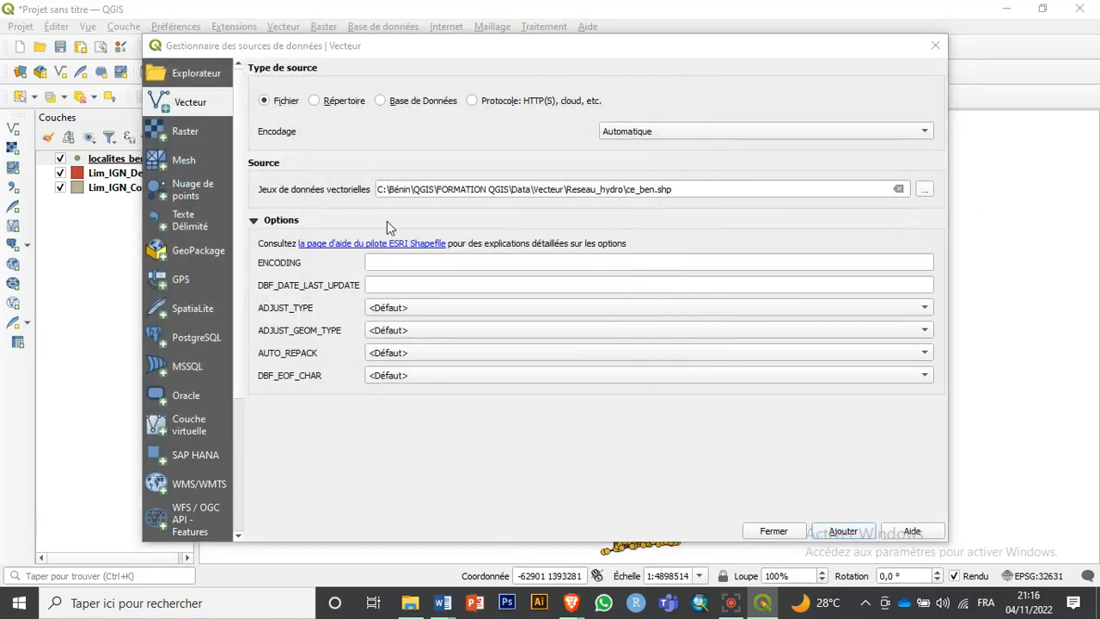
pyautogui.click(318, 99)
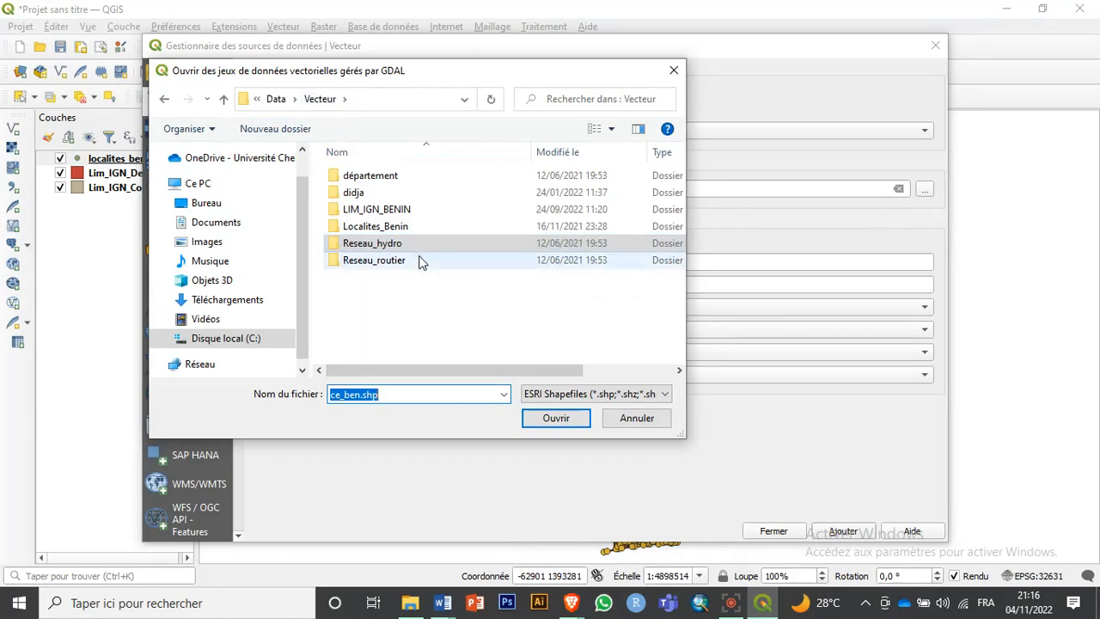
pyautogui.doubleClick(420, 261)
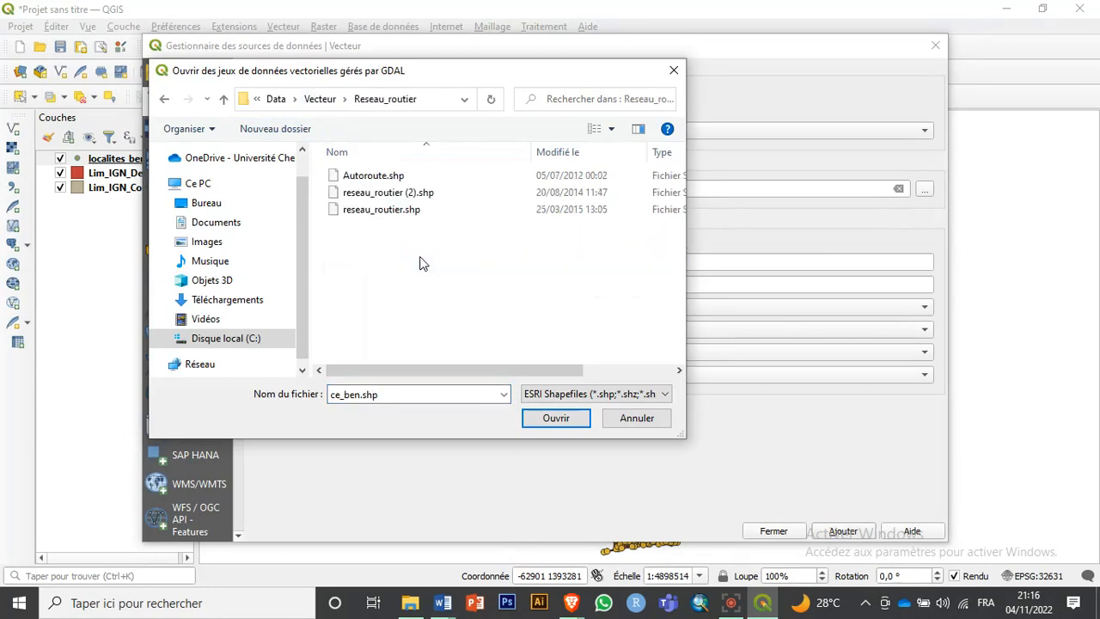
pyautogui.click(403, 216)
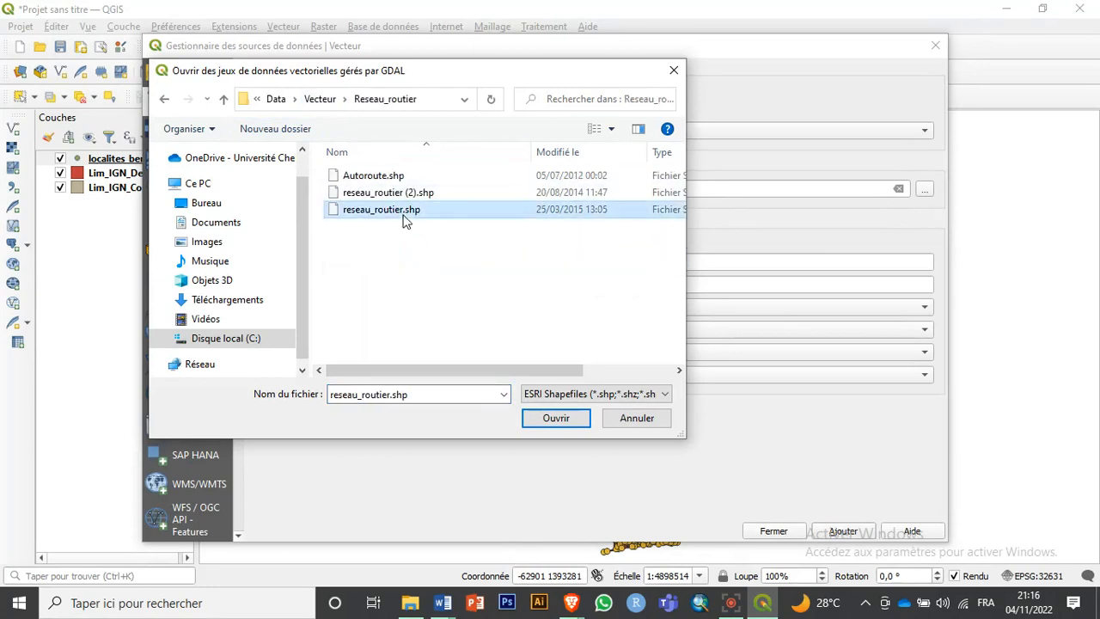
pyautogui.click(553, 420)
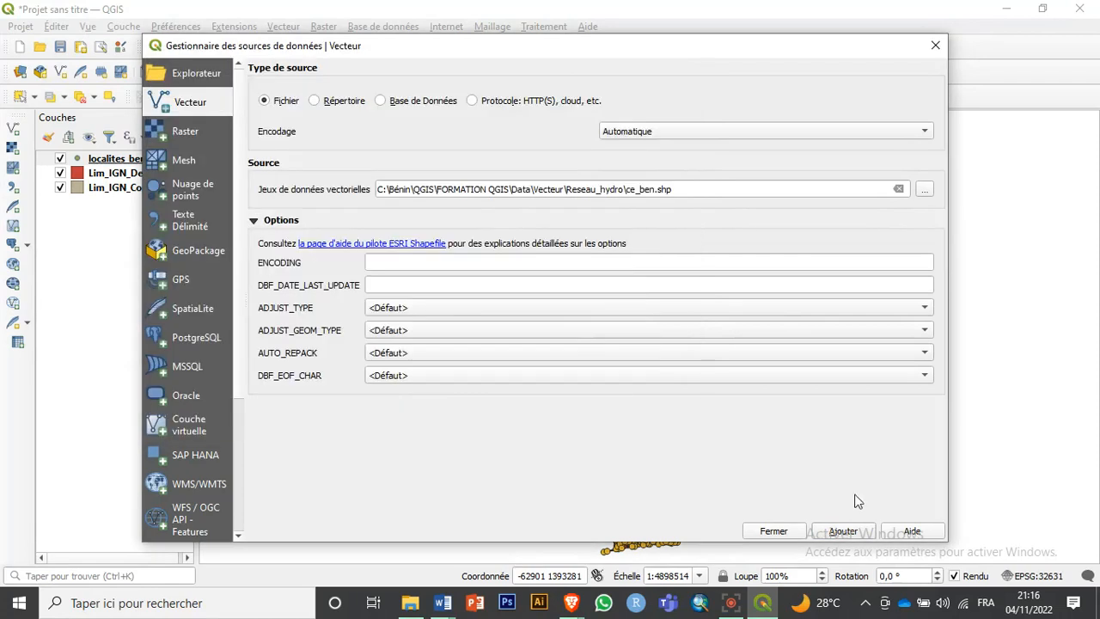
pyautogui.click(844, 530)
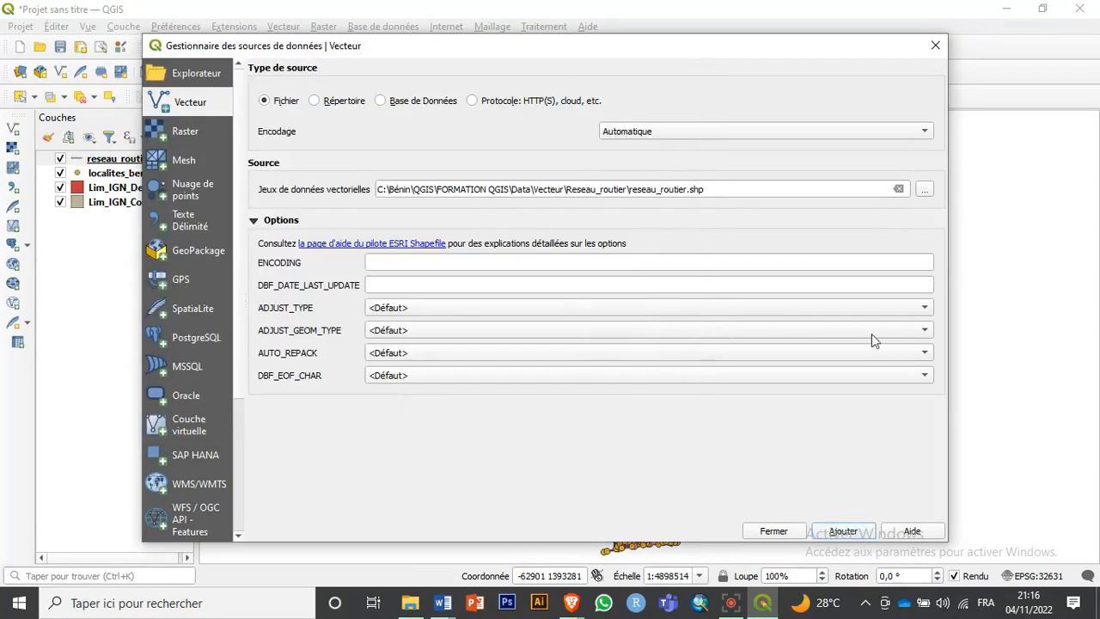
# Add Africa.shp from the Afrique folder under Data as a vector layer and close the data source manager
pyautogui.click(920, 191)
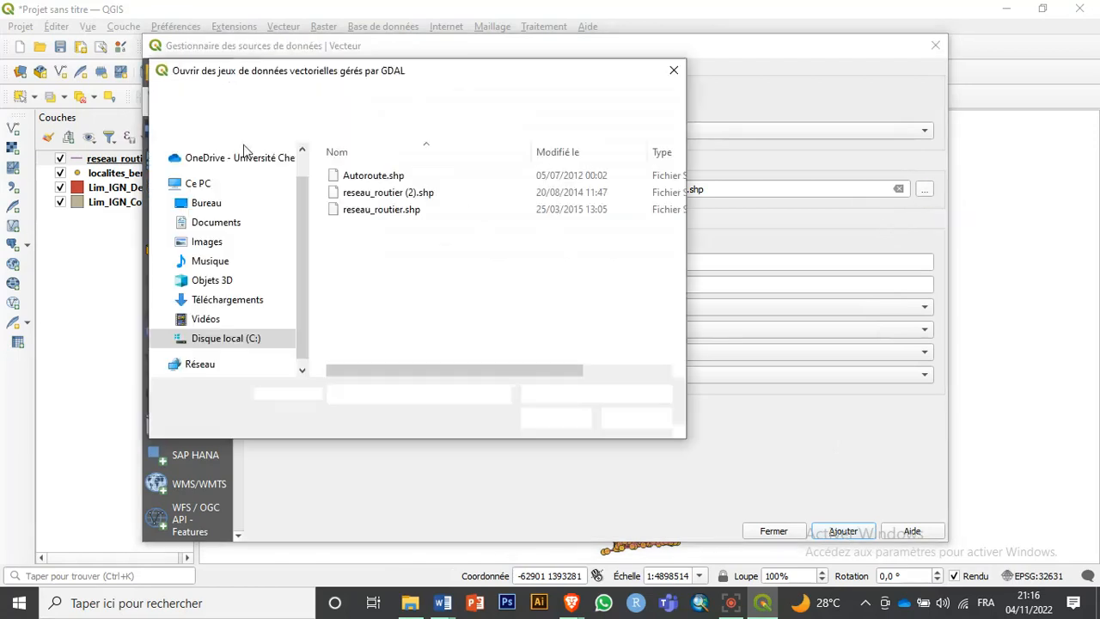
pyautogui.click(276, 99)
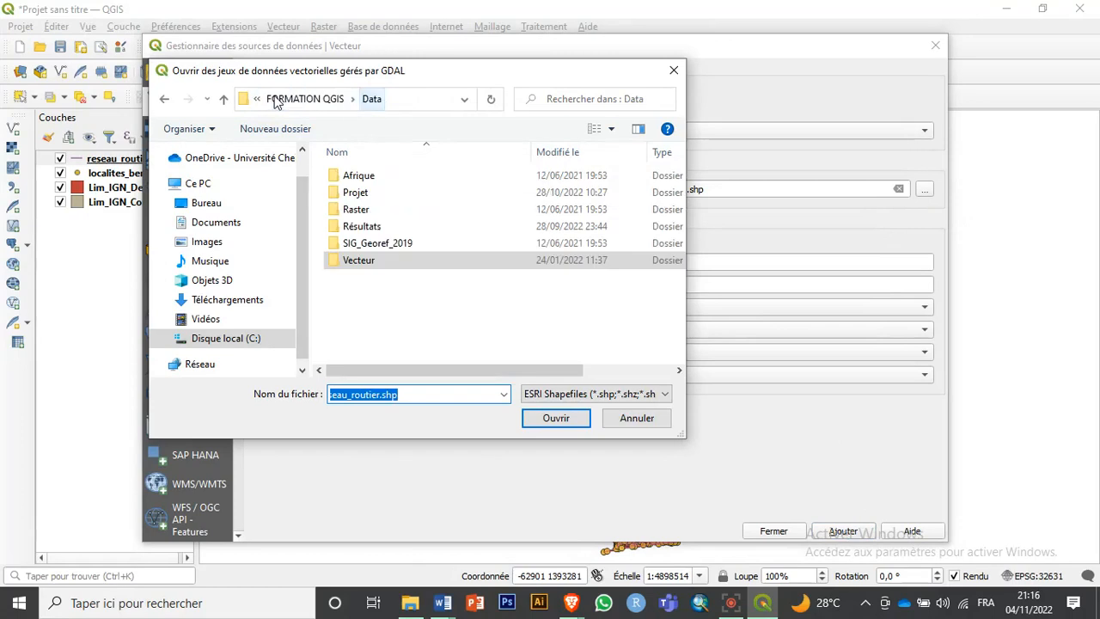
pyautogui.doubleClick(409, 176)
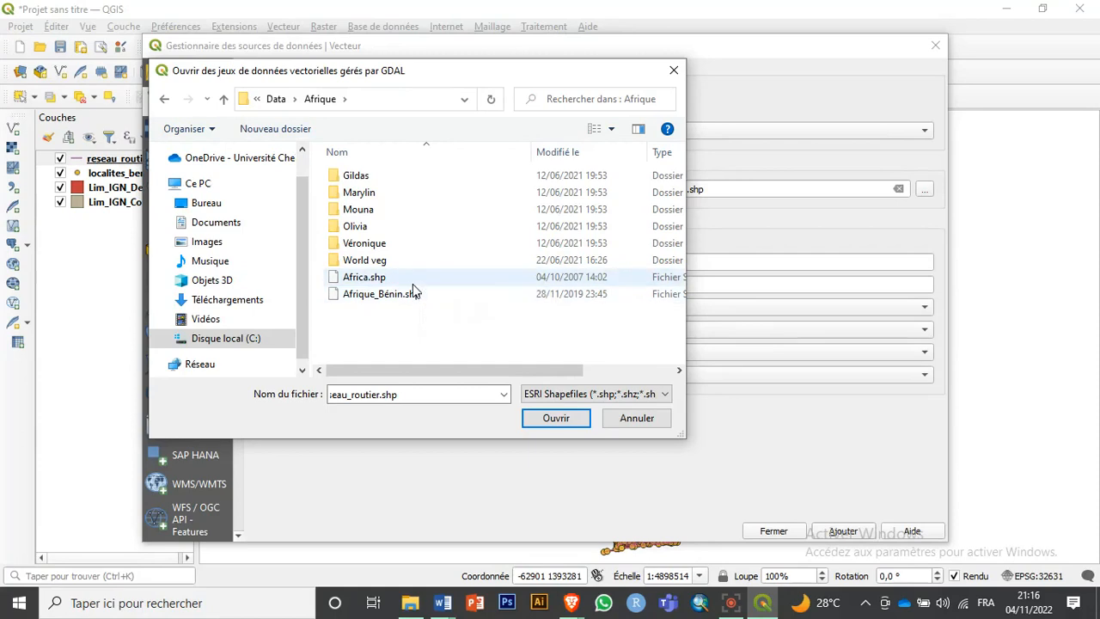
pyautogui.click(414, 283)
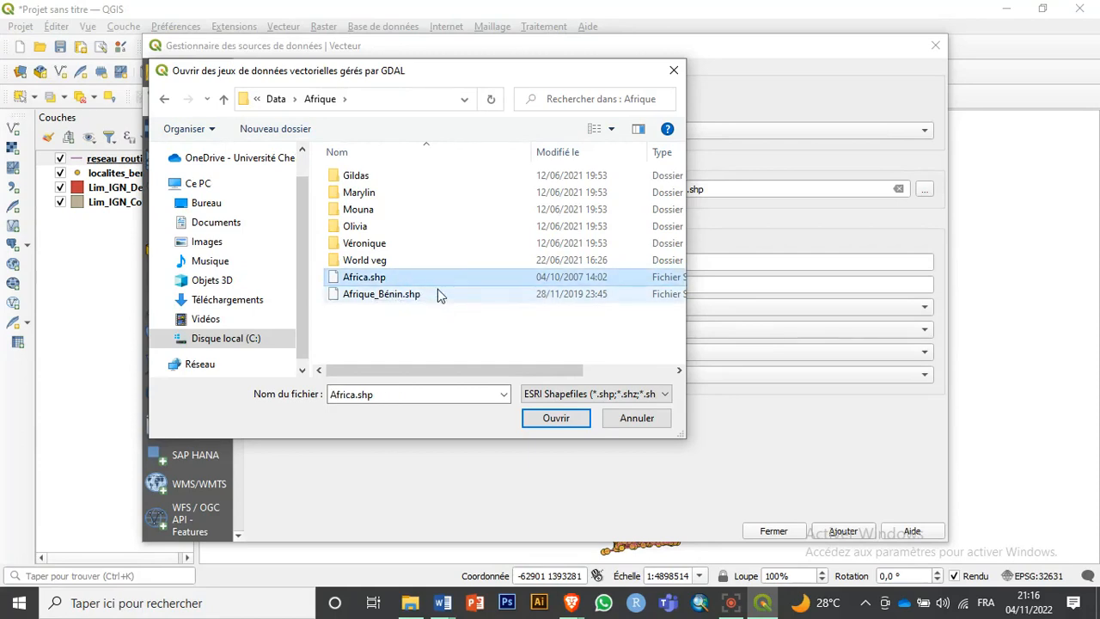
pyautogui.click(569, 421)
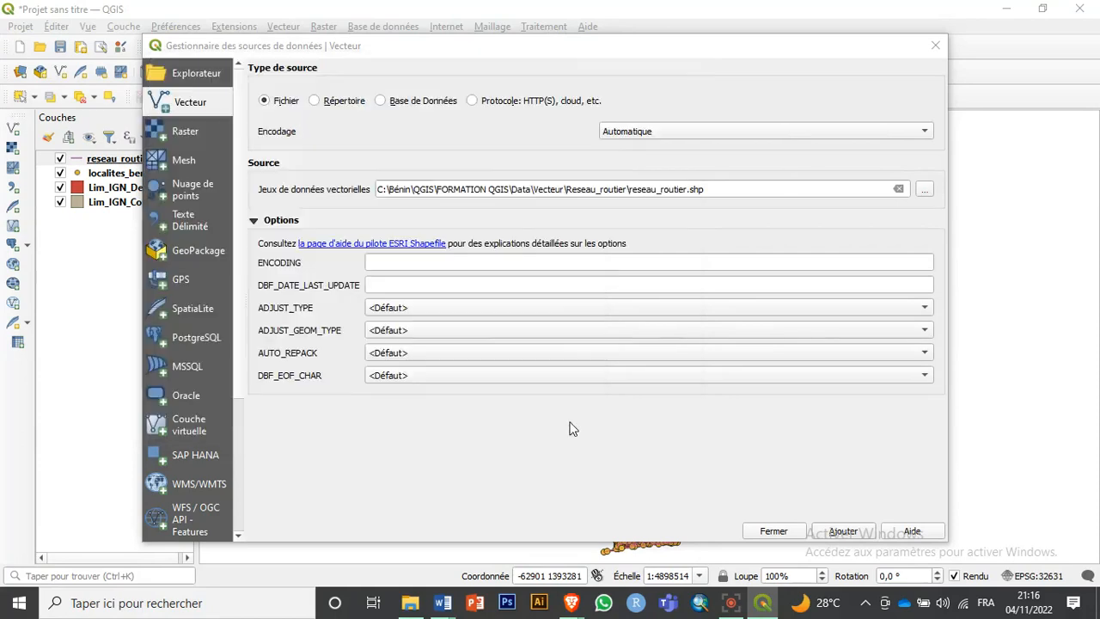
pyautogui.click(802, 532)
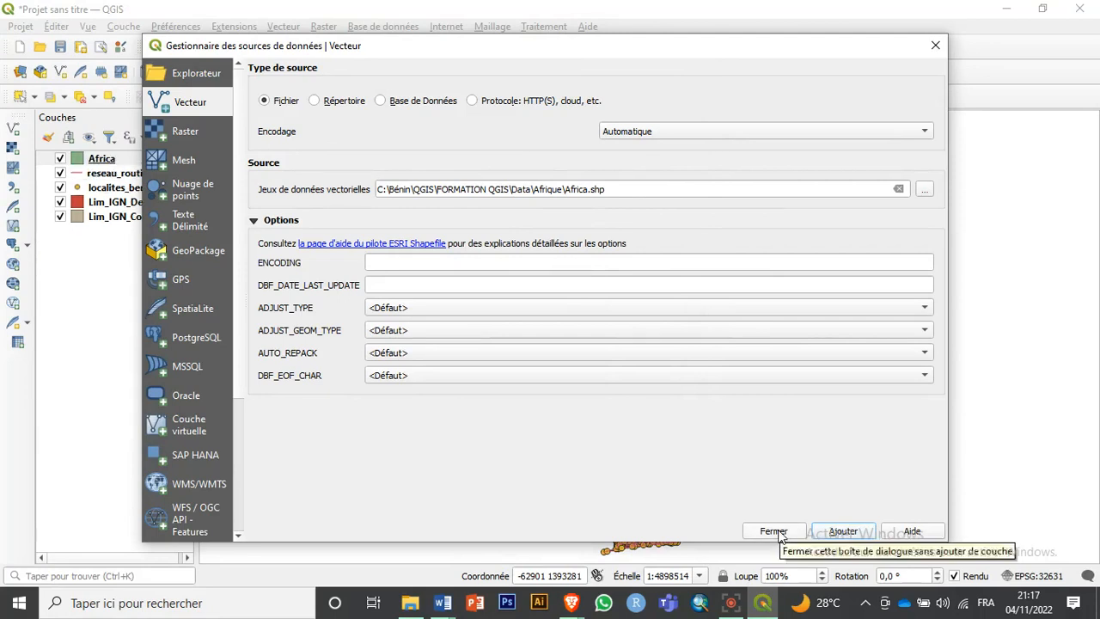
pyautogui.click(777, 532)
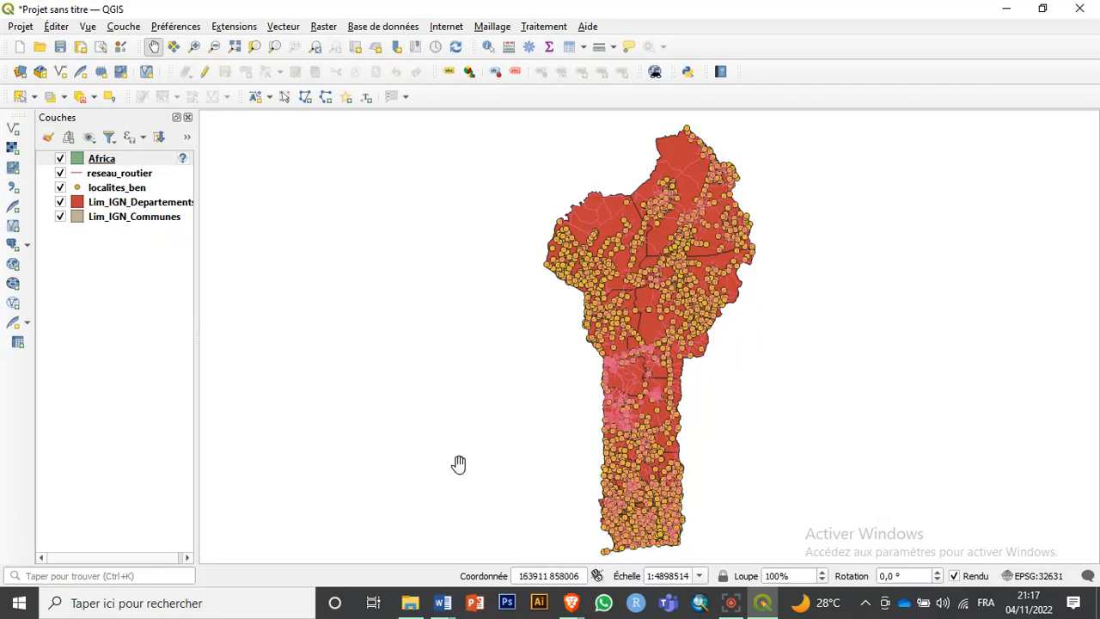
# Reopen the vector data source manager, add ce_ben.shp from Vecteur's Reseau_hydro folder as a layer, and close the manager
pyautogui.moveTo(416, 608)
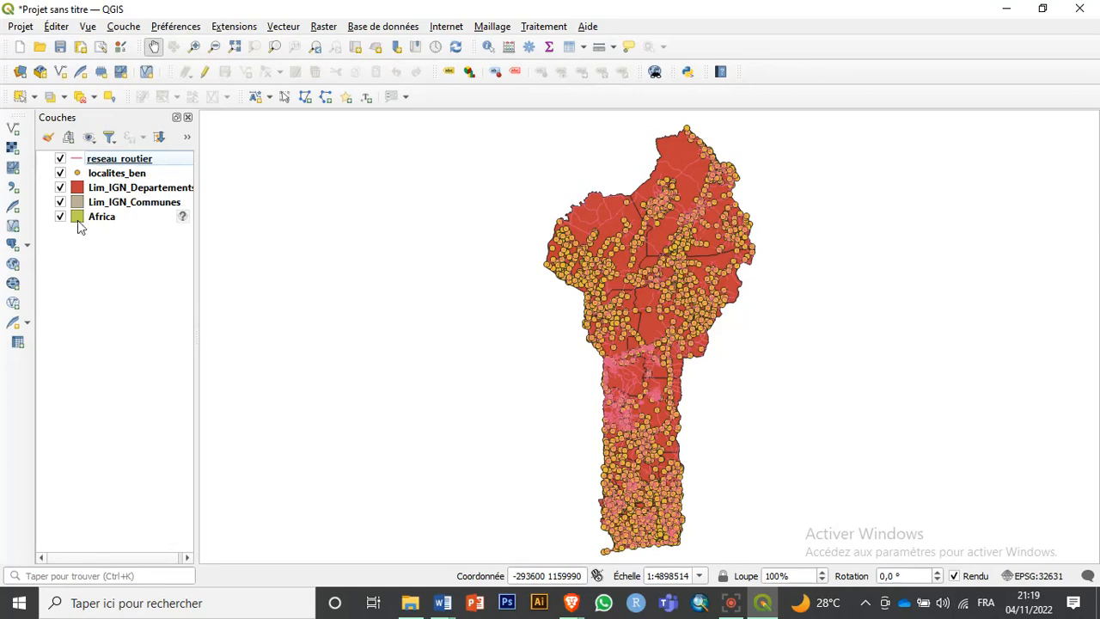
pyautogui.click(122, 26)
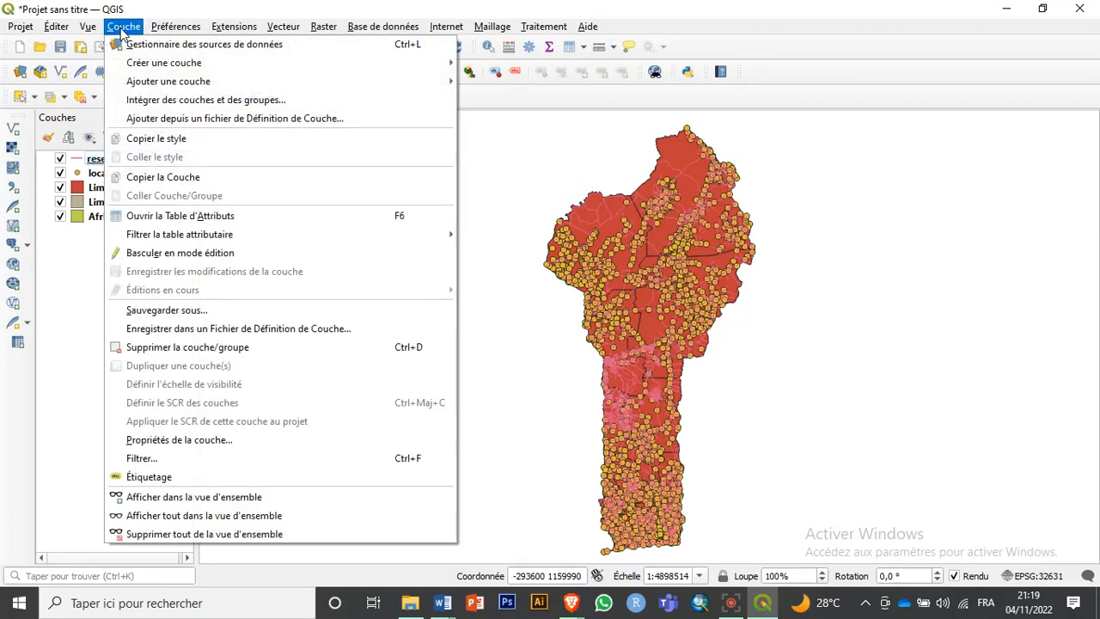
pyautogui.moveTo(430, 81)
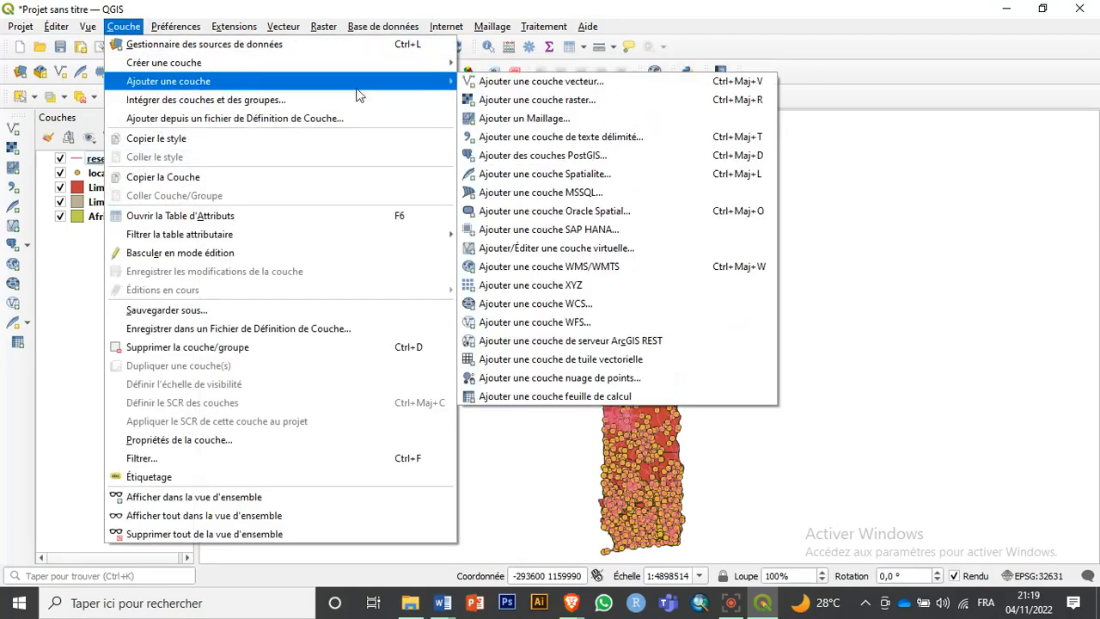
pyautogui.click(523, 85)
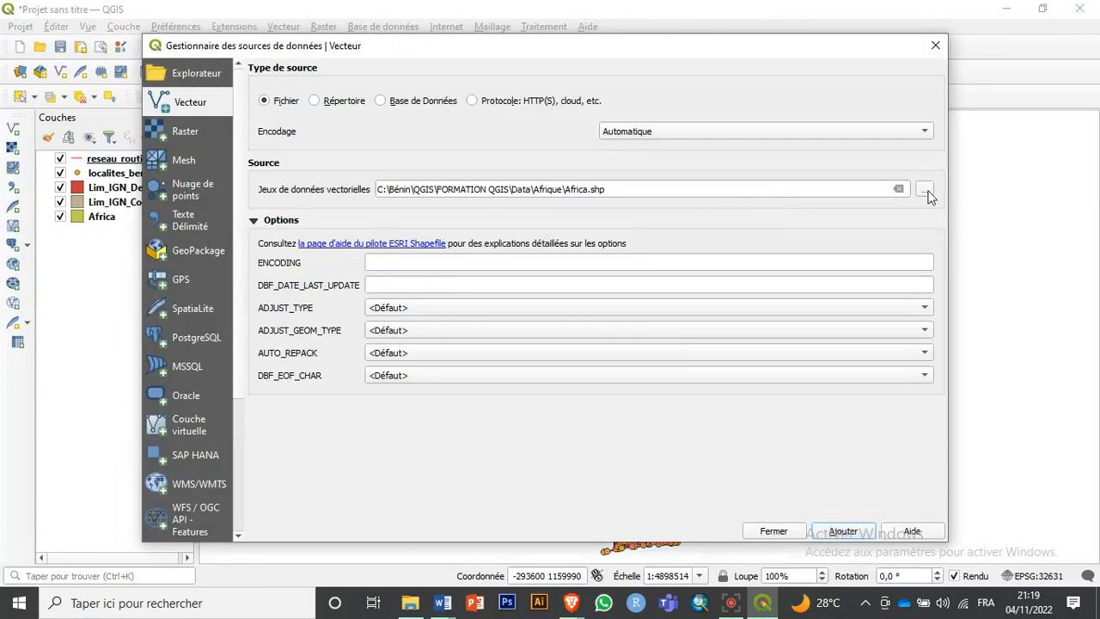
pyautogui.click(925, 190)
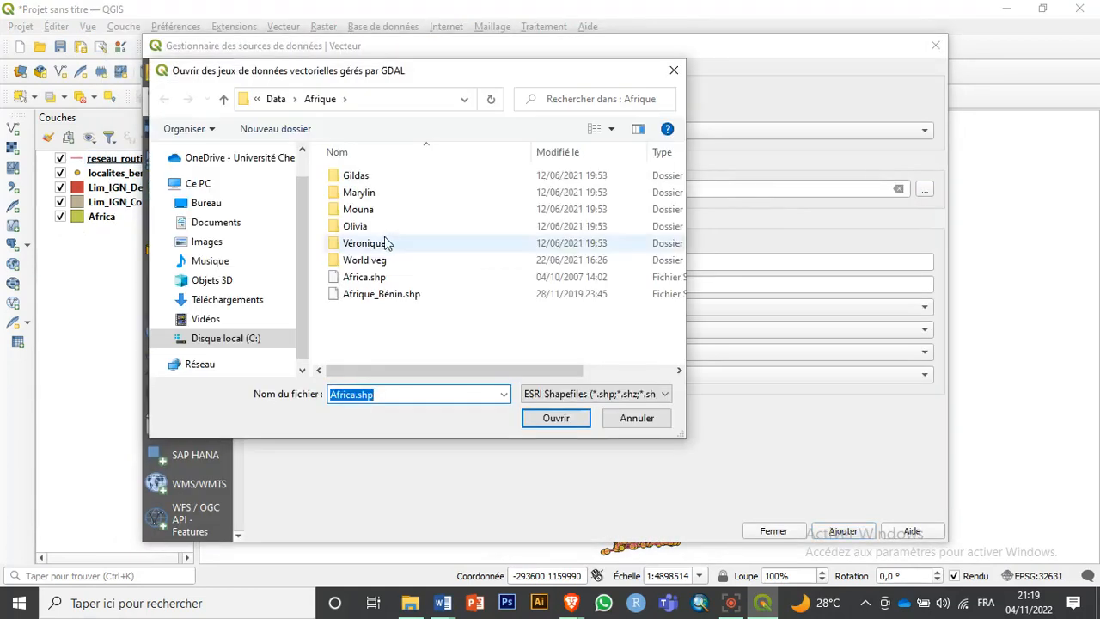
pyautogui.click(275, 99)
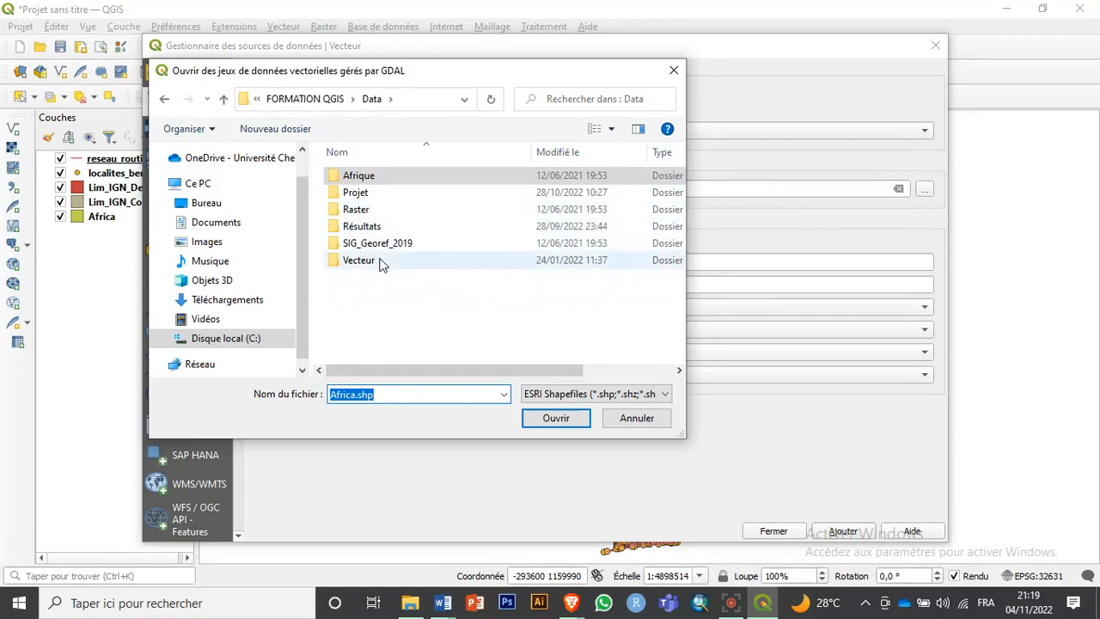
pyautogui.click(382, 262)
pyautogui.doubleClick(381, 262)
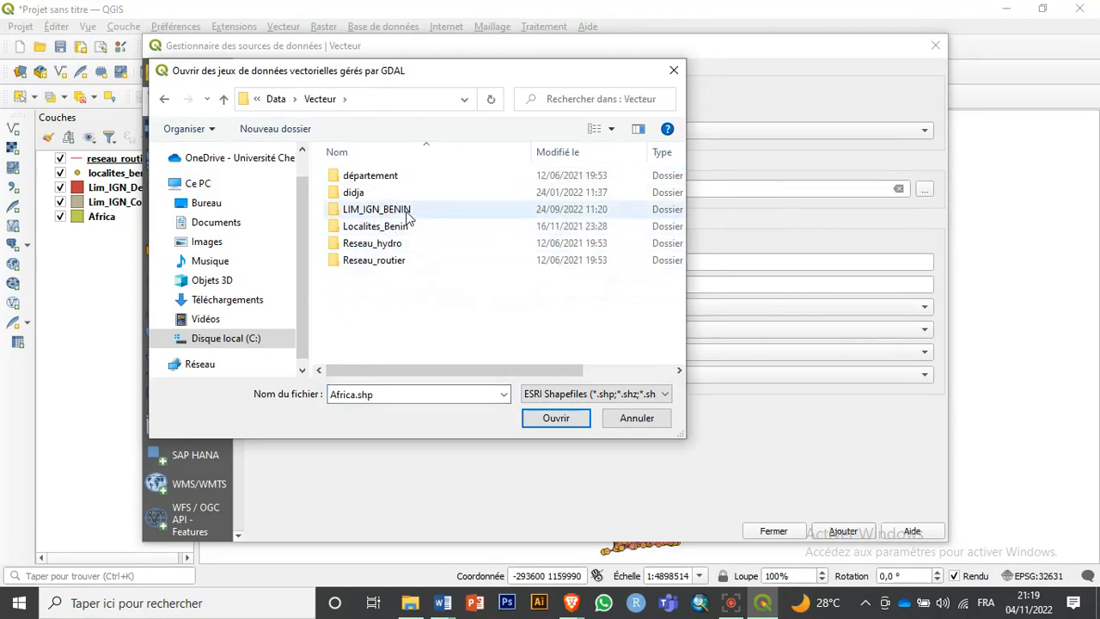
pyautogui.click(397, 243)
pyautogui.doubleClick(397, 243)
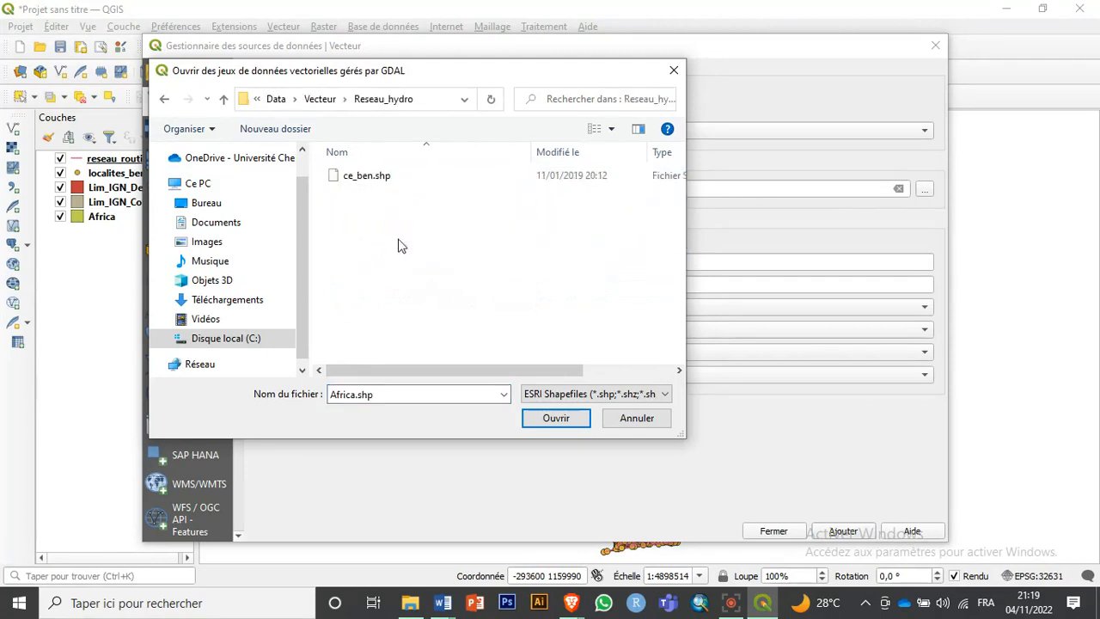
pyautogui.click(409, 178)
pyautogui.click(564, 421)
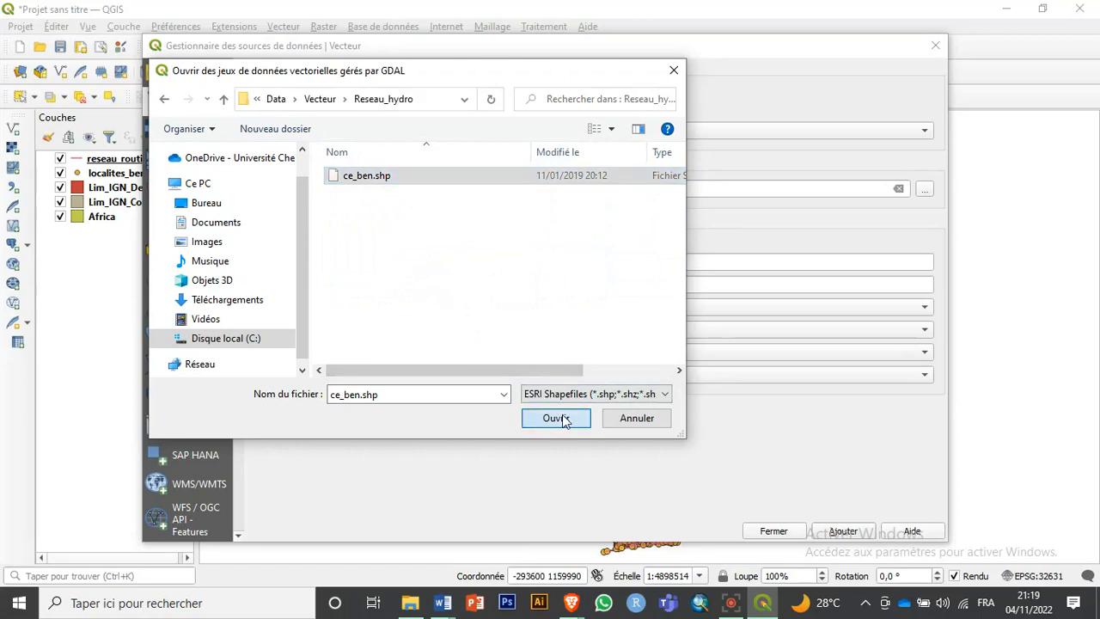
pyautogui.click(853, 530)
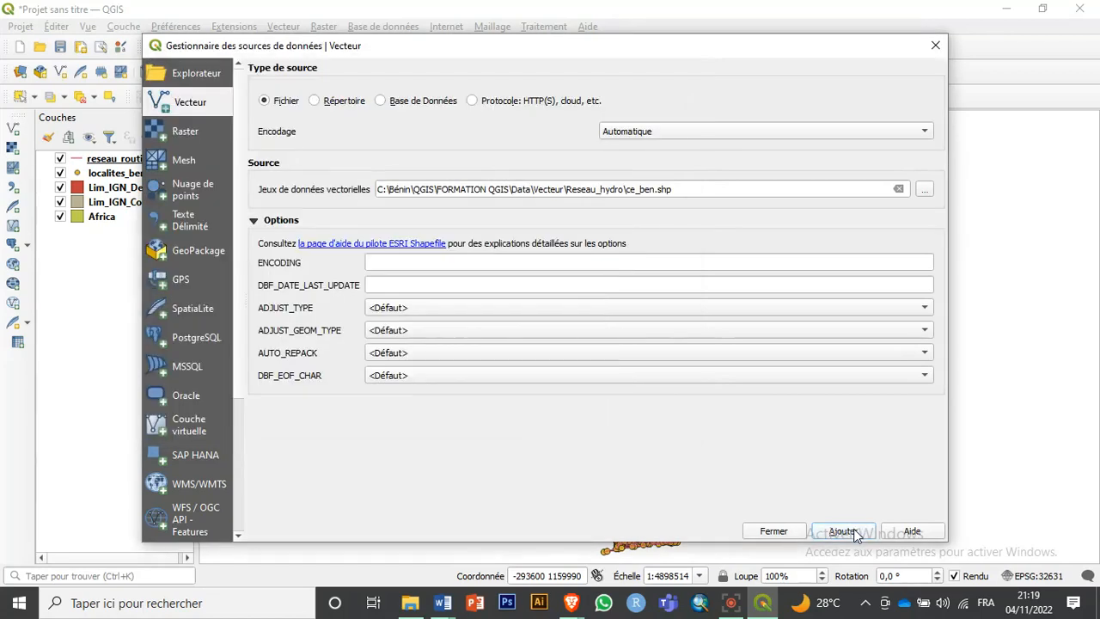
pyautogui.click(773, 531)
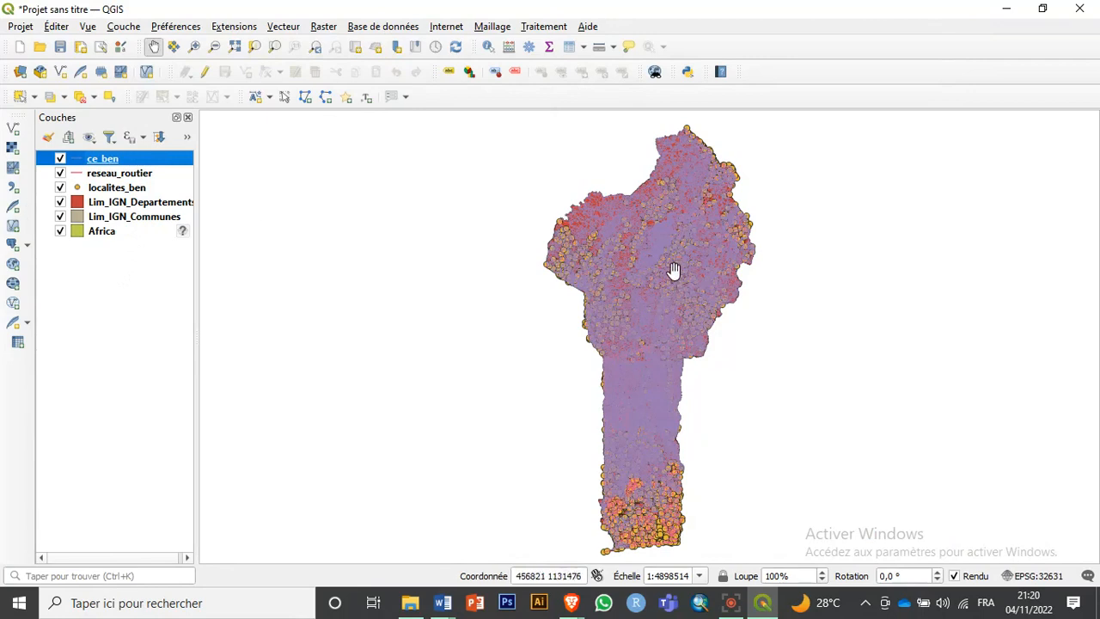
# Move the Lim_IGN_Departements layer below Lim_IGN_Communes in the layer order
pyautogui.moveTo(691, 266)
pyautogui.mouseDown()
pyautogui.moveTo(666, 250)
pyautogui.moveTo(671, 259)
pyautogui.mouseUp()
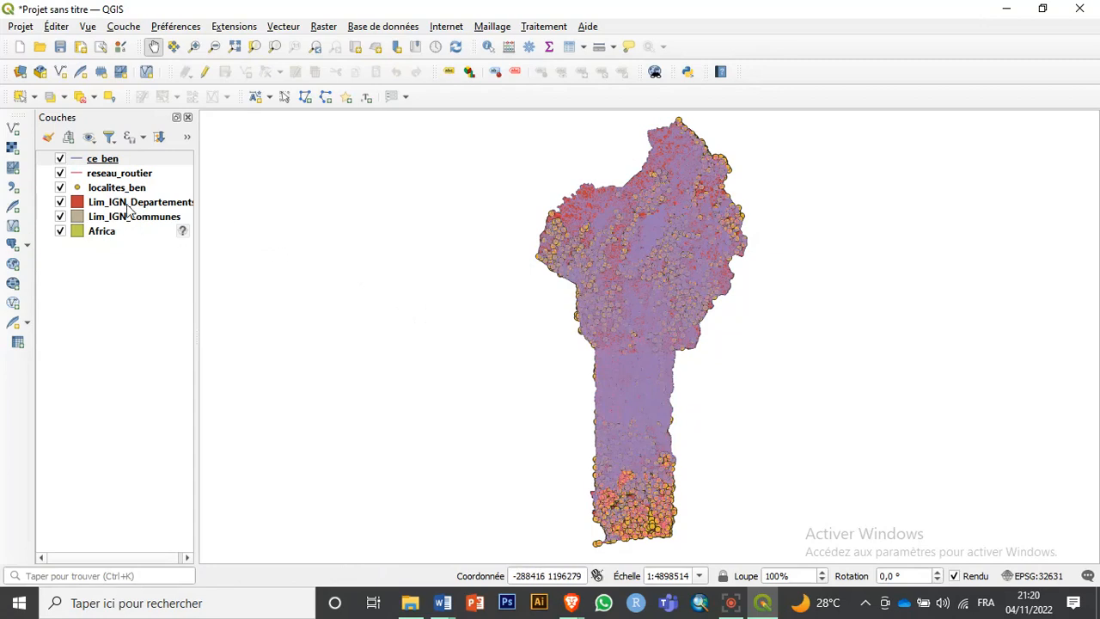
pyautogui.moveTo(138, 202); pyautogui.dragTo(143, 234)
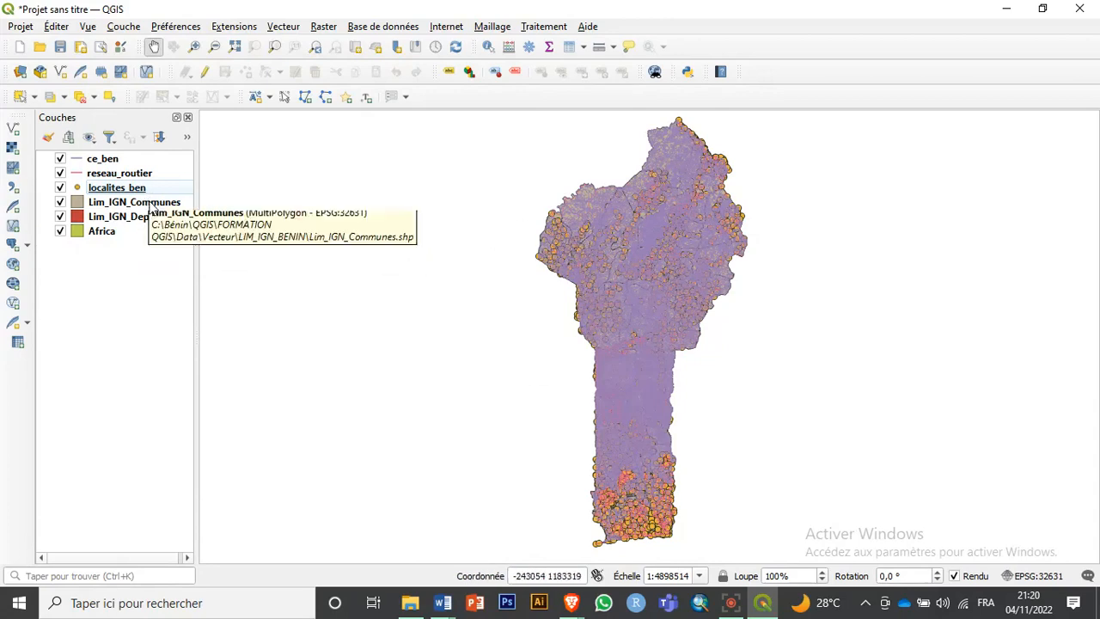
pyautogui.scroll(1, 66, 164)
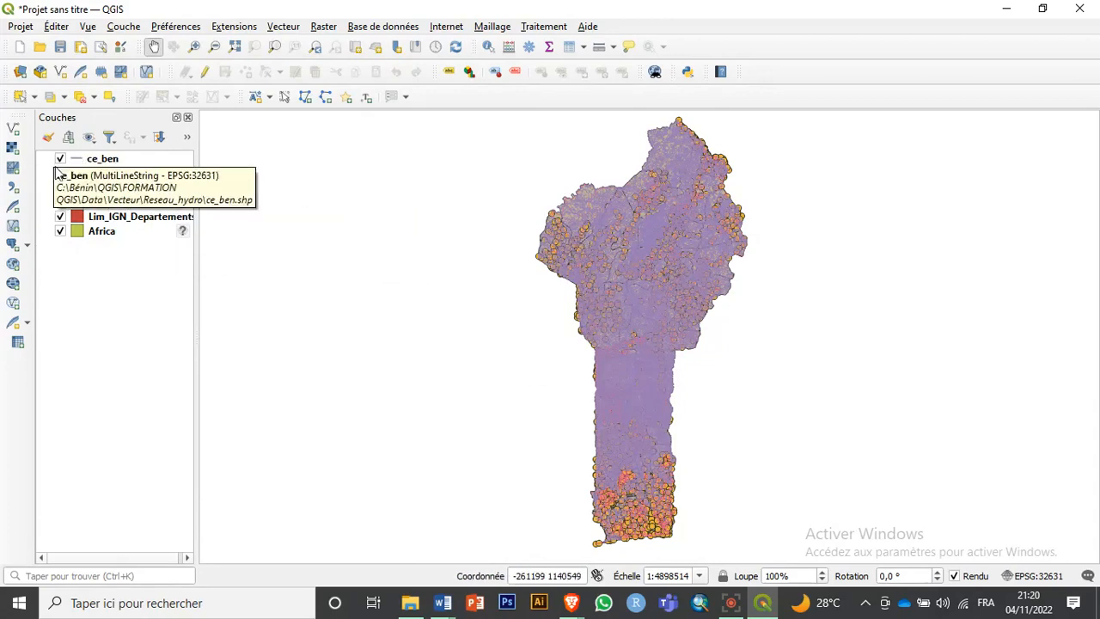
# Hide the ce_ben, reseau_routier, localites_ben and Lim_IGN_Communes layers
pyautogui.click(60, 159)
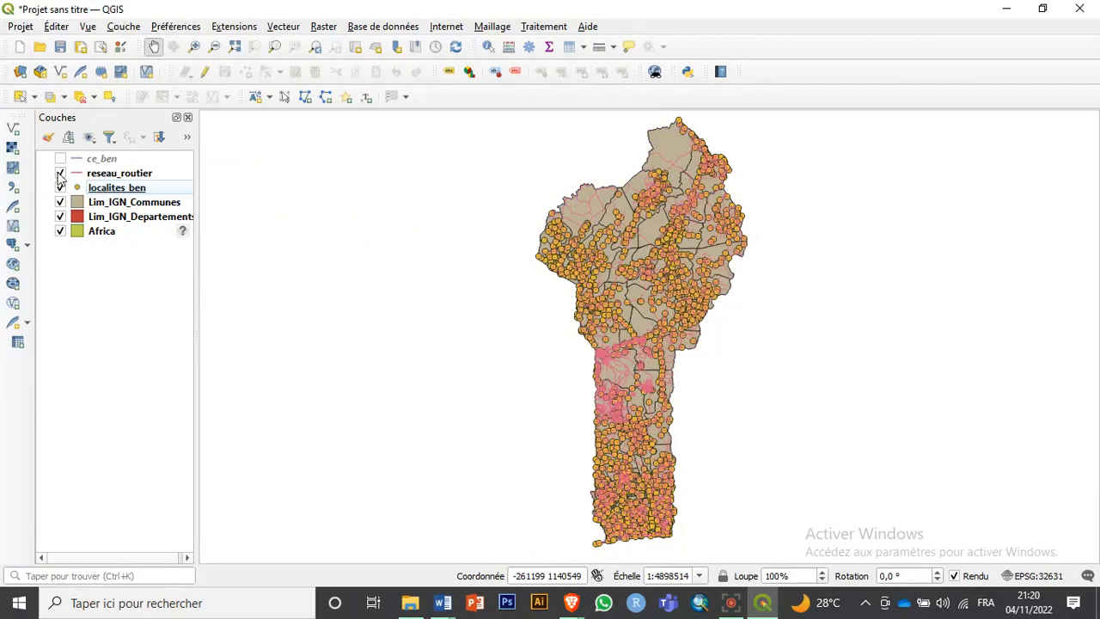
pyautogui.click(61, 174)
pyautogui.click(60, 187)
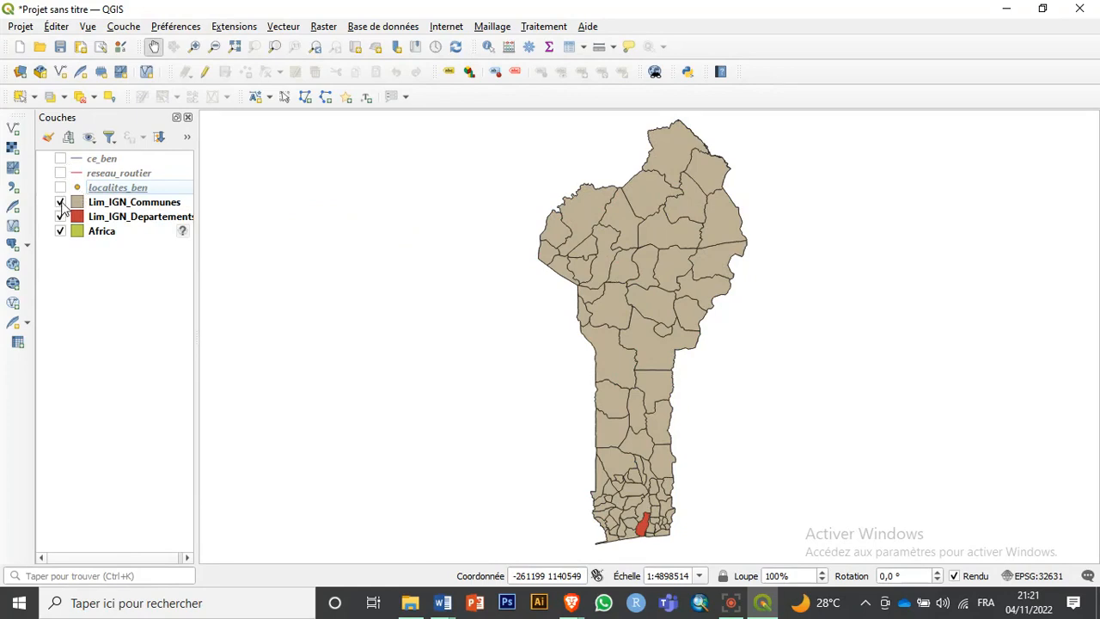
pyautogui.click(60, 202)
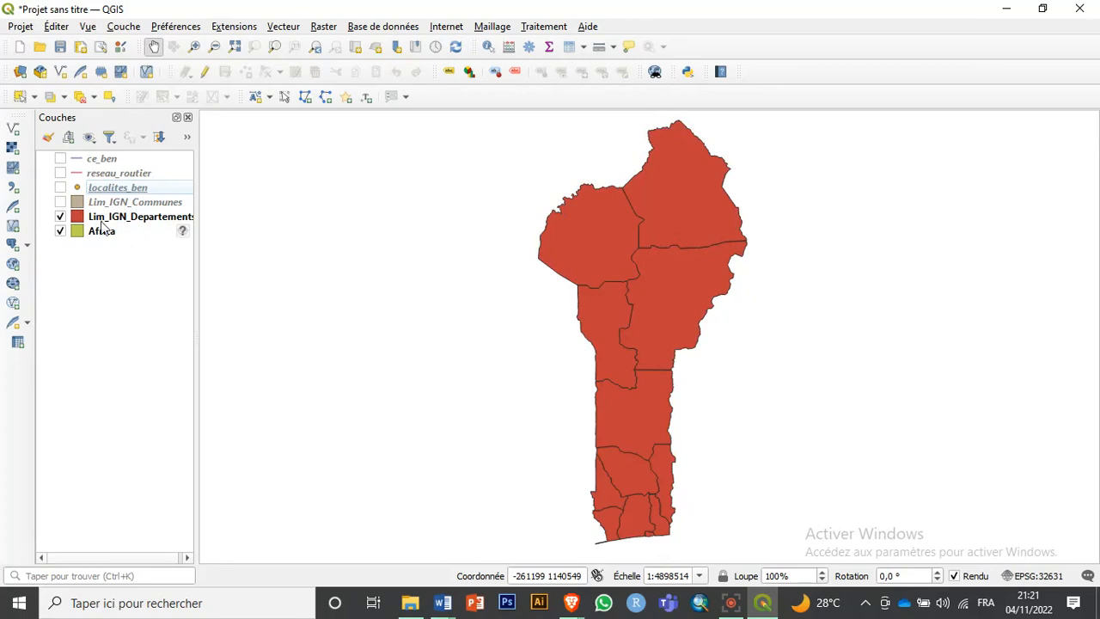
# Hide Africa and show Lim_IGN_Communes, trying Lim_IGN_Departements above the communes before moving it back below them
pyautogui.click(60, 231)
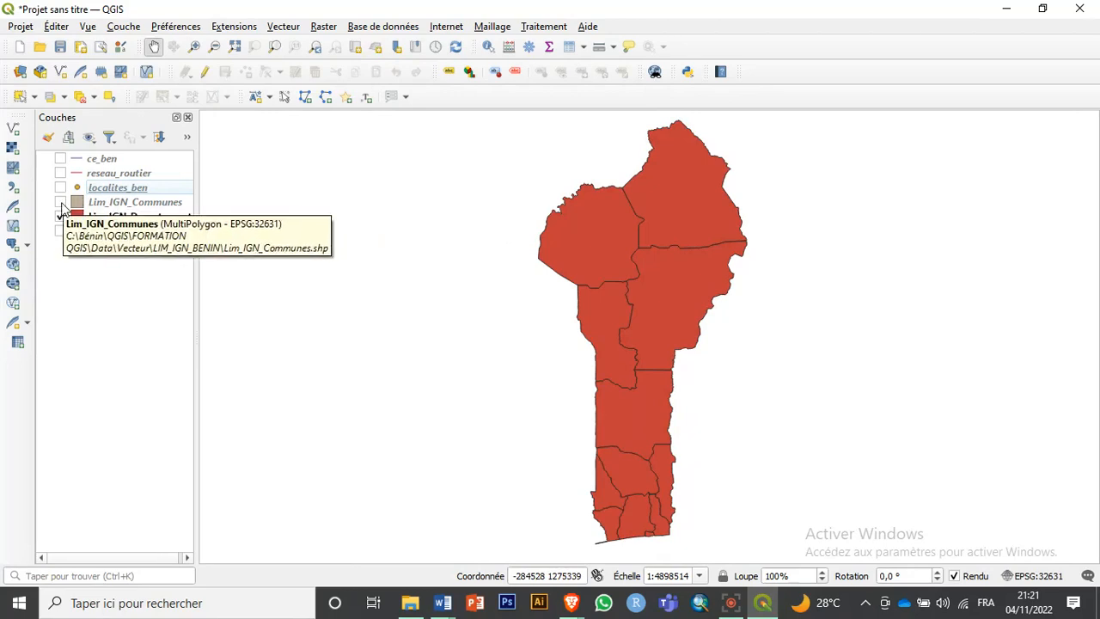
pyautogui.click(60, 202)
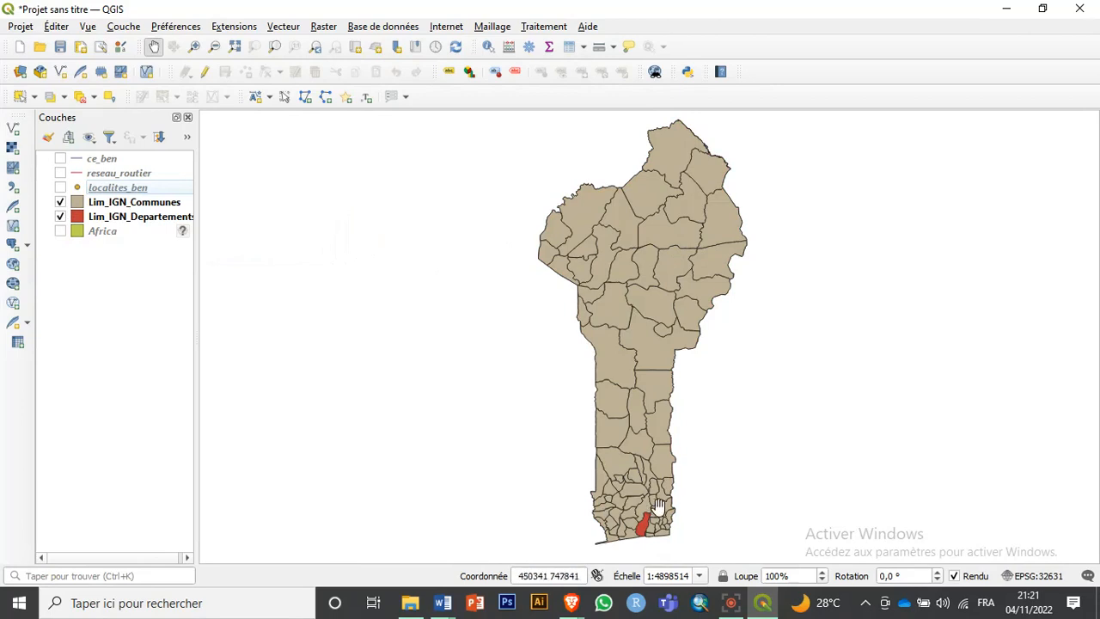
pyautogui.moveTo(162, 217); pyautogui.dragTo(160, 197)
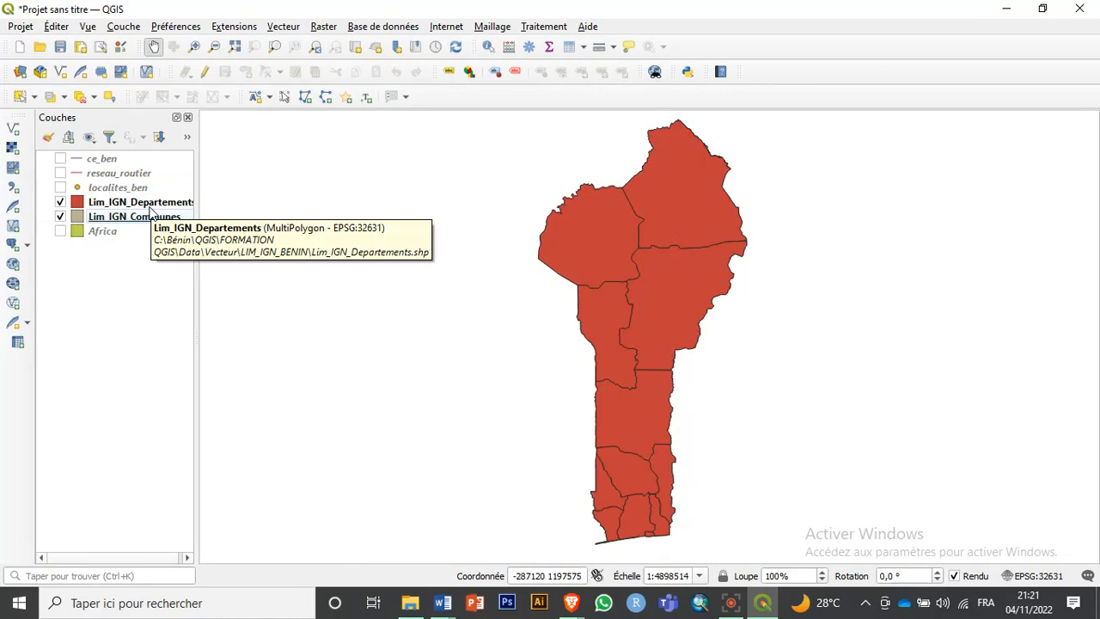
pyautogui.moveTo(150, 208); pyautogui.dragTo(148, 231)
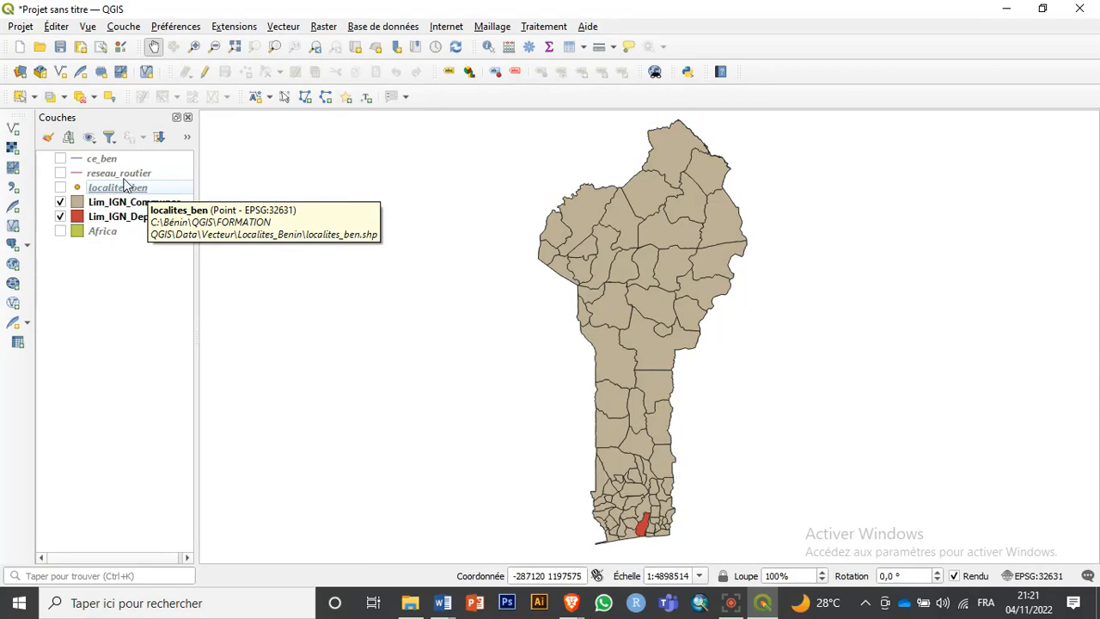
# Show the localites_ben, ce_ben and reseau_routier layers, placing ce_ben below reseau_routier in the layer order
pyautogui.click(60, 188)
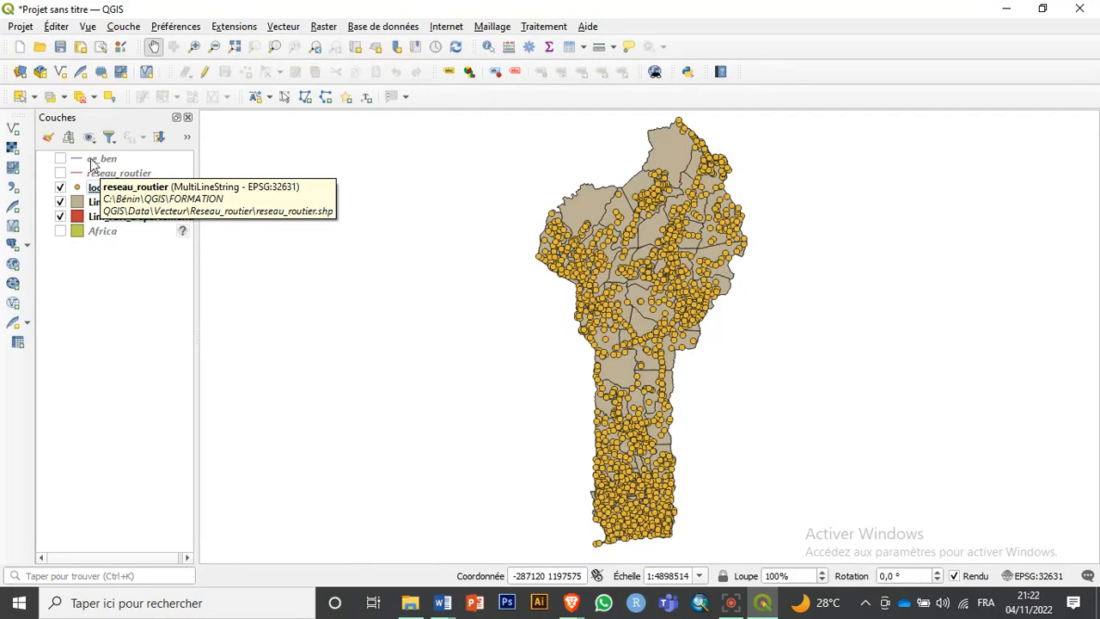
pyautogui.moveTo(93, 163); pyautogui.dragTo(96, 181)
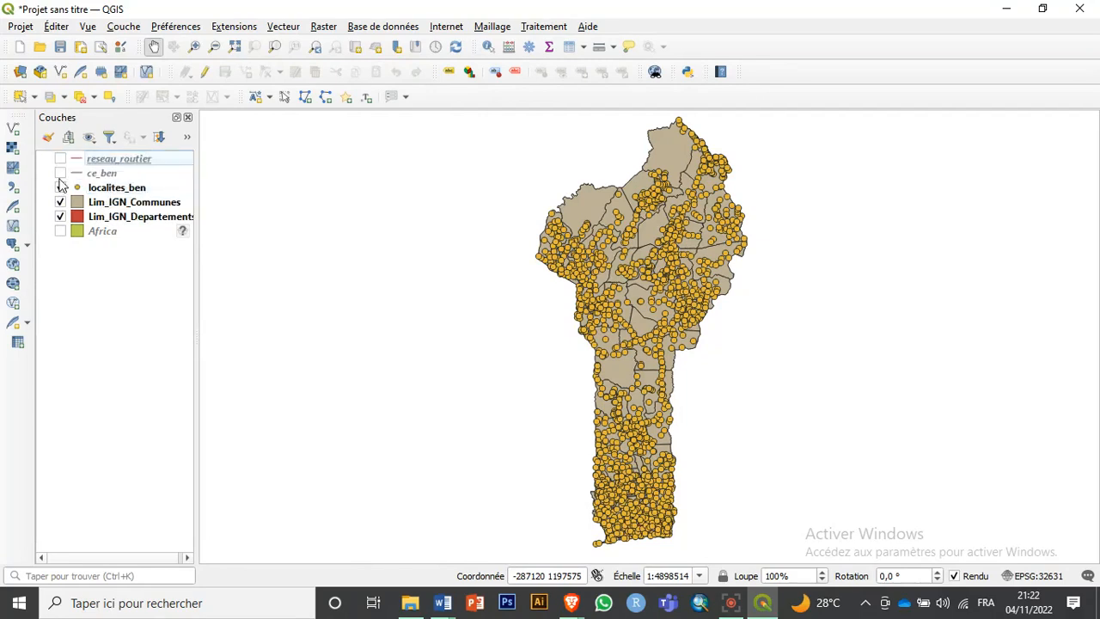
pyautogui.click(60, 174)
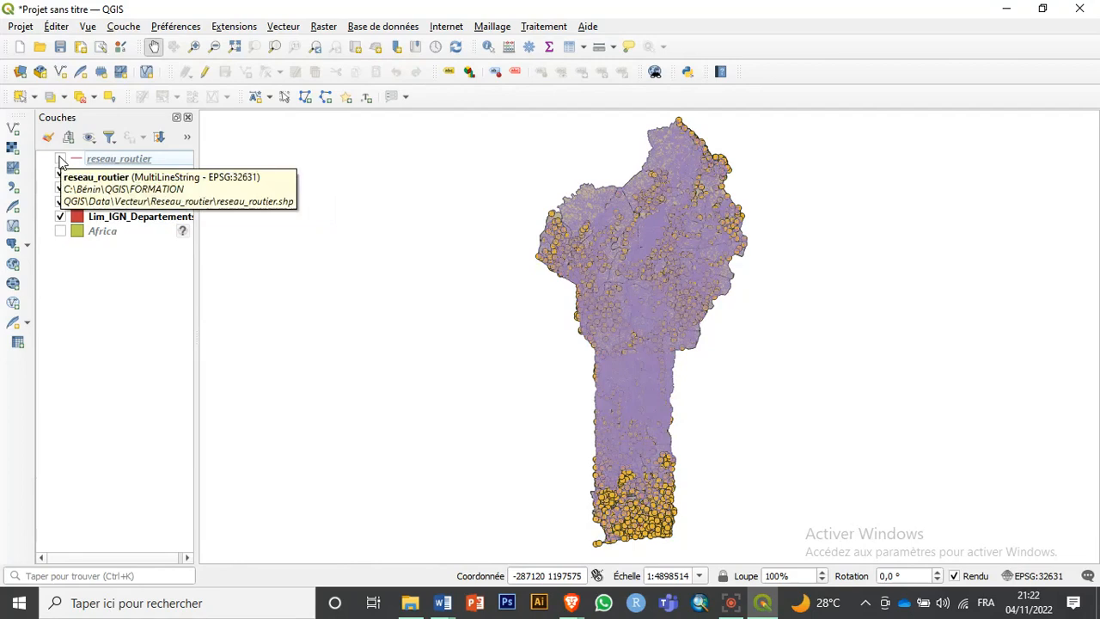
pyautogui.click(61, 160)
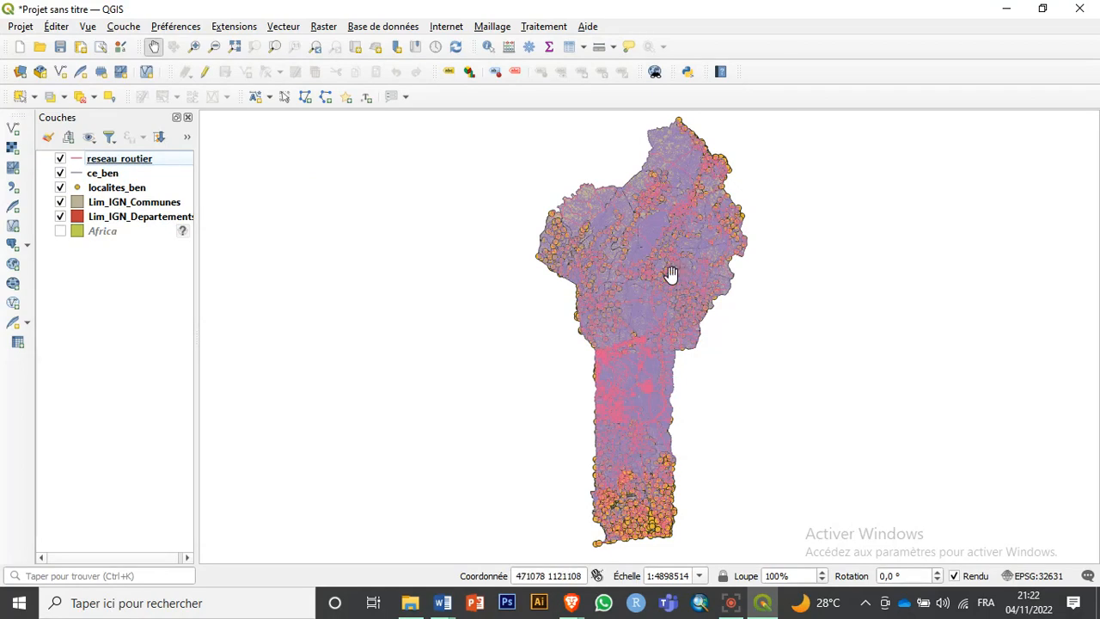
# Reorder the layers so that localites_ben is on top, followed by reseau_routier and ce_ben
pyautogui.click(107, 174)
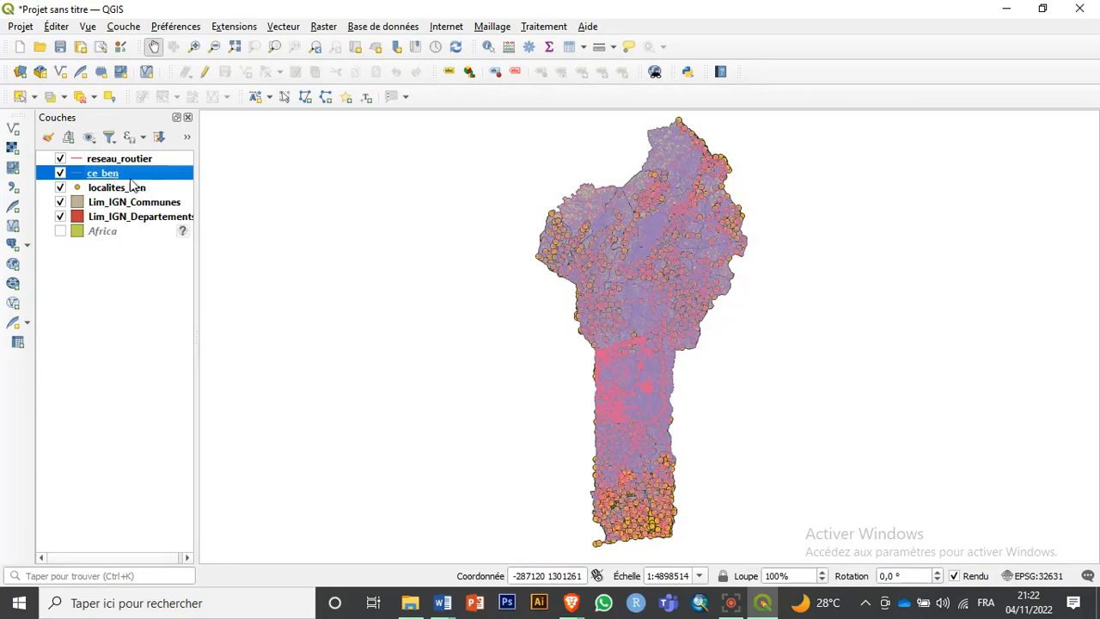
pyautogui.moveTo(130, 177); pyautogui.dragTo(133, 198)
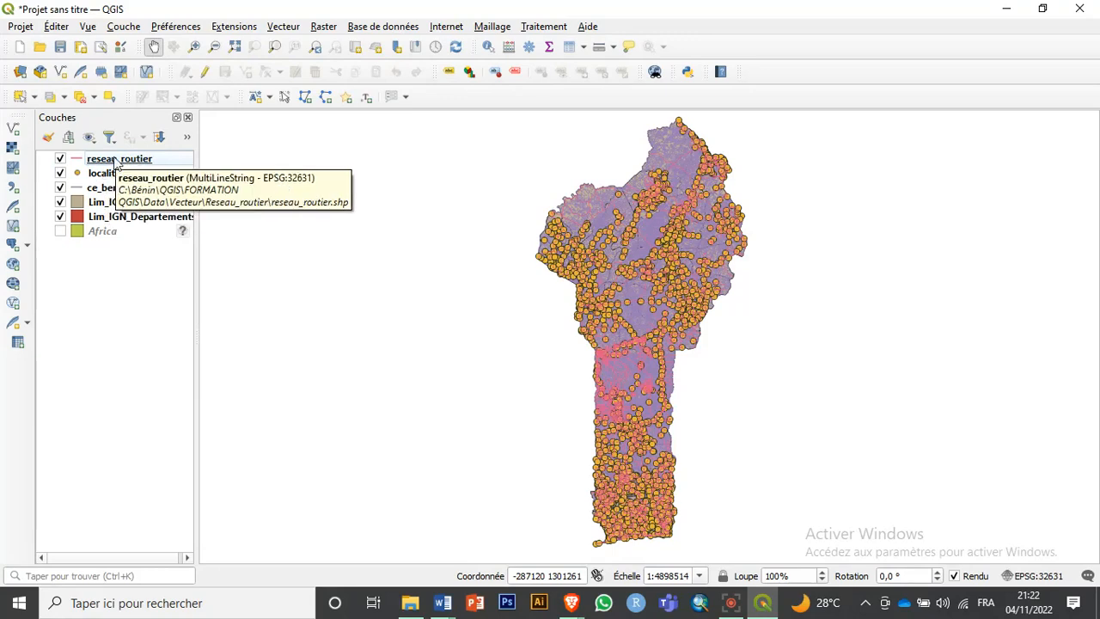
pyautogui.moveTo(116, 163); pyautogui.dragTo(116, 178)
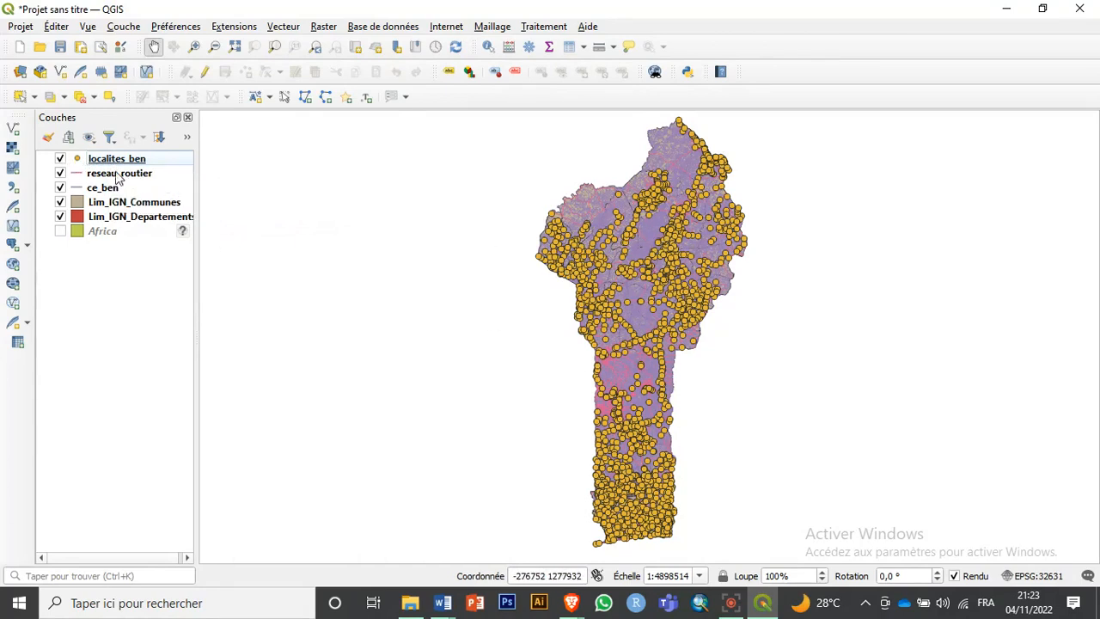
# Hide all five Benin layers and show only the Africa layer
pyautogui.click(61, 159)
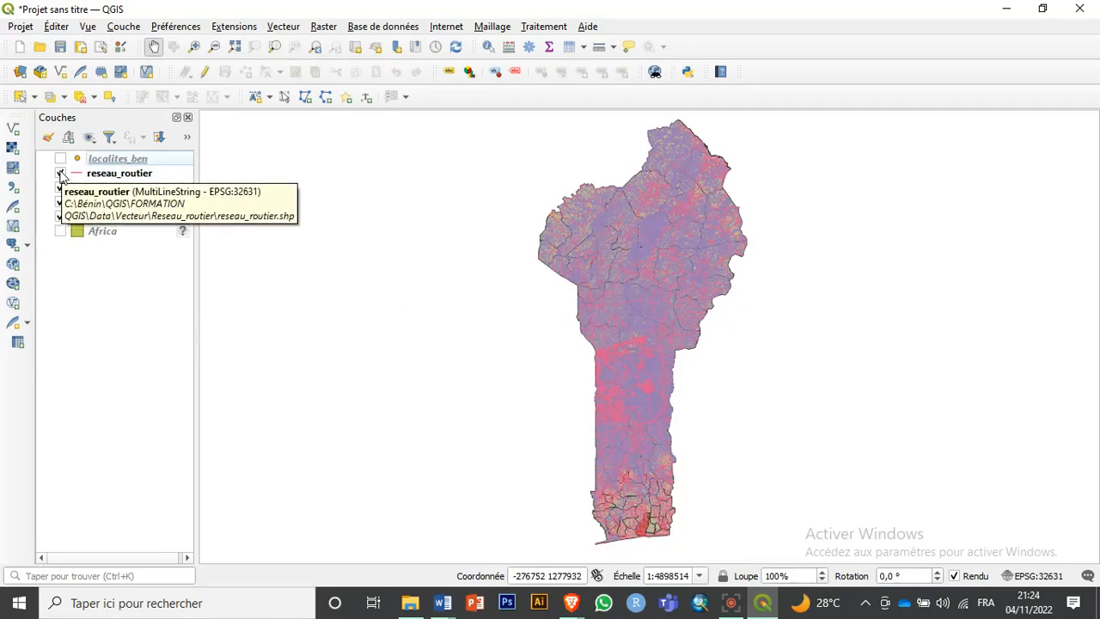
pyautogui.click(60, 174)
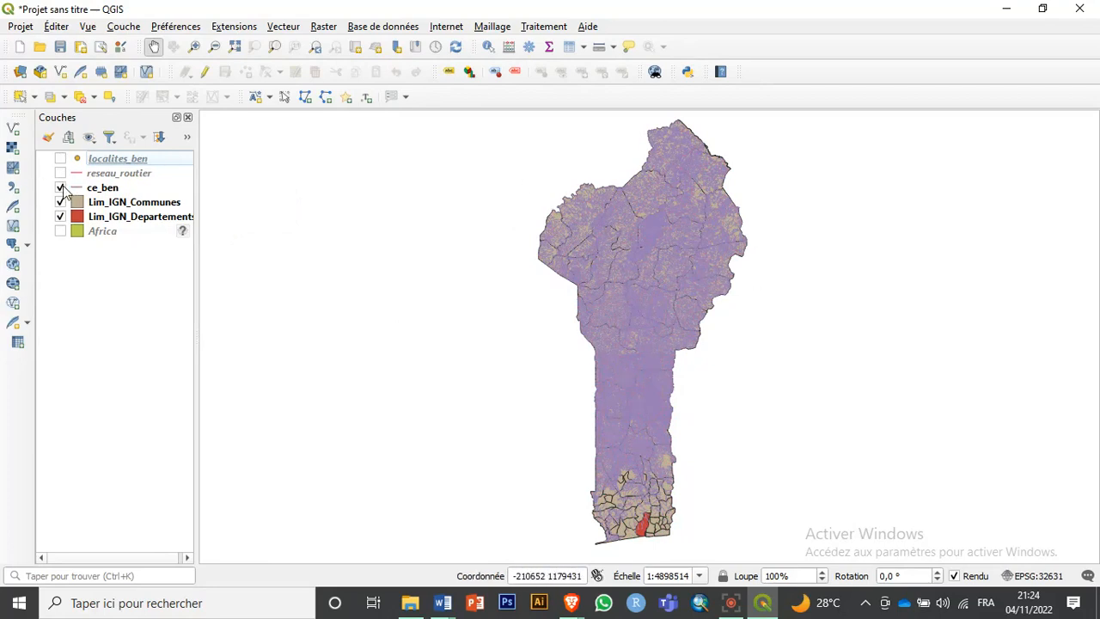
pyautogui.click(60, 188)
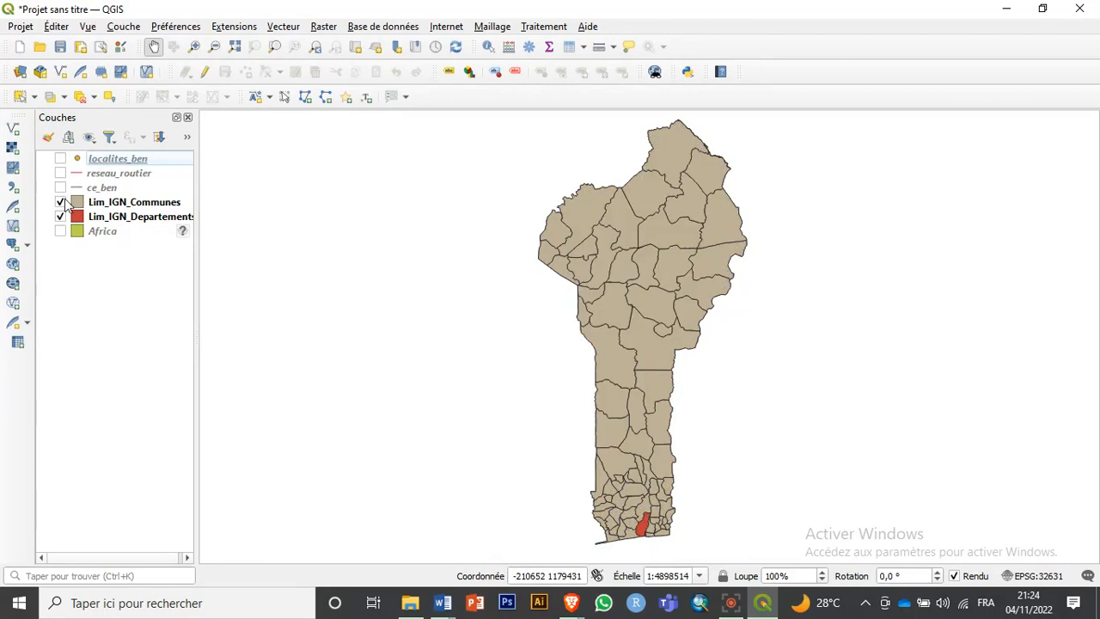
pyautogui.click(60, 202)
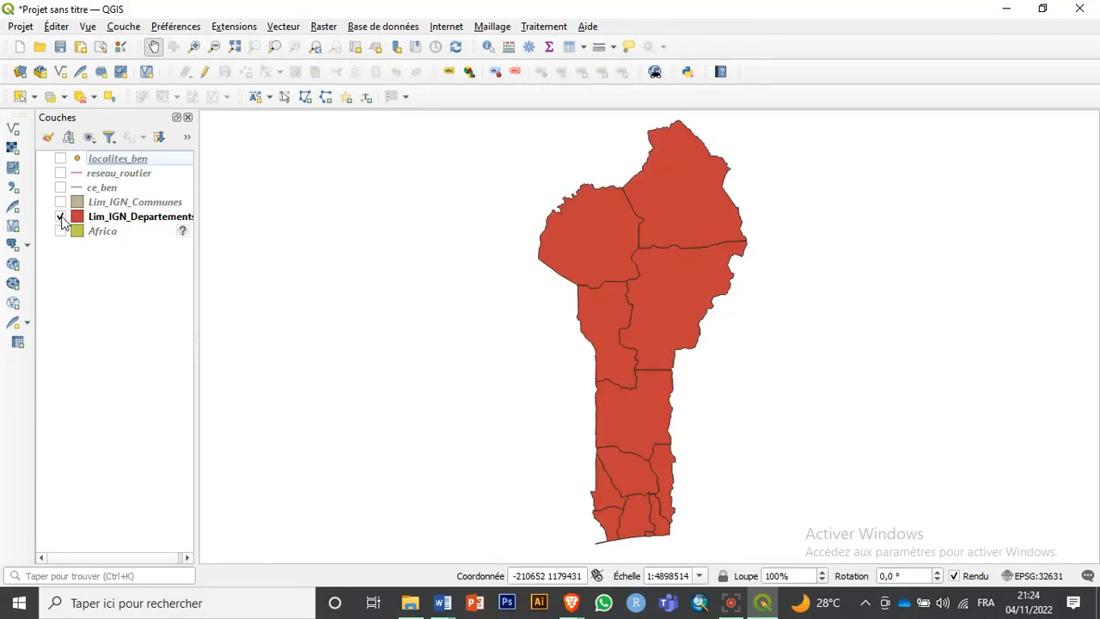
pyautogui.click(60, 217)
pyautogui.click(61, 231)
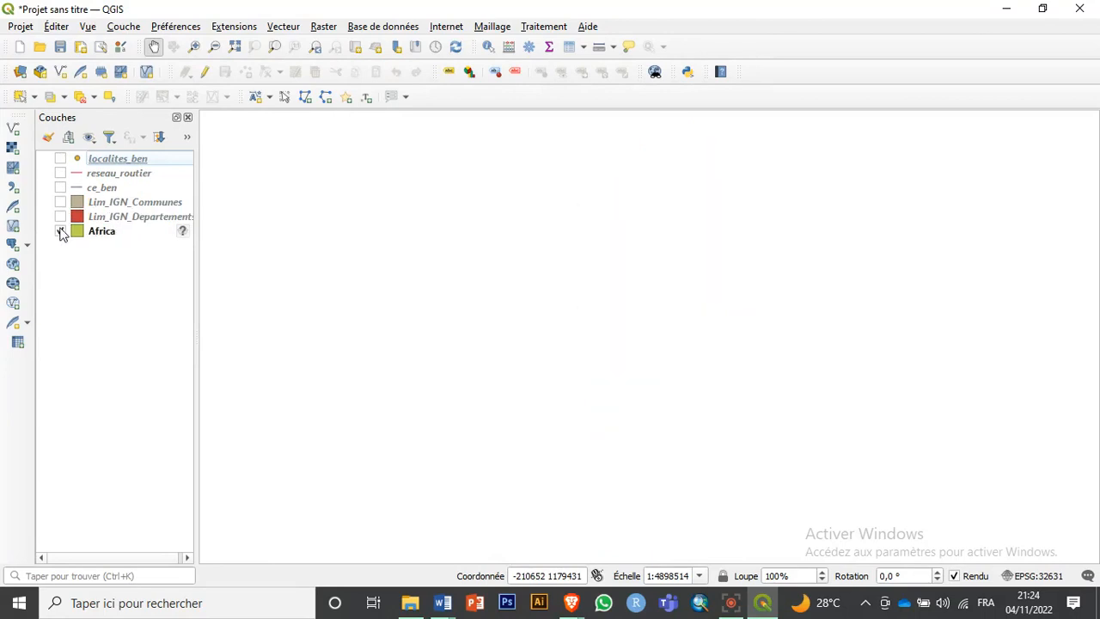
# Zoom the map to the full extent of the Africa layer
pyautogui.click(98, 233)
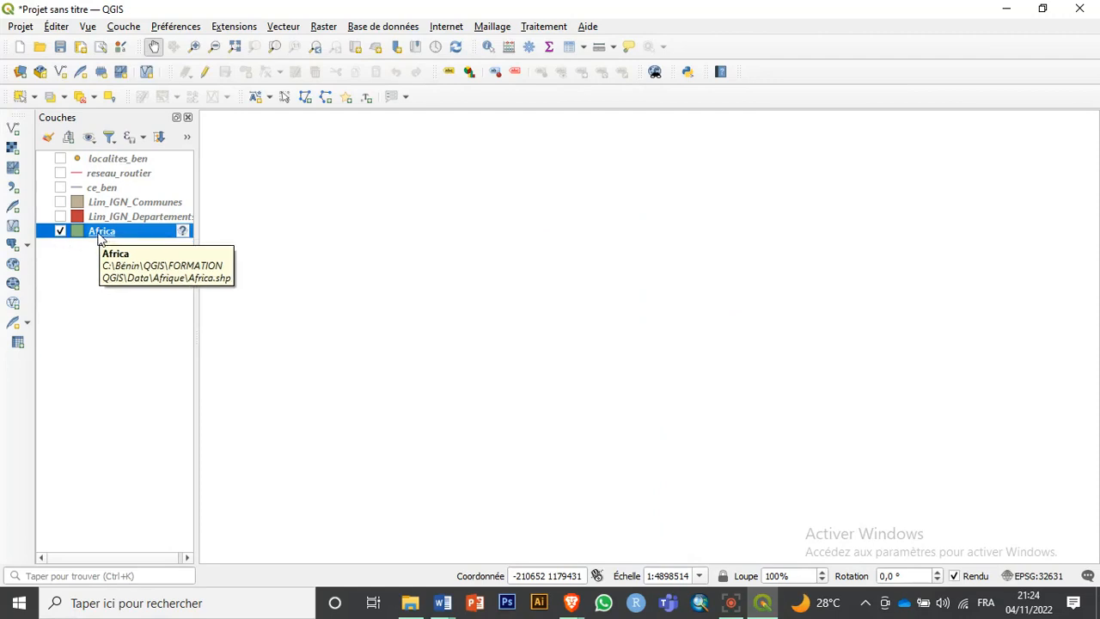
pyautogui.rightClick(99, 238)
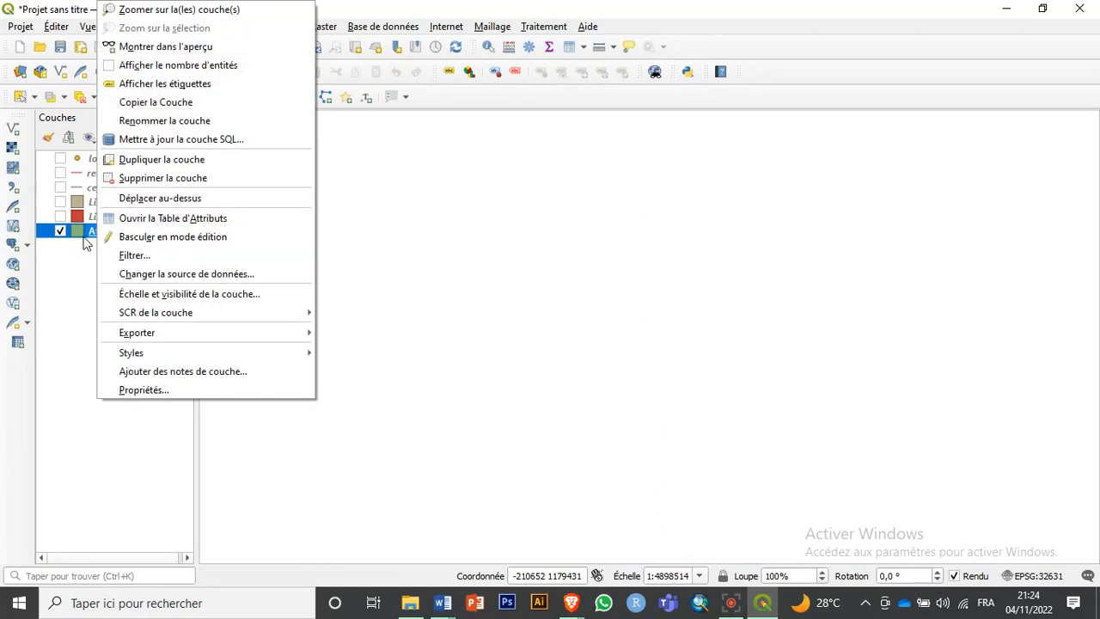
pyautogui.click(183, 10)
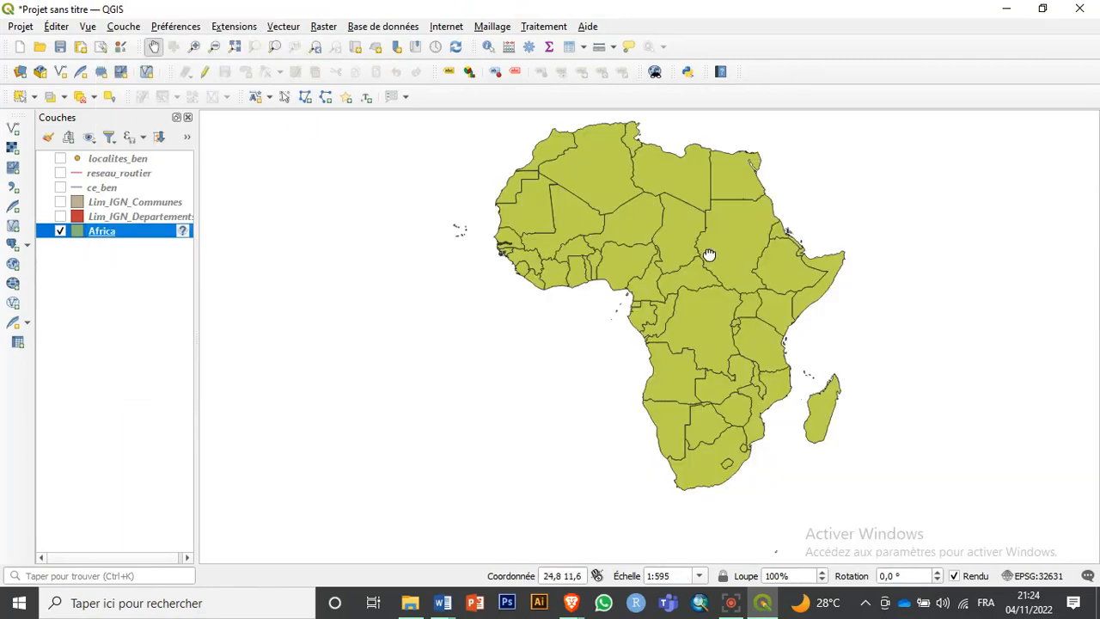
pyautogui.moveTo(709, 255); pyautogui.dragTo(690, 278)
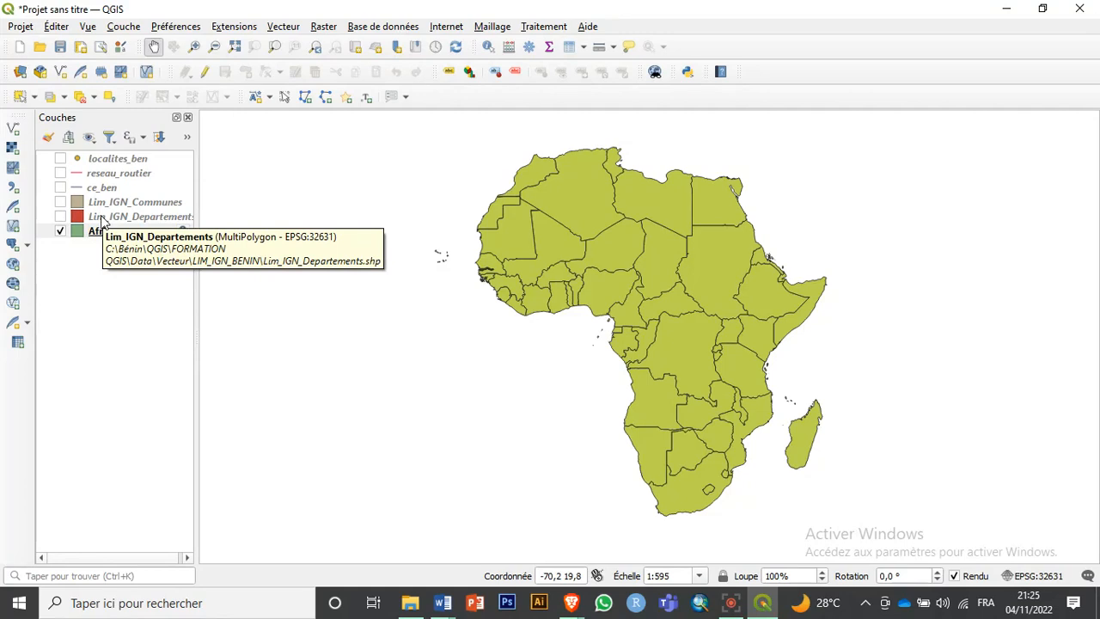
# Check the project's coordinate reference system in the project properties and close them without changes
pyautogui.click(1042, 575)
pyautogui.click(1025, 576)
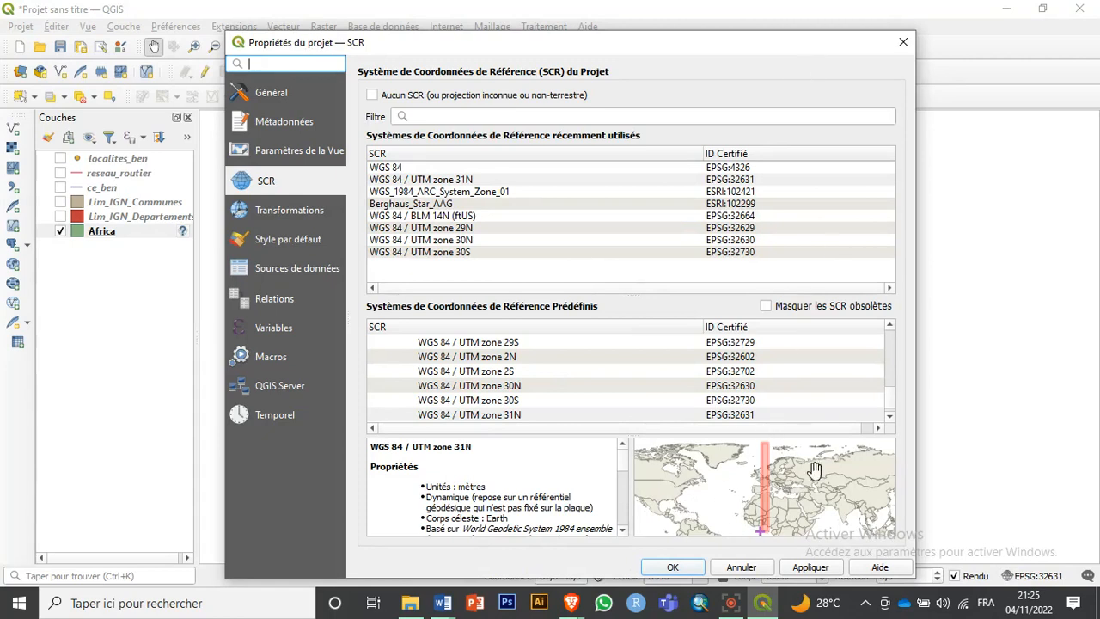
pyautogui.click(902, 45)
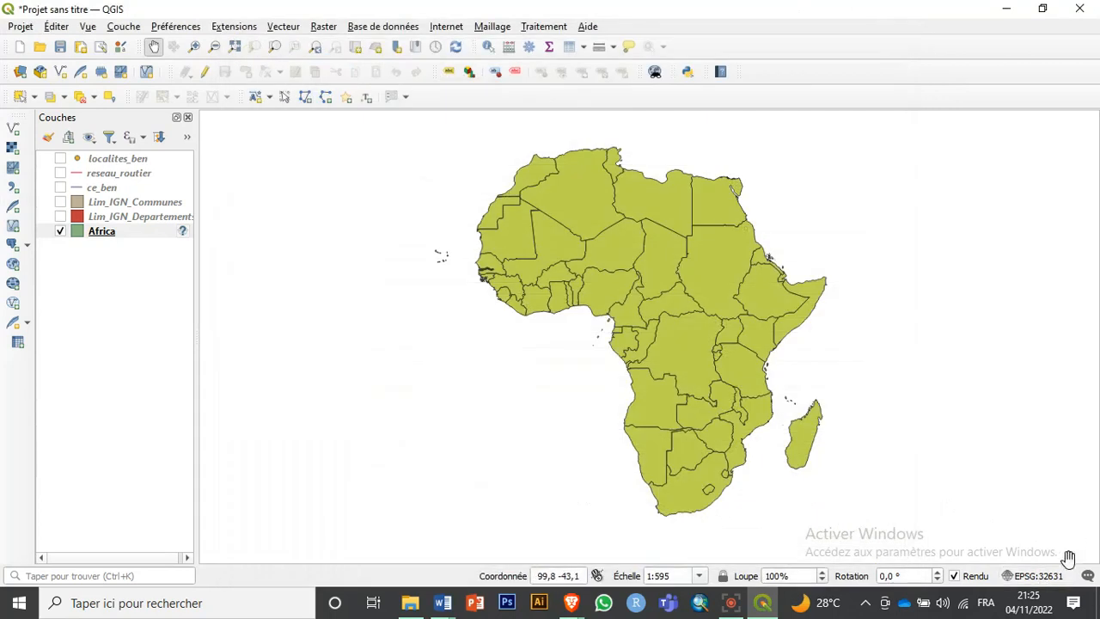
# Show Lim_IGN_Departements instead of Africa and zoom the map to the extent of the departments layer
pyautogui.click(60, 218)
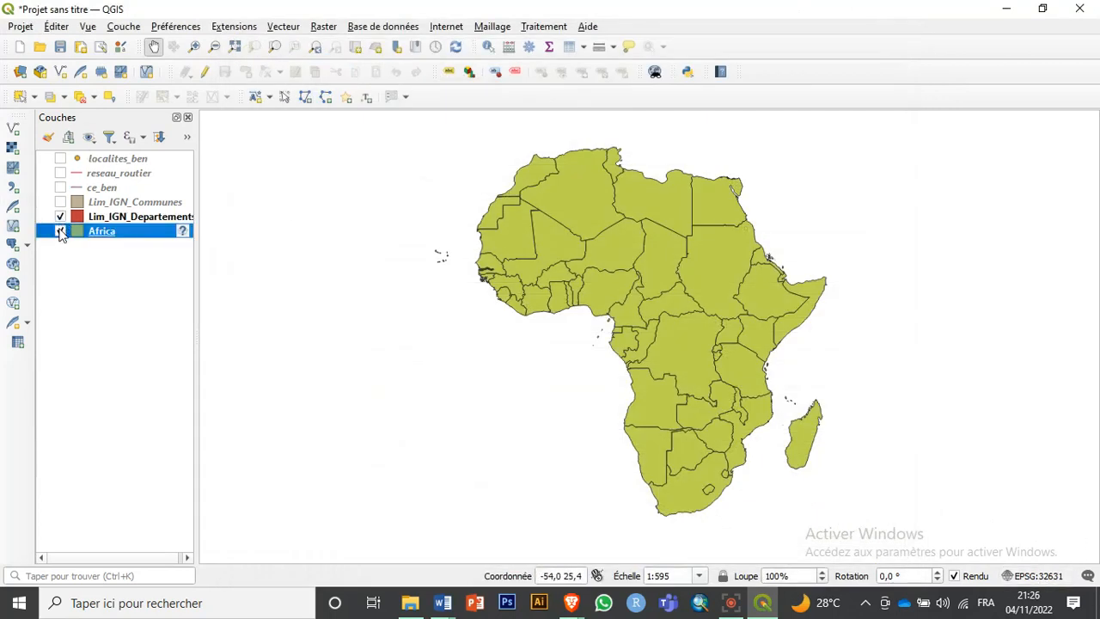
pyautogui.click(60, 230)
pyautogui.click(94, 219)
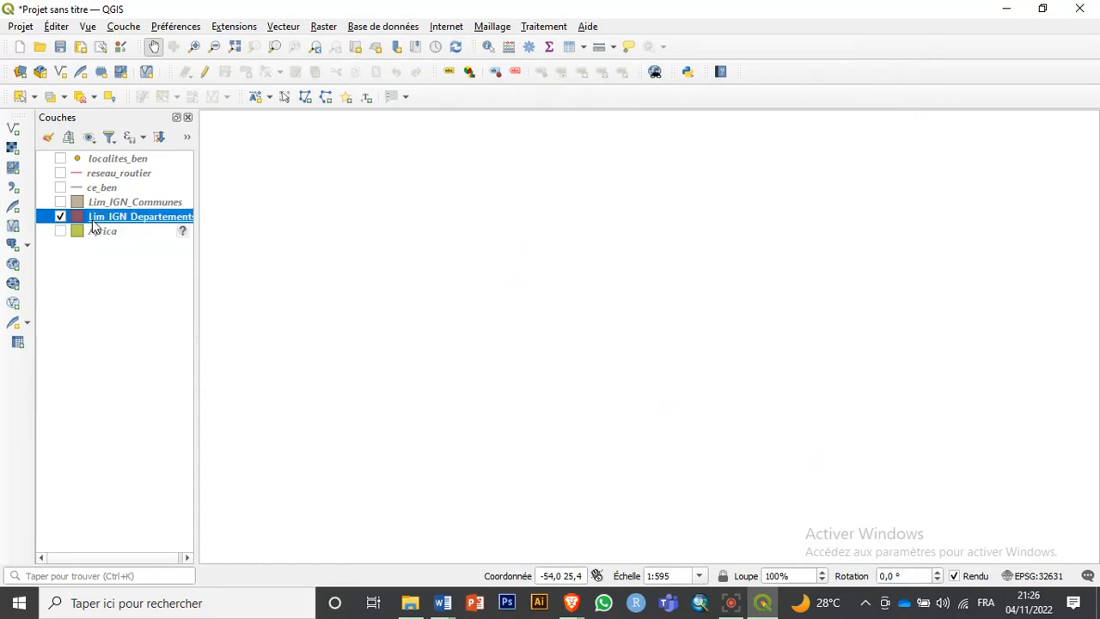
pyautogui.rightClick(94, 220)
pyautogui.click(183, 12)
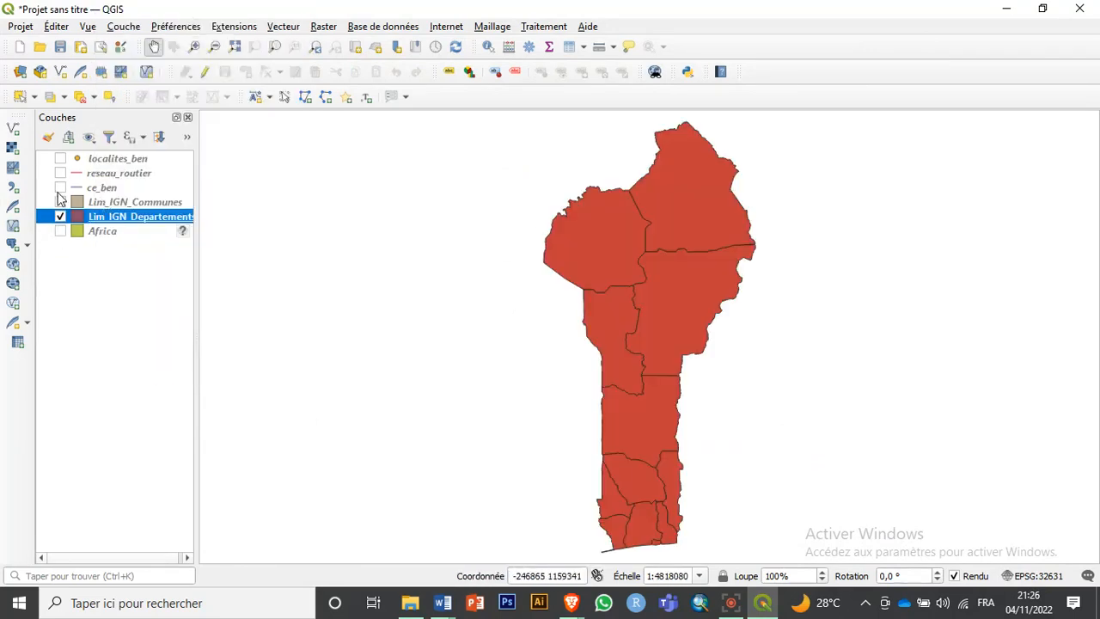
# Show the Lim_IGN_Communes, ce_ben, reseau_routier and localites_ben layers over the departments
pyautogui.click(60, 203)
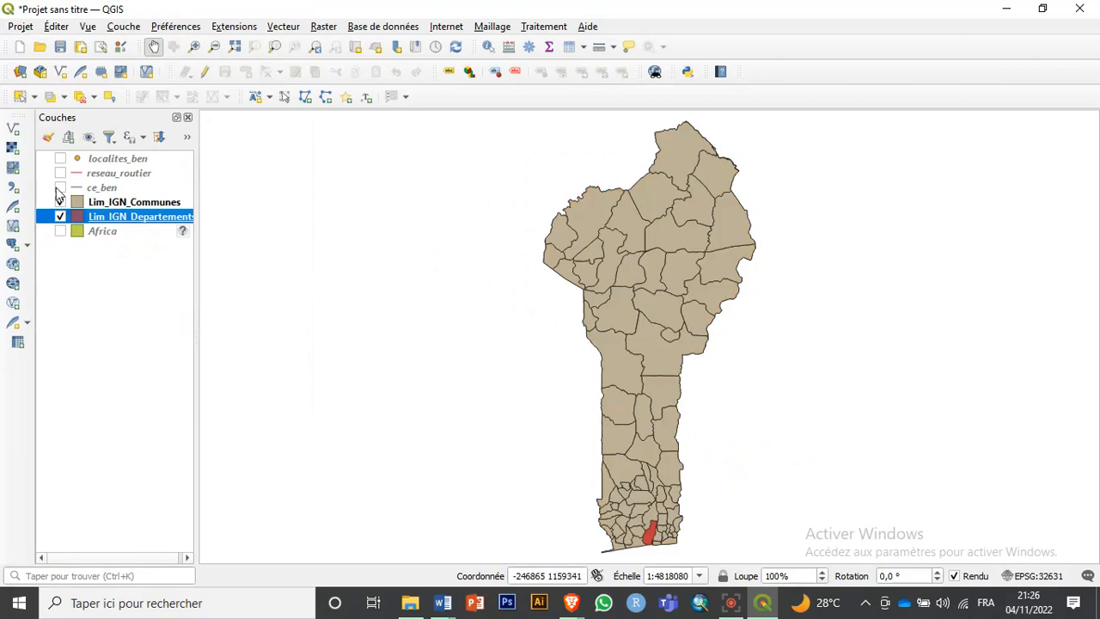
pyautogui.click(60, 188)
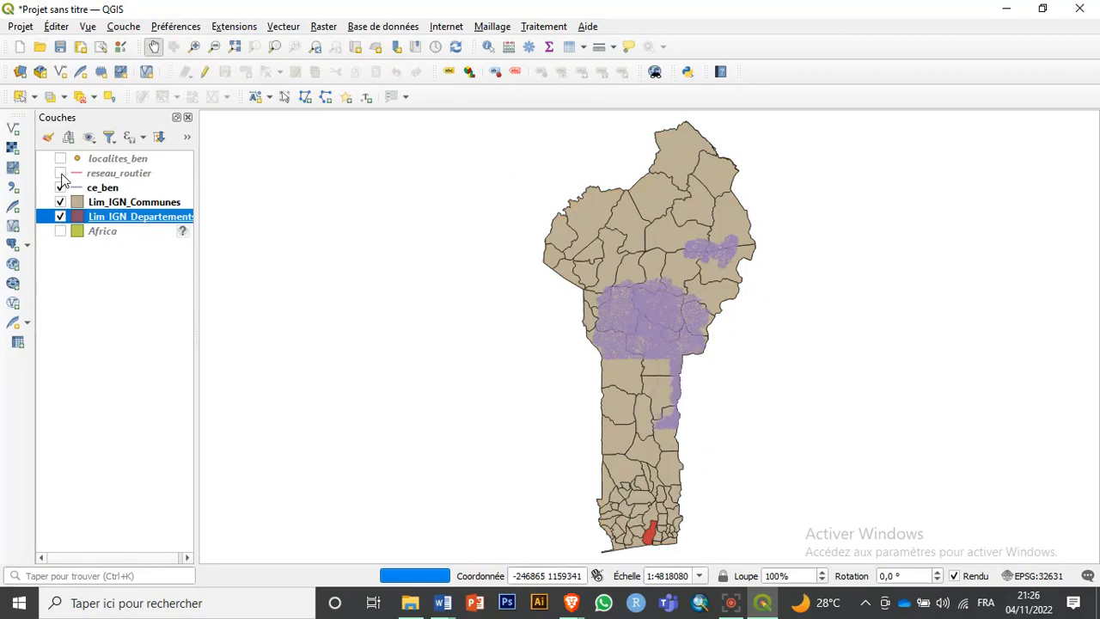
pyautogui.click(60, 173)
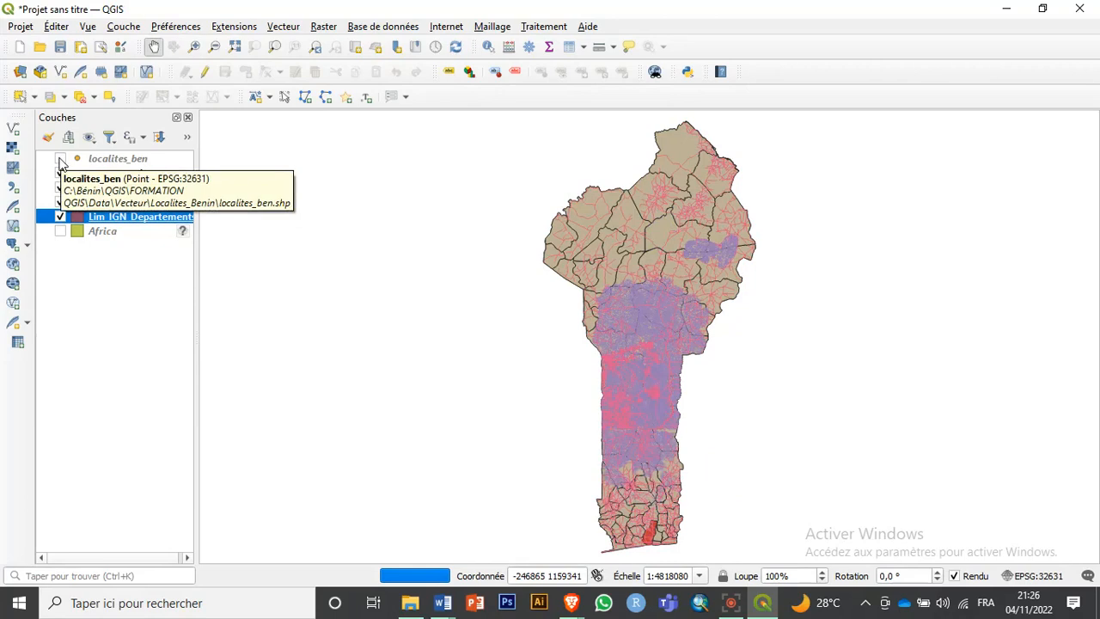
pyautogui.click(60, 160)
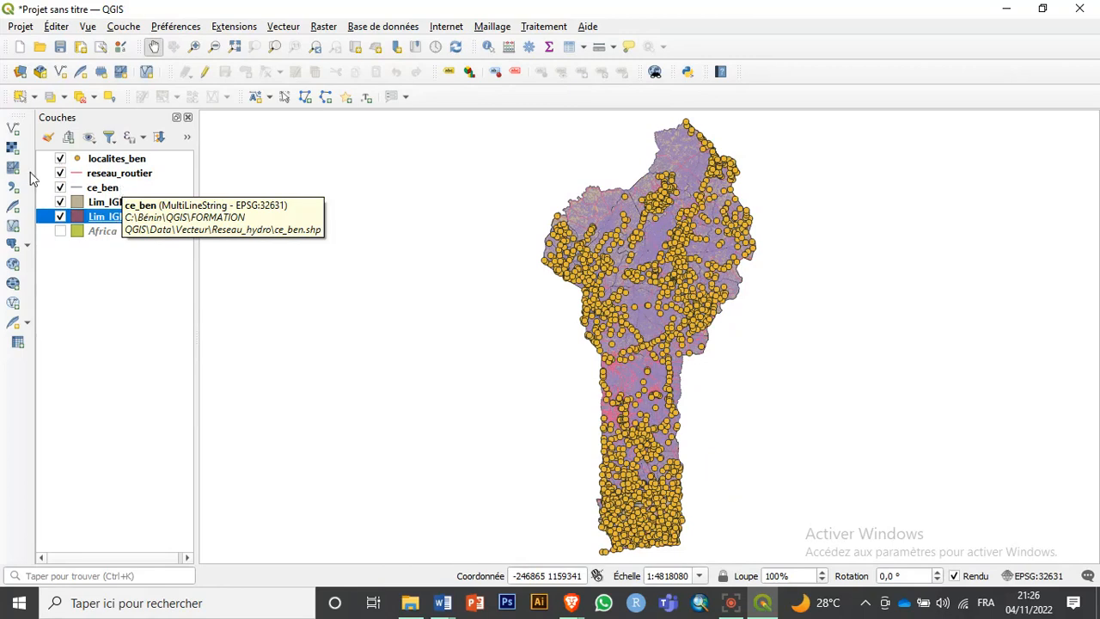
# Hide the localites_ben, reseau_routier and ce_ben layers, keeping only the two administrative boundary layers displayed
pyautogui.click(60, 159)
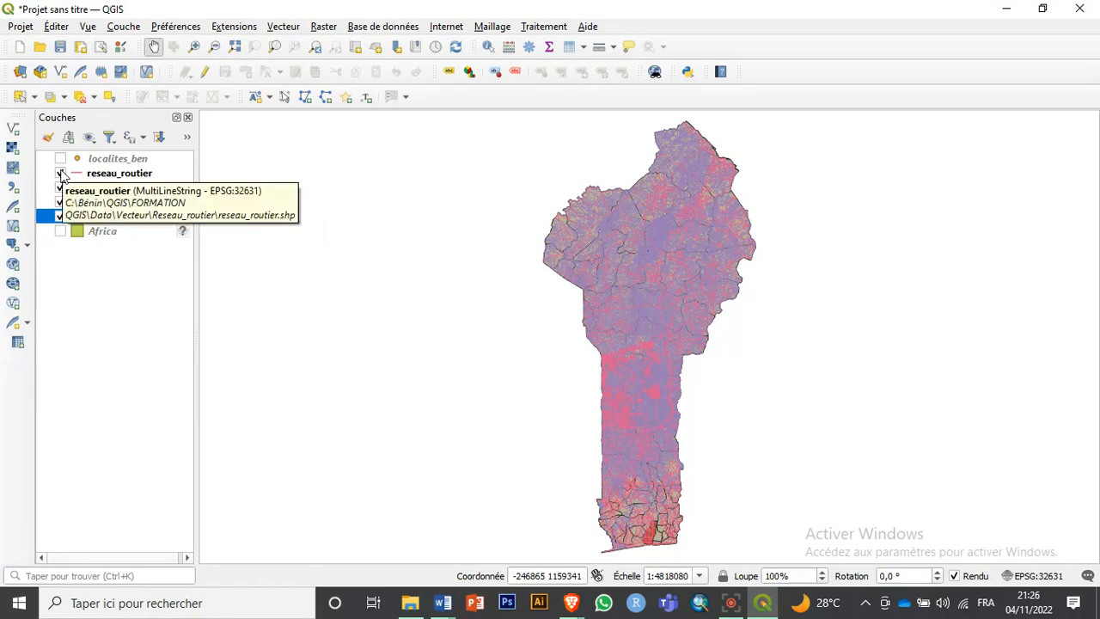
pyautogui.click(61, 175)
pyautogui.click(60, 188)
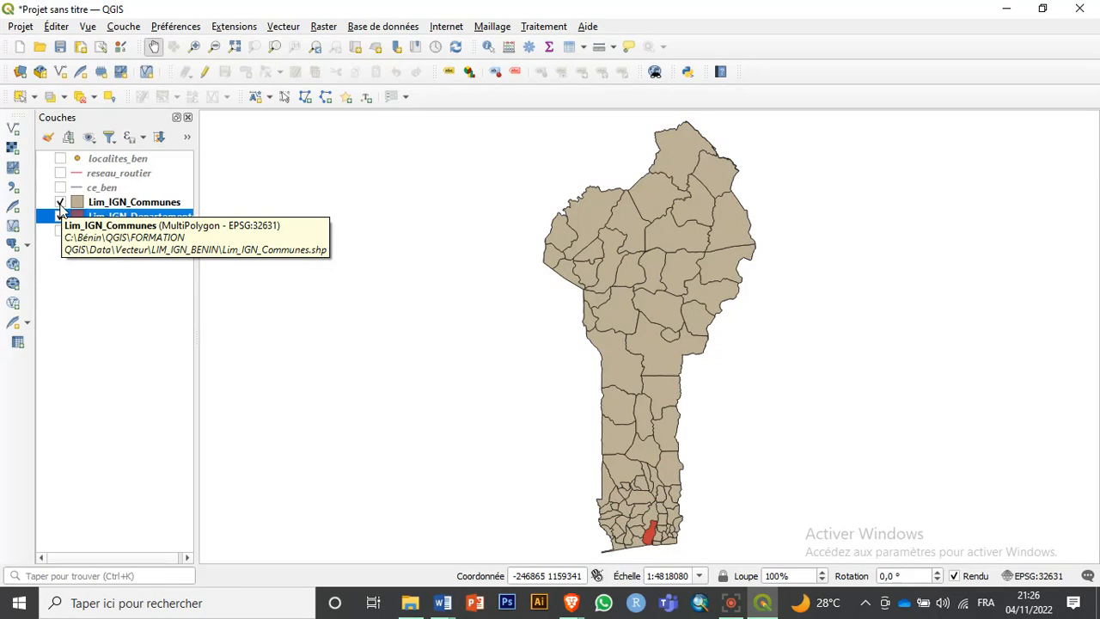
# Open the attribute table of the Lim_IGN_Communes layer and look through its records to the end
pyautogui.click(146, 202)
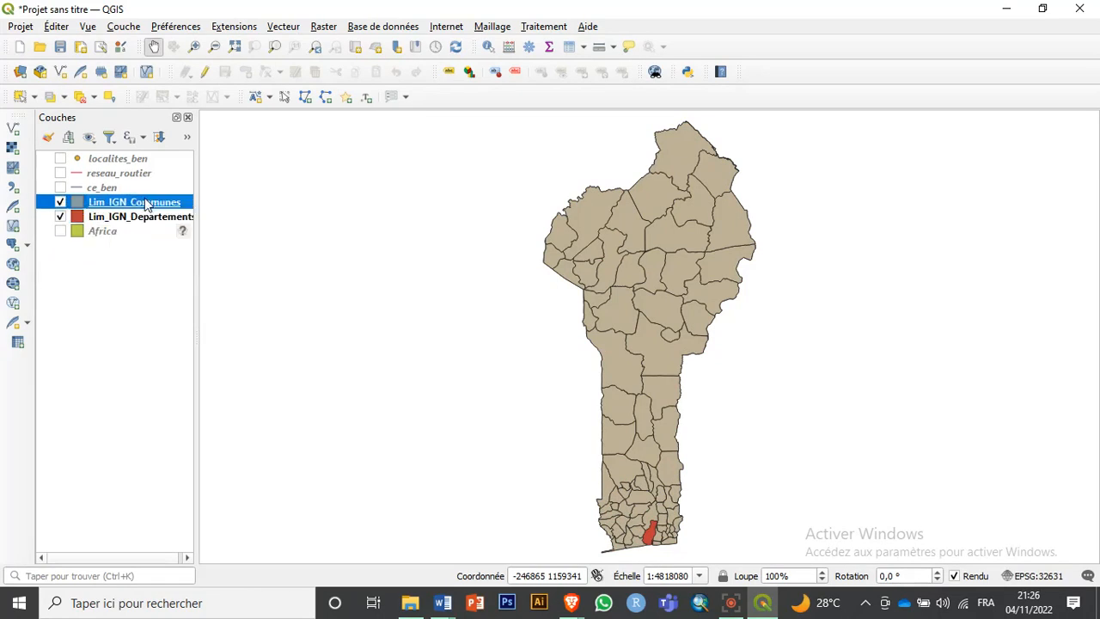
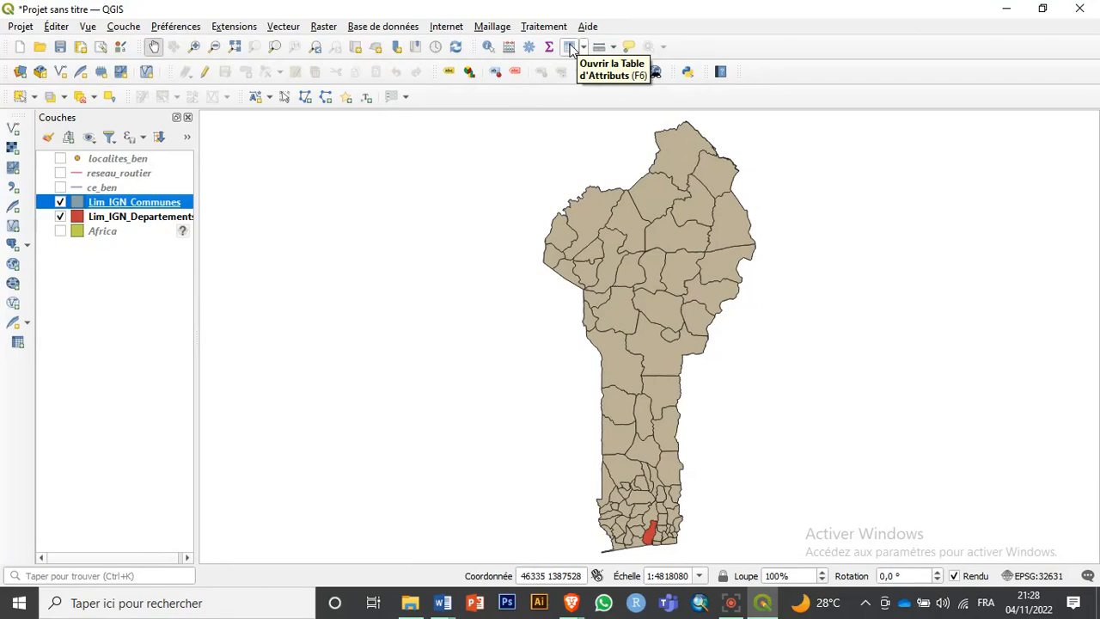
pyautogui.click(569, 47)
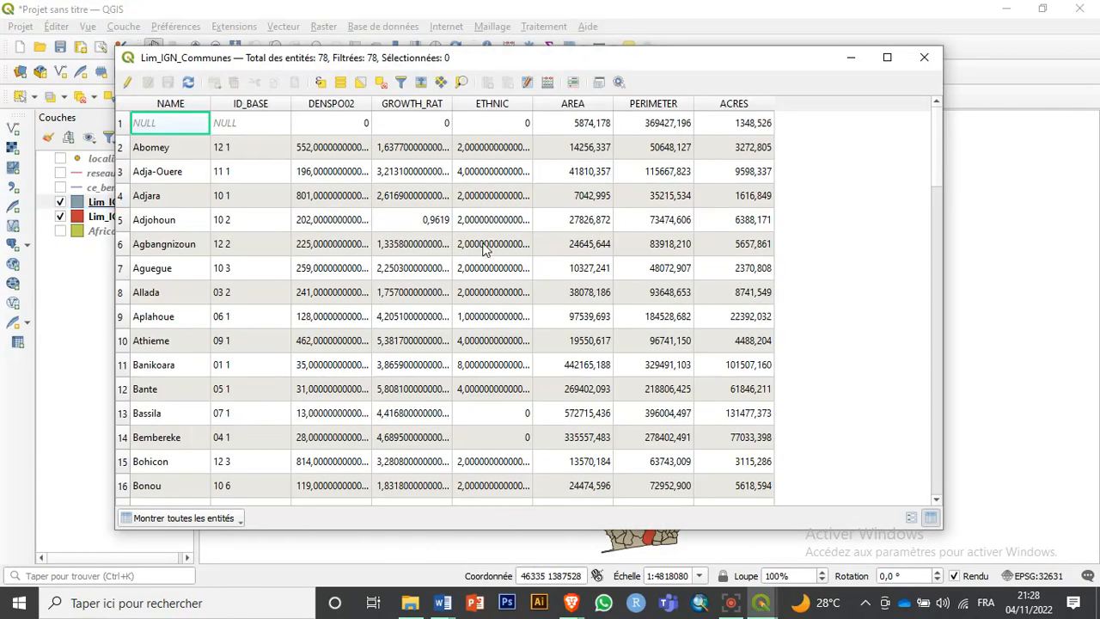
pyautogui.scroll(-20, 484, 247)
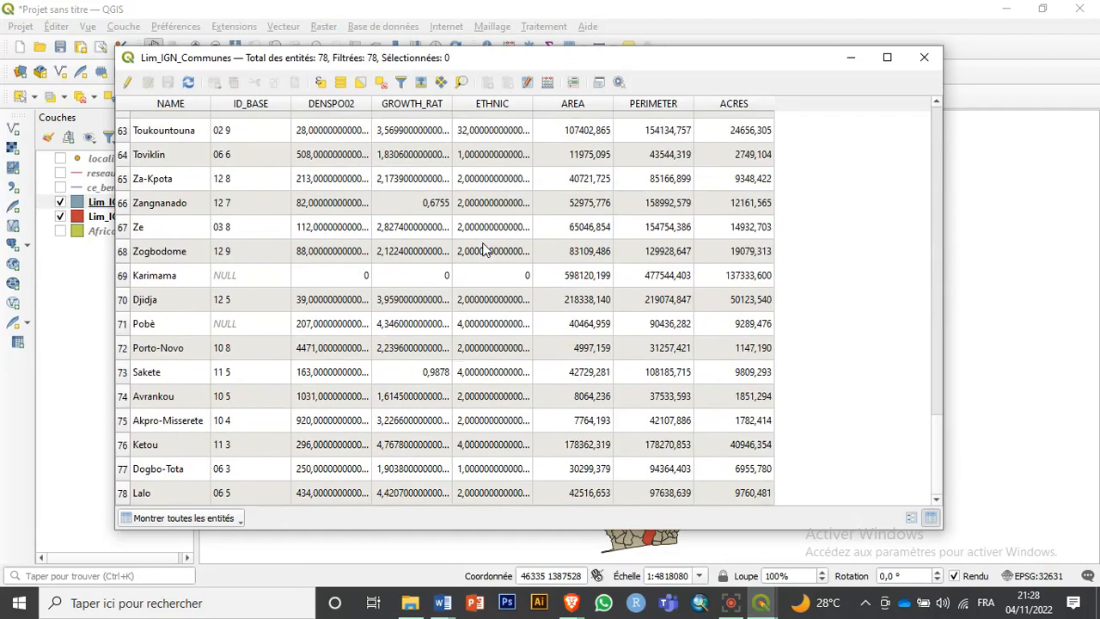
# Examine the records of the Lim_IGN_Communes attribute table from the first row down to the last ones
pyautogui.scroll(16, 484, 248)
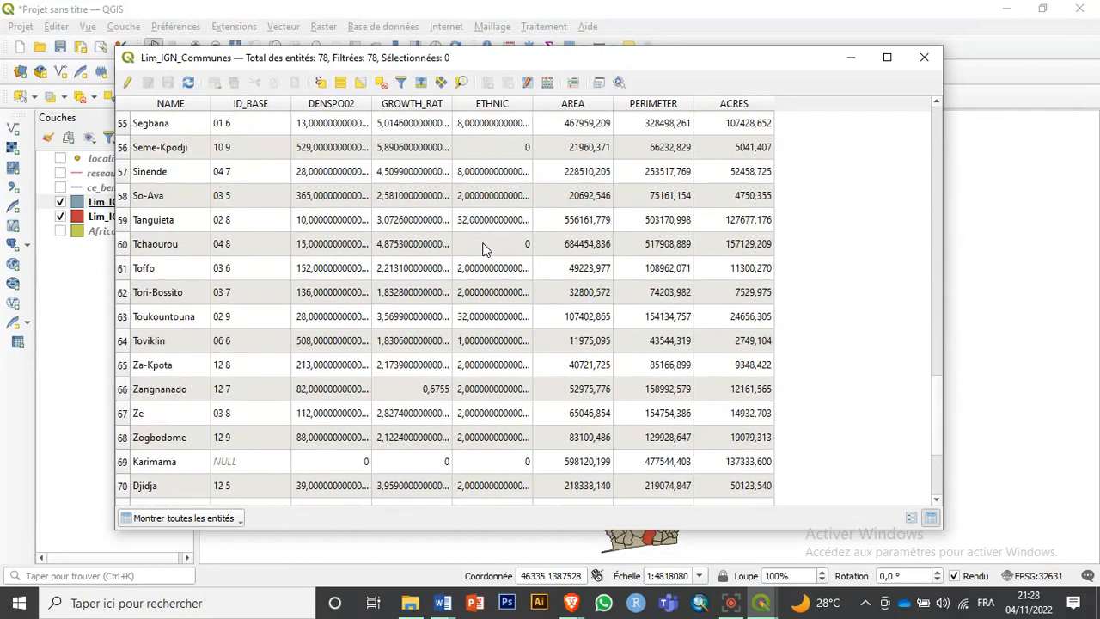
pyautogui.scroll(5, 484, 247)
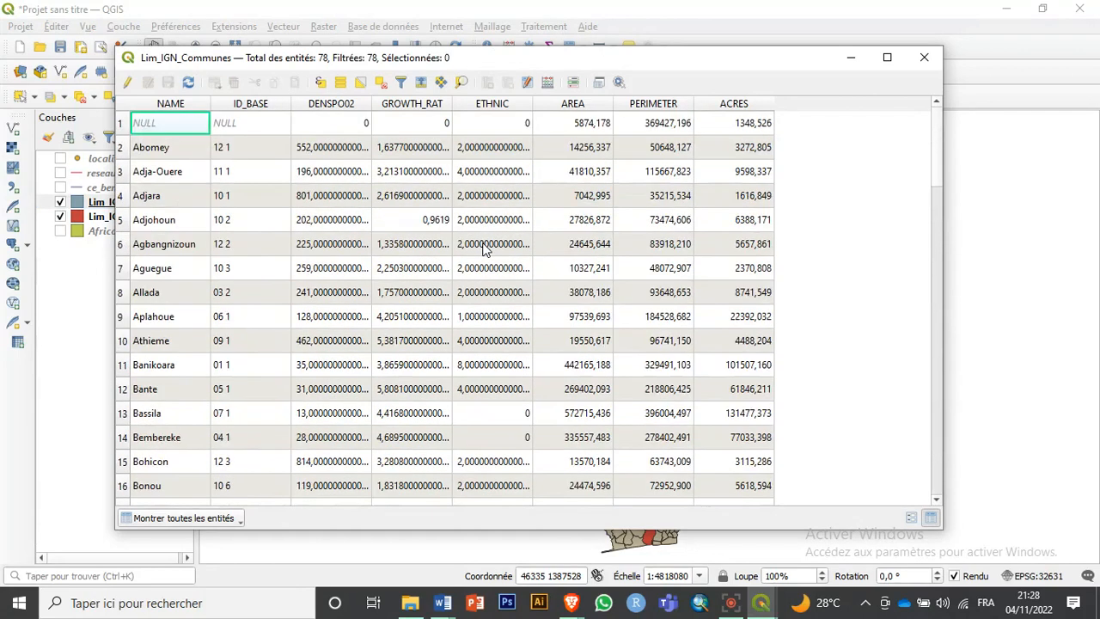
pyautogui.scroll(-9, 484, 247)
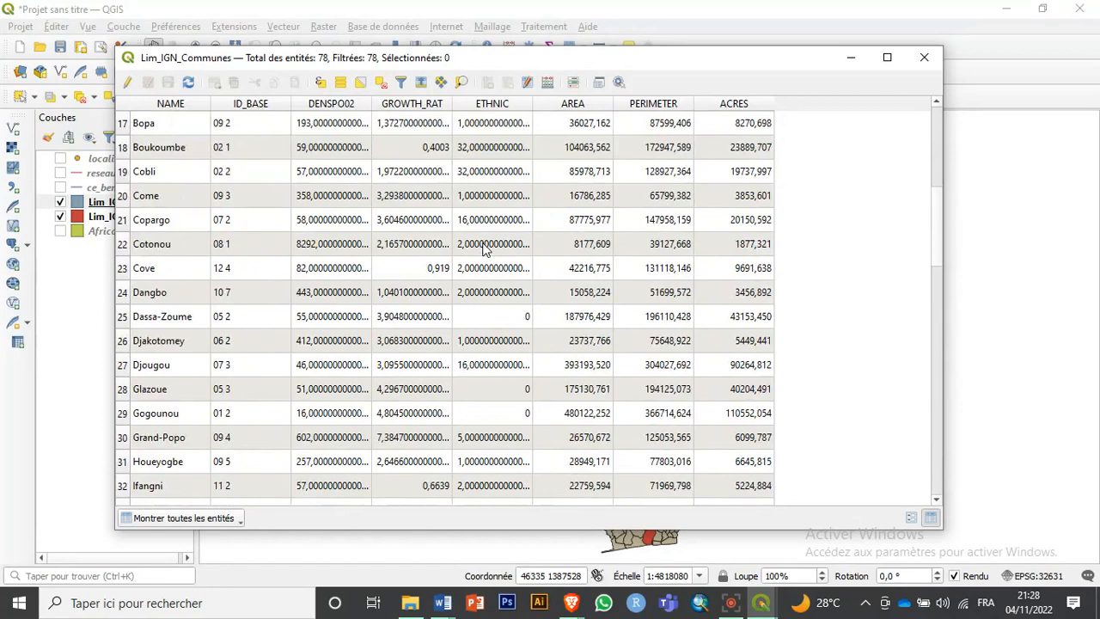
pyautogui.scroll(-12, 484, 247)
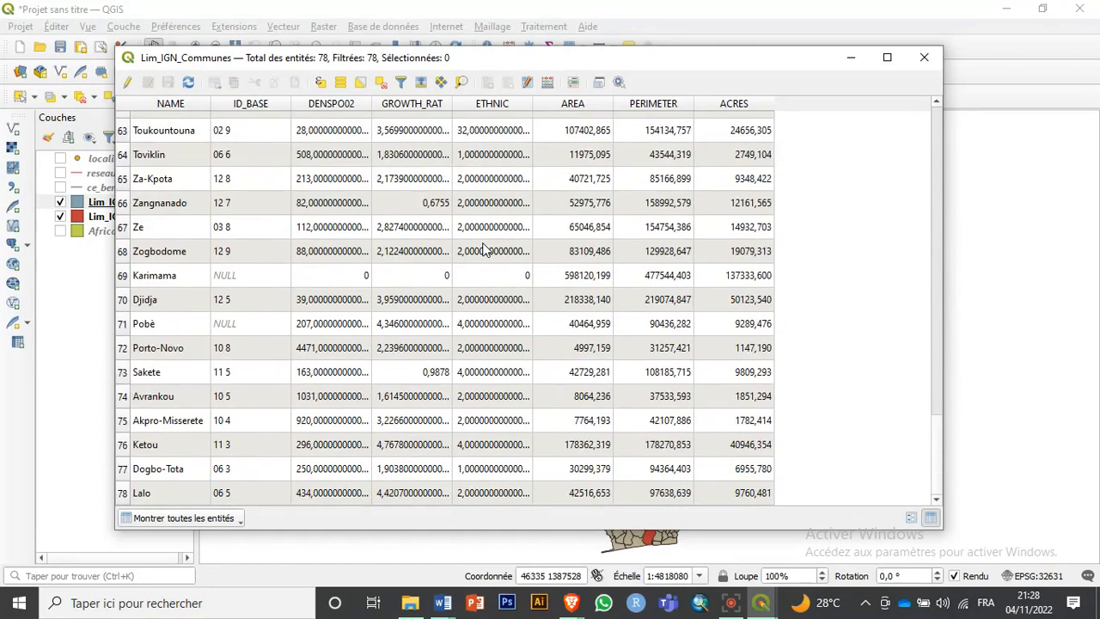
pyautogui.scroll(1, 483, 247)
pyautogui.scroll(-1, 484, 247)
pyautogui.scroll(3, 484, 247)
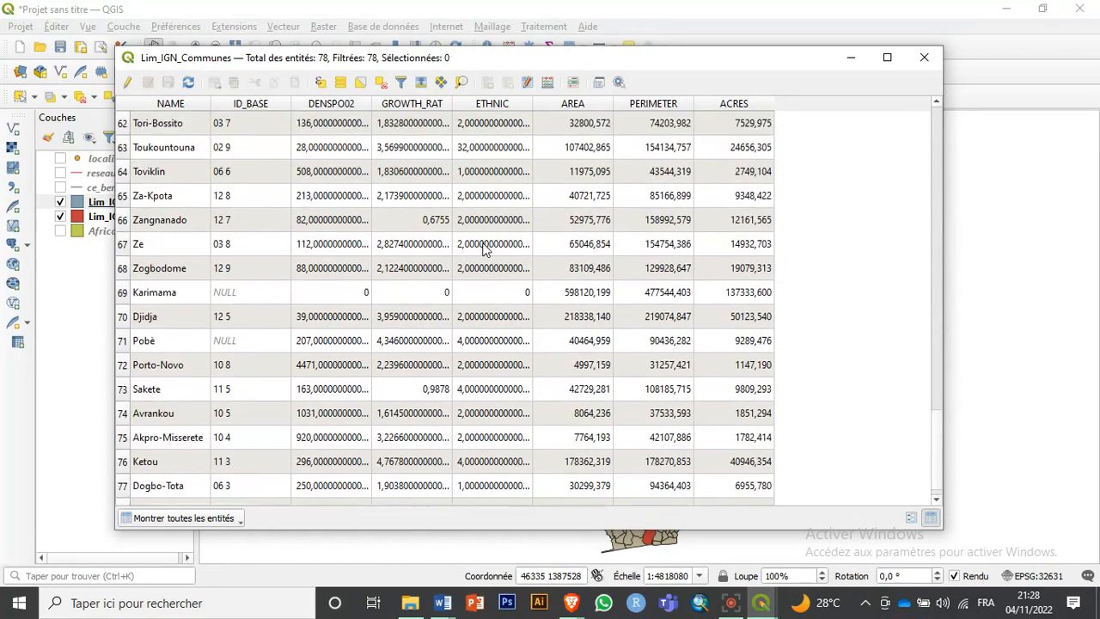
pyautogui.scroll(18, 483, 248)
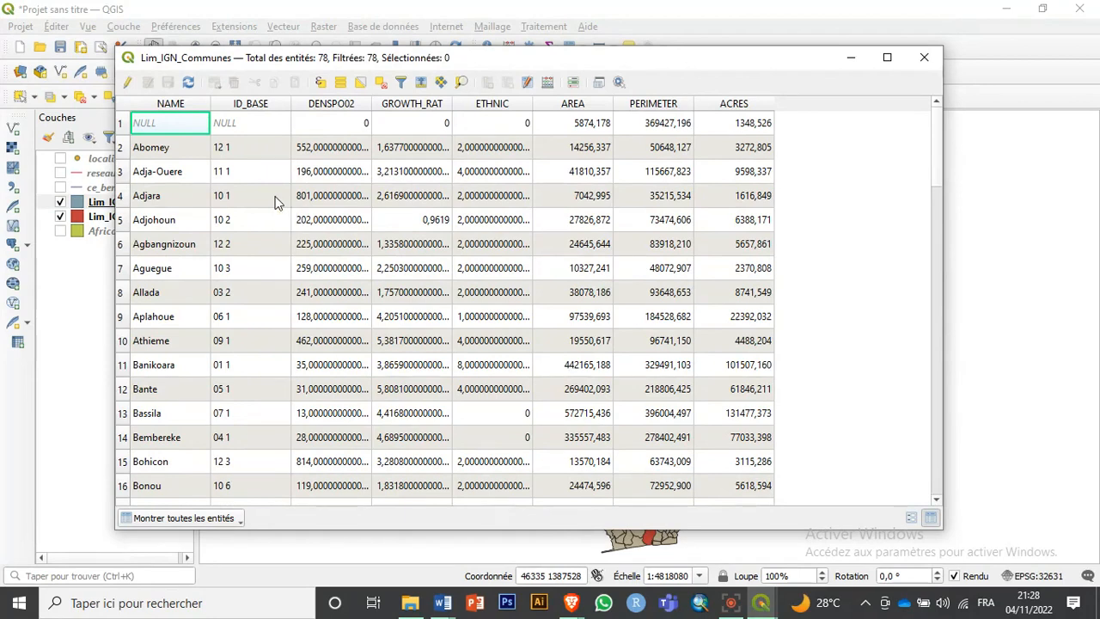
pyautogui.scroll(-2, 275, 202)
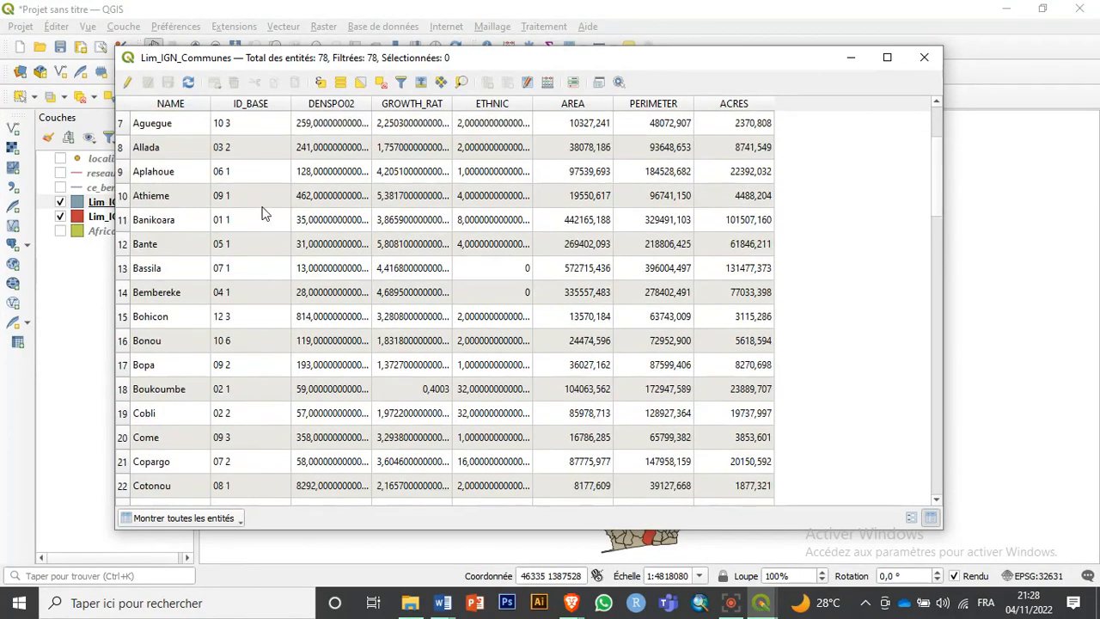
pyautogui.scroll(-4, 265, 214)
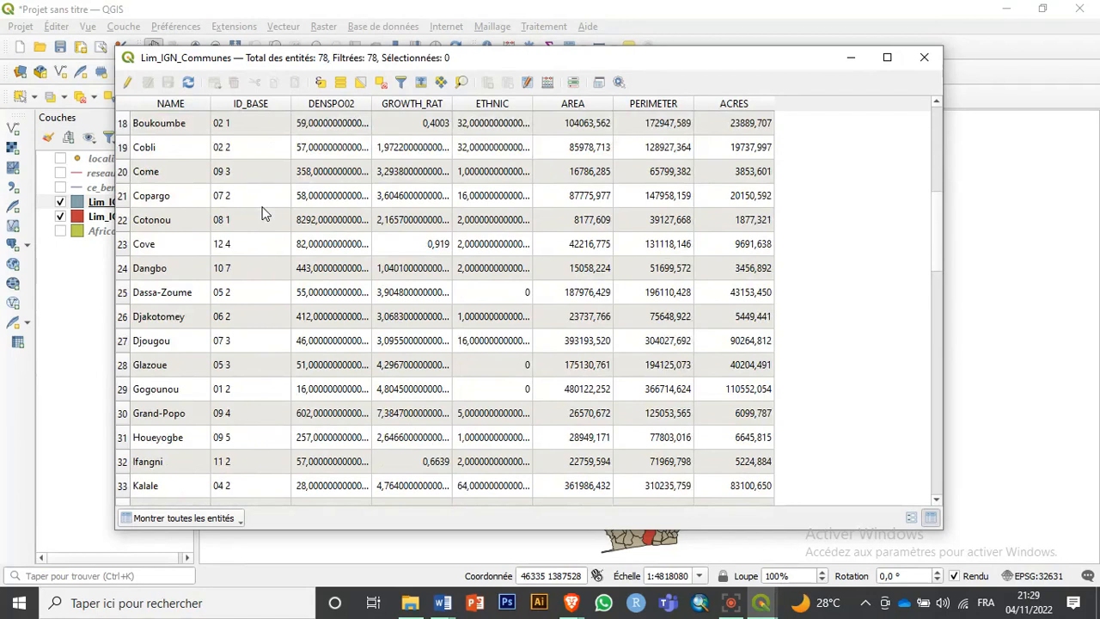
pyautogui.scroll(-7, 264, 214)
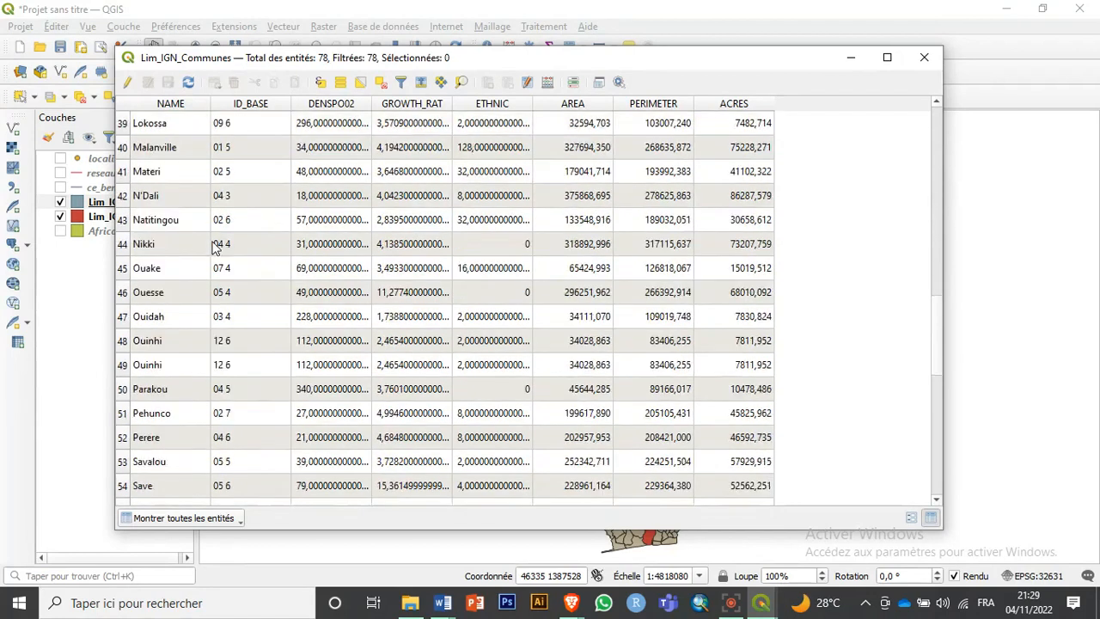
pyautogui.scroll(-5, 215, 246)
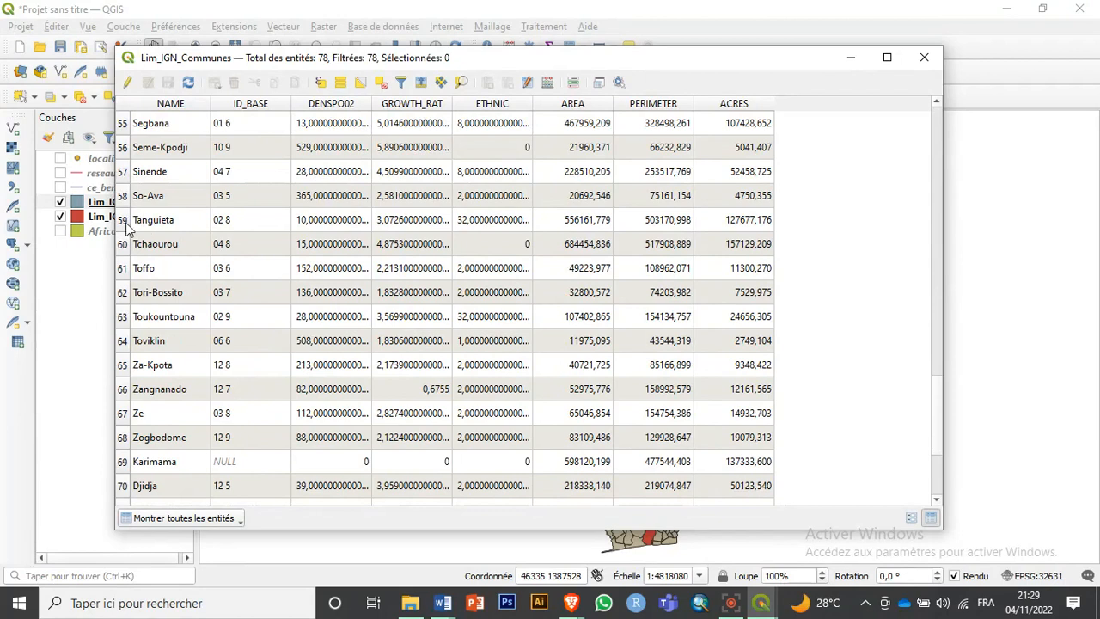
# Select the Tanguieta record, switch the selection to Tchaourou, and narrow the attribute table window to uncover the map
pyautogui.scroll(1, 123, 225)
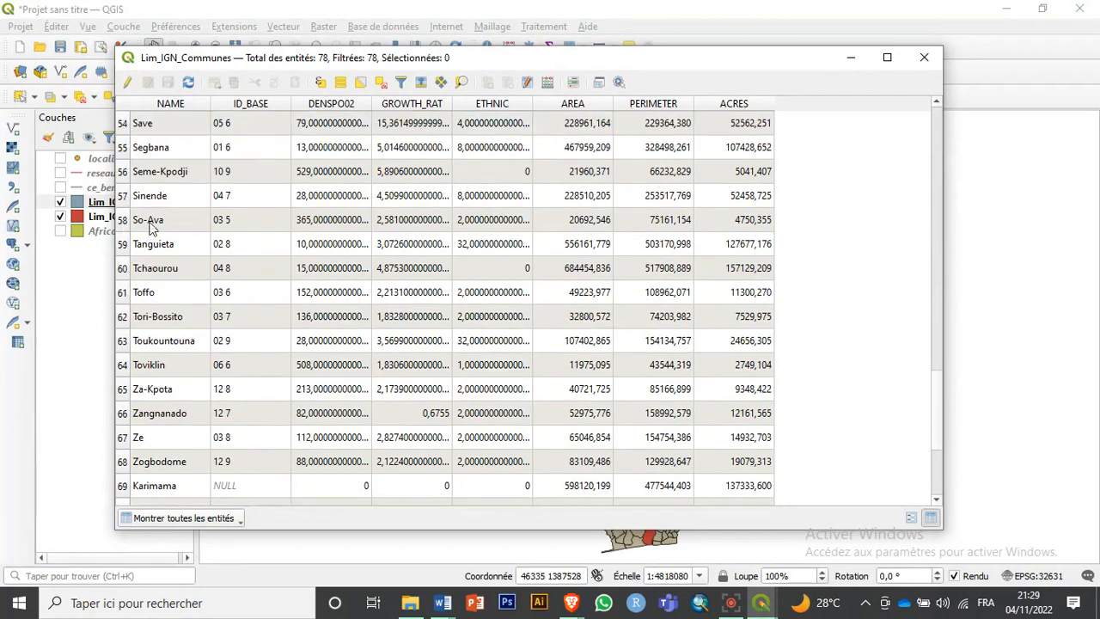
pyautogui.click(123, 246)
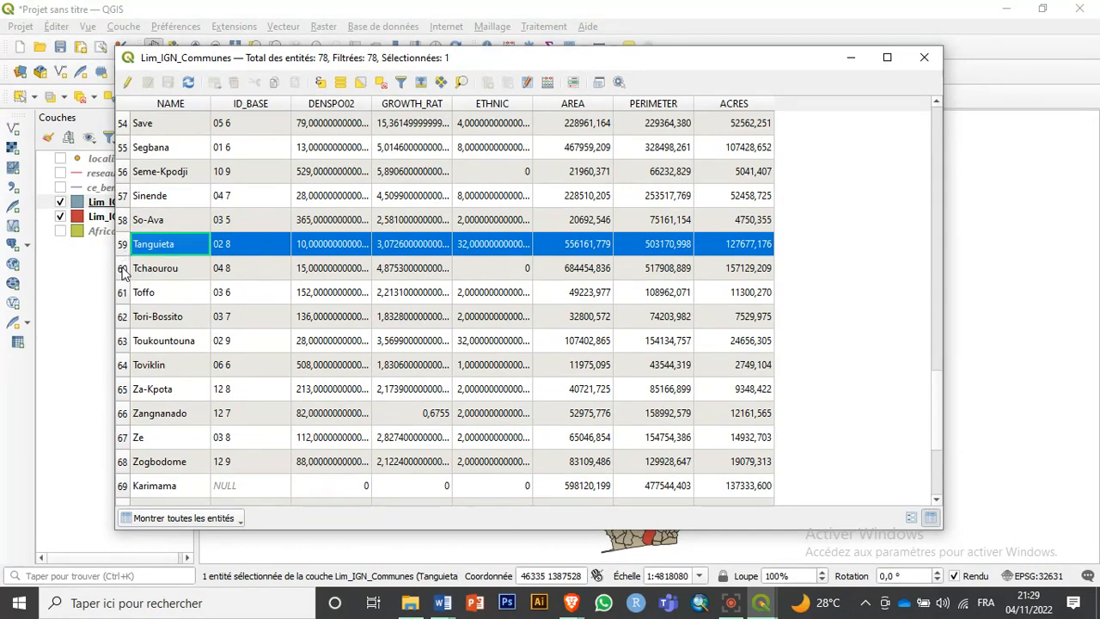
pyautogui.click(123, 268)
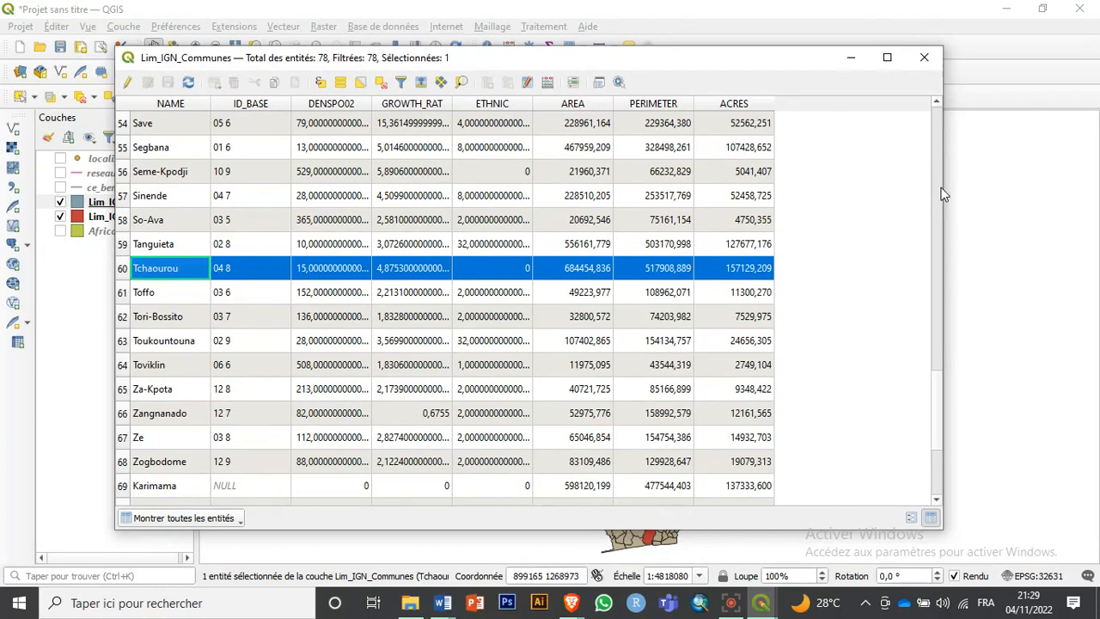
pyautogui.moveTo(943, 186); pyautogui.dragTo(522, 211)
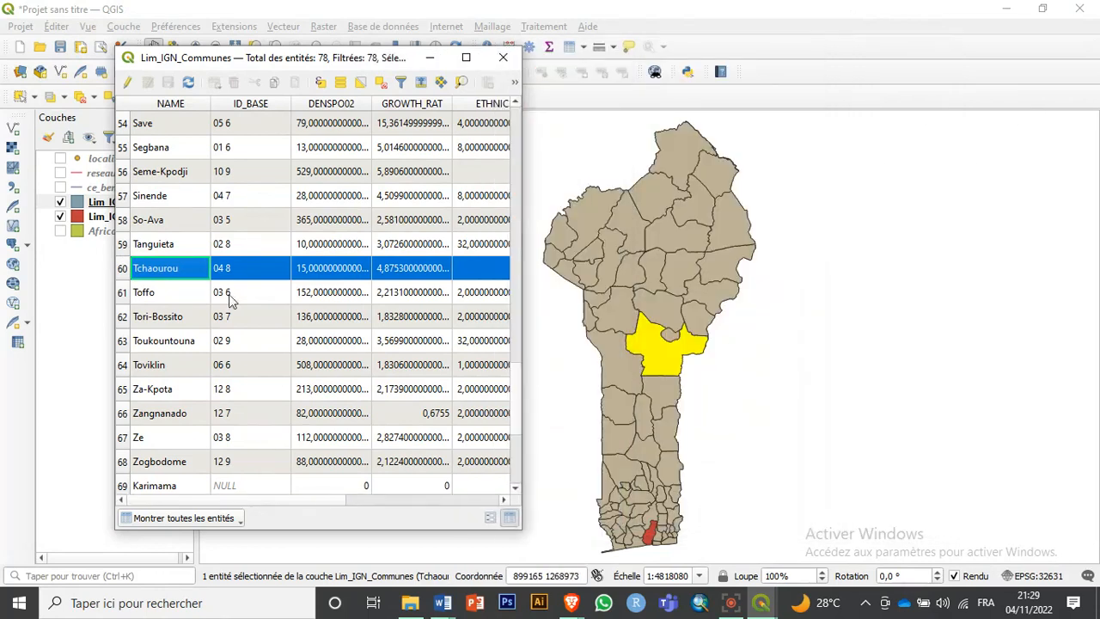
# Select the Toffo, Tanguieta, Toviklin and Ze records one after another to locate each commune on the map
pyautogui.click(123, 292)
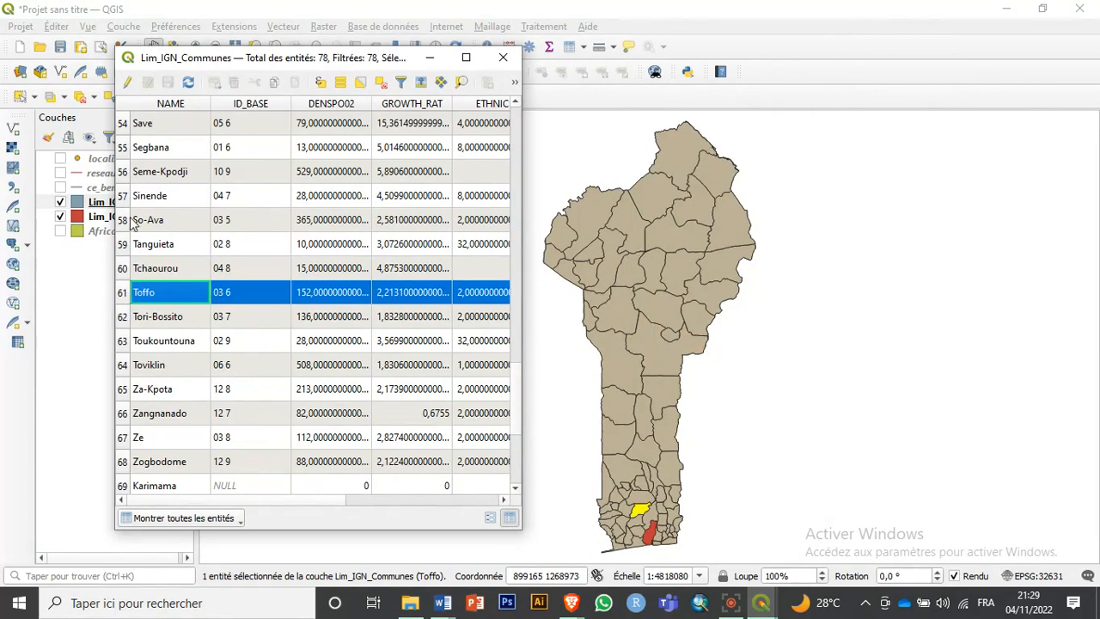
pyautogui.keyDown('ctrl'); pyautogui.click(122, 245); pyautogui.keyUp('ctrl')
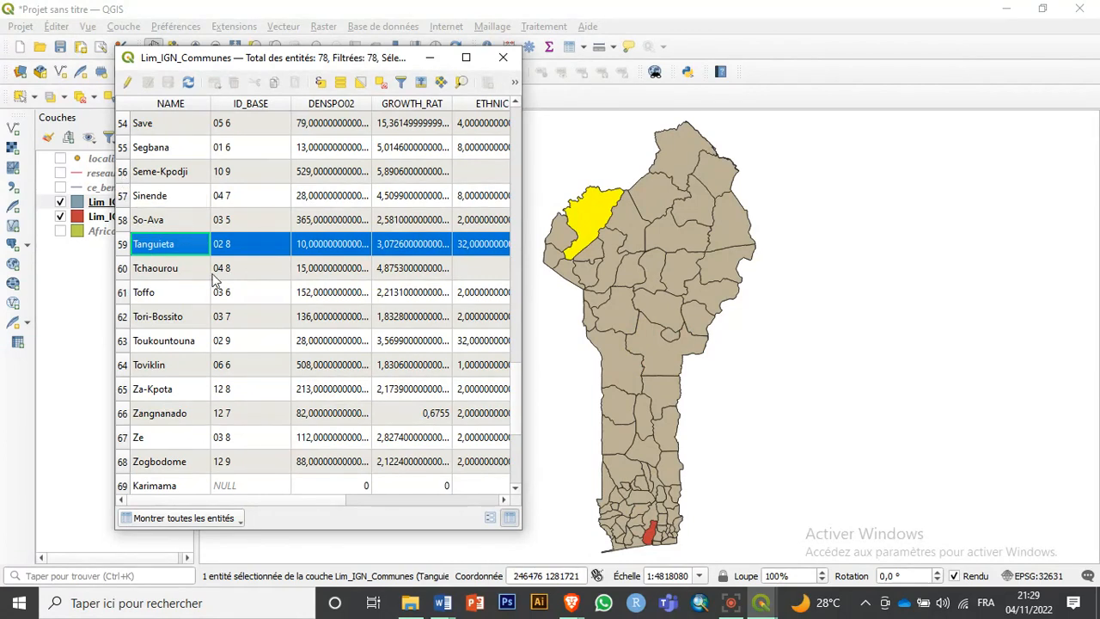
pyautogui.scroll(-1, 218, 286)
pyautogui.scroll(-1, 218, 286)
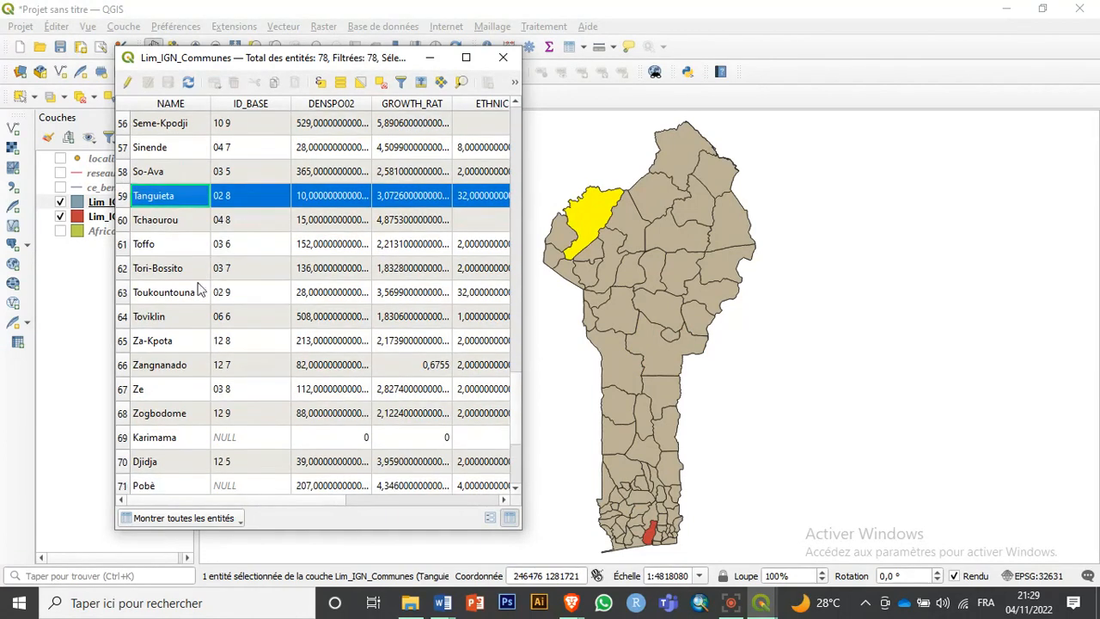
pyautogui.click(123, 317)
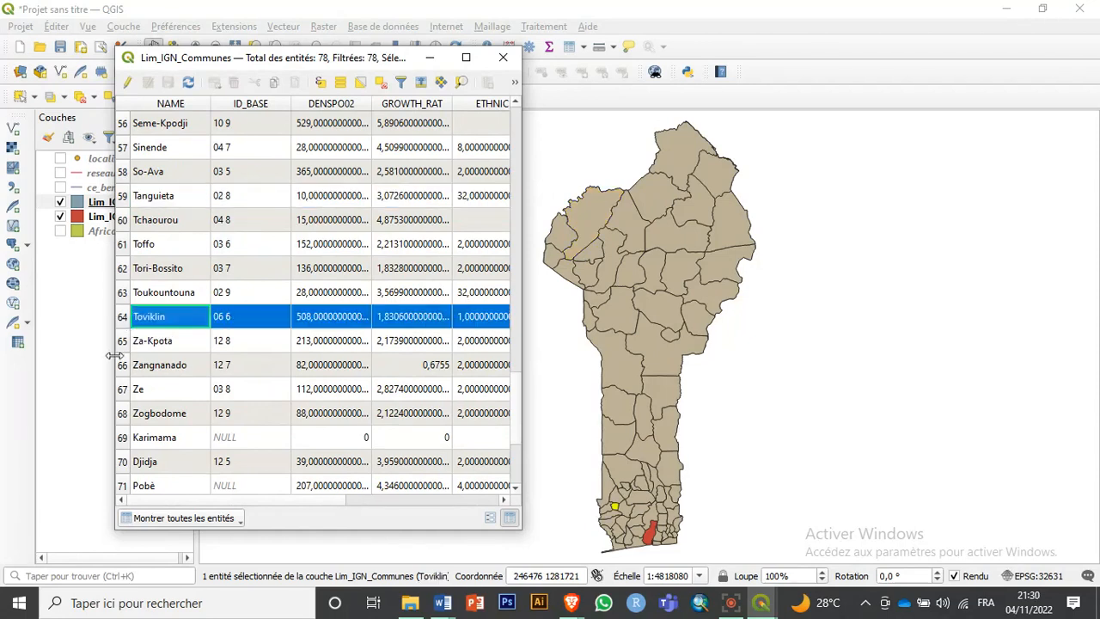
pyautogui.click(125, 391)
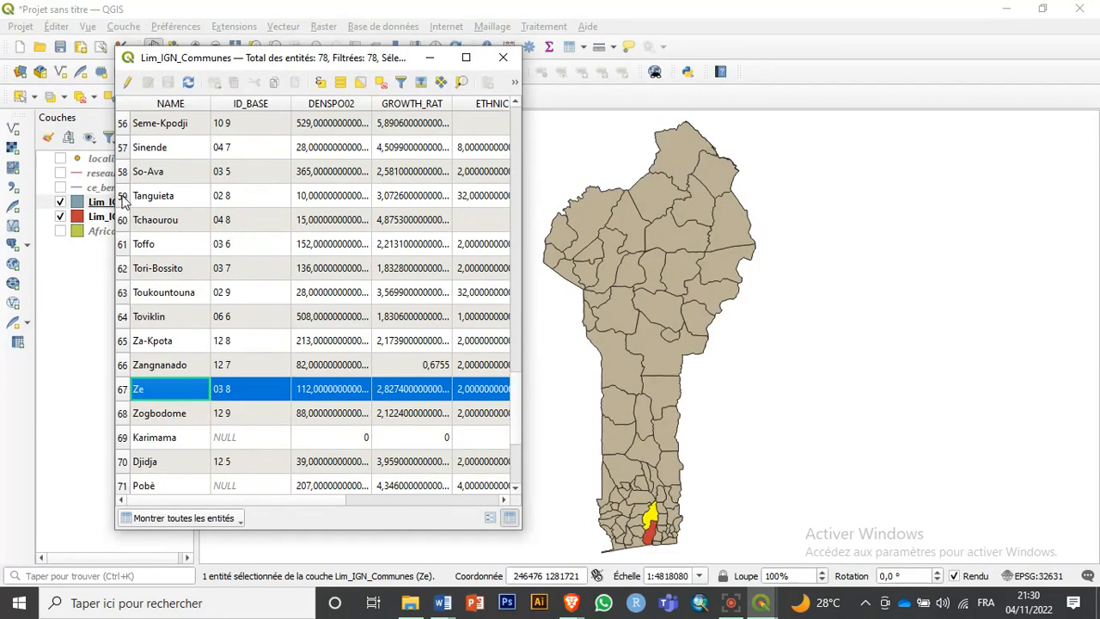
# Select the Tanguieta, Tchaourou, Toffo and So-Ava records together in the attribute table
pyautogui.click(124, 197)
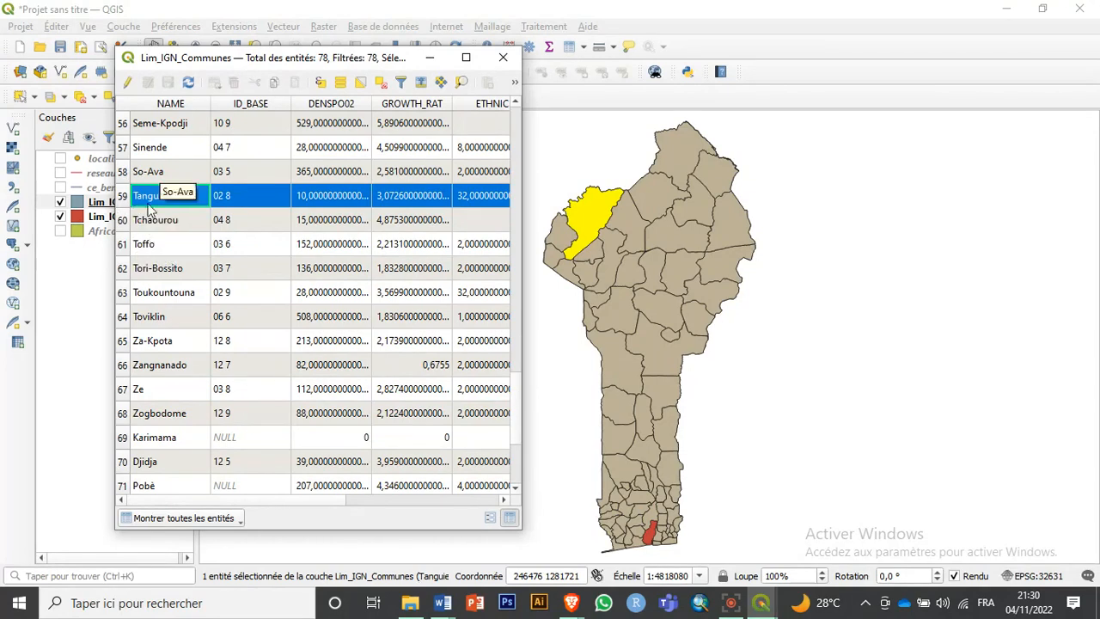
pyautogui.keyDown('ctrl'); pyautogui.click(123, 221); pyautogui.keyUp('ctrl')
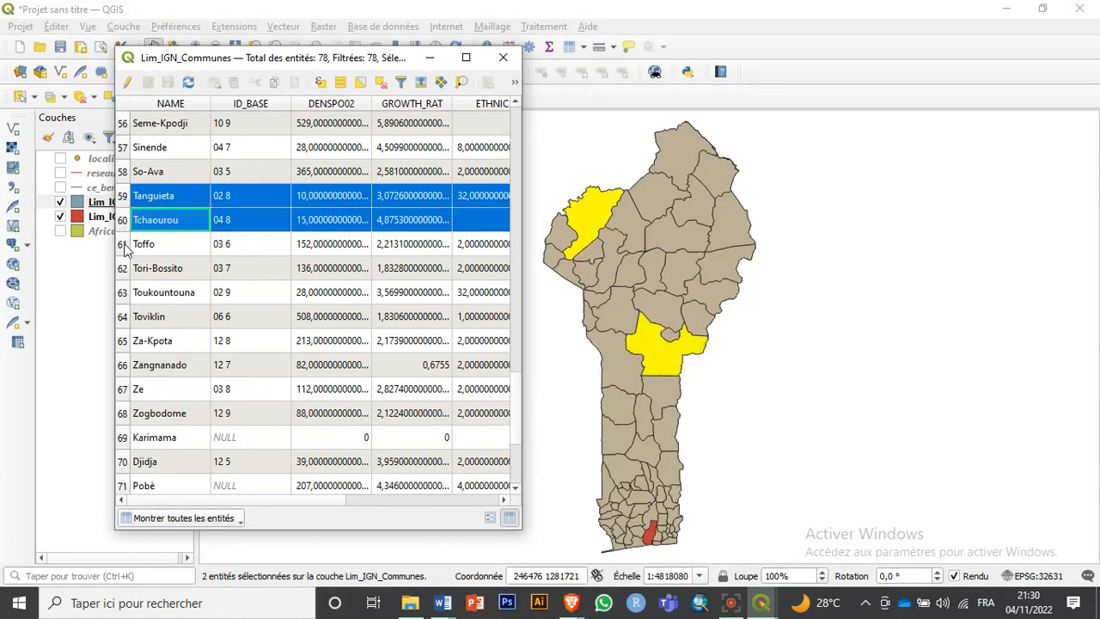
pyautogui.keyDown('ctrl'); pyautogui.click(125, 244); pyautogui.keyUp('ctrl')
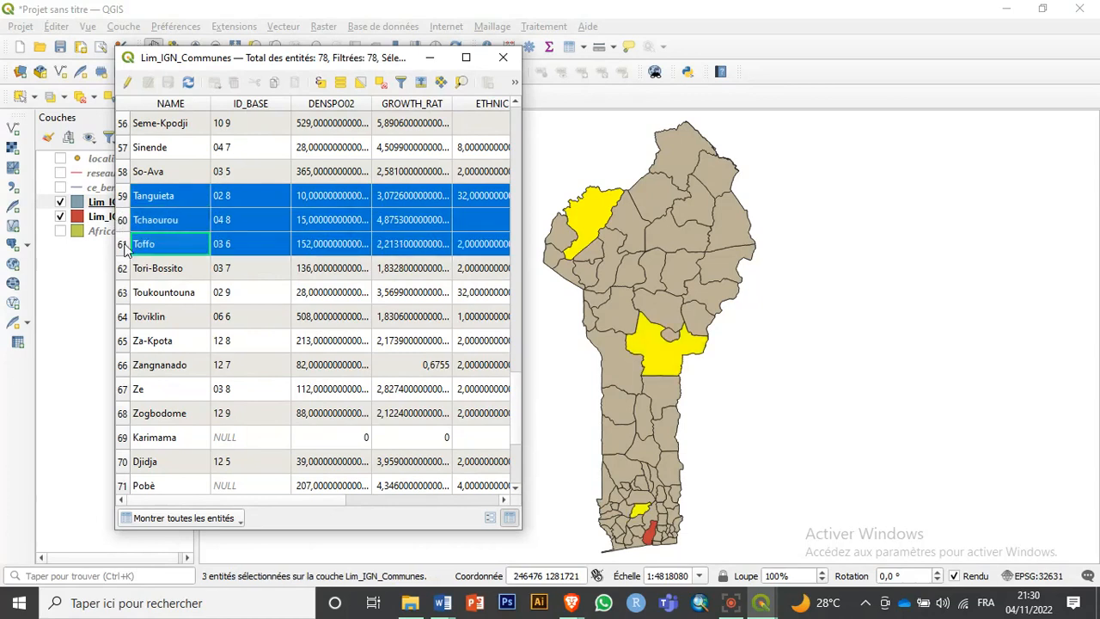
pyautogui.keyDown('ctrl'); pyautogui.click(123, 172); pyautogui.keyUp('ctrl')
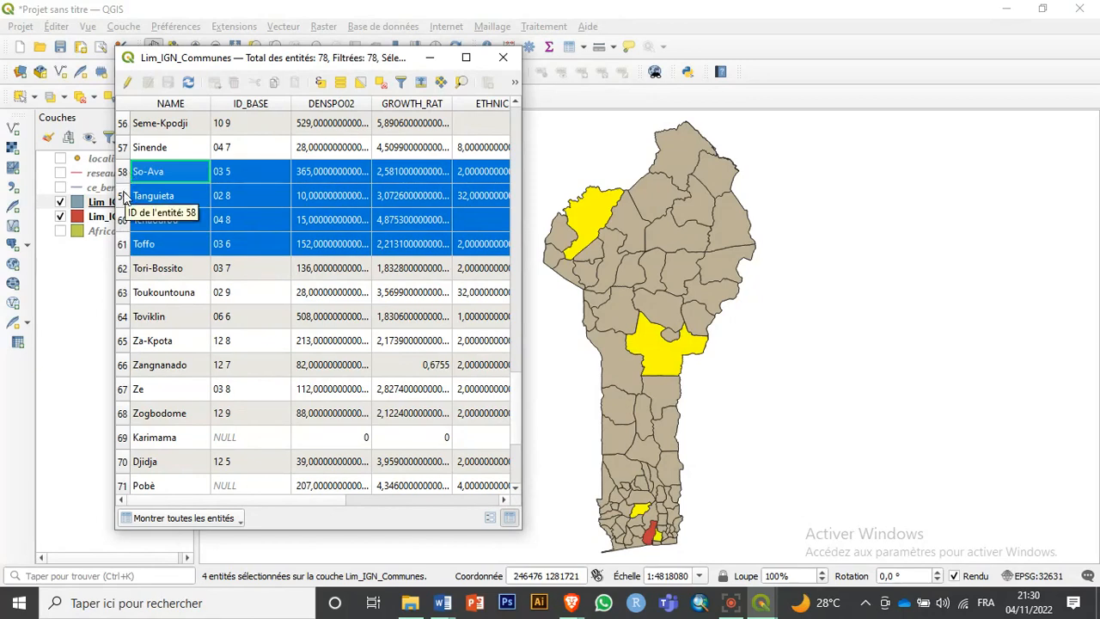
# Reduce the selection to the Tanguieta record alone and close the attribute table
pyautogui.click(126, 196)
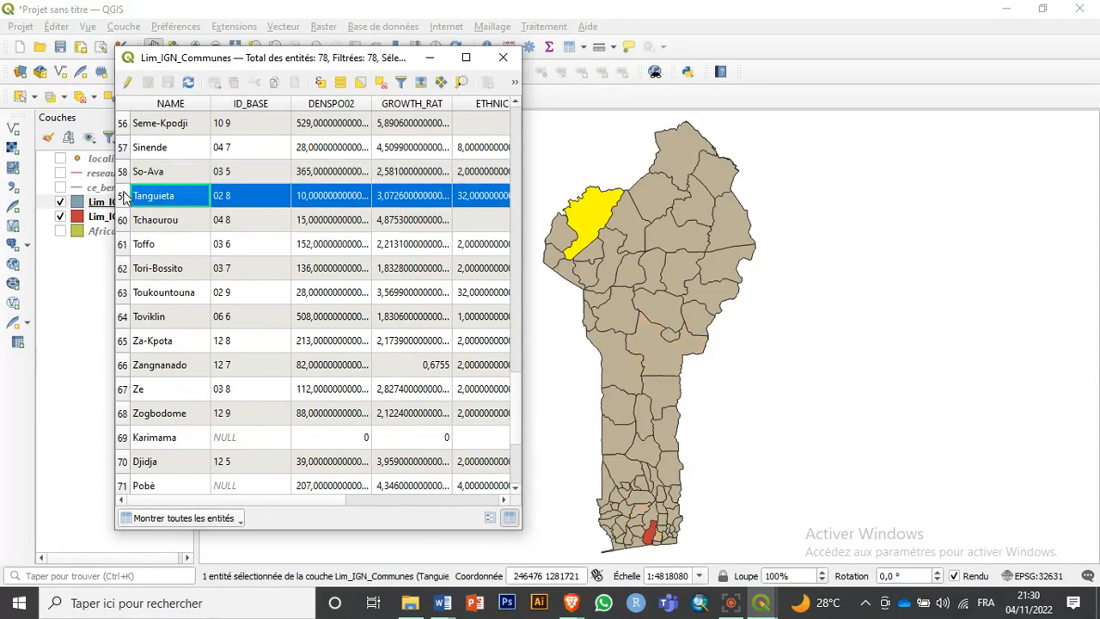
pyautogui.click(504, 58)
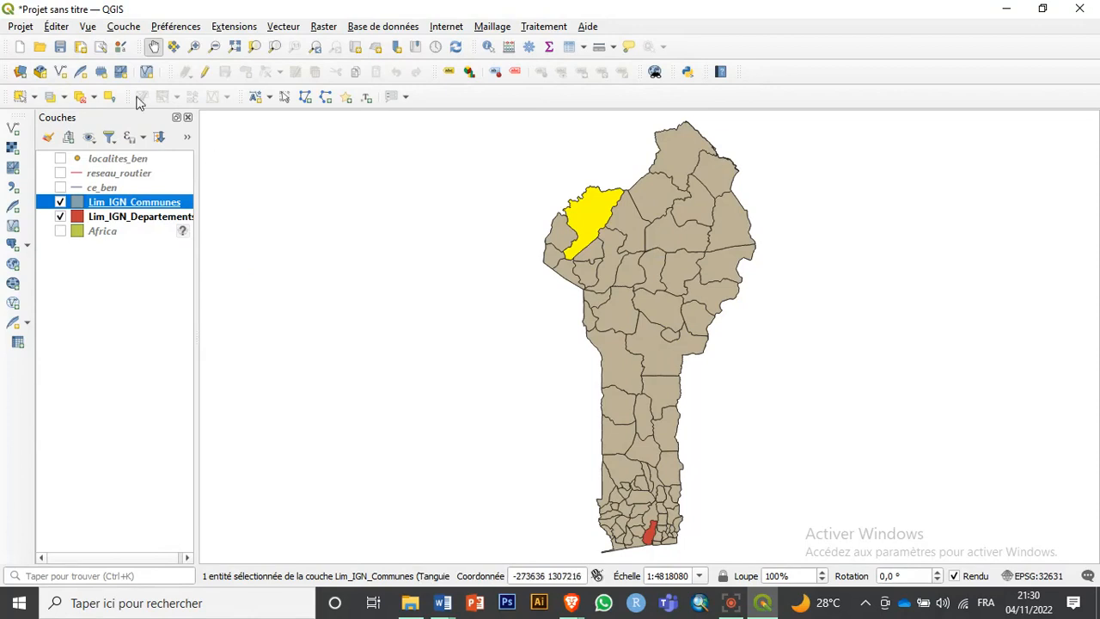
# Clear the communes selection and select the Tanguieta commune directly on the map
pyautogui.click(78, 98)
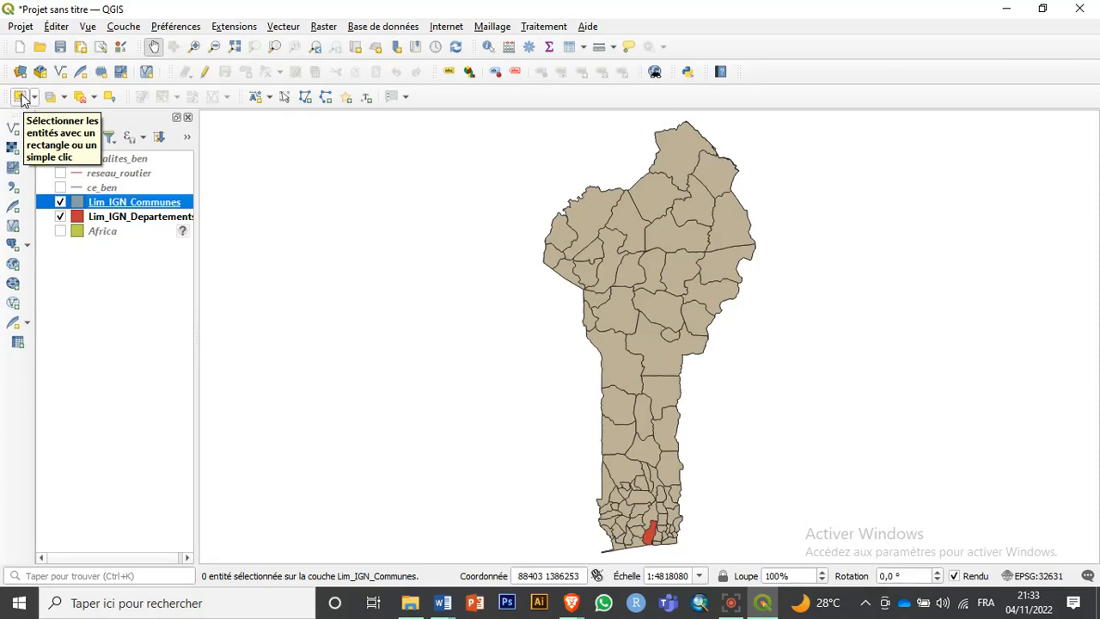
pyautogui.click(21, 99)
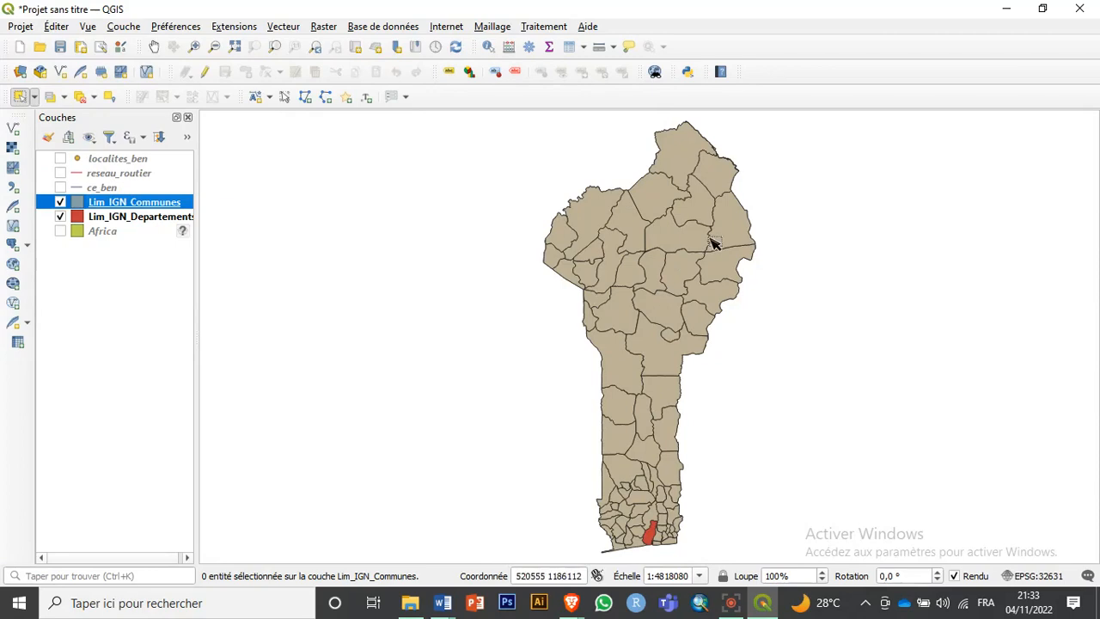
pyautogui.click(600, 226)
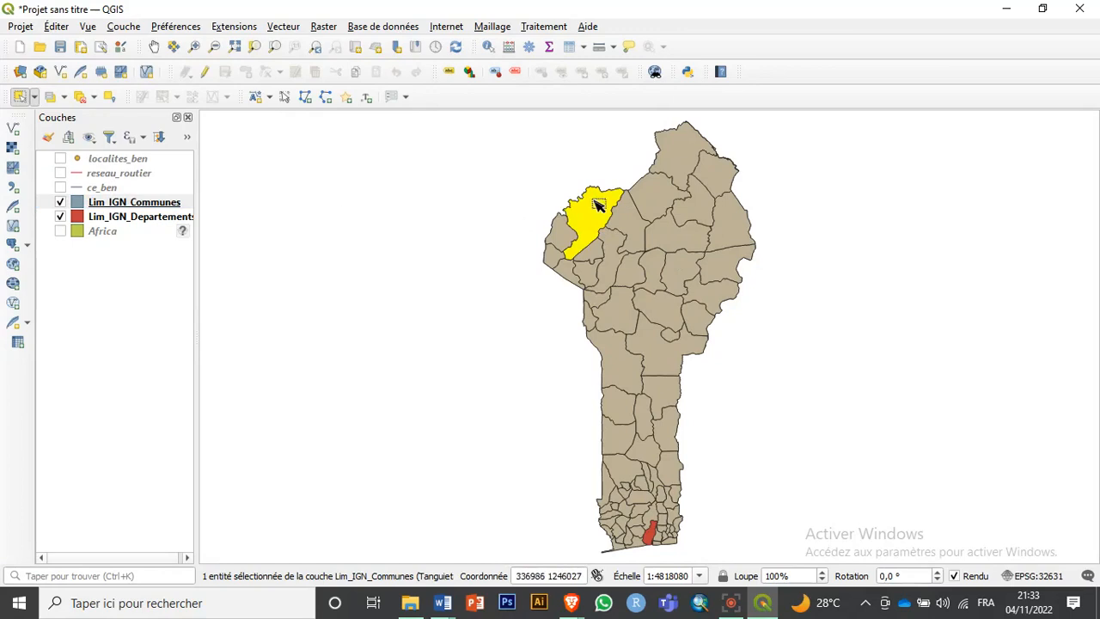
# Make Lim_IGN_Departements the active layer and select the Alibori, then the Borgou department on the map
pyautogui.click(140, 204)
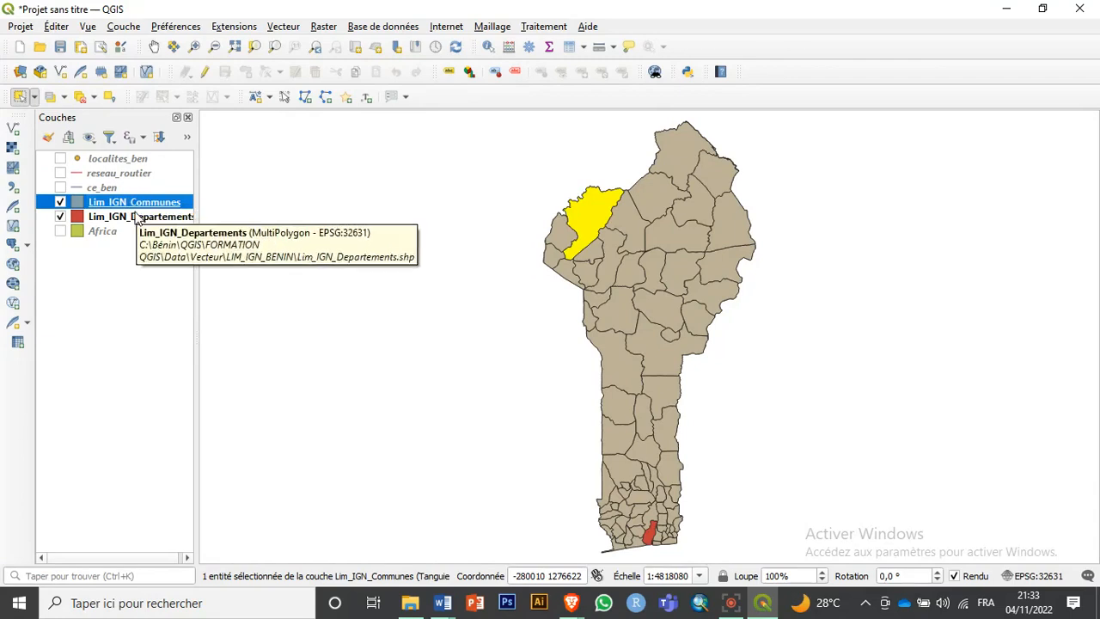
pyautogui.click(136, 217)
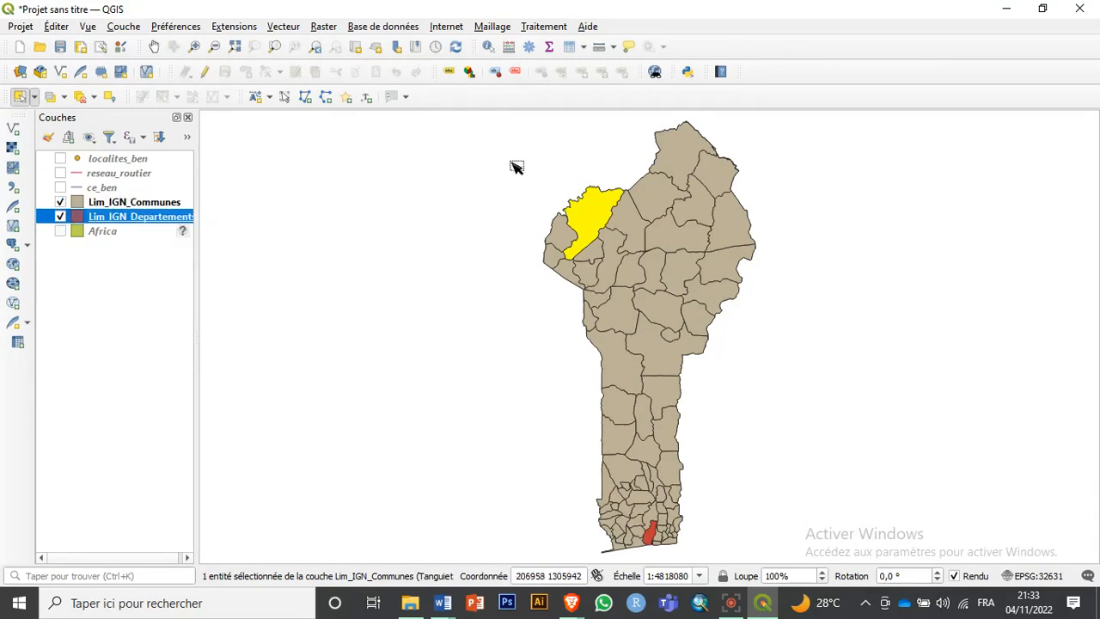
pyautogui.click(674, 209)
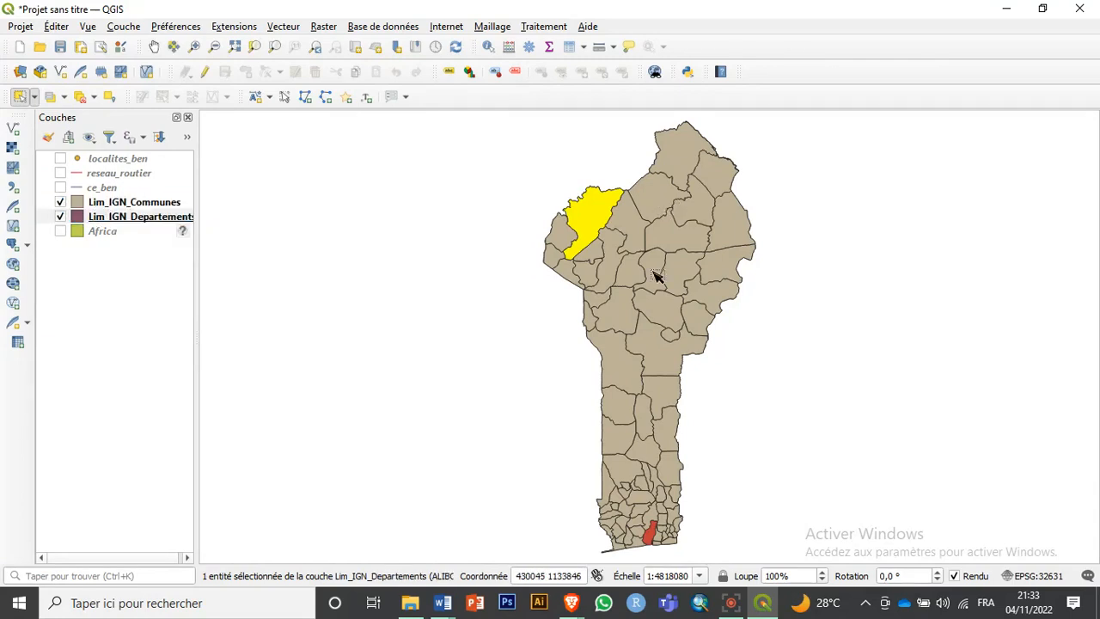
pyautogui.click(657, 300)
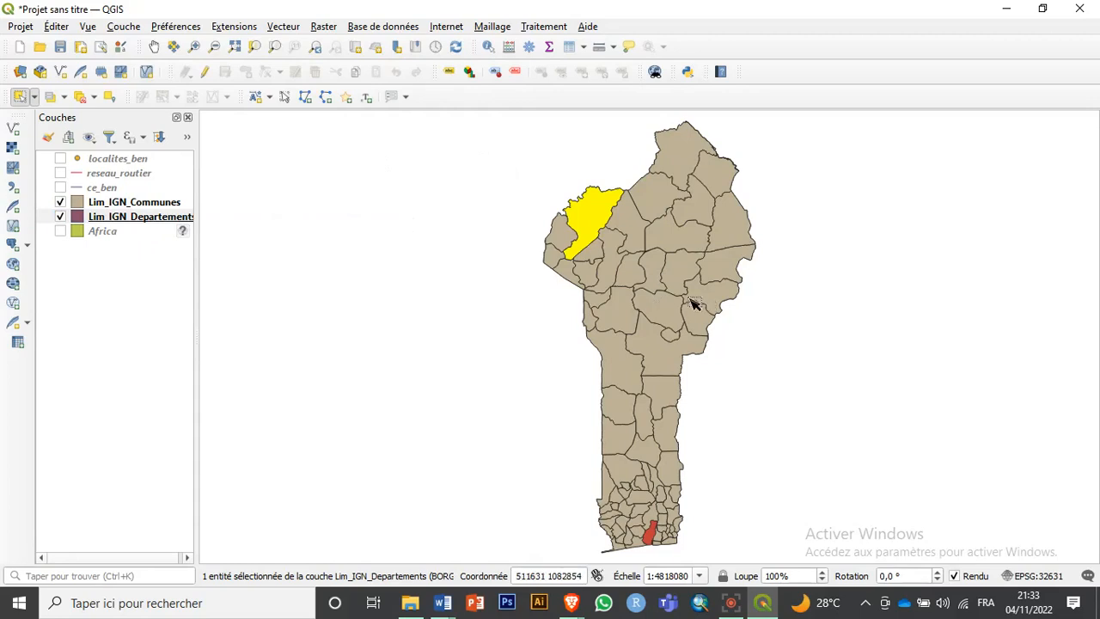
# Make Lim_IGN_Communes the active layer again and select the Kandi commune on the map
pyautogui.click(142, 203)
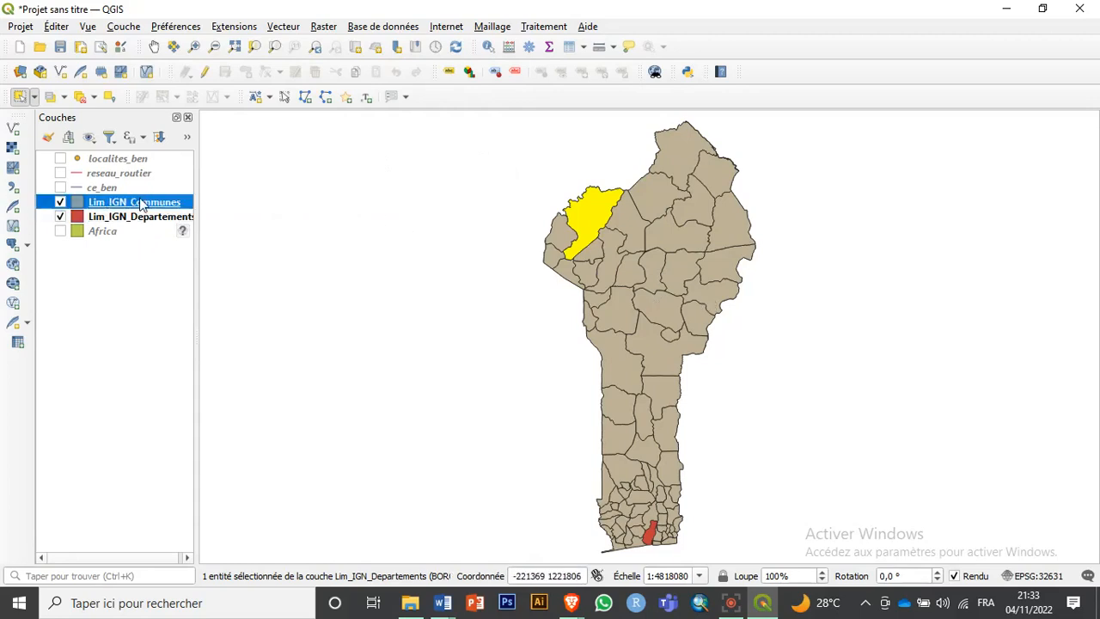
pyautogui.click(669, 233)
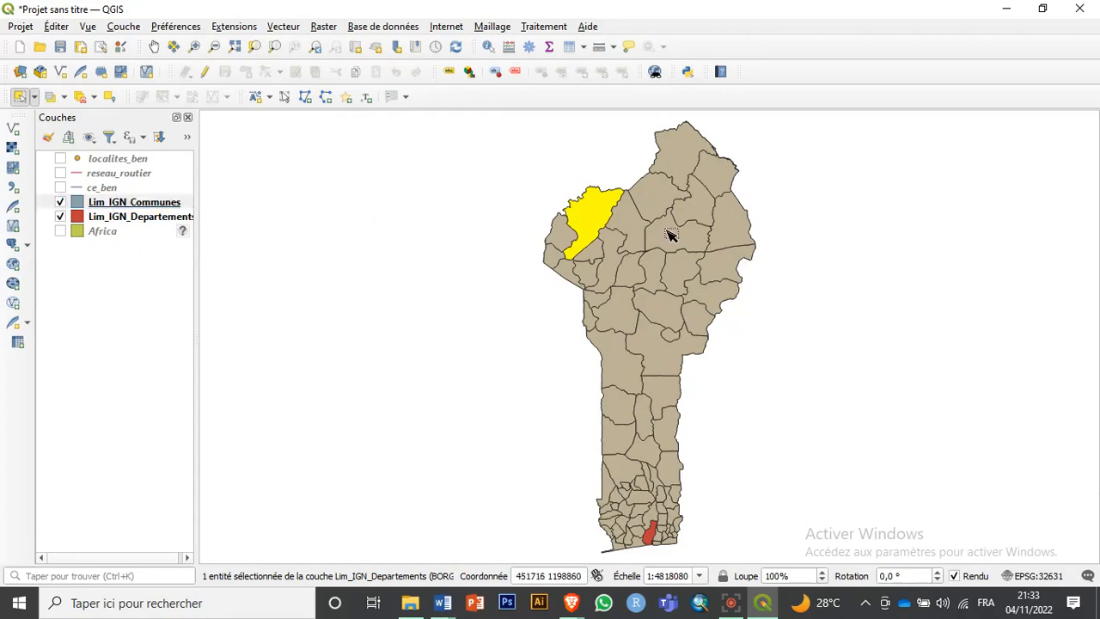
pyautogui.click(699, 209)
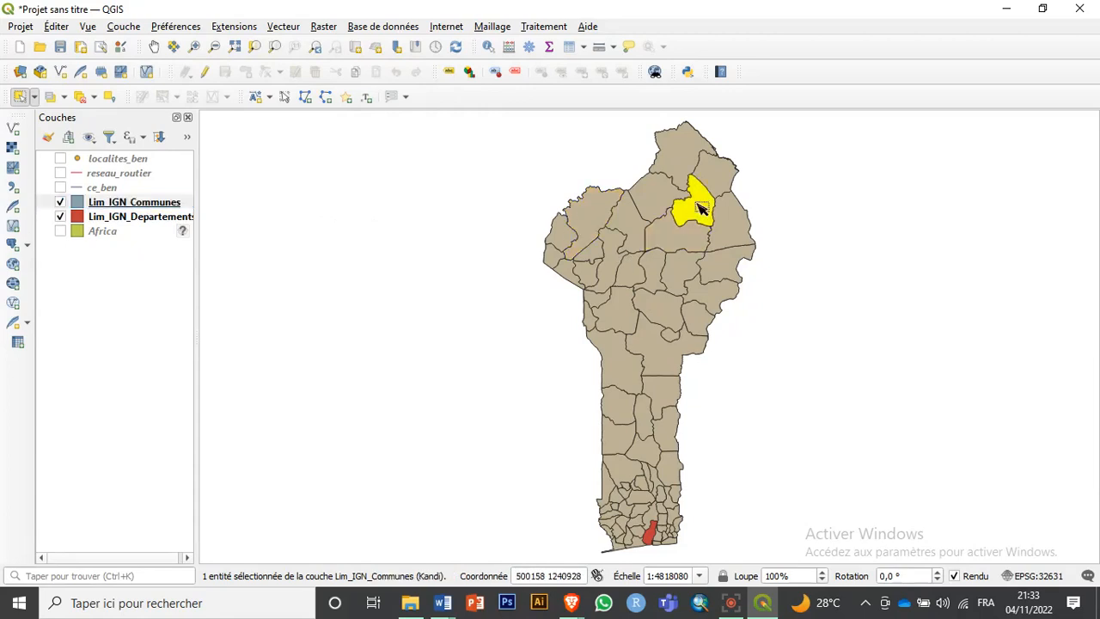
# Select the Tanguieta commune on the map and locate its record in the Lim_IGN_Communes attribute table
pyautogui.click(601, 222)
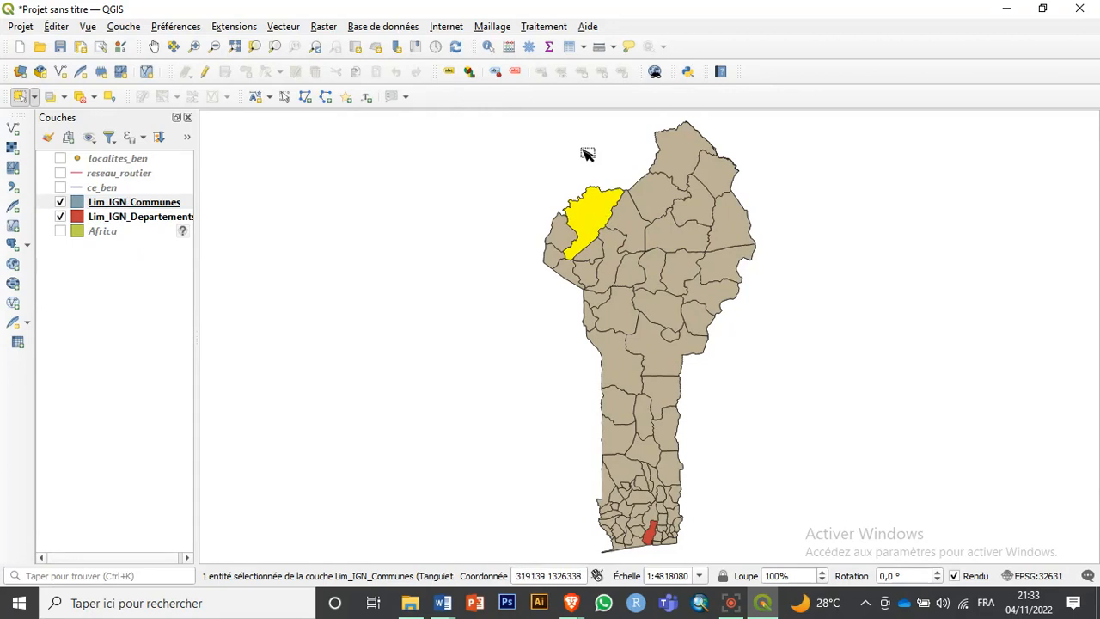
pyautogui.click(569, 47)
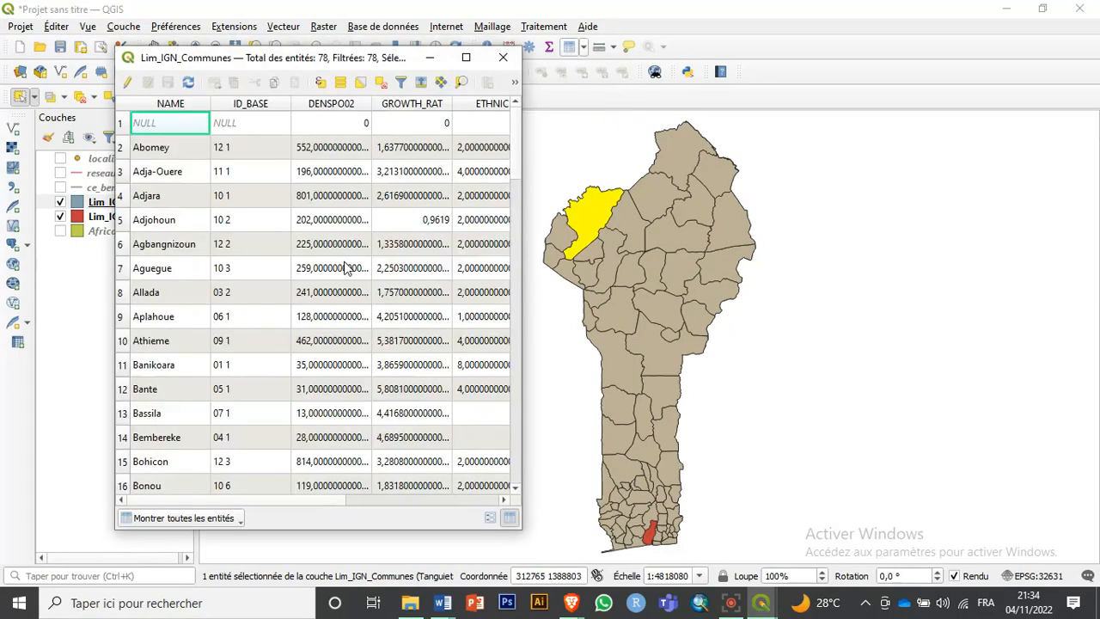
pyautogui.scroll(-11, 346, 269)
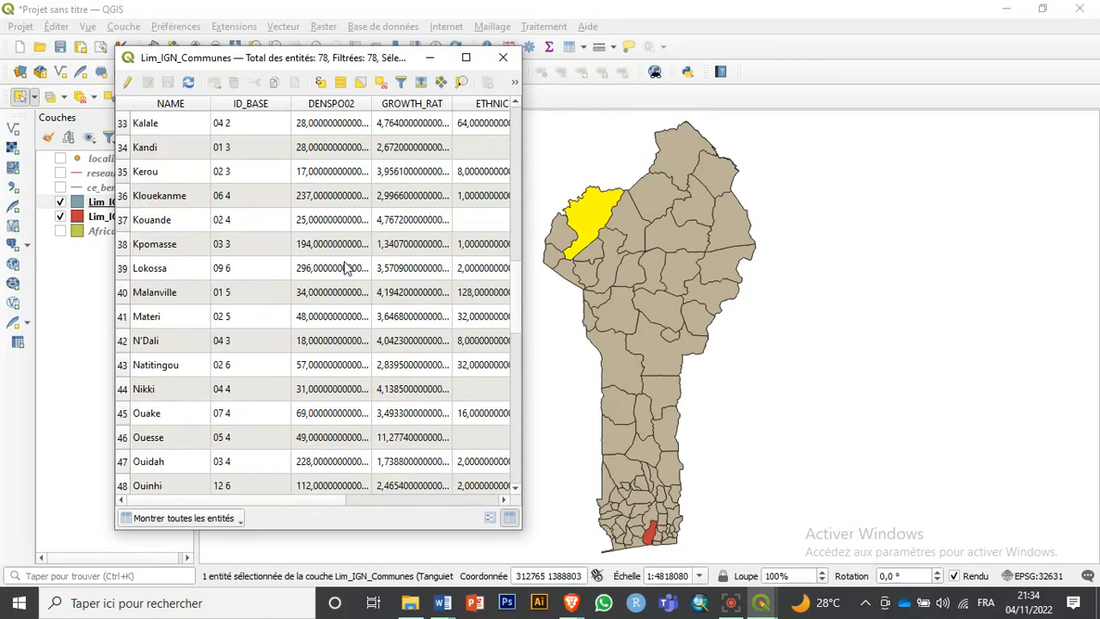
pyautogui.scroll(-9, 347, 269)
pyautogui.scroll(2, 346, 269)
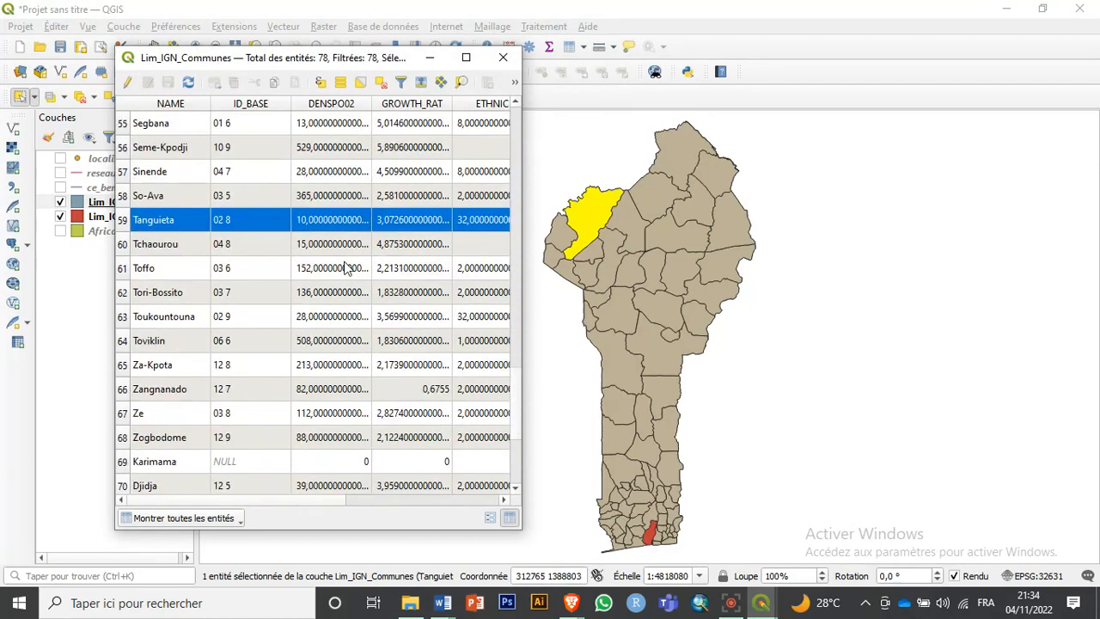
pyautogui.scroll(2, 346, 269)
pyautogui.scroll(-2, 346, 269)
pyautogui.scroll(1, 346, 269)
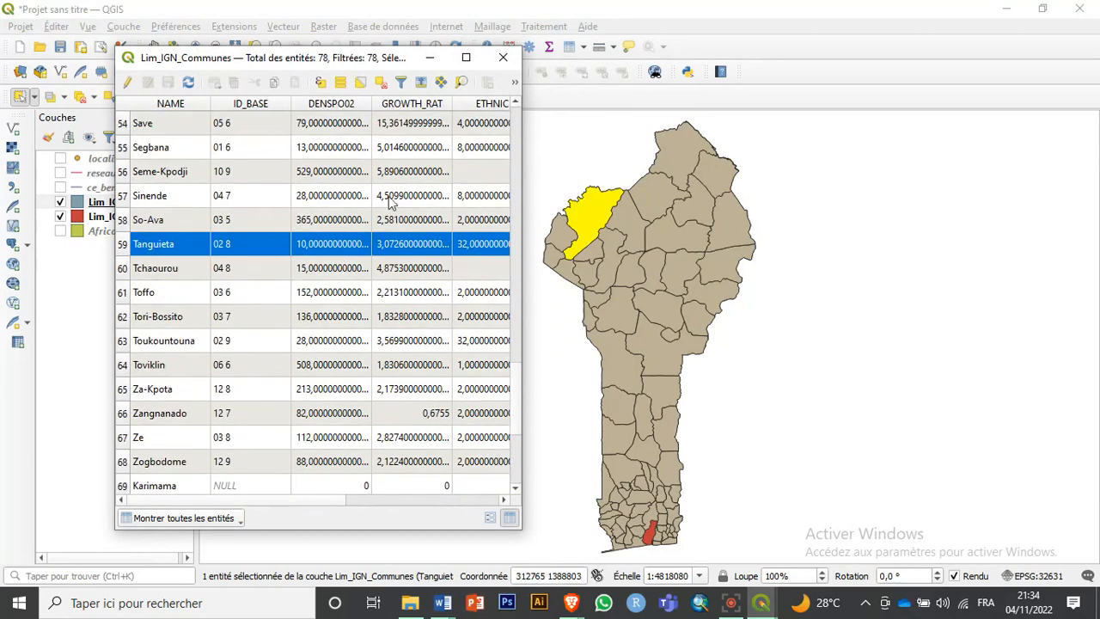
pyautogui.click(509, 60)
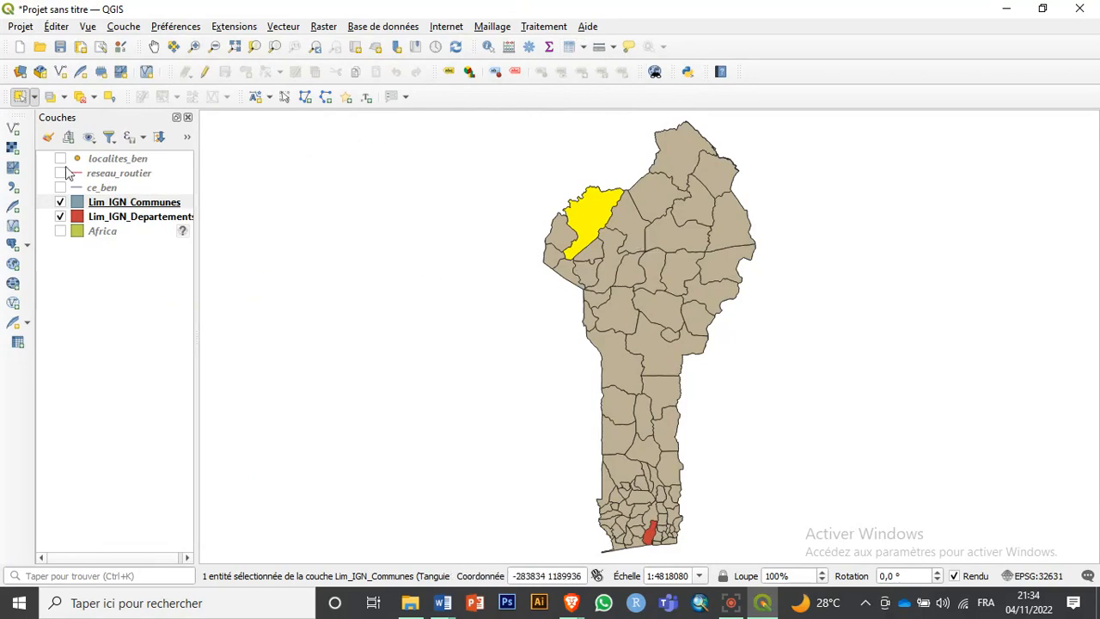
# Start the Couper geoprocessing tool with Lim_IGN_Communes as the source layer, restricted to selected features only
pyautogui.click(152, 47)
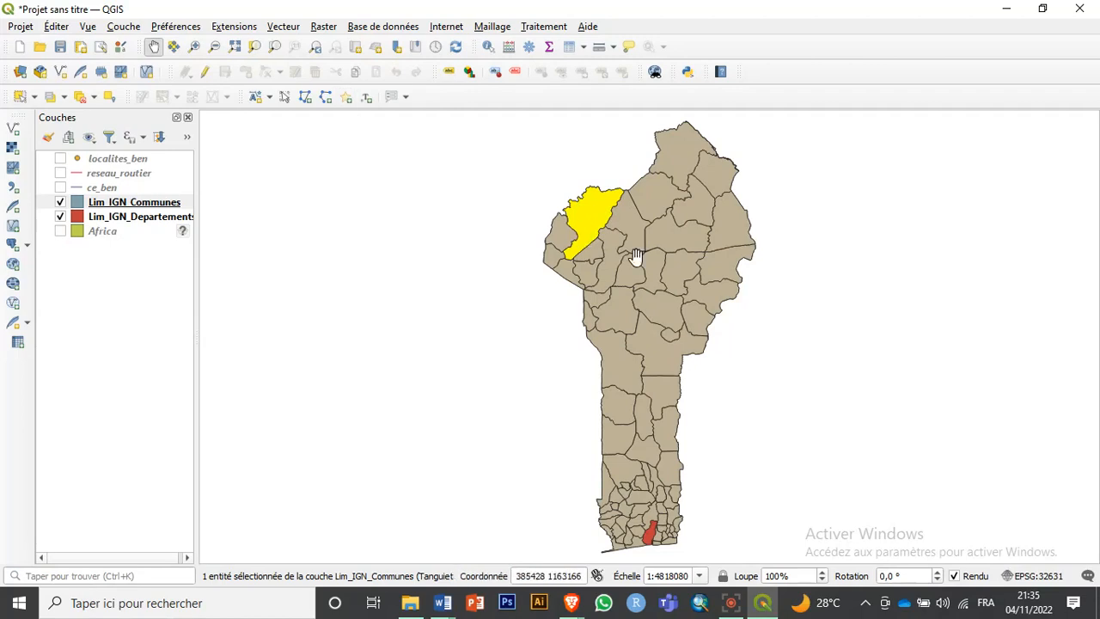
pyautogui.click(288, 31)
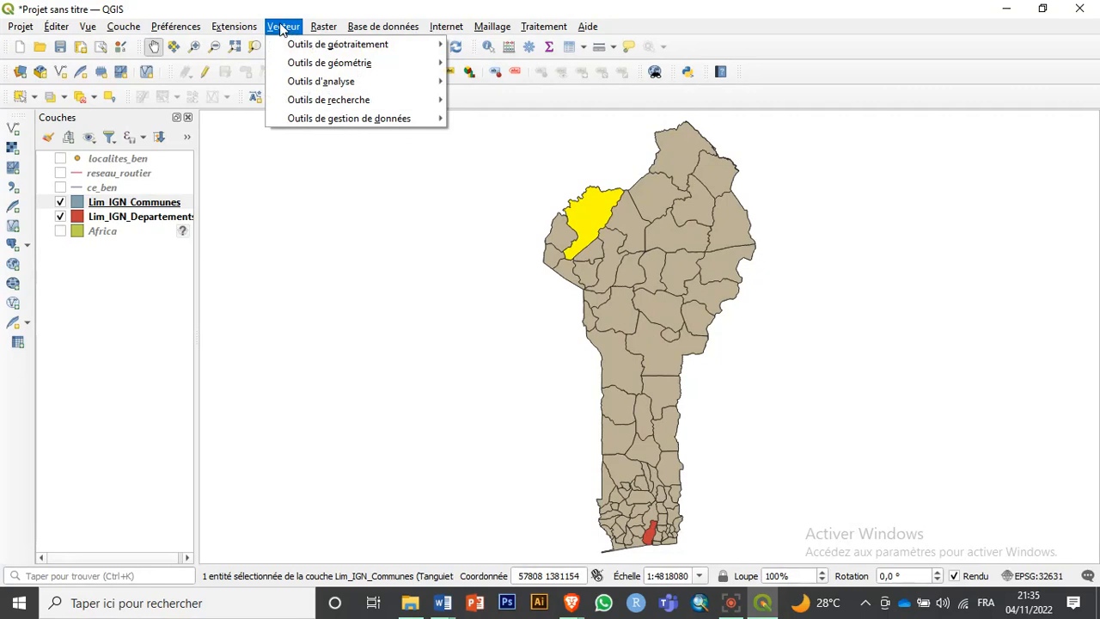
pyautogui.moveTo(305, 48)
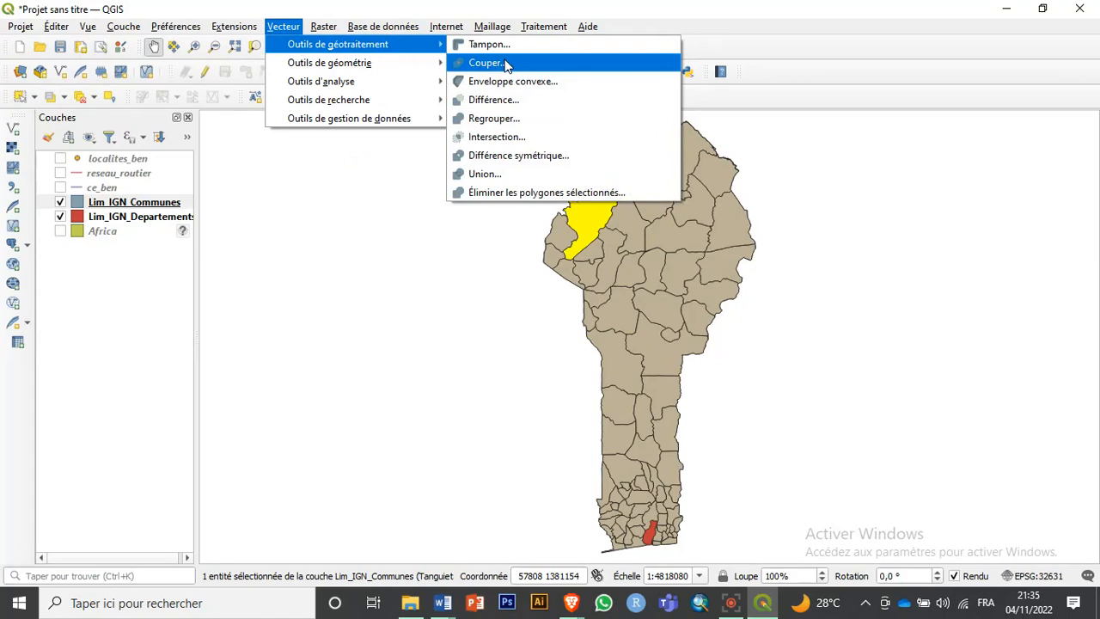
pyautogui.click(506, 64)
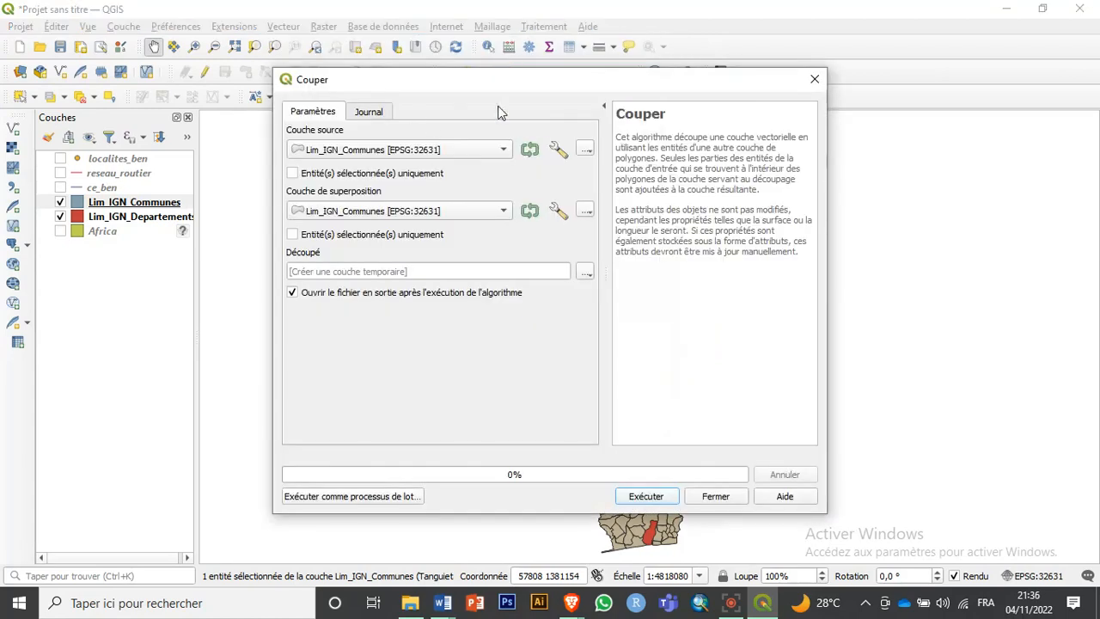
pyautogui.moveTo(585, 78); pyautogui.dragTo(503, 64)
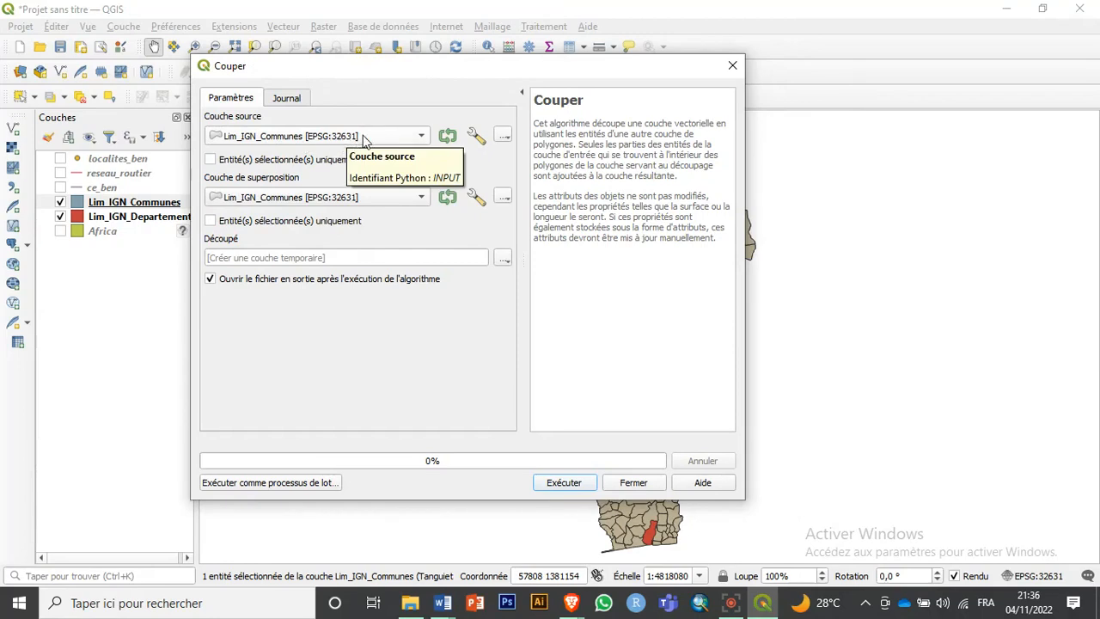
pyautogui.click(363, 135)
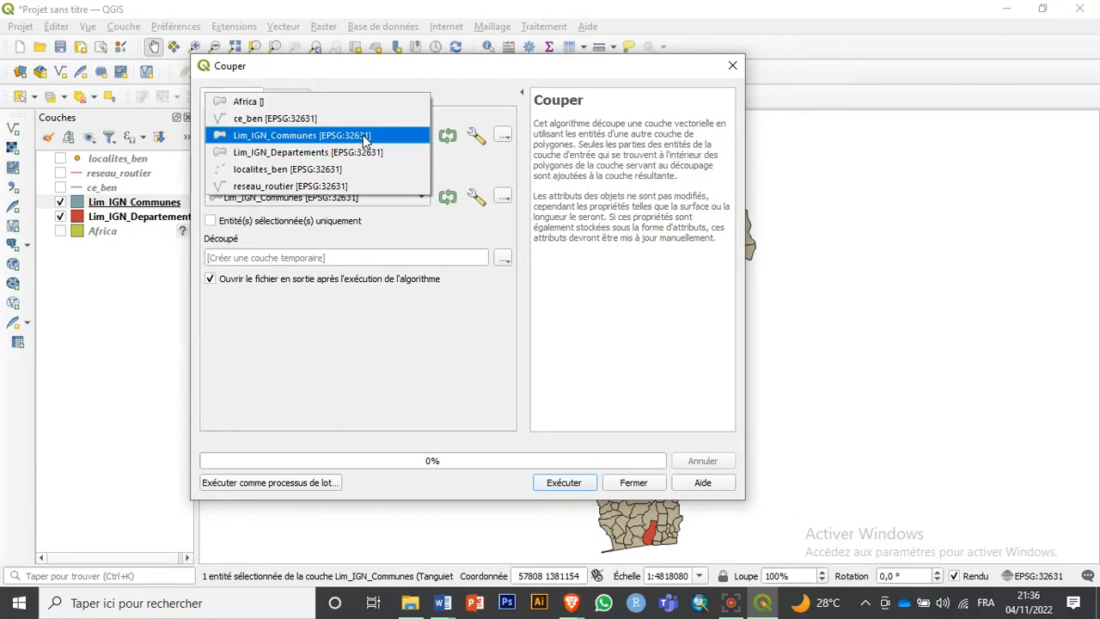
pyautogui.click(365, 137)
pyautogui.click(421, 137)
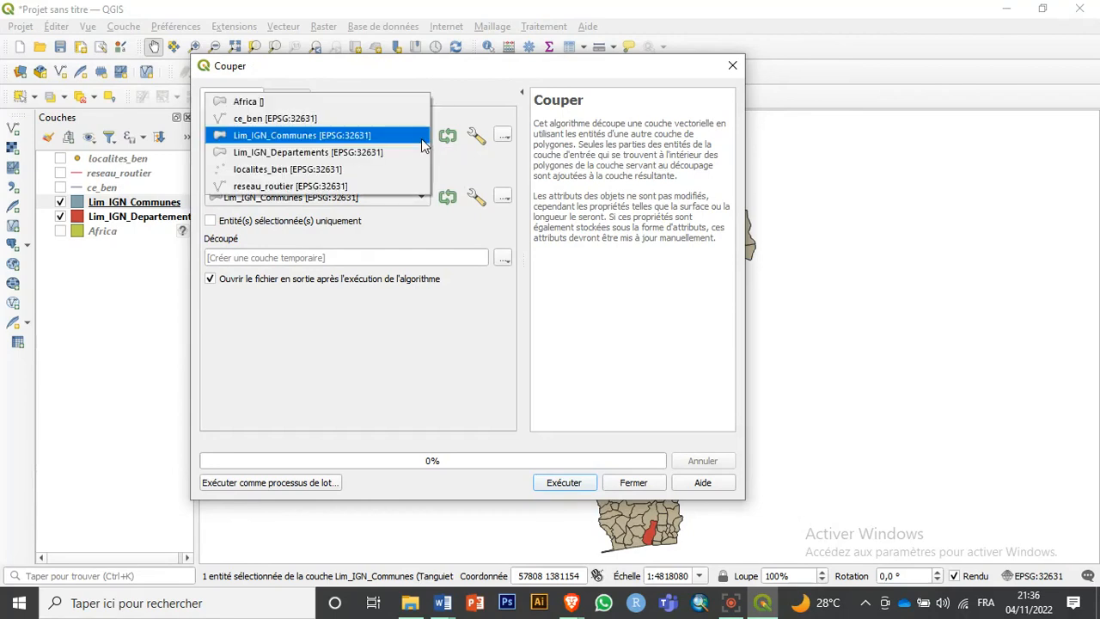
pyautogui.click(357, 137)
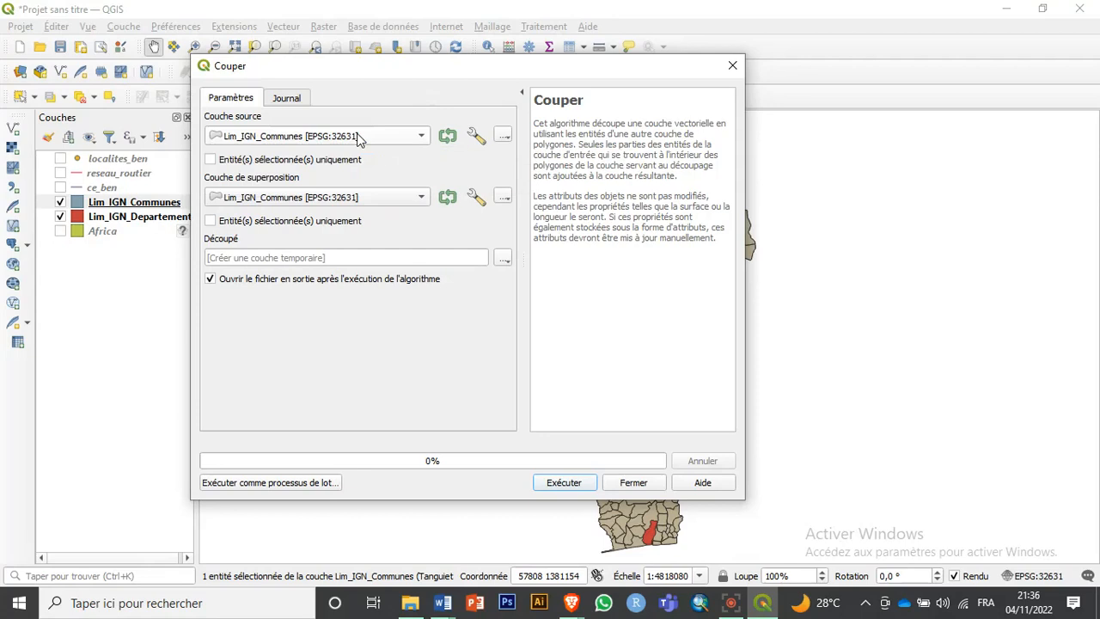
pyautogui.click(211, 161)
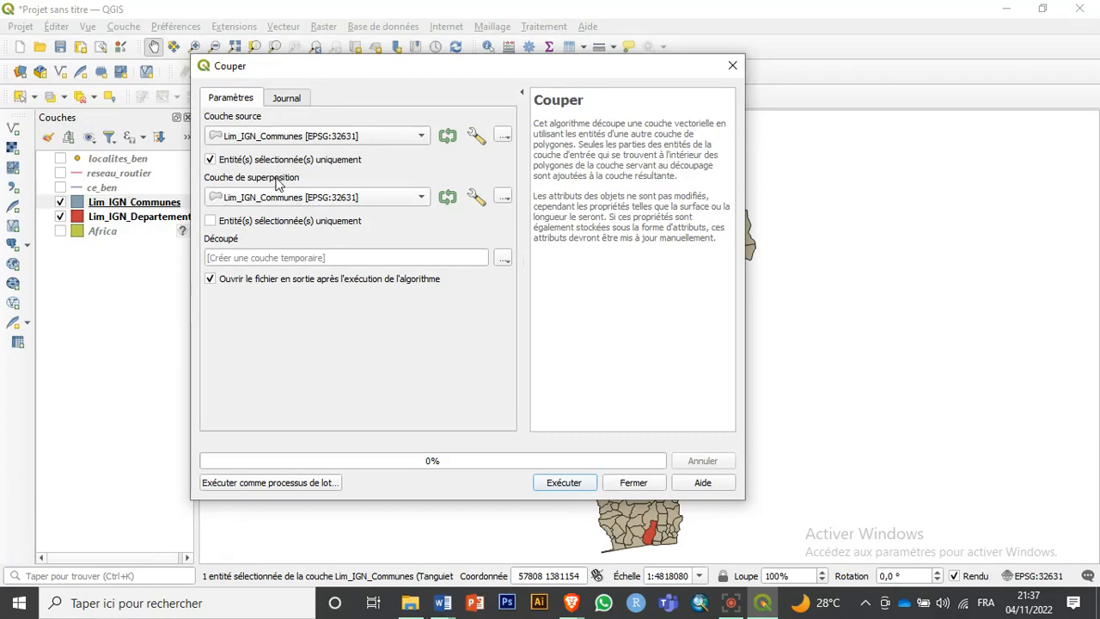
# Use Lim_IGN_Communes as the overlay layer for the clip, restricted to its selected features only
pyautogui.click(307, 198)
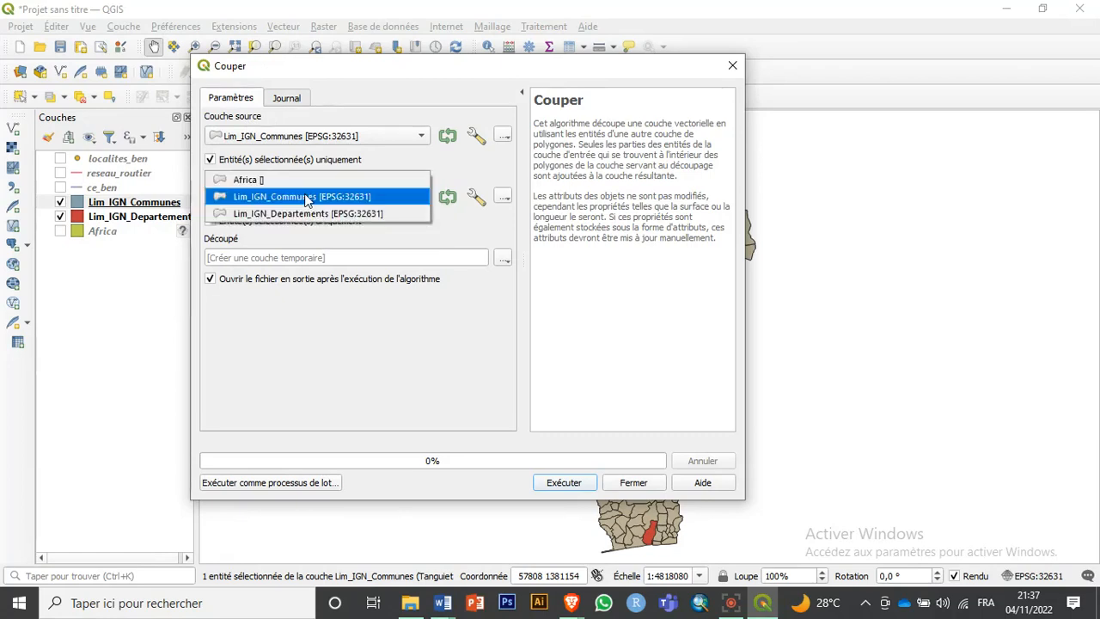
pyautogui.click(307, 198)
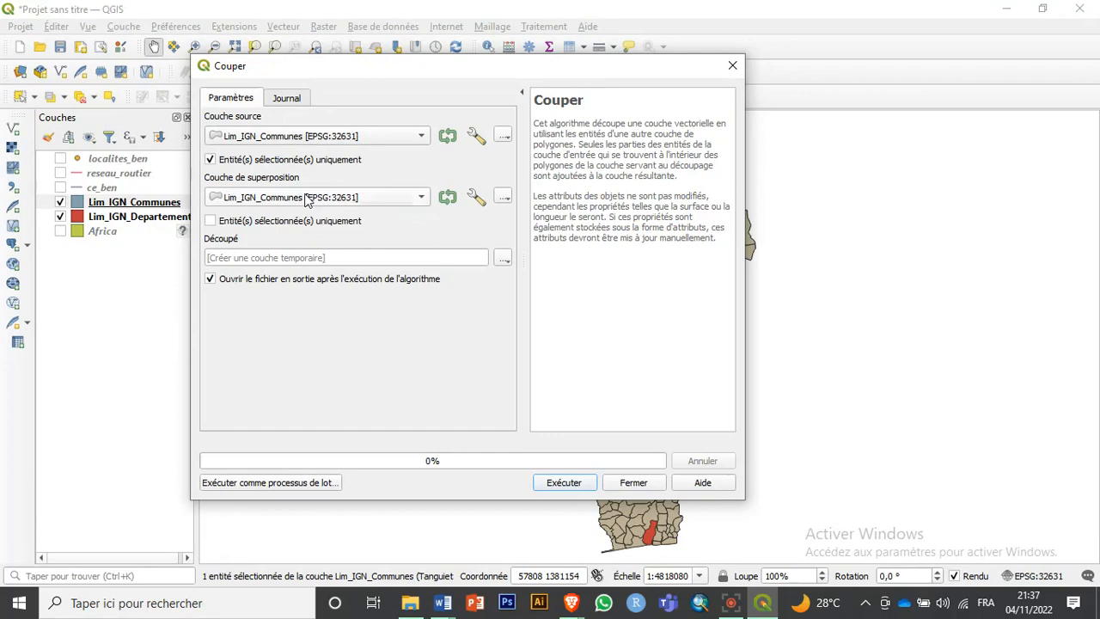
pyautogui.click(211, 221)
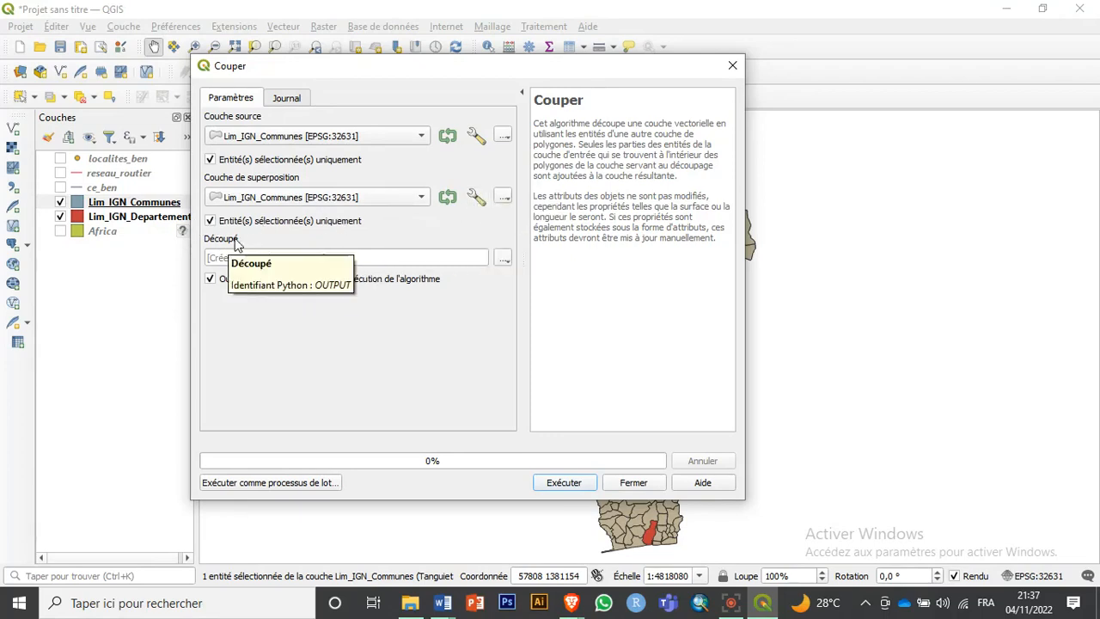
# Choose to save the clipped output to a file and create and open a new folder EXO QGIS inside C:\Bénin
pyautogui.click(502, 259)
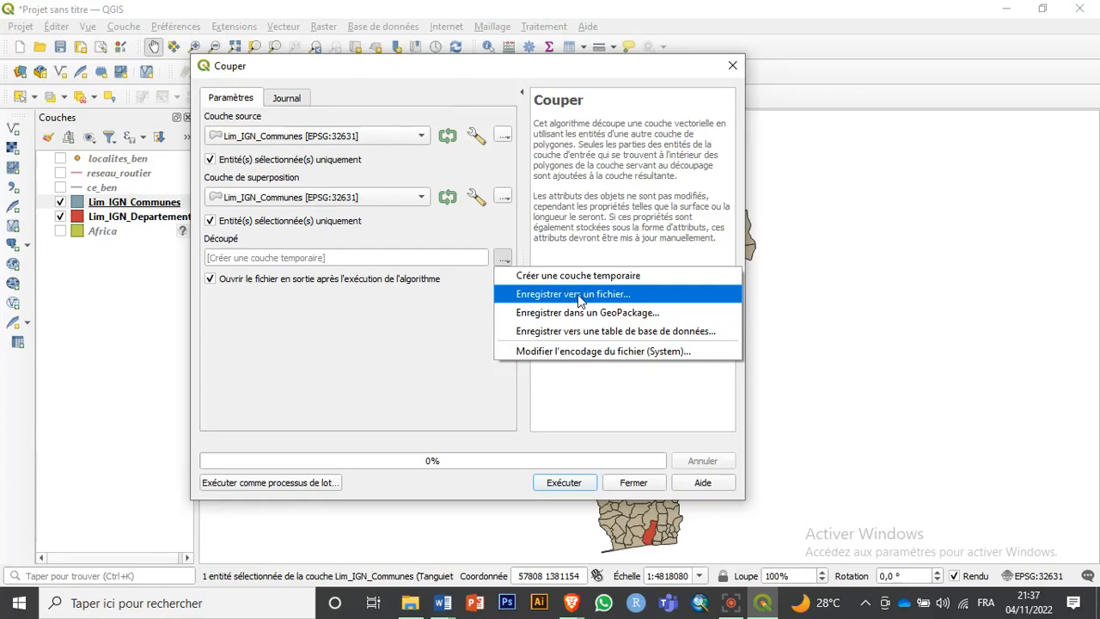
pyautogui.click(579, 297)
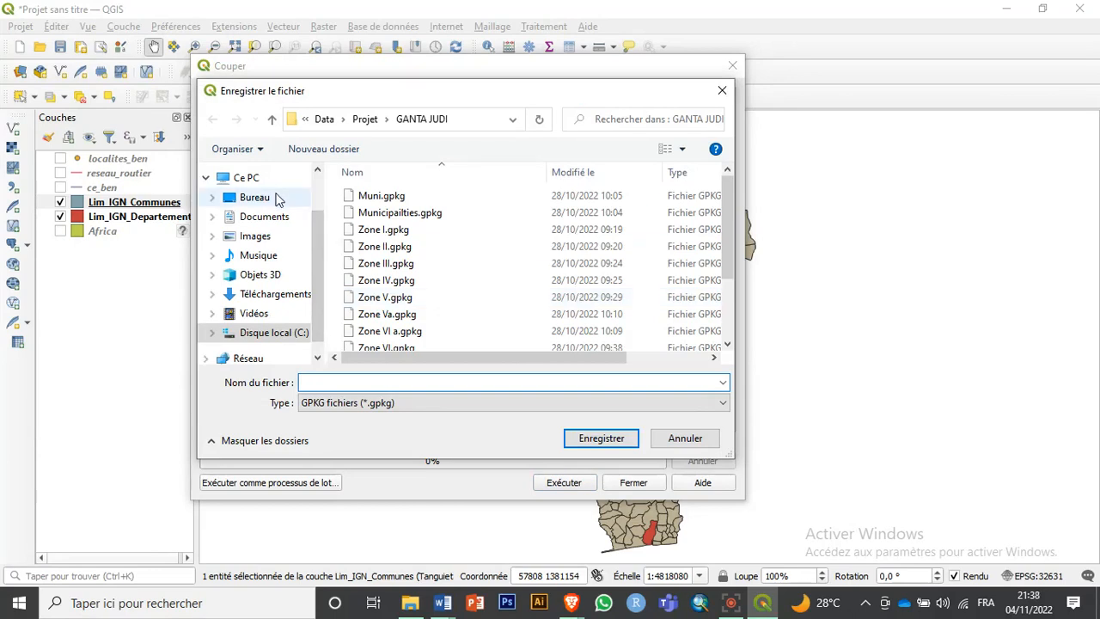
pyautogui.click(274, 338)
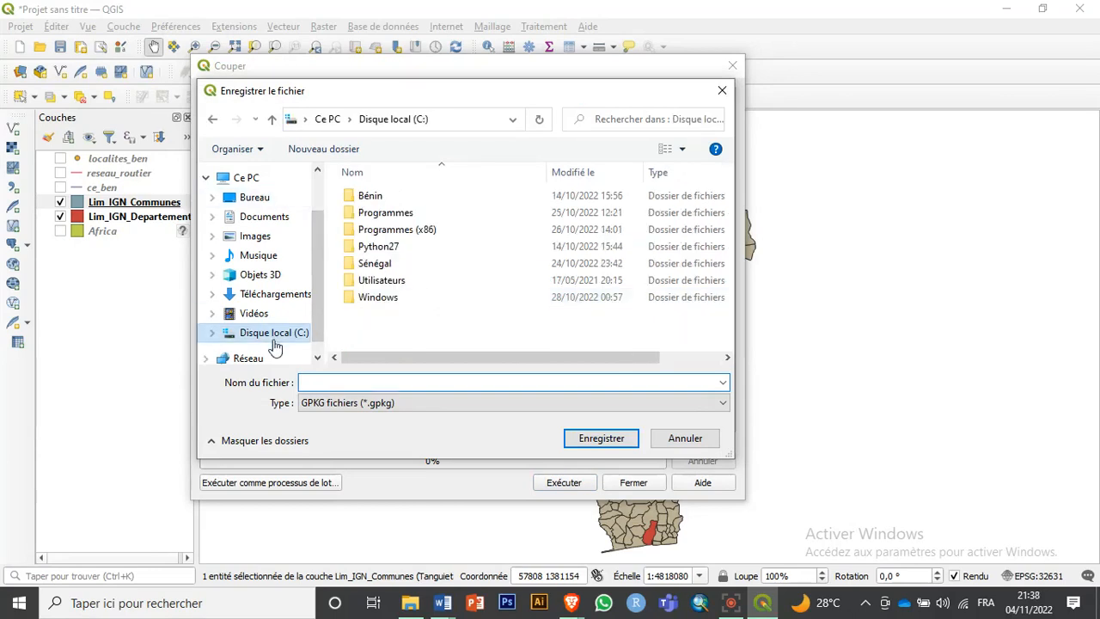
pyautogui.doubleClick(397, 200)
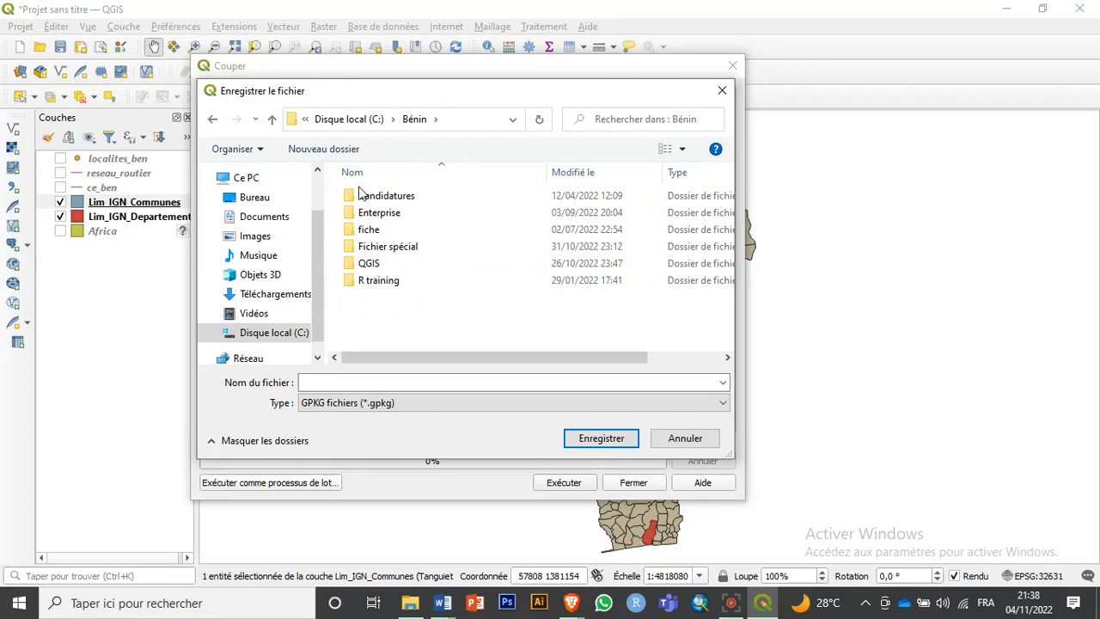
pyautogui.click(336, 147)
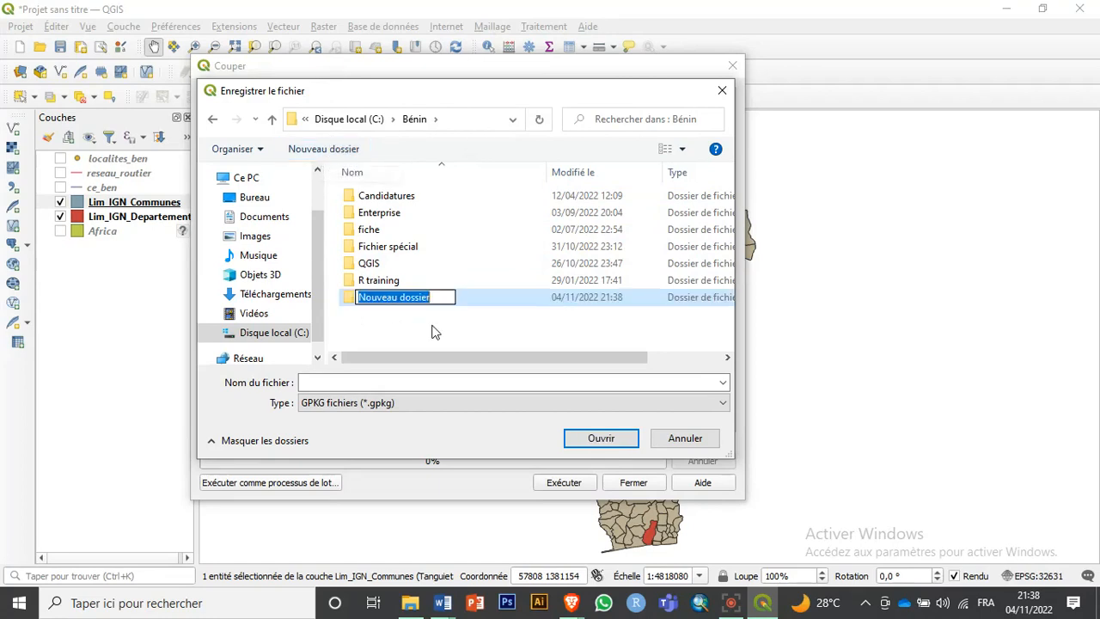
pyautogui.write('EX')
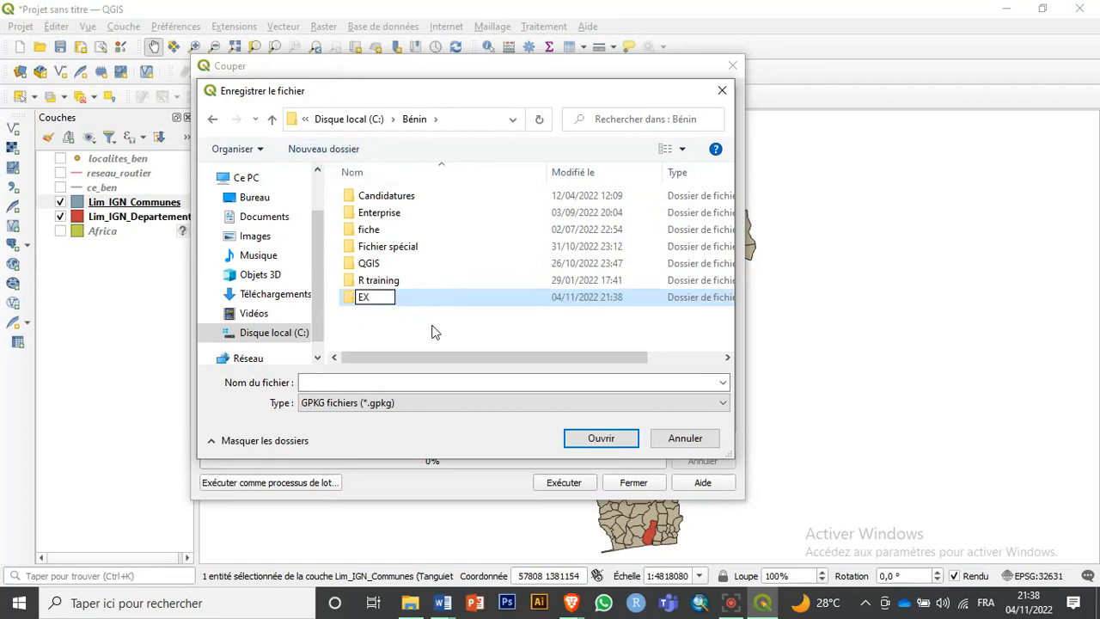
pyautogui.write('O QGIS')
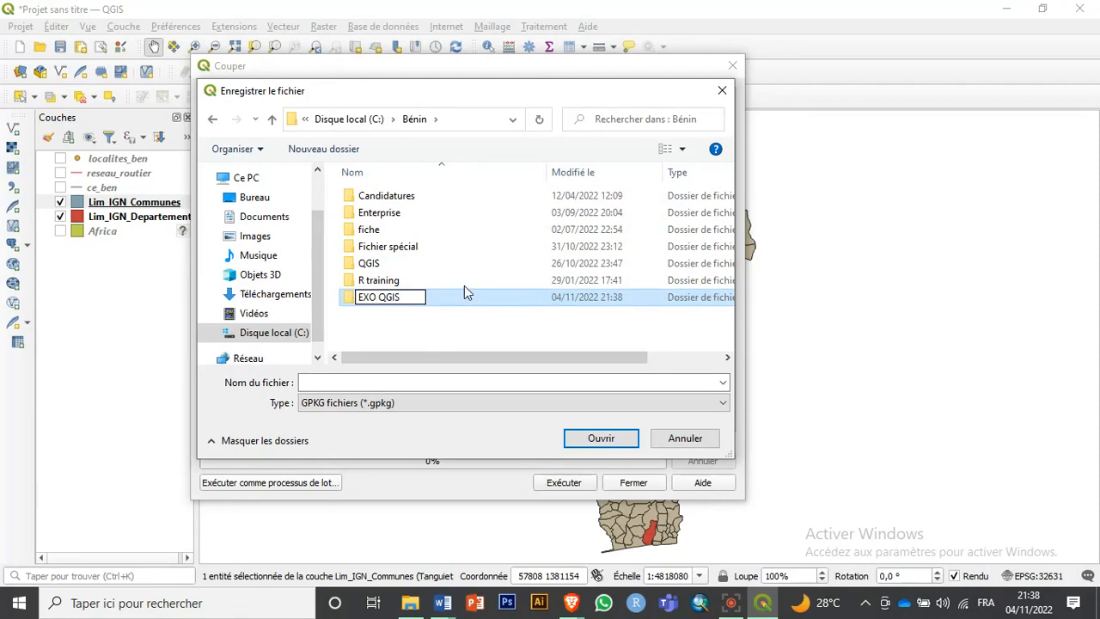
pyautogui.click(457, 300)
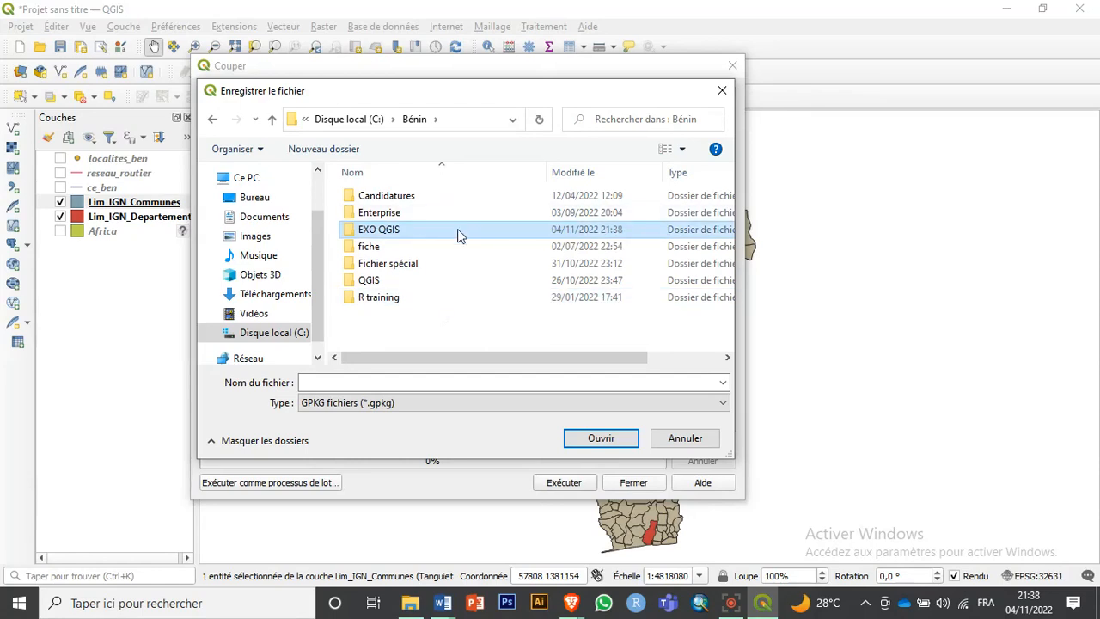
pyautogui.doubleClick(457, 235)
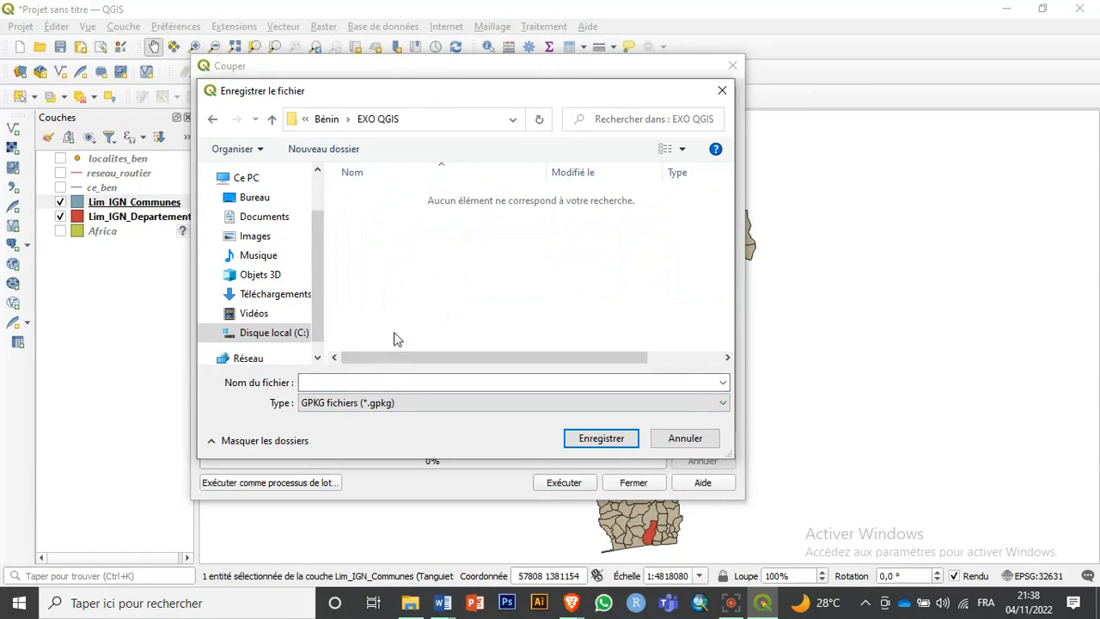
# Name the clipped output file Tanguiéta and save it in GPKG format in the EXO QGIS folder
pyautogui.click(335, 382)
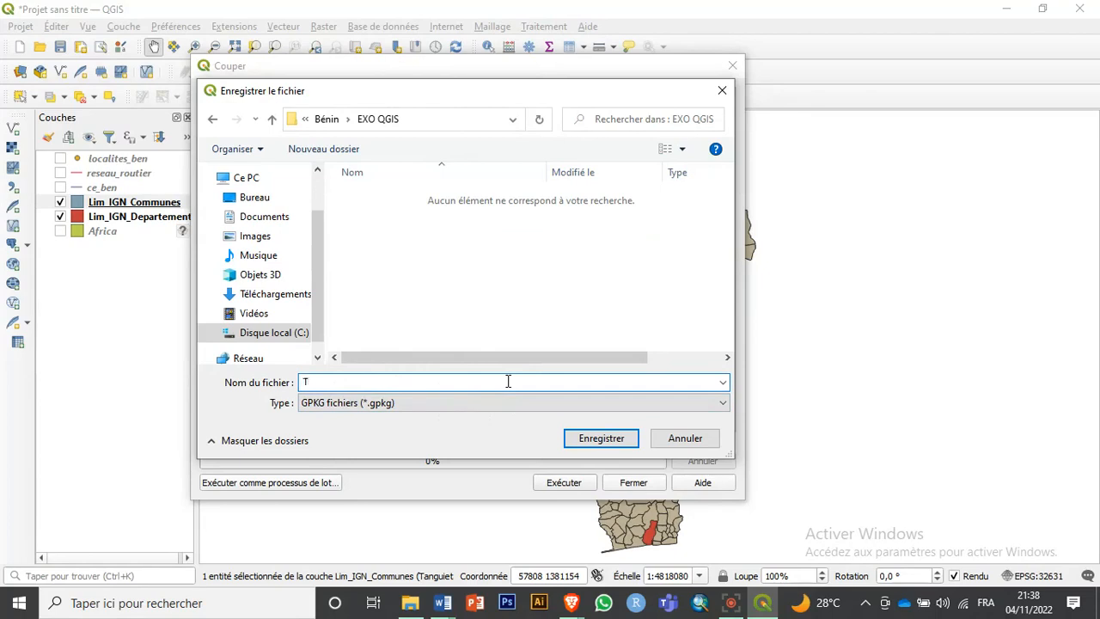
pyautogui.write('Tanguiéta')
pyautogui.press('Tab')
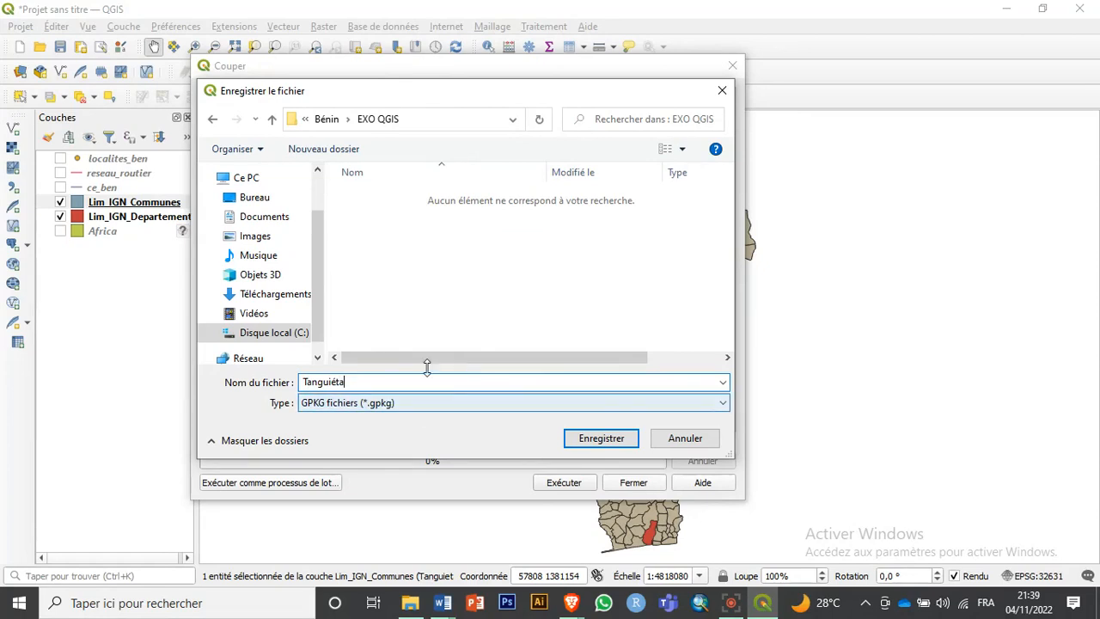
pyautogui.click(612, 438)
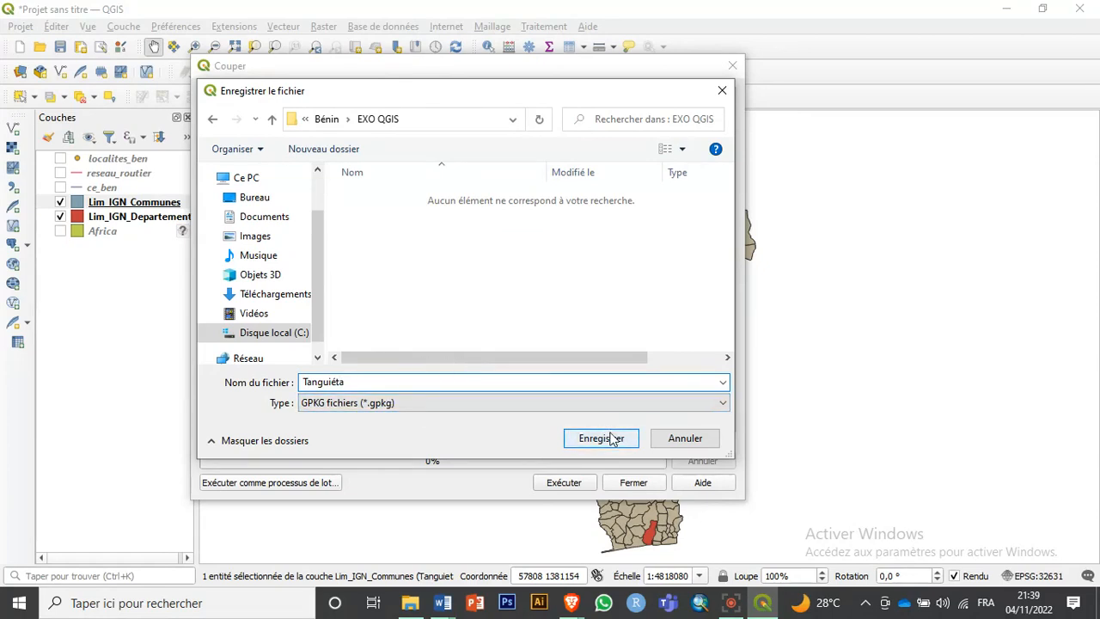
pyautogui.click(612, 440)
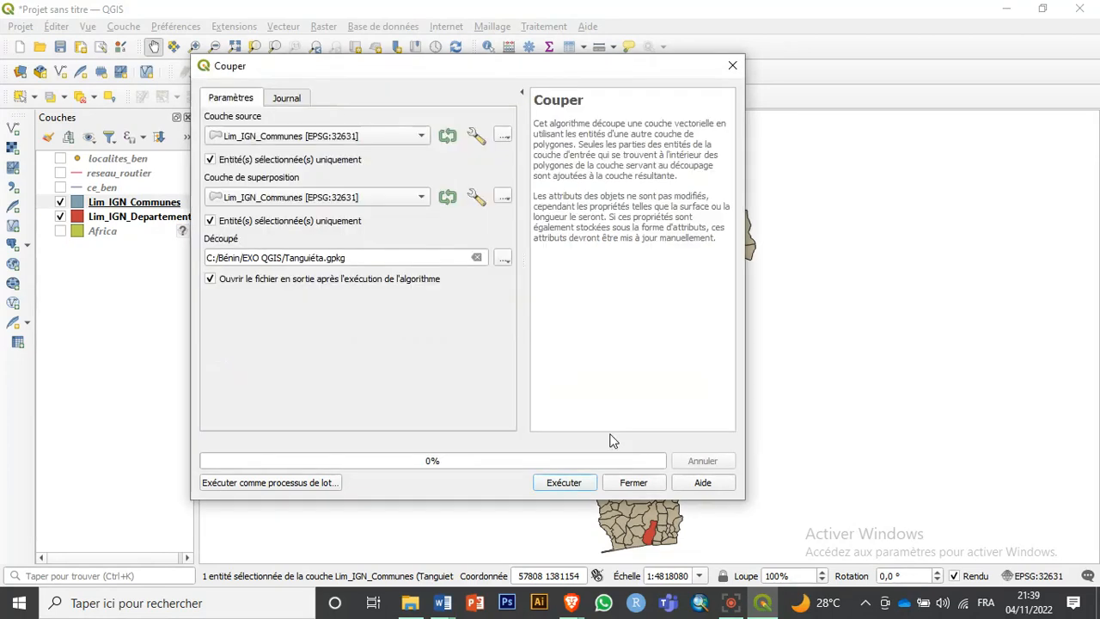
# Run the clip, close its dialog, and hide the Lim_IGN_Communes and Lim_IGN_Departements layers to isolate the Tanguiéta layer
pyautogui.click(564, 483)
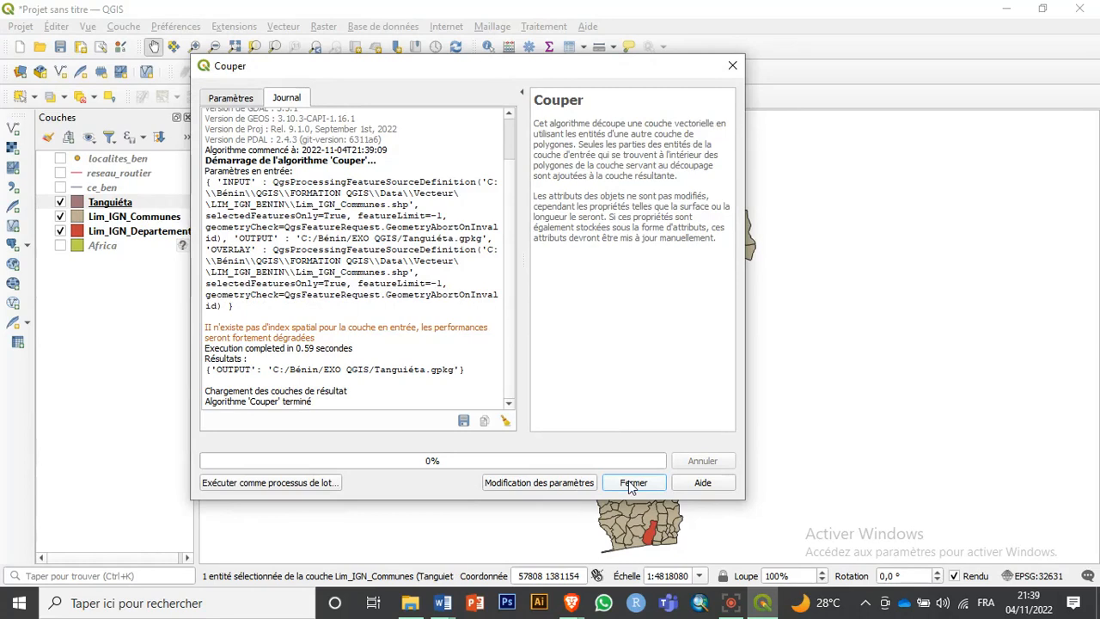
pyautogui.click(632, 484)
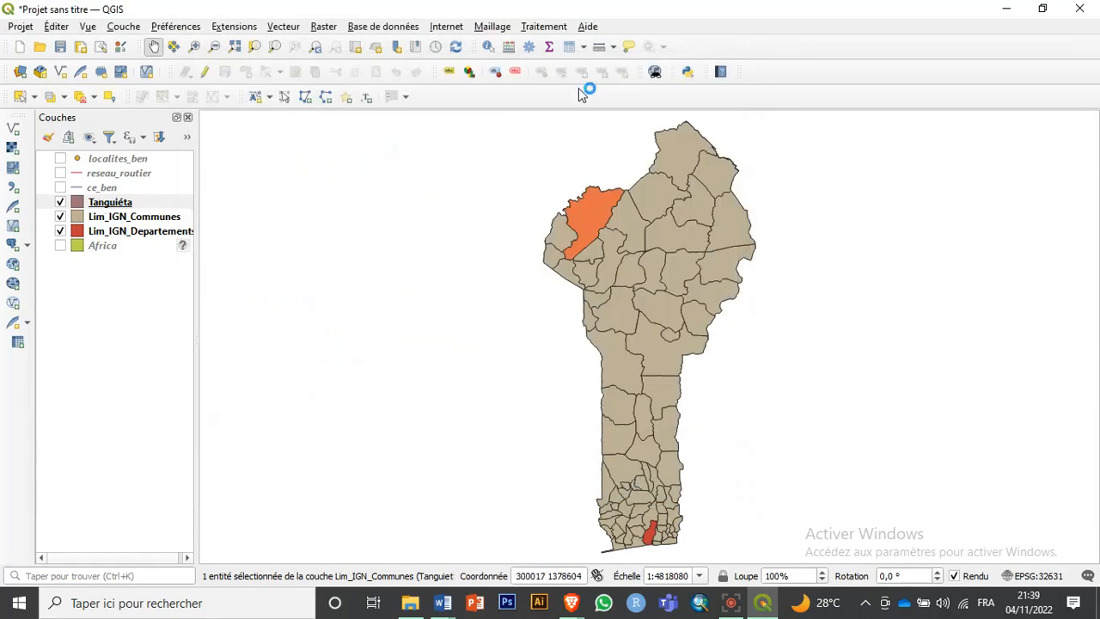
pyautogui.click(60, 216)
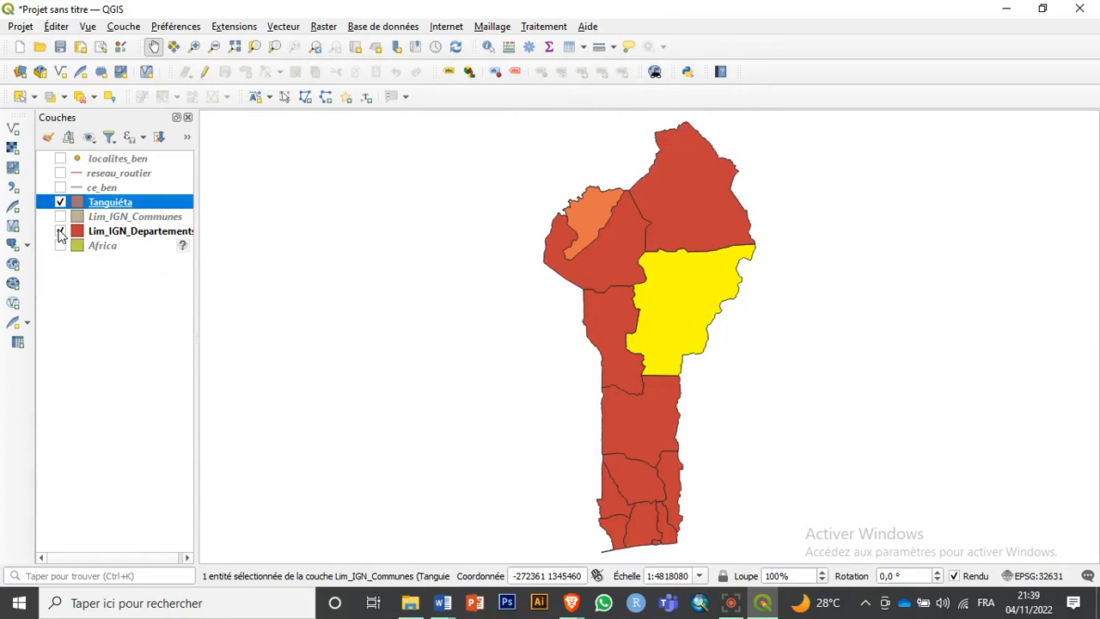
pyautogui.click(60, 232)
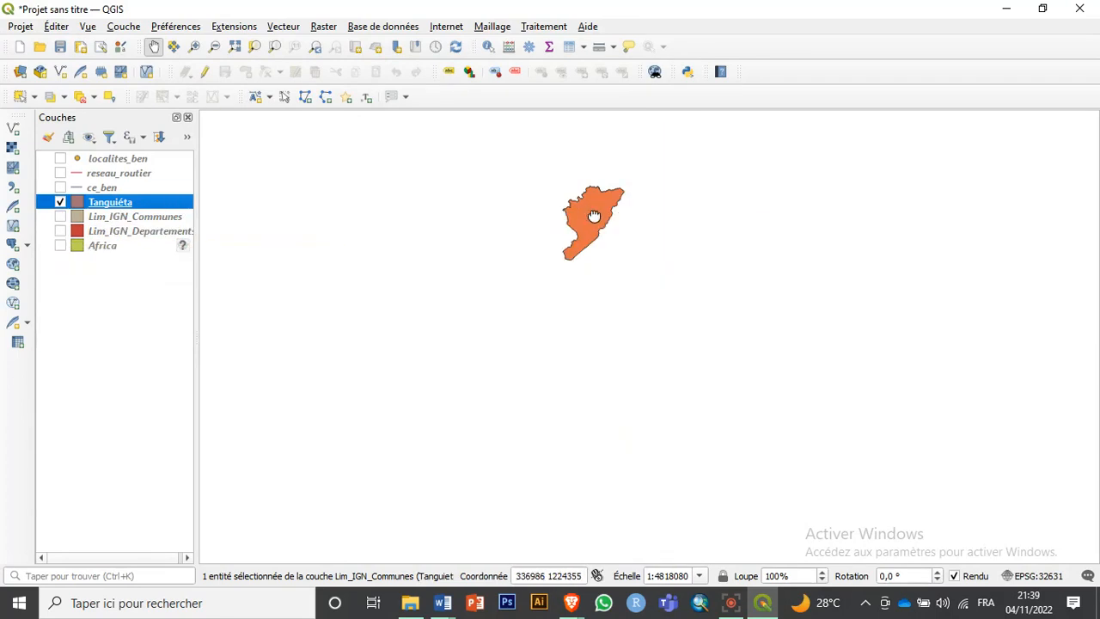
# Examine the shape and outline of the clipped Tanguiéta layer at several scales
pyautogui.moveTo(590, 216); pyautogui.dragTo(649, 332)
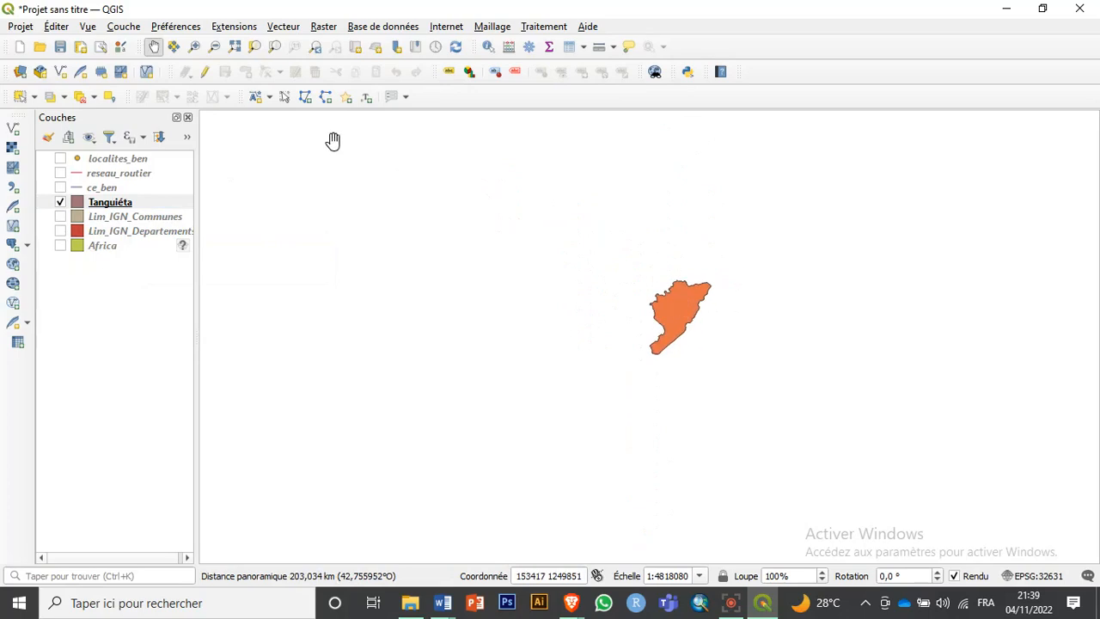
pyautogui.click(233, 50)
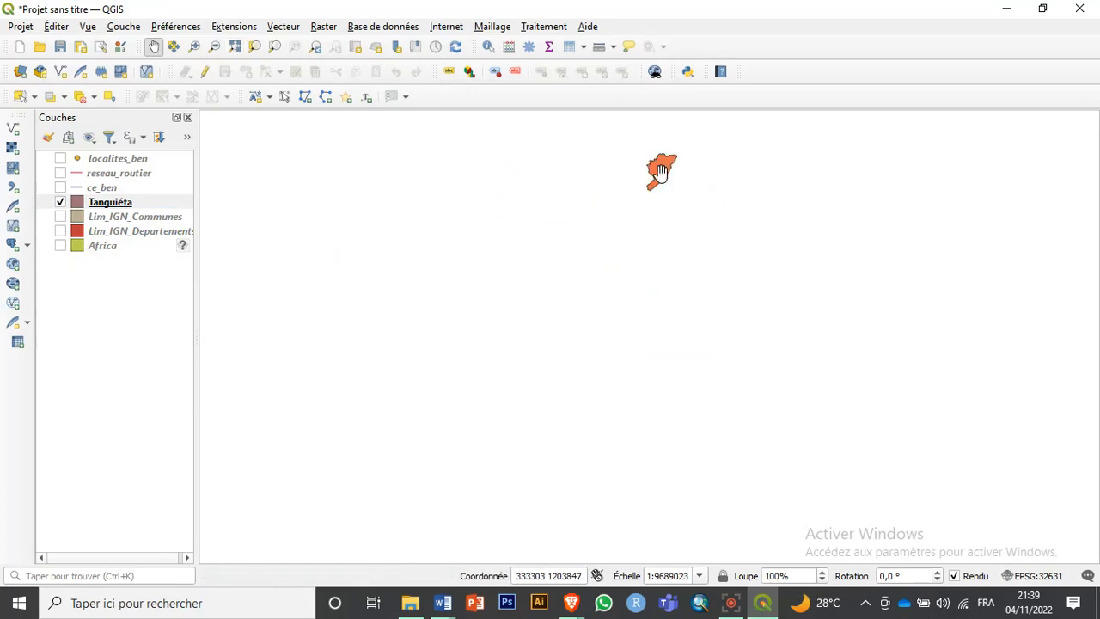
pyautogui.moveTo(660, 174); pyautogui.dragTo(612, 307)
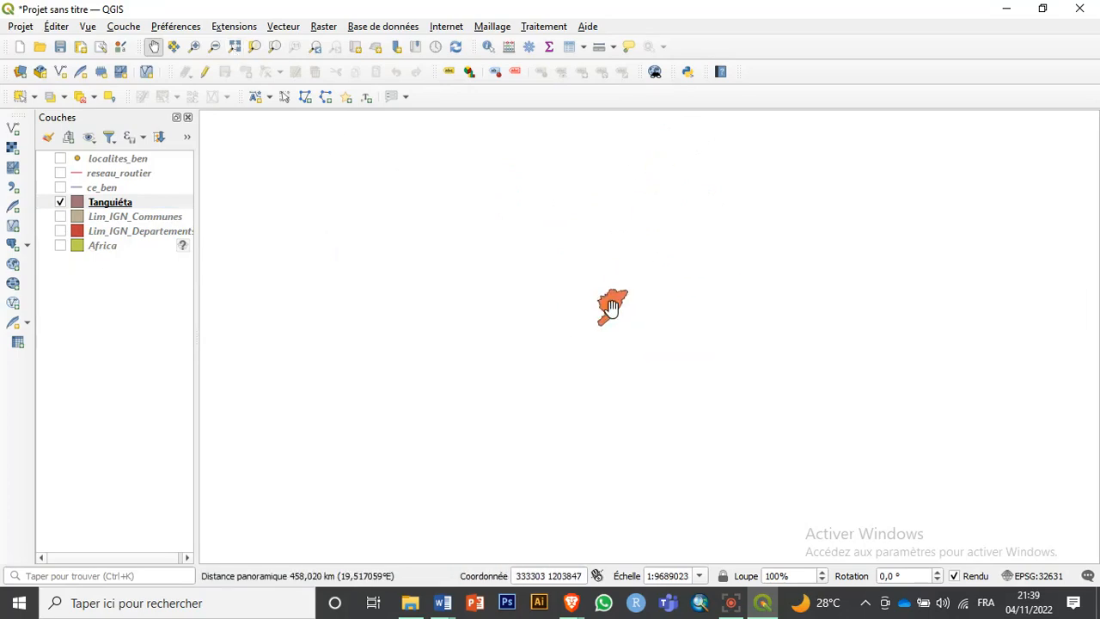
pyautogui.scroll(3, 611, 307)
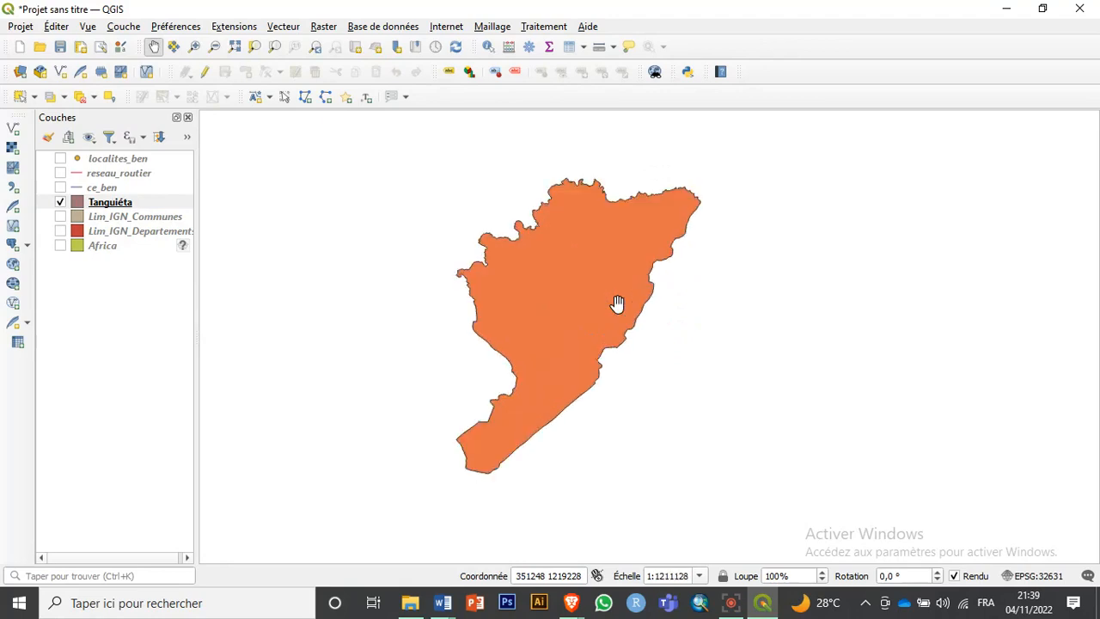
pyautogui.scroll(-1, 606, 305)
pyautogui.scroll(1, 606, 305)
pyautogui.scroll(-2, 606, 305)
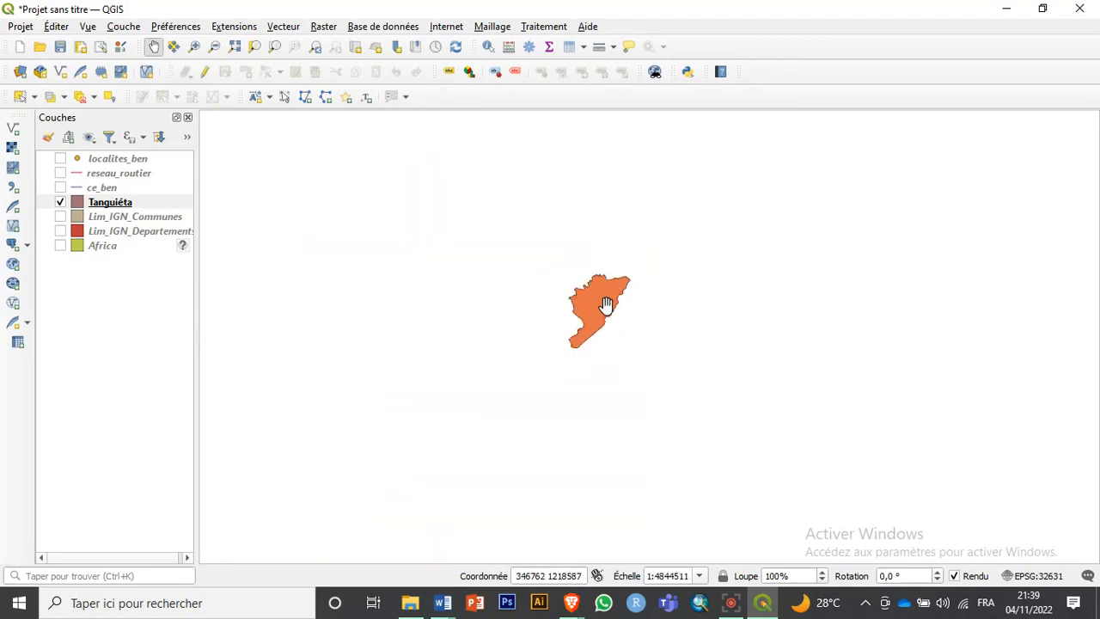
pyautogui.scroll(2, 606, 305)
pyautogui.scroll(1, 605, 305)
pyautogui.scroll(-2, 605, 305)
pyautogui.scroll(2, 606, 305)
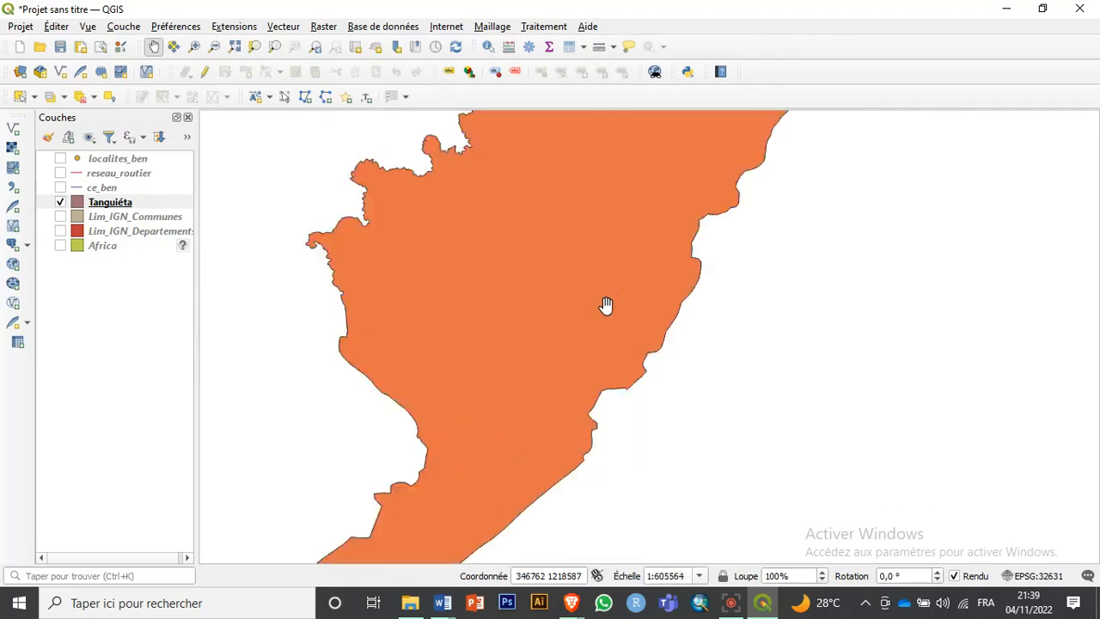
pyautogui.scroll(-1, 605, 305)
pyautogui.scroll(1, 606, 305)
pyautogui.scroll(-1, 606, 305)
pyautogui.scroll(1, 605, 305)
pyautogui.scroll(-1, 606, 305)
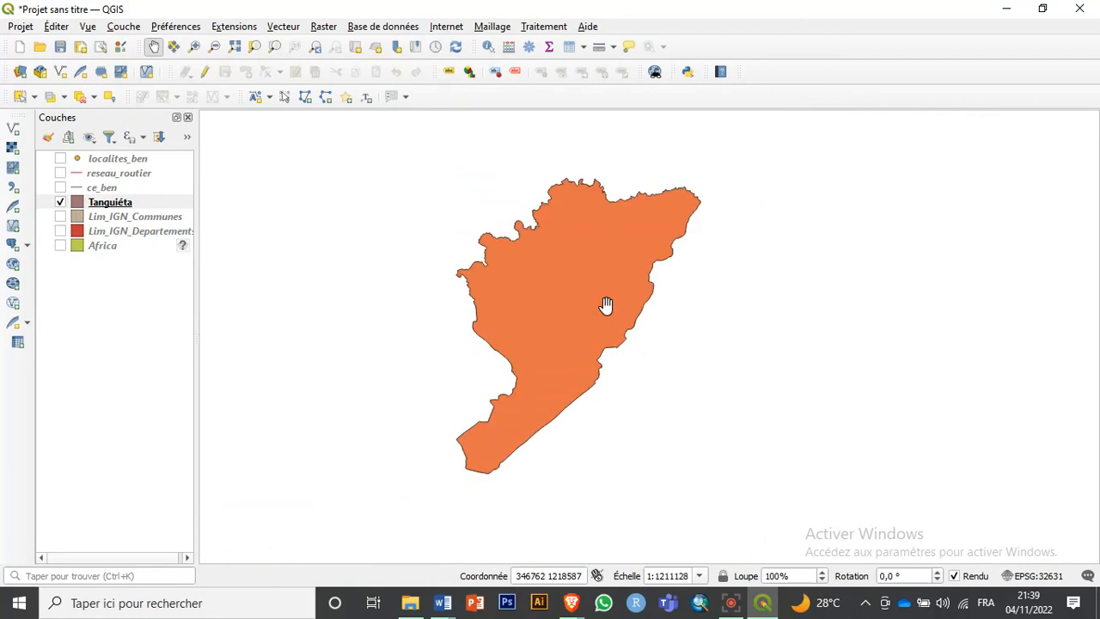
pyautogui.moveTo(606, 306)
pyautogui.mouseDown()
pyautogui.moveTo(630, 318)
pyautogui.moveTo(601, 324)
pyautogui.moveTo(611, 332)
pyautogui.moveTo(601, 302)
pyautogui.mouseUp()
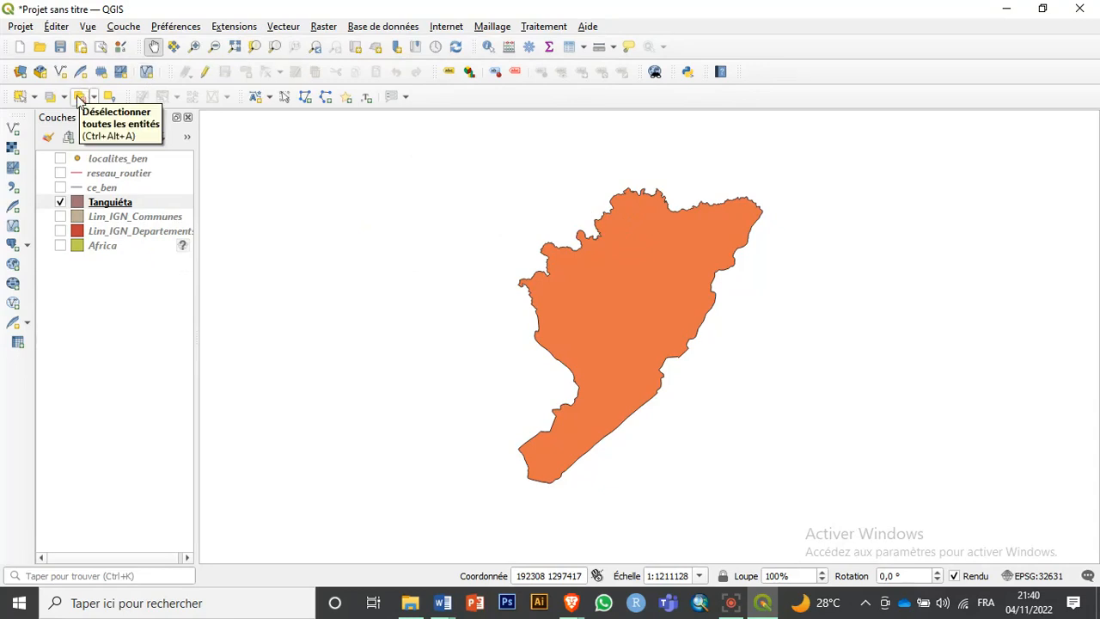
pyautogui.click(18, 97)
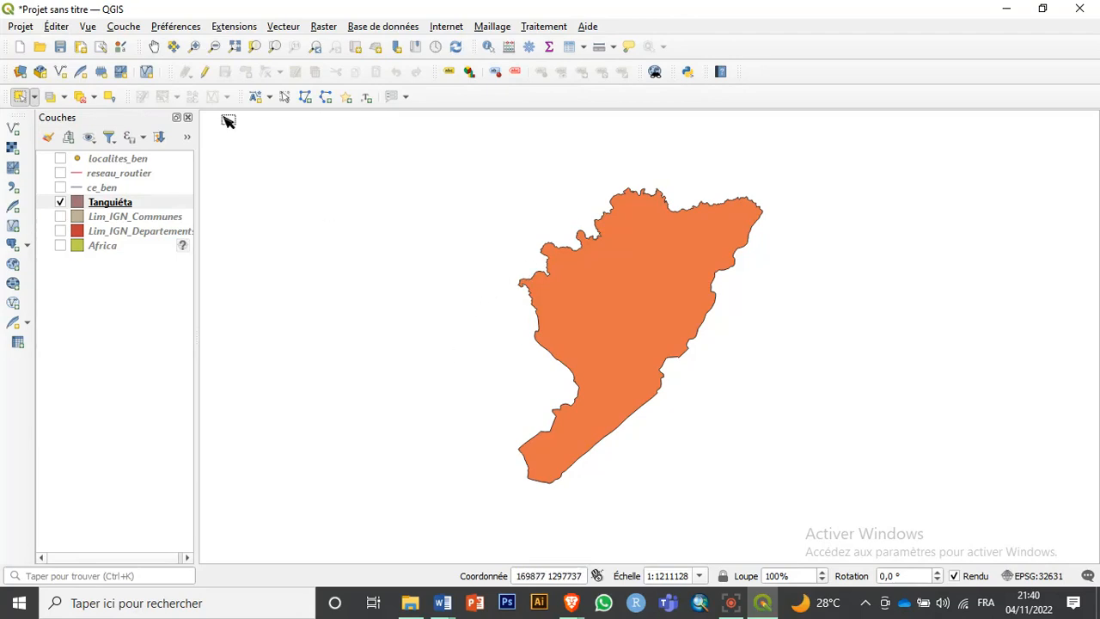
pyautogui.click(154, 47)
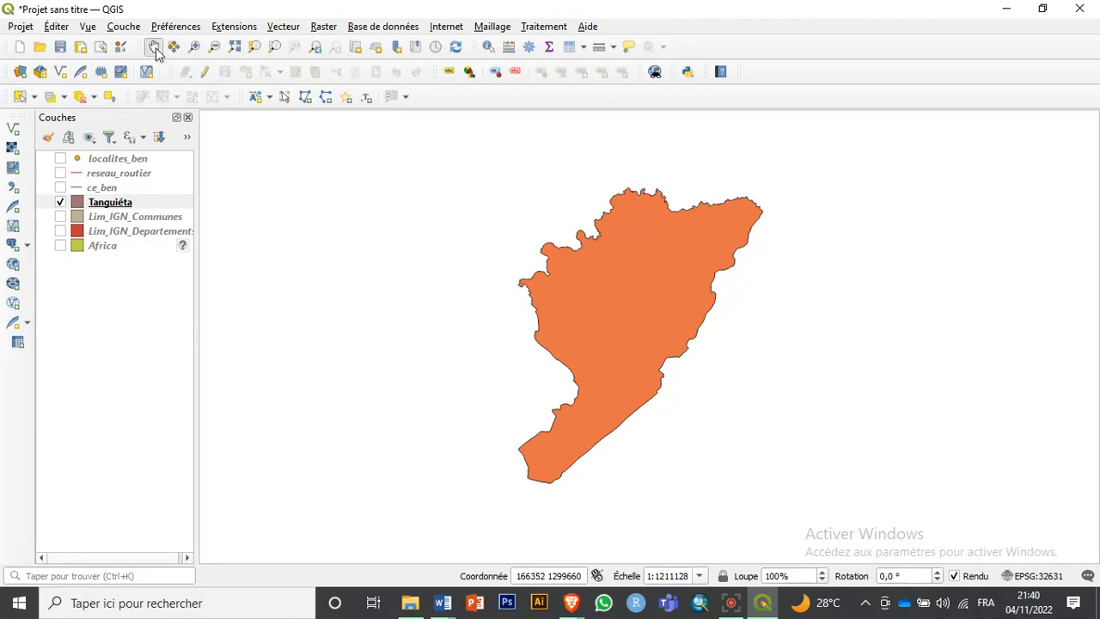
pyautogui.moveTo(553, 295)
pyautogui.mouseDown()
pyautogui.moveTo(518, 298)
pyautogui.moveTo(558, 304)
pyautogui.moveTo(584, 287)
pyautogui.moveTo(569, 289)
pyautogui.mouseUp()
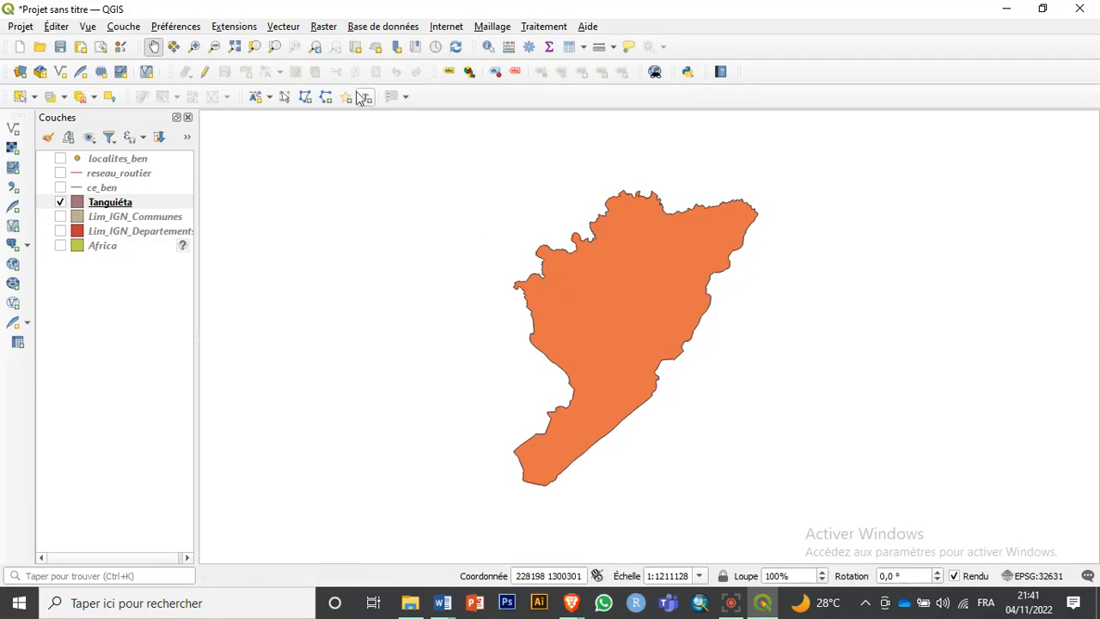
pyautogui.click(278, 32)
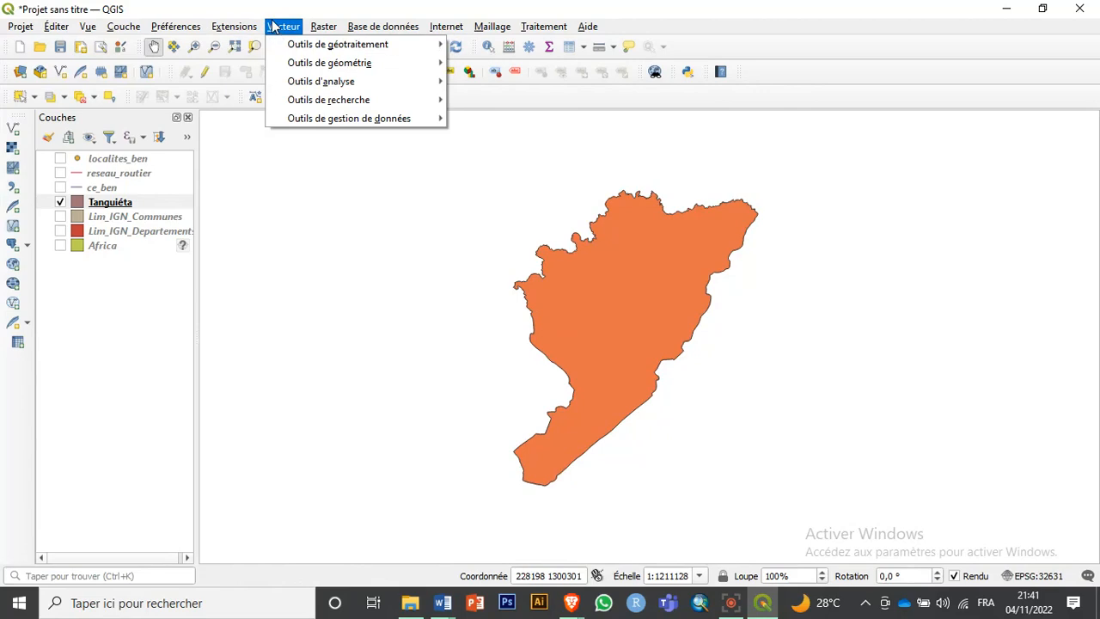
pyautogui.moveTo(246, 31)
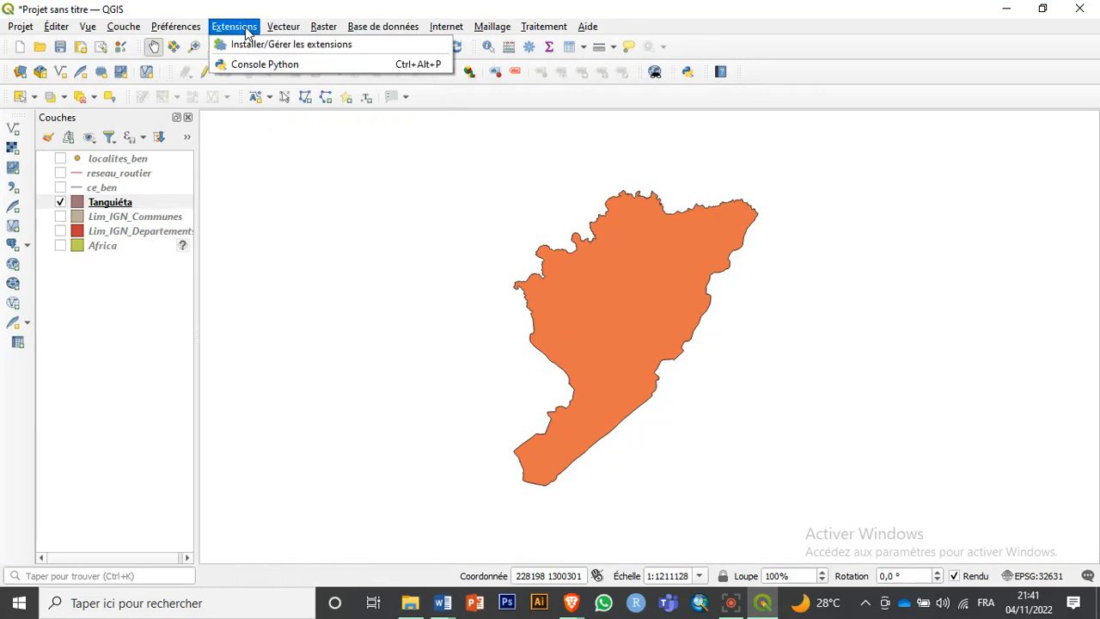
pyautogui.moveTo(293, 30)
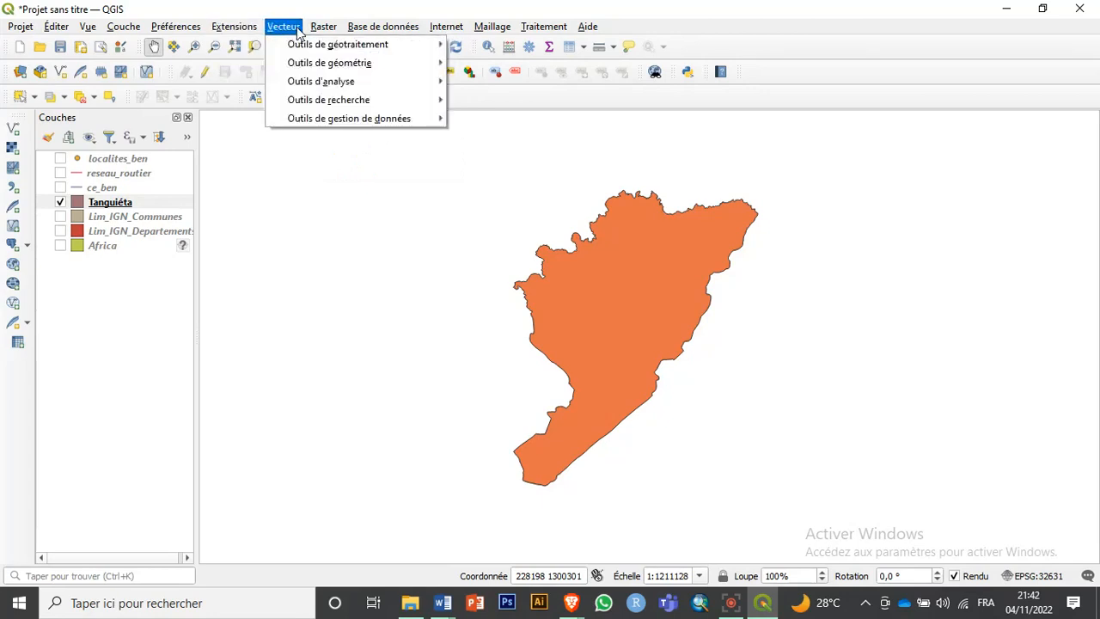
pyautogui.click(297, 32)
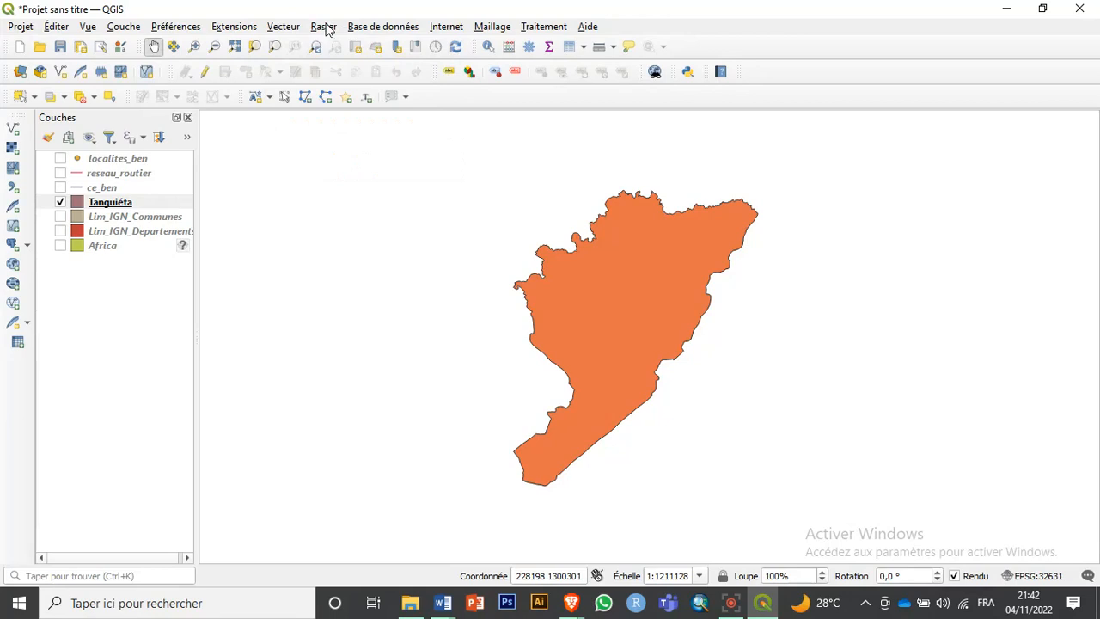
pyautogui.click(289, 29)
pyautogui.click(275, 31)
pyautogui.click(245, 30)
pyautogui.click(283, 32)
pyautogui.moveTo(620, 254); pyautogui.dragTo(595, 260)
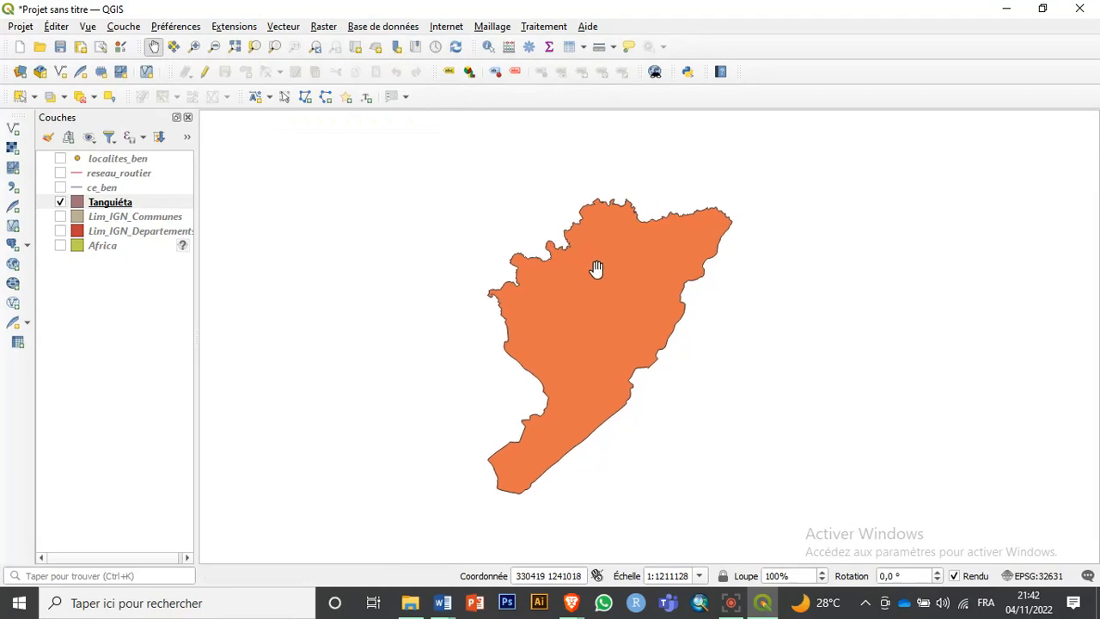
pyautogui.scroll(1, 595, 269)
pyautogui.scroll(-1, 595, 269)
pyautogui.moveTo(594, 273); pyautogui.dragTo(558, 324)
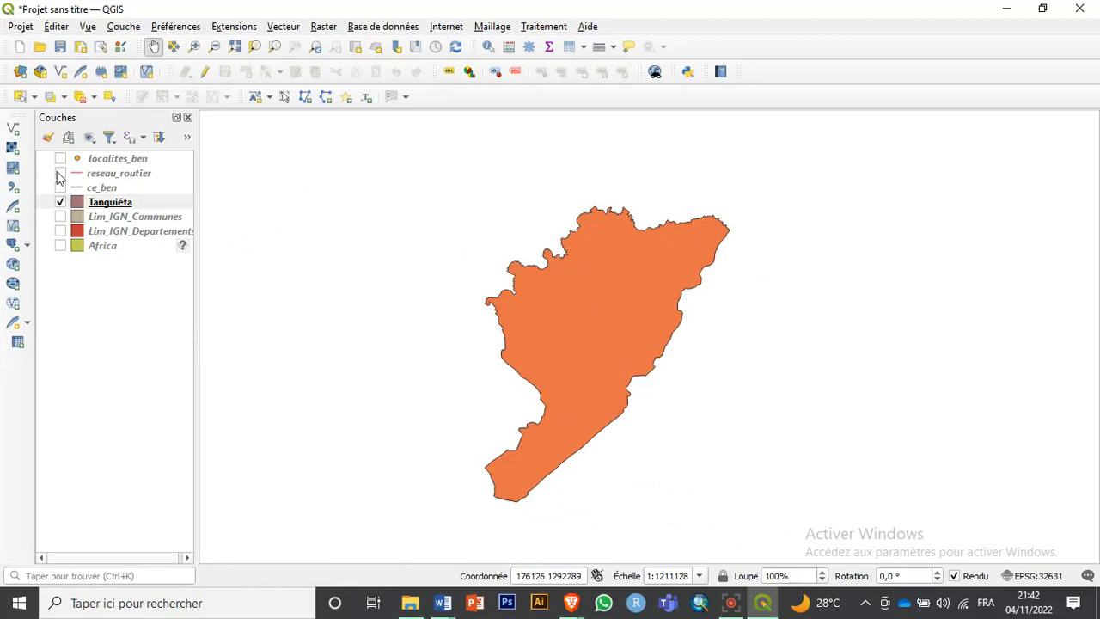
# Show the Lim_IGN_Departements layer beneath Tanguiéta and deselect all features
pyautogui.click(60, 231)
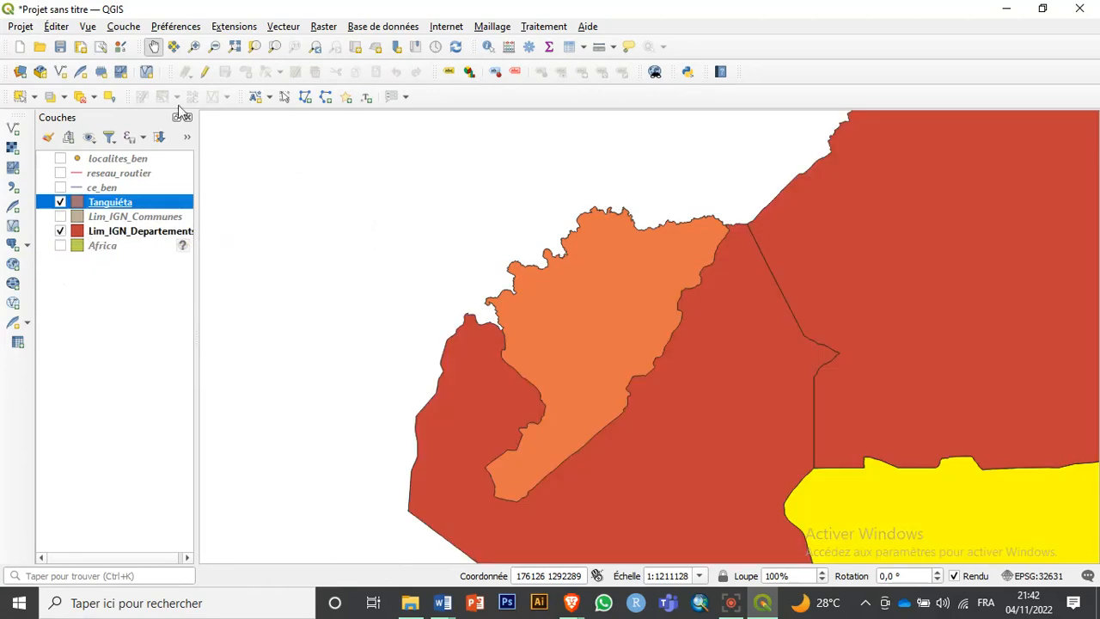
pyautogui.click(234, 48)
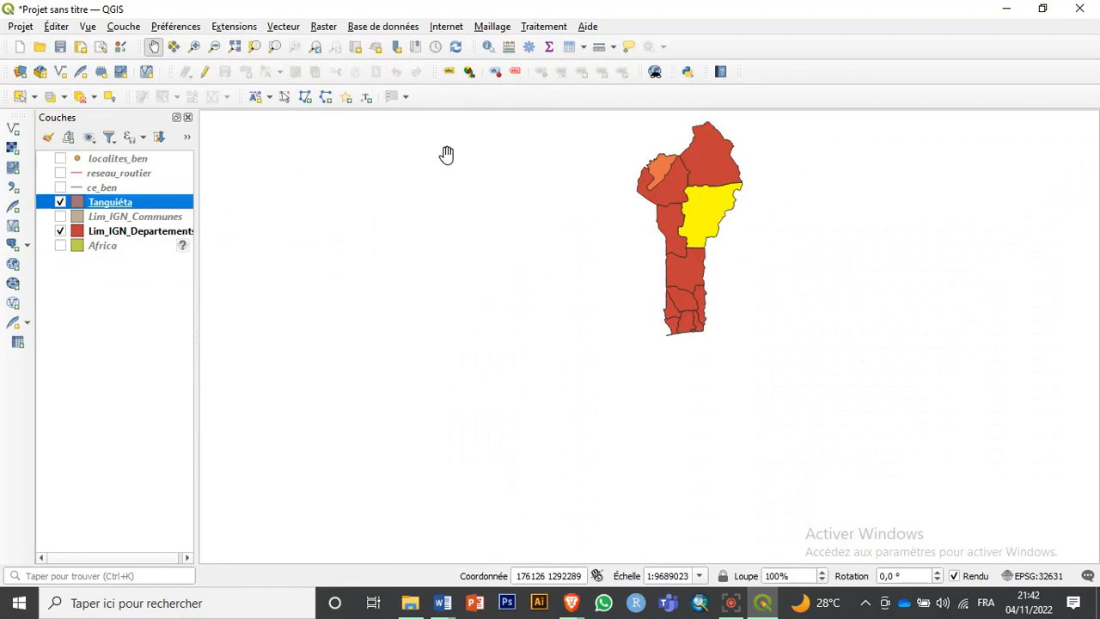
pyautogui.click(80, 97)
pyautogui.moveTo(715, 193); pyautogui.dragTo(650, 269)
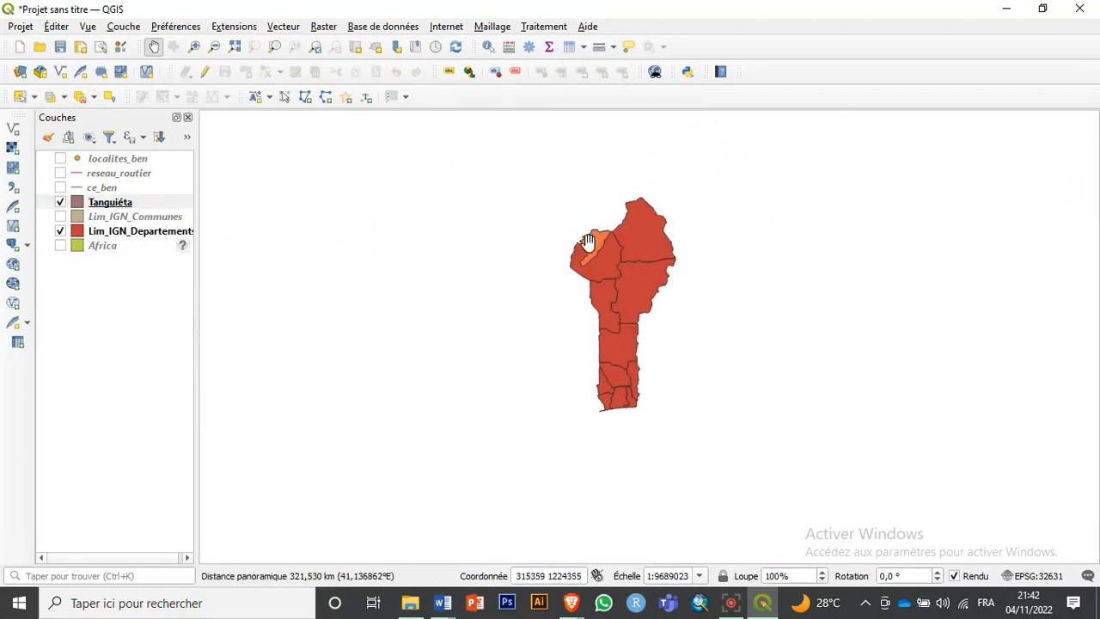
pyautogui.scroll(1, 593, 243)
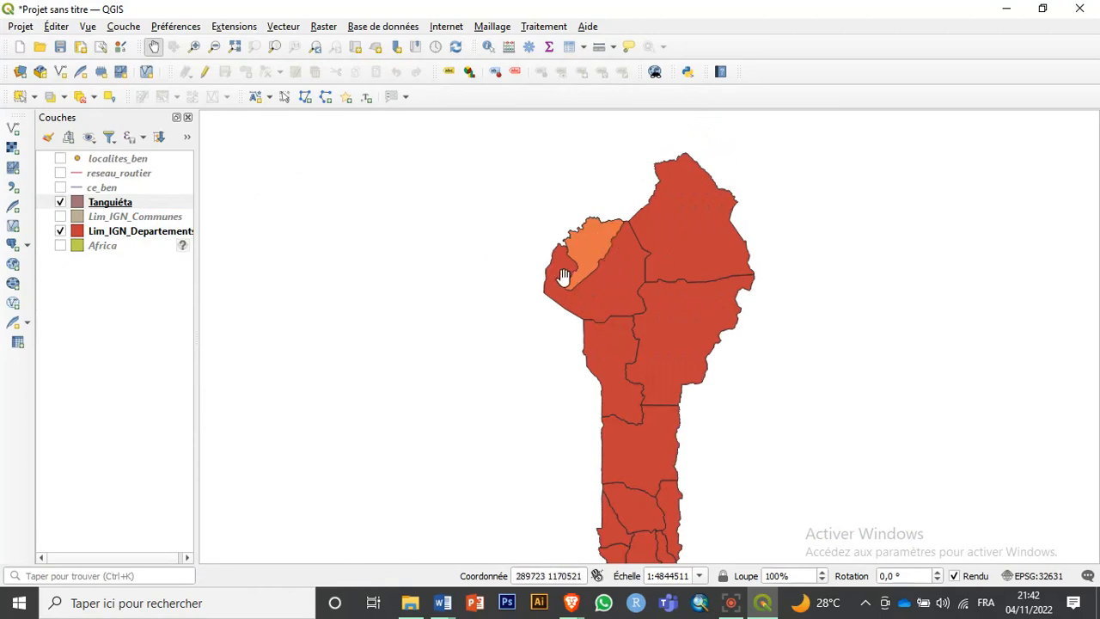
# Switch the Tanguiéta layer's display off and back on to compare it with the departments beneath
pyautogui.click(60, 204)
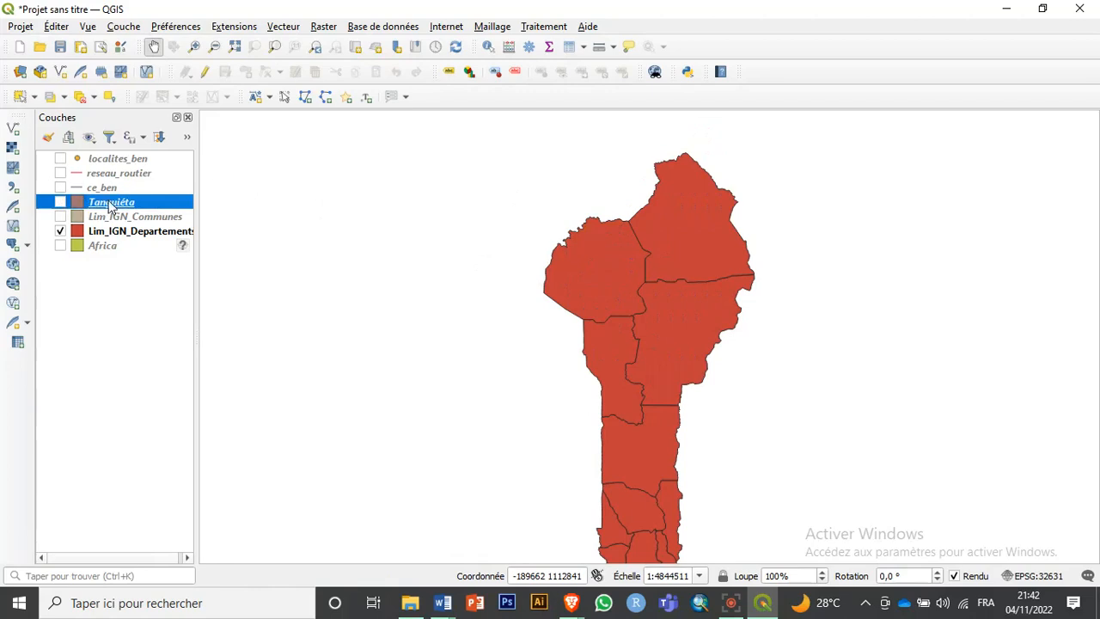
pyautogui.doubleClick(46, 206)
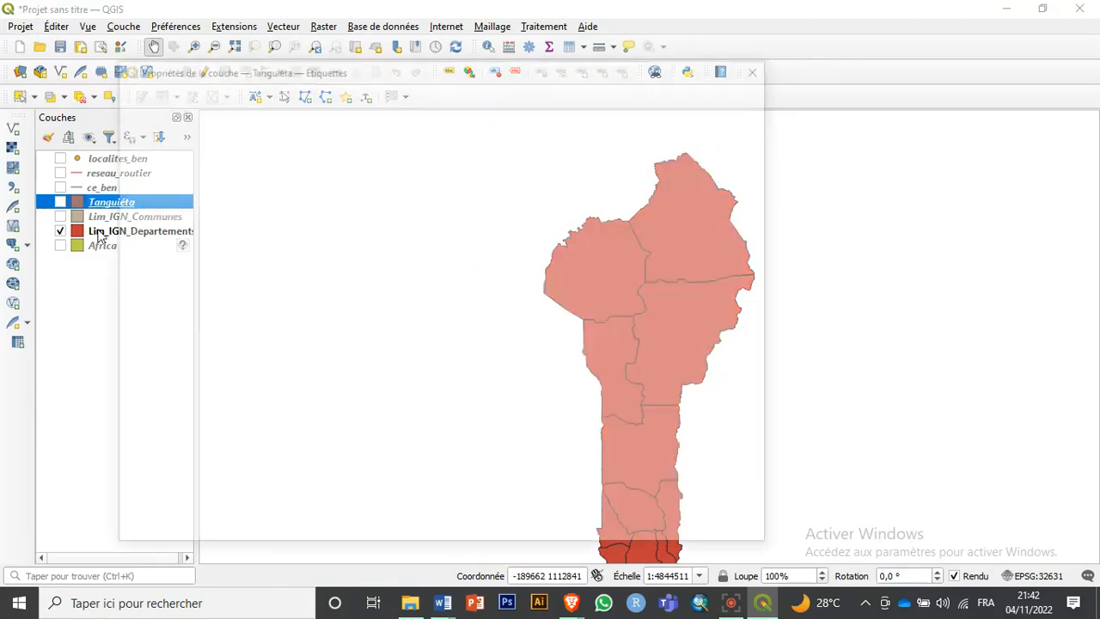
pyautogui.click(761, 69)
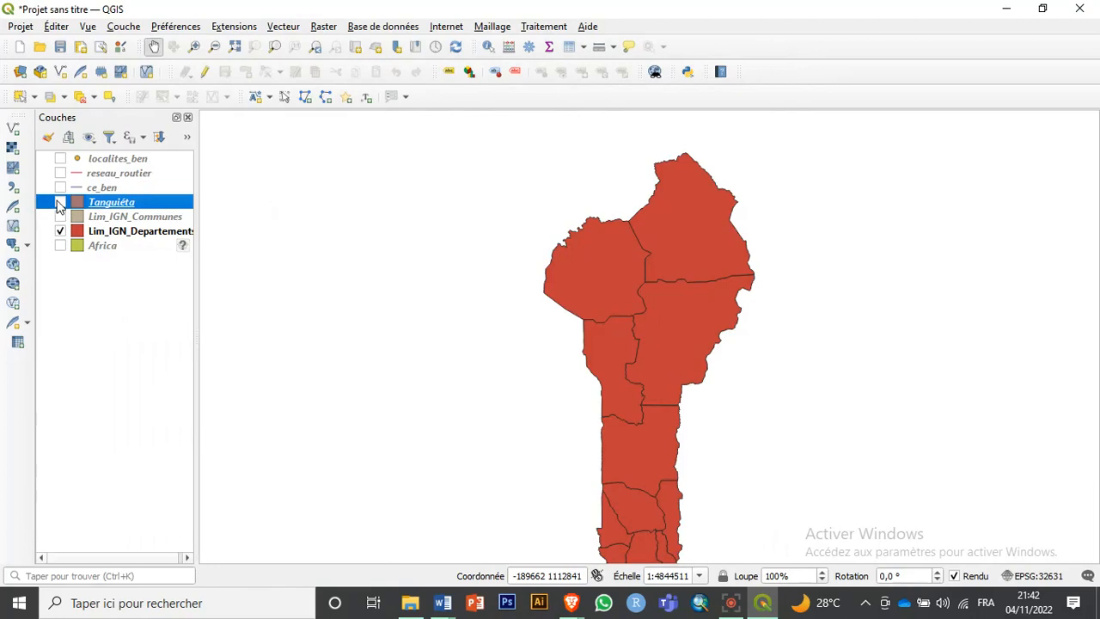
pyautogui.click(59, 202)
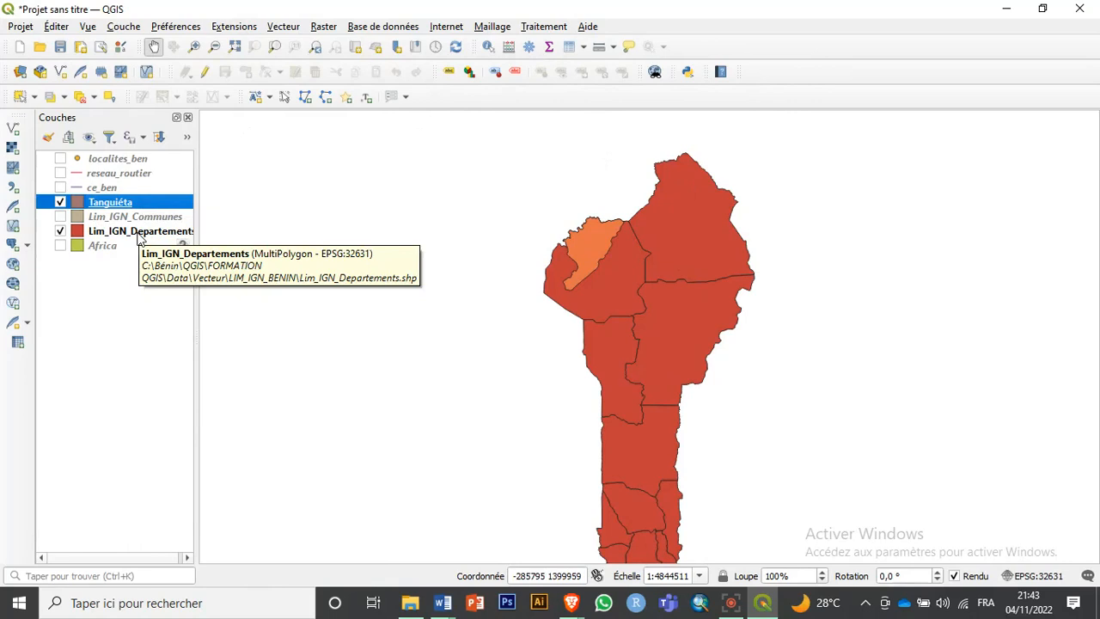
# Make Lim_IGN_Departements the active layer and select the department surrounding Tanguiéta on the map
pyautogui.click(140, 232)
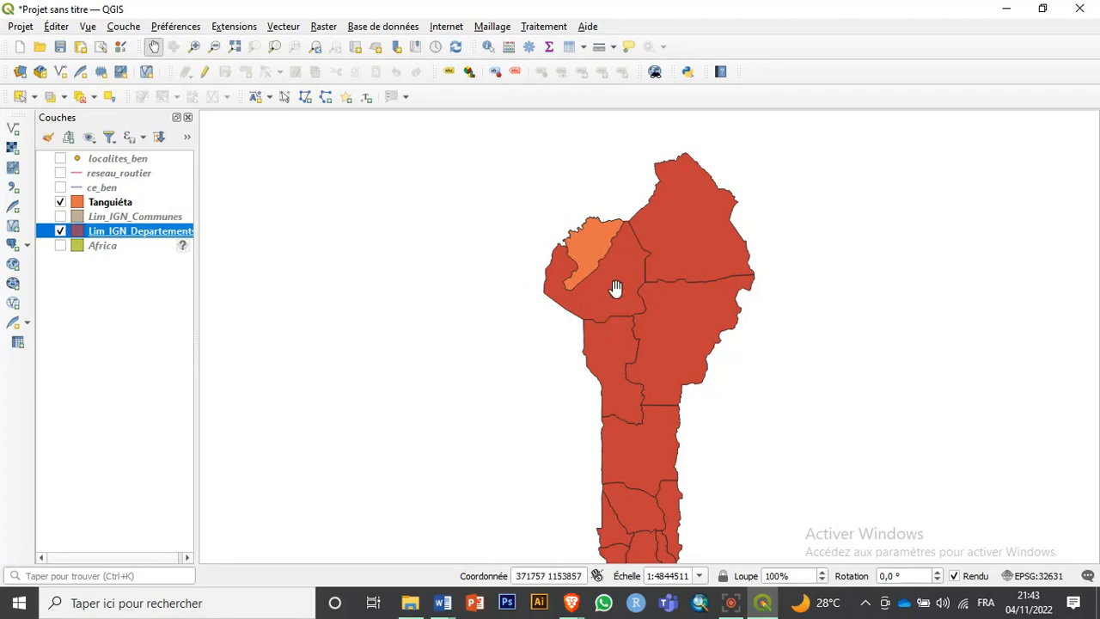
pyautogui.click(20, 97)
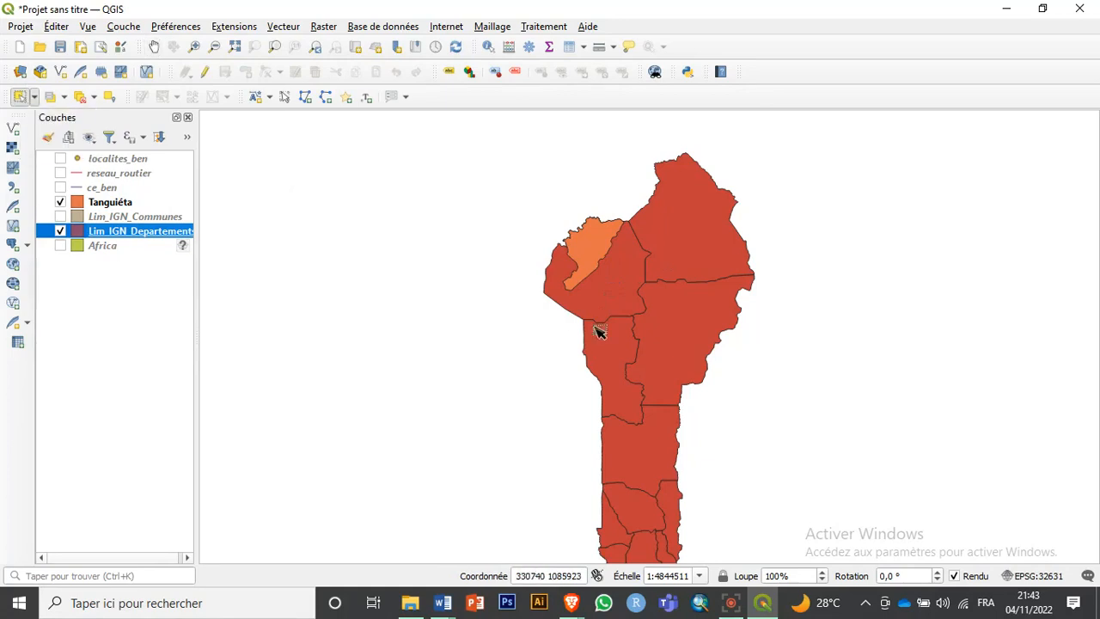
pyautogui.click(622, 301)
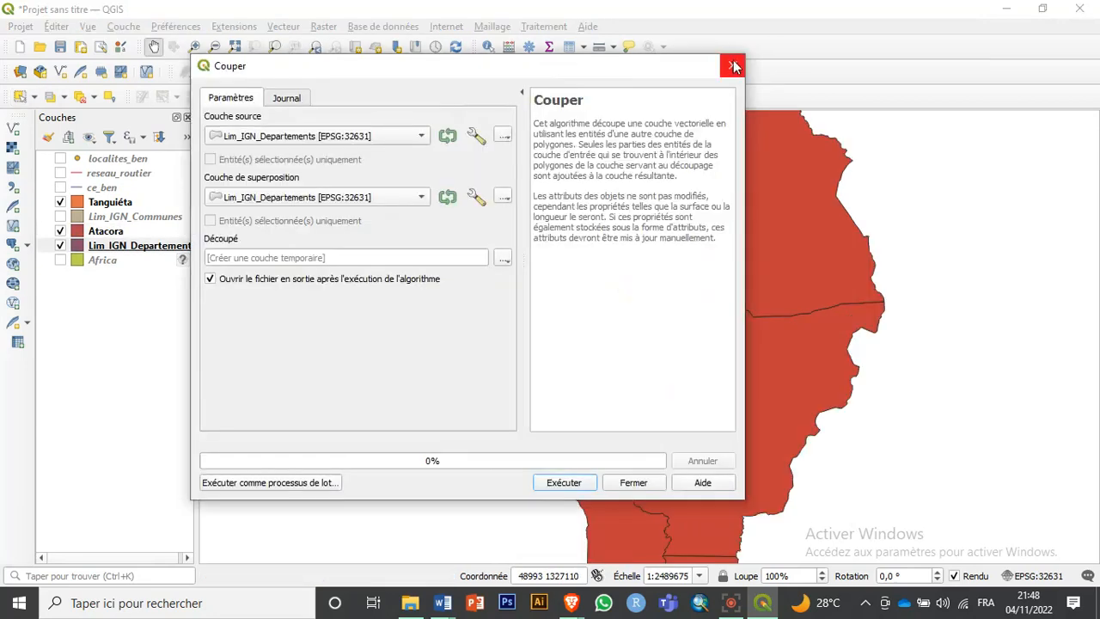
# Close the Couper dialog without running it and remove the Atacora layer from the project
pyautogui.click(735, 65)
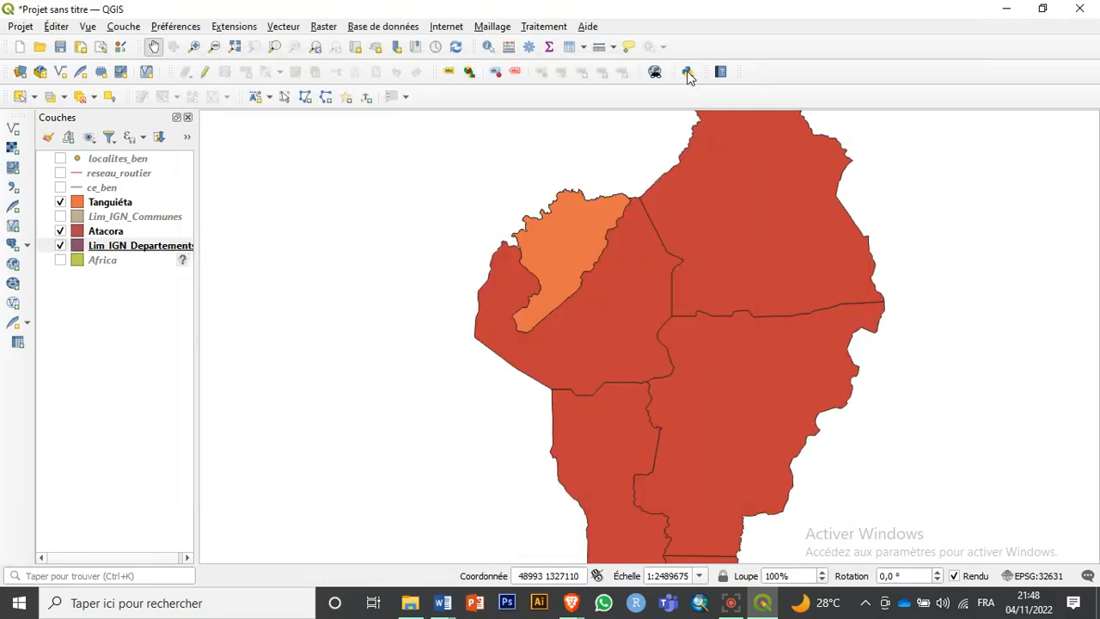
pyautogui.click(60, 246)
pyautogui.click(60, 232)
pyautogui.click(98, 233)
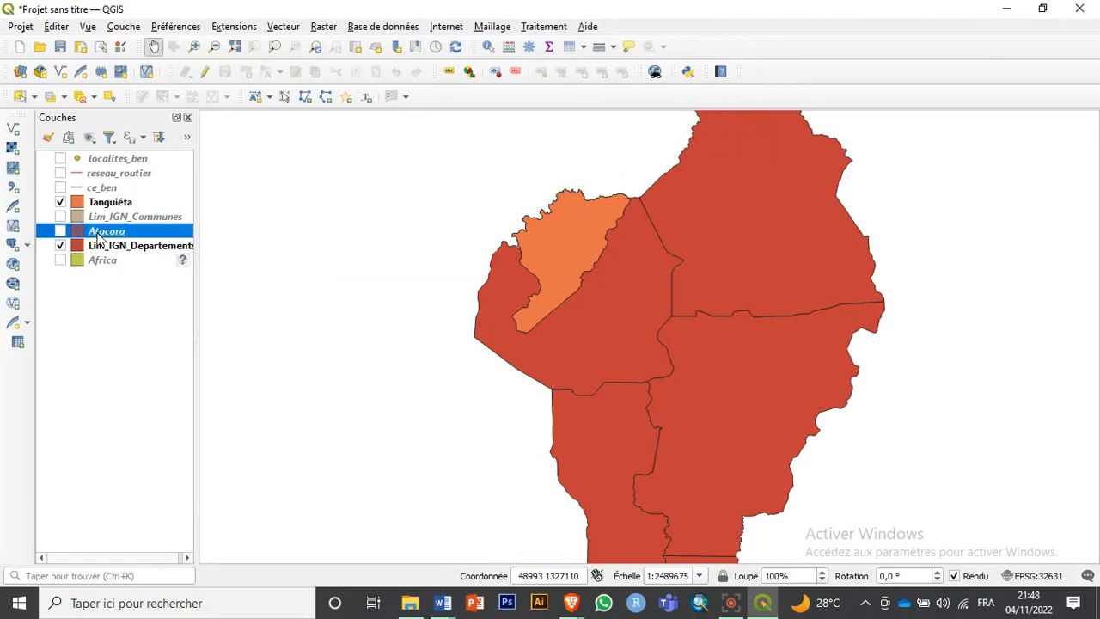
pyautogui.rightClick(98, 239)
pyautogui.click(178, 173)
pyautogui.click(537, 318)
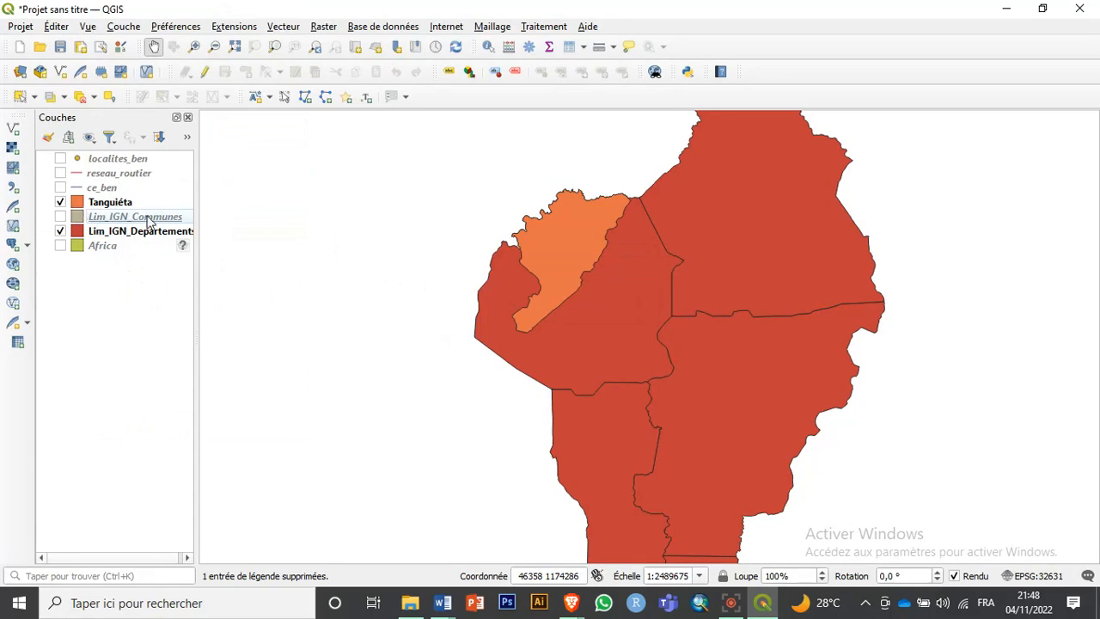
# Select the Atacora department in the Lim_IGN_Departements layer and keep that layer active
pyautogui.click(88, 234)
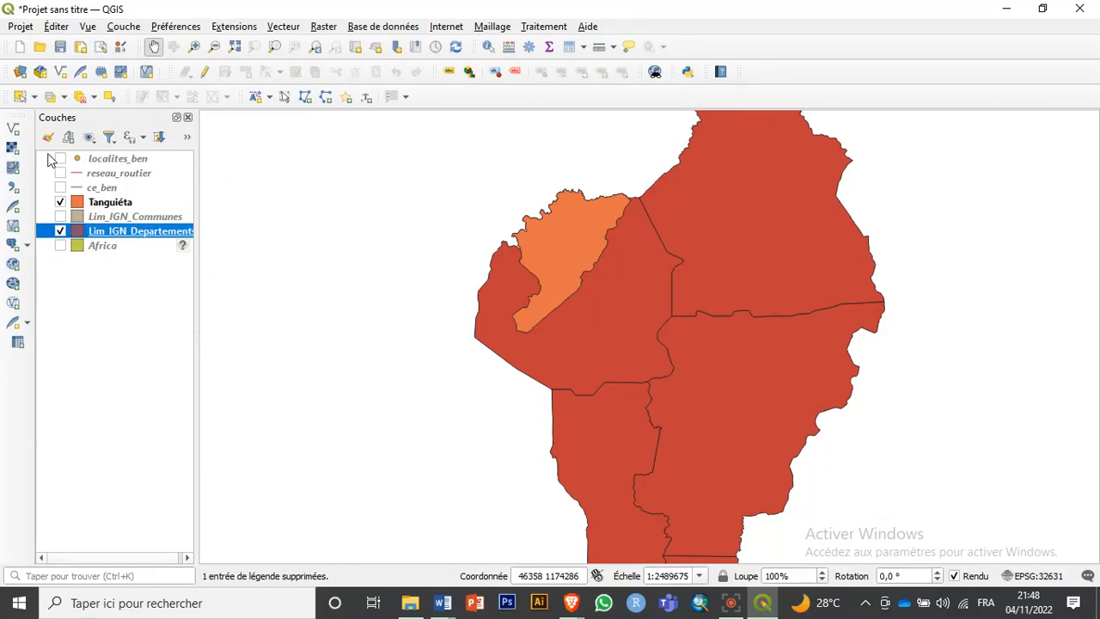
pyautogui.click(19, 96)
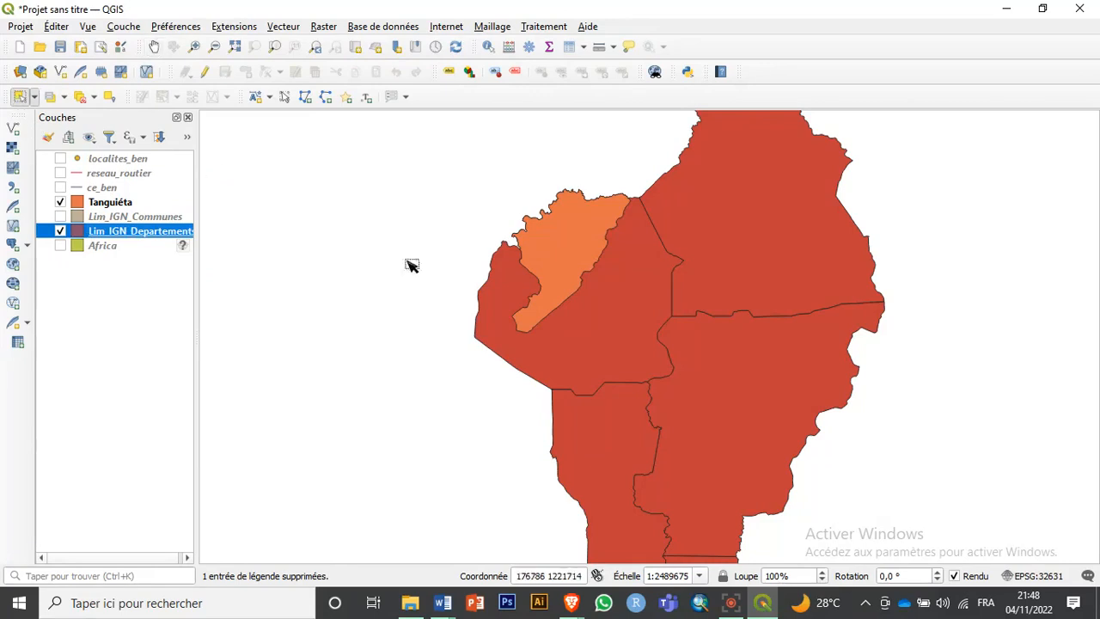
pyautogui.click(601, 332)
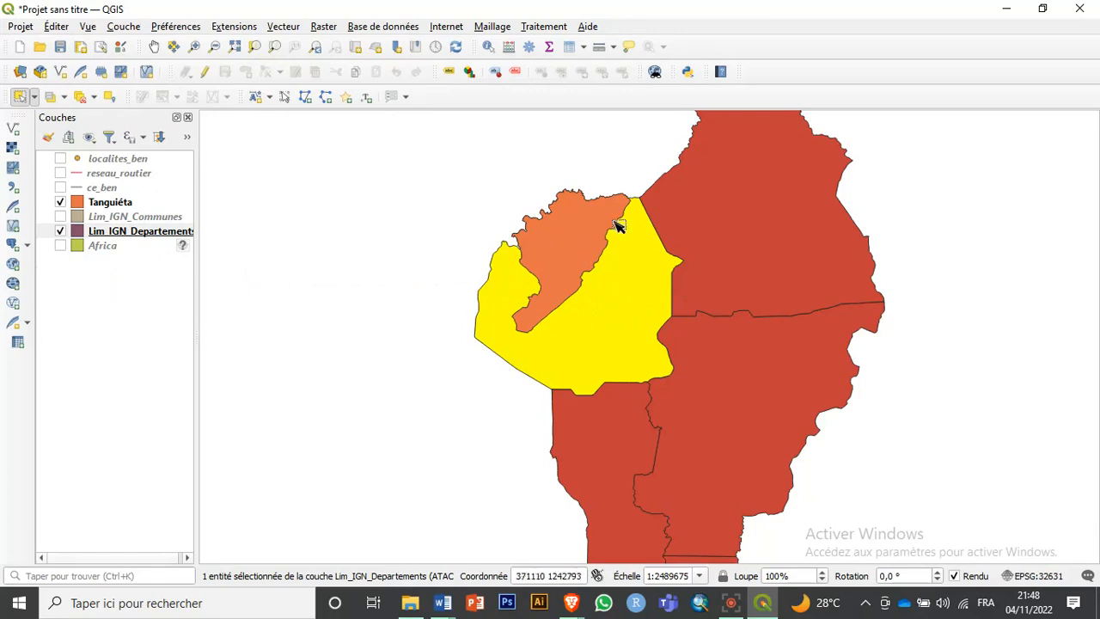
pyautogui.click(150, 233)
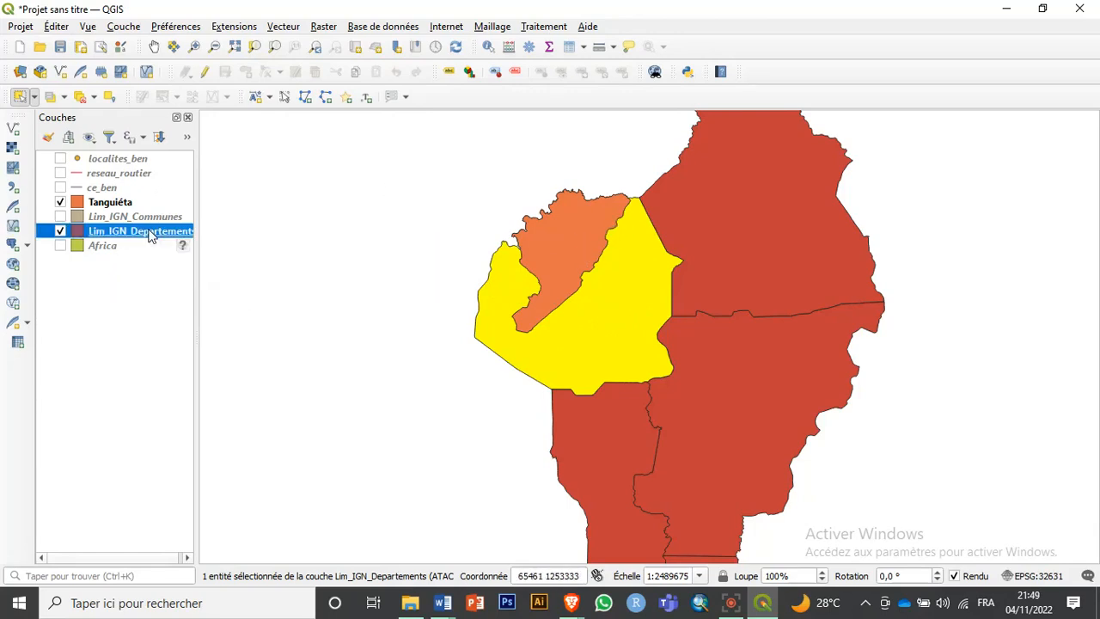
# Select ALIBORI, DONGA and BORGOU in turn in the Lim_IGN_Departements attribute table, reselect ATACORA and close the table
pyautogui.click(621, 302)
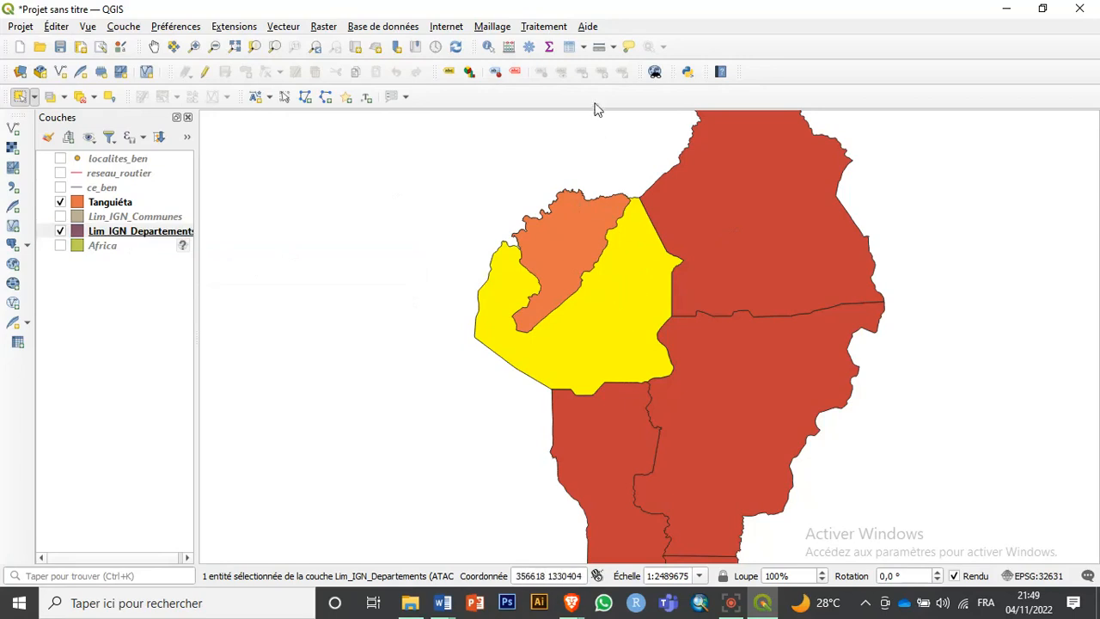
pyautogui.click(567, 50)
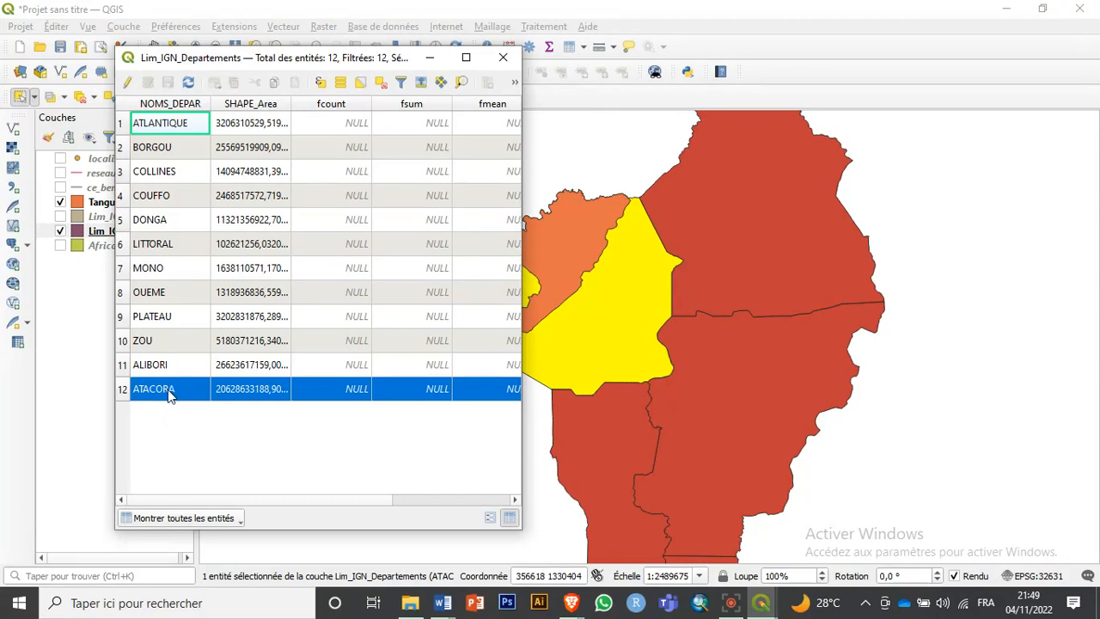
pyautogui.click(122, 365)
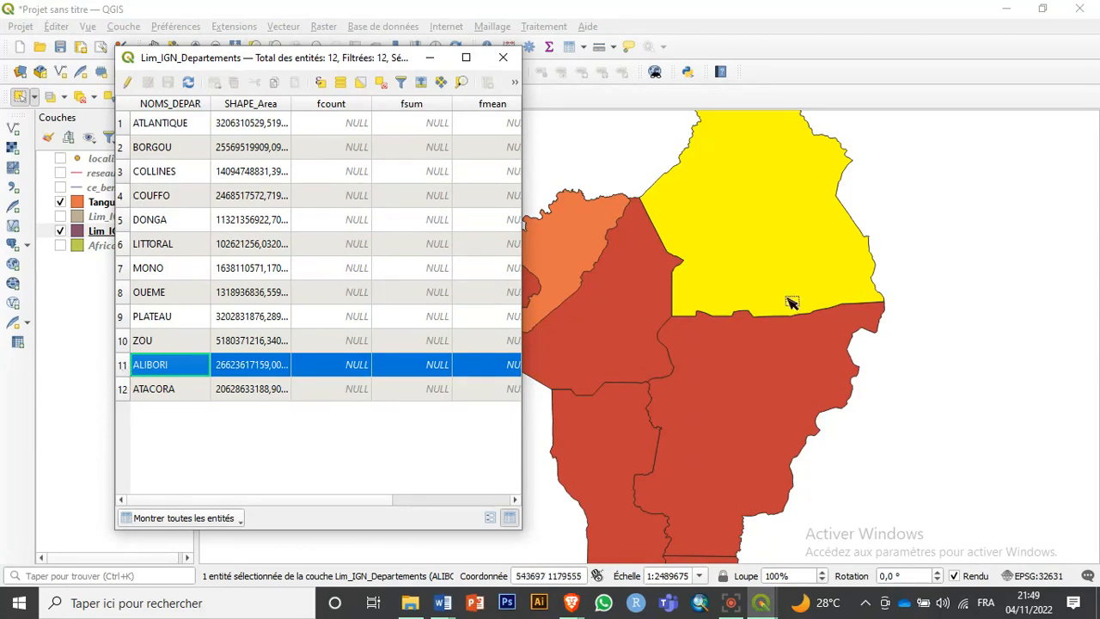
pyautogui.click(123, 220)
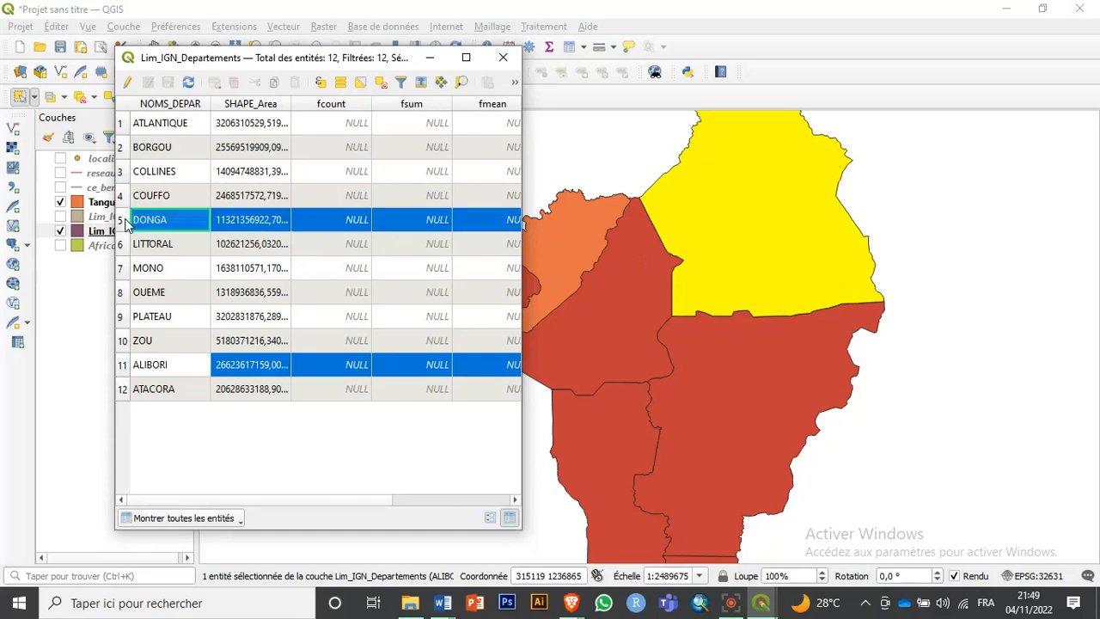
pyautogui.click(121, 149)
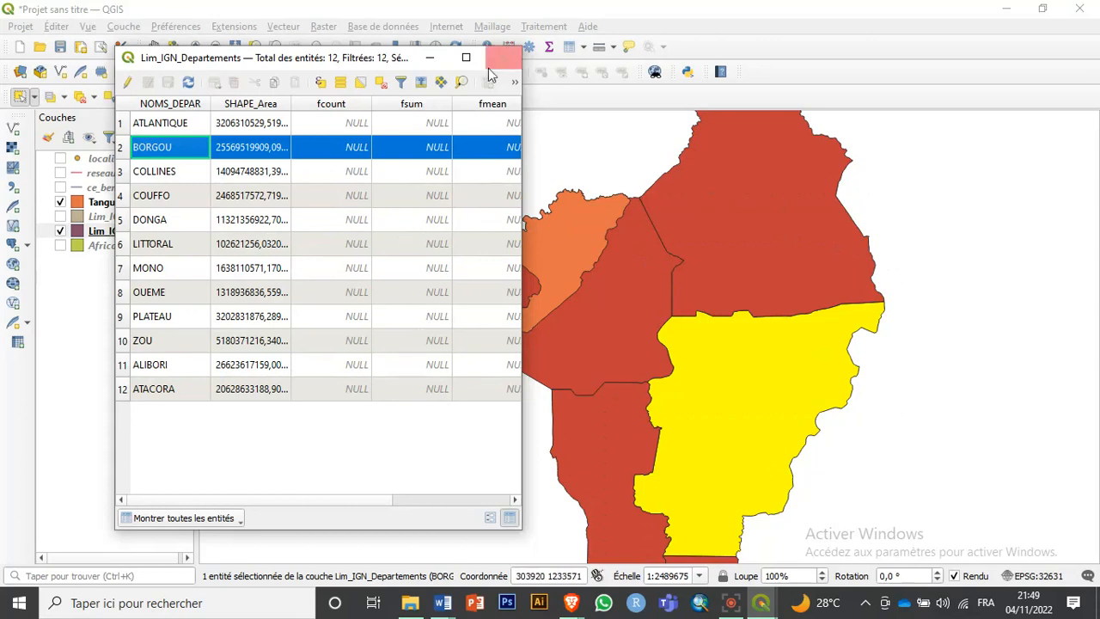
pyautogui.click(121, 389)
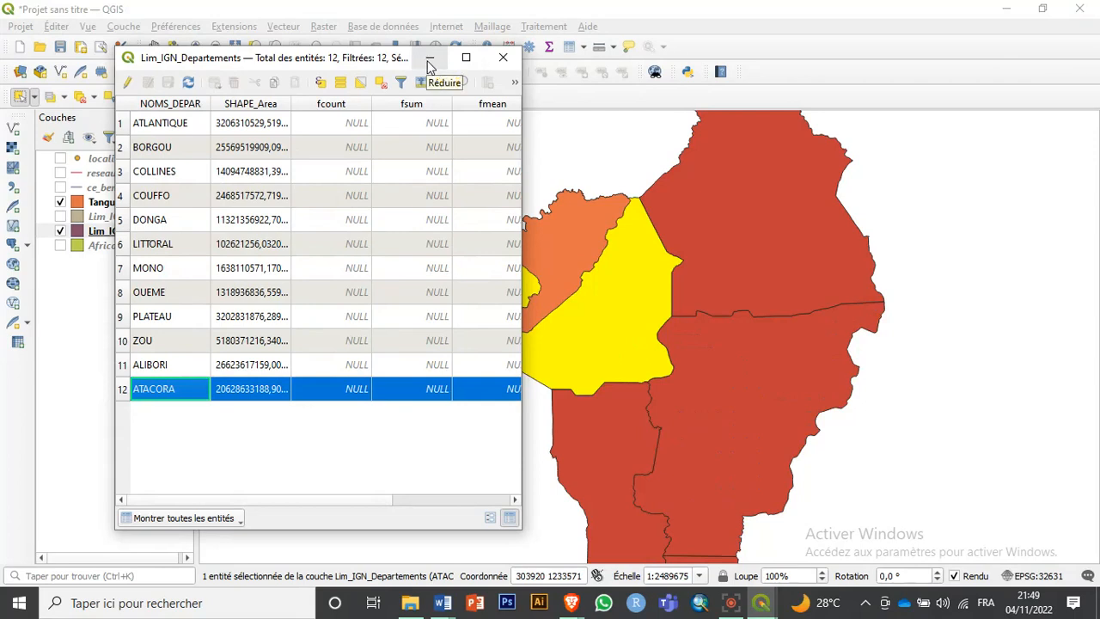
pyautogui.click(502, 57)
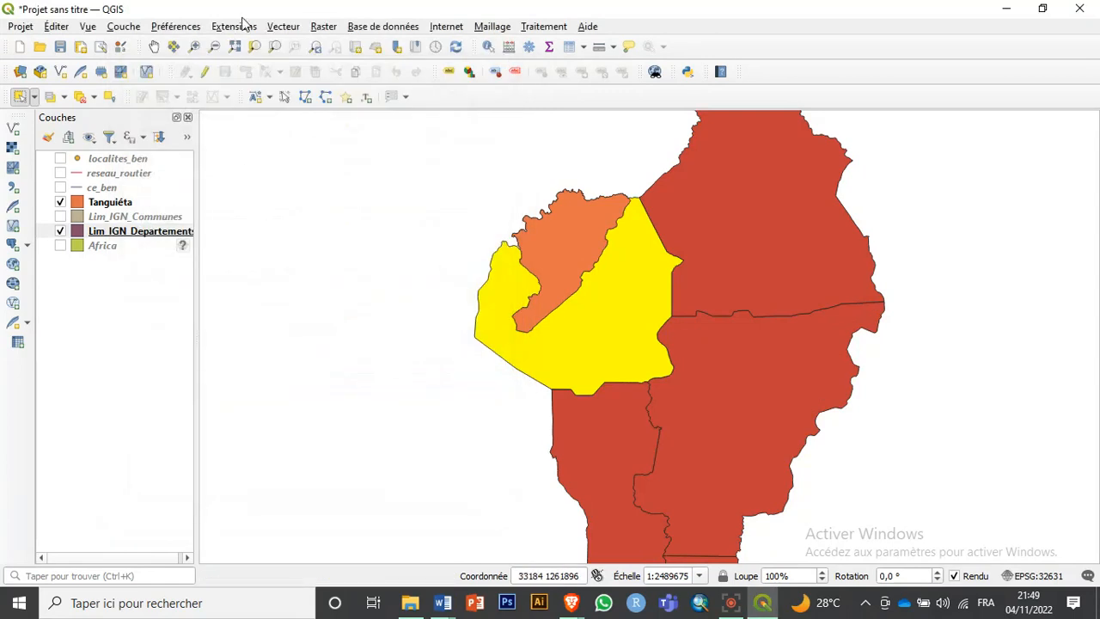
# Set up the Couper tool with Lim_IGN_Departements as source and overlay, limiting both to selected features only
pyautogui.click(284, 28)
pyautogui.moveTo(331, 44)
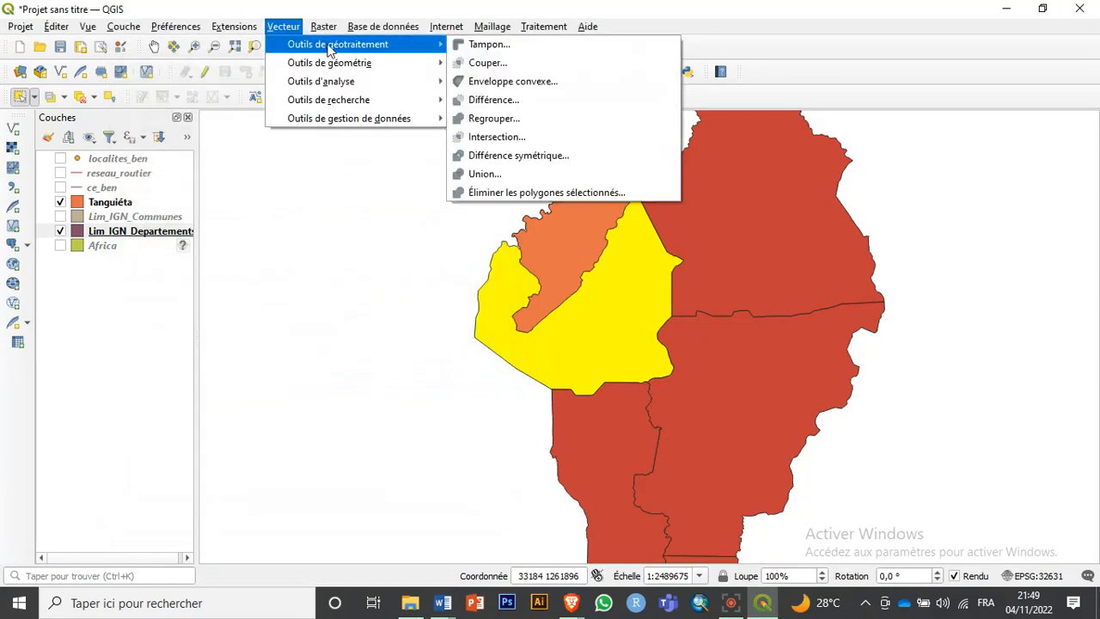
pyautogui.click(512, 61)
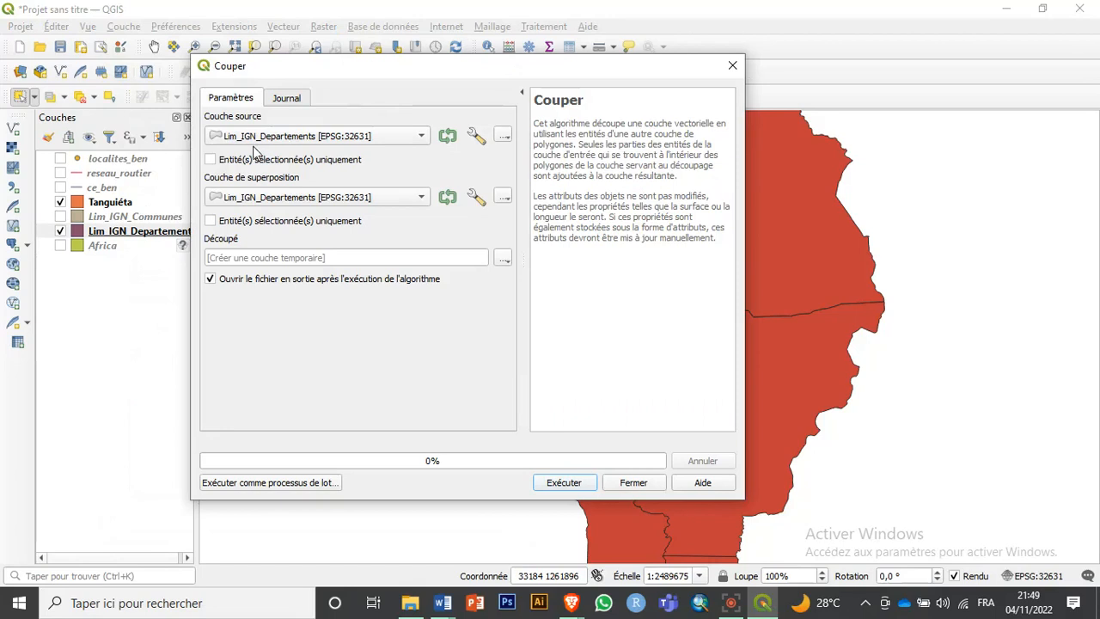
pyautogui.click(212, 162)
pyautogui.click(211, 223)
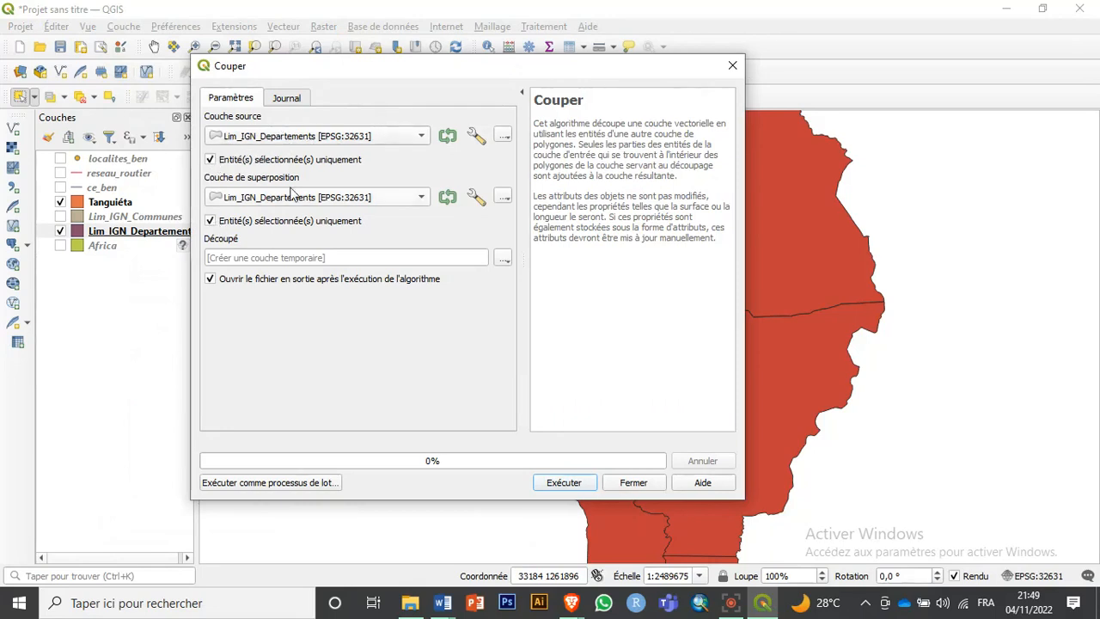
# Output the clip to Atacora.gpkg in the EXO QGIS folder, replacing the existing file, and run it
pyautogui.click(507, 260)
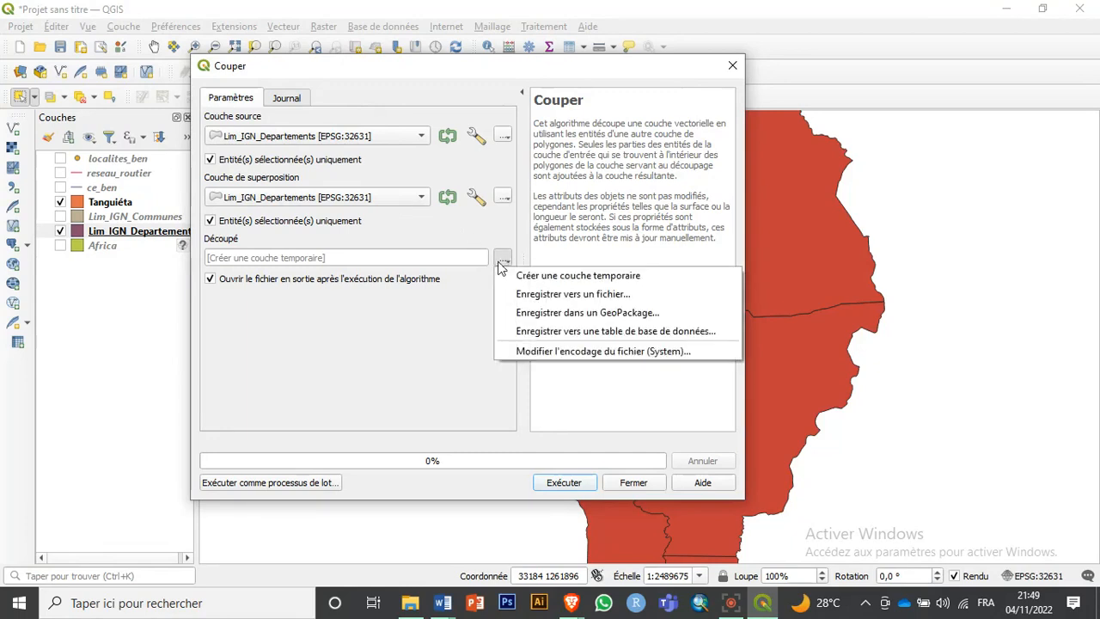
pyautogui.click(575, 295)
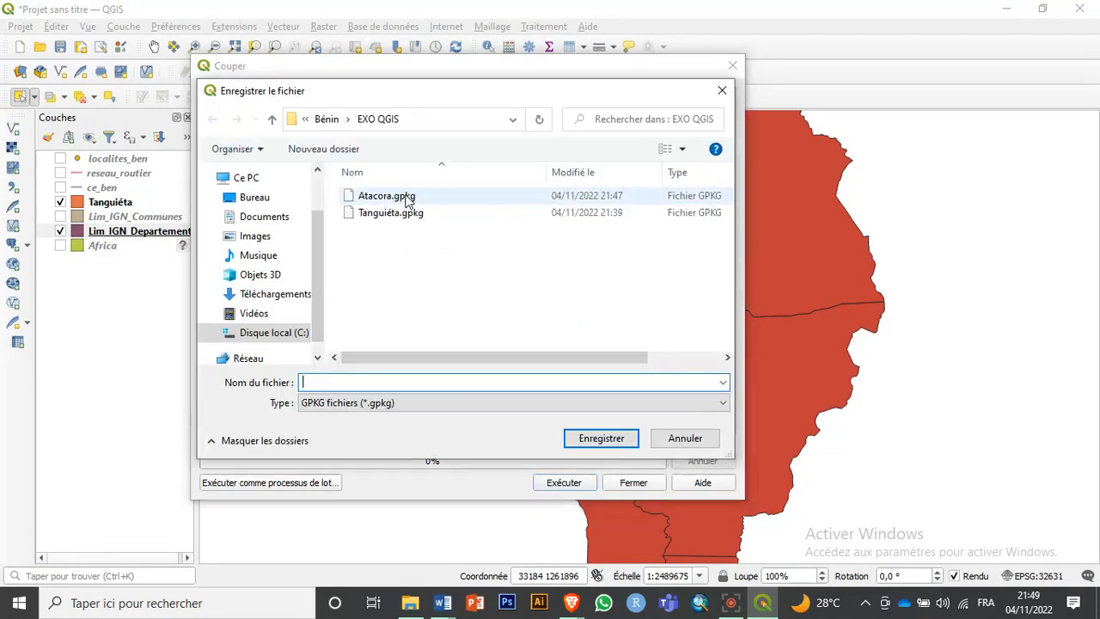
pyautogui.click(408, 199)
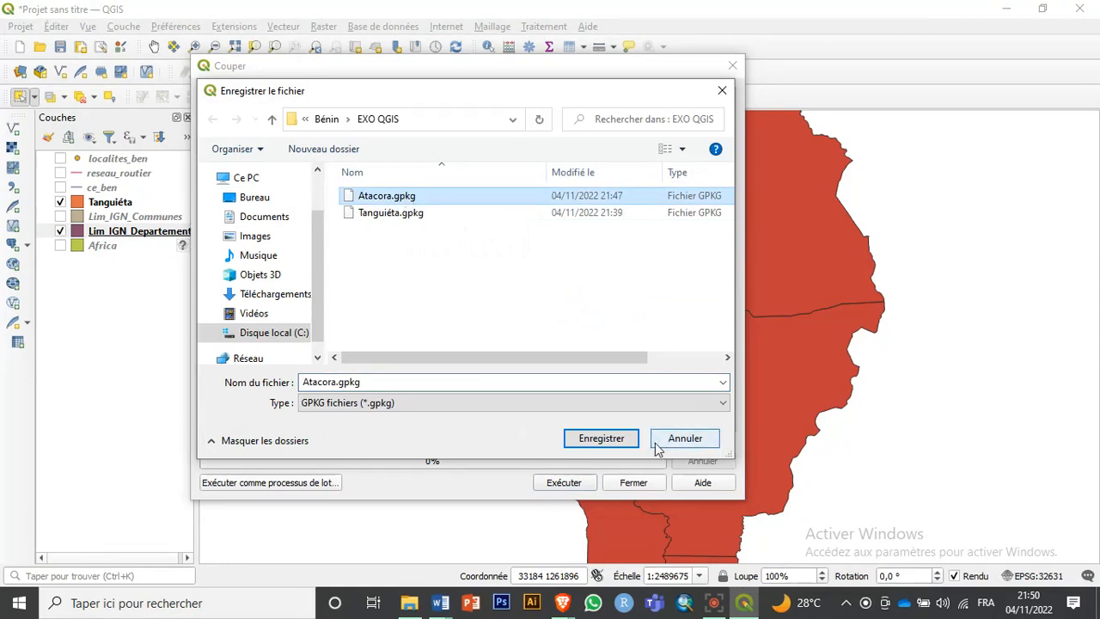
pyautogui.click(620, 439)
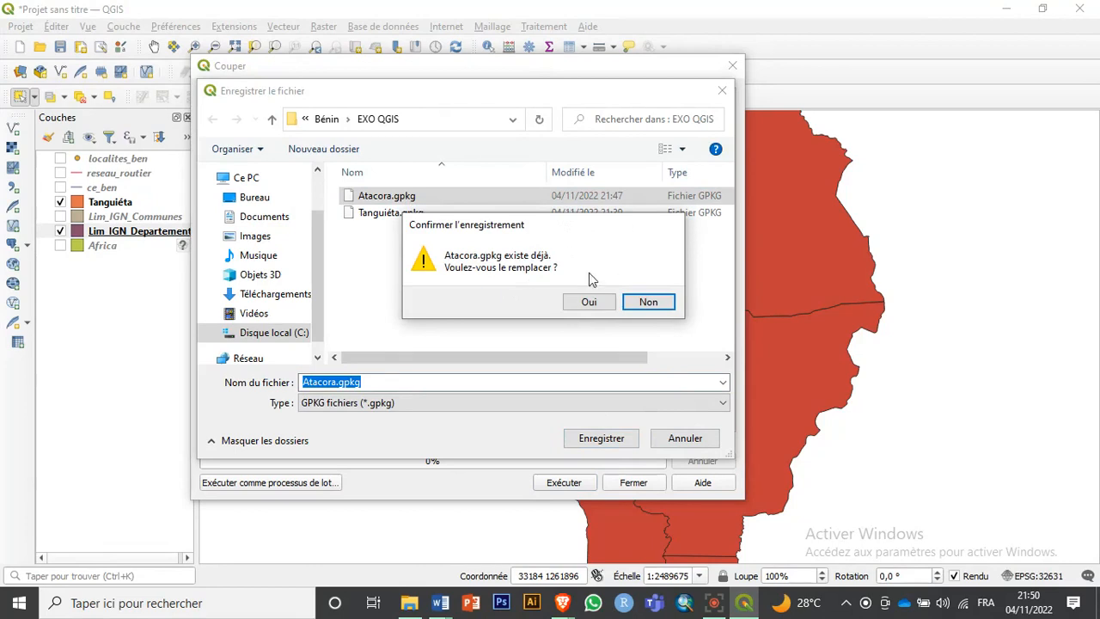
pyautogui.click(589, 302)
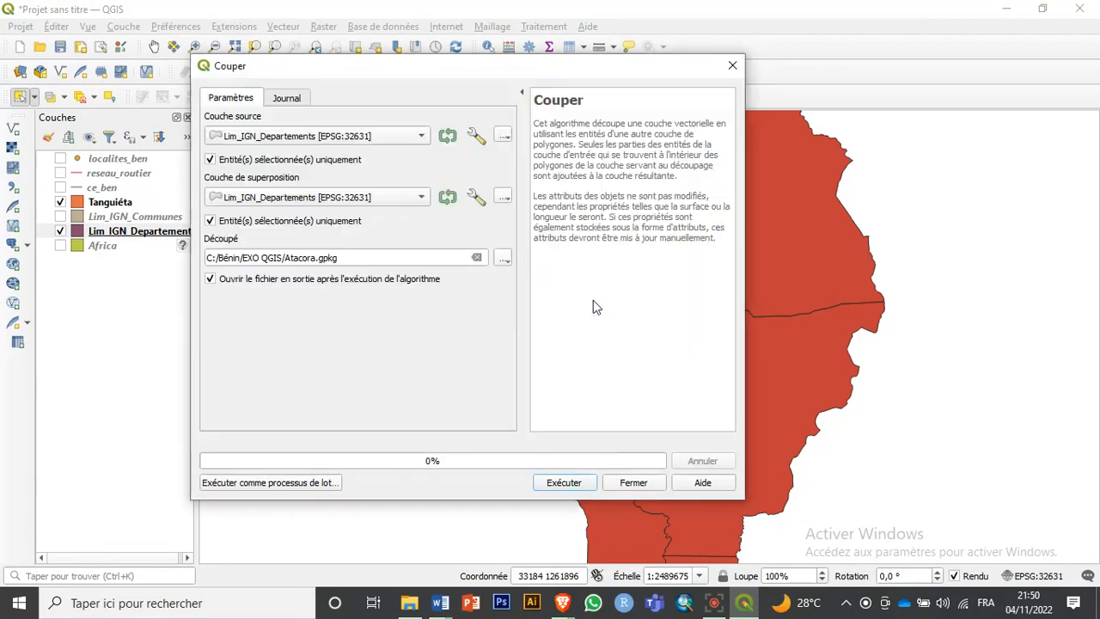
pyautogui.click(582, 484)
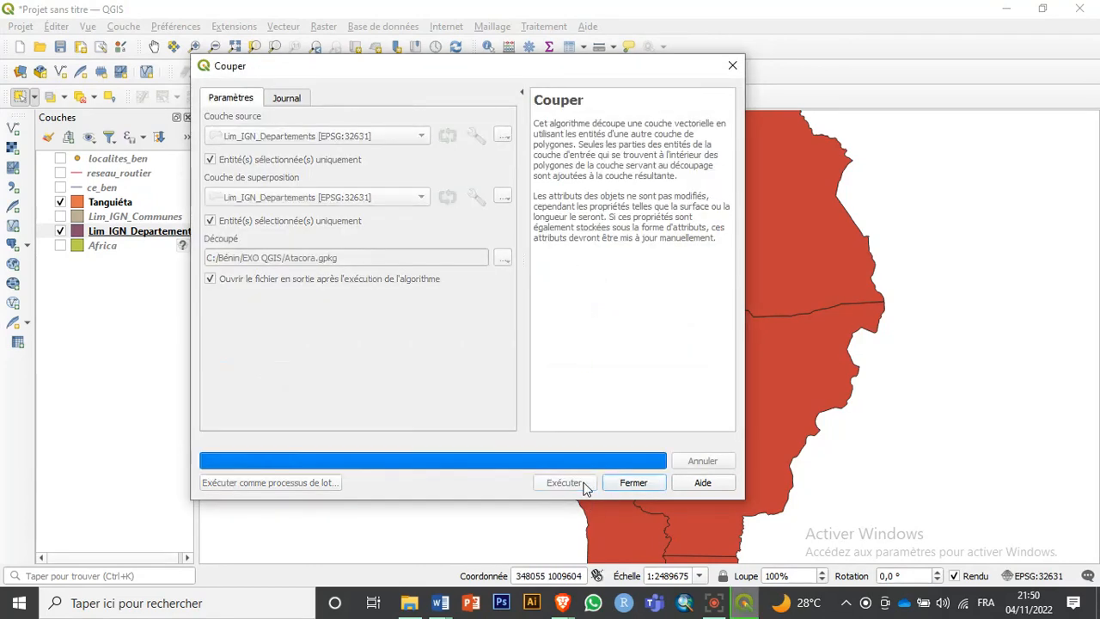
pyautogui.click(634, 483)
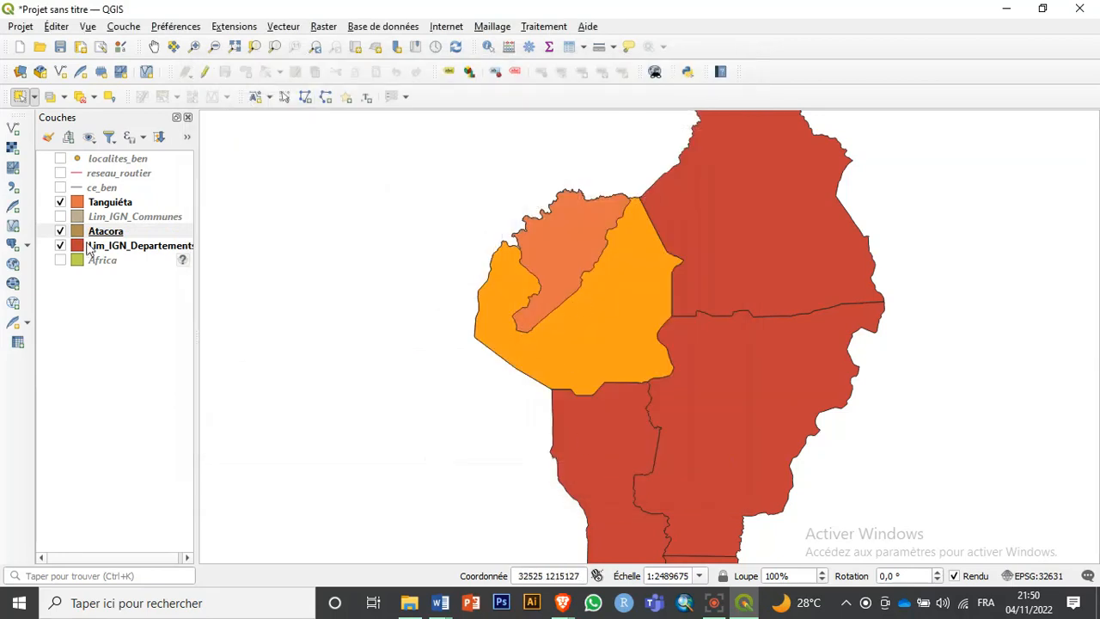
# Hide the Lim_IGN_Departements and Atacora layers and display ce_ben, reseau_routier and localites_ben
pyautogui.click(60, 247)
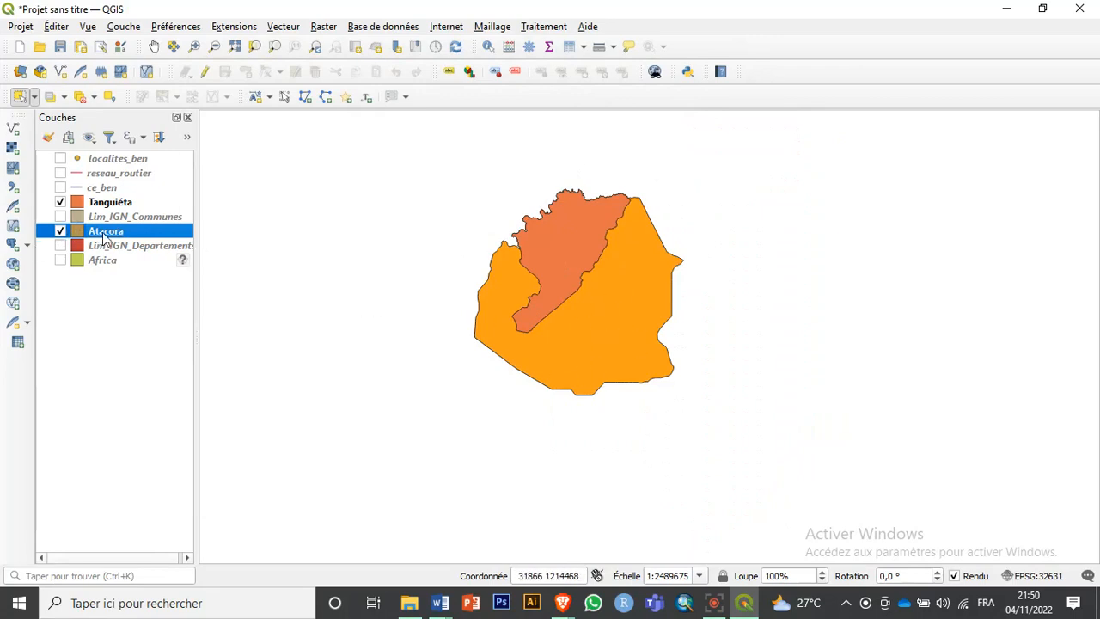
pyautogui.click(60, 188)
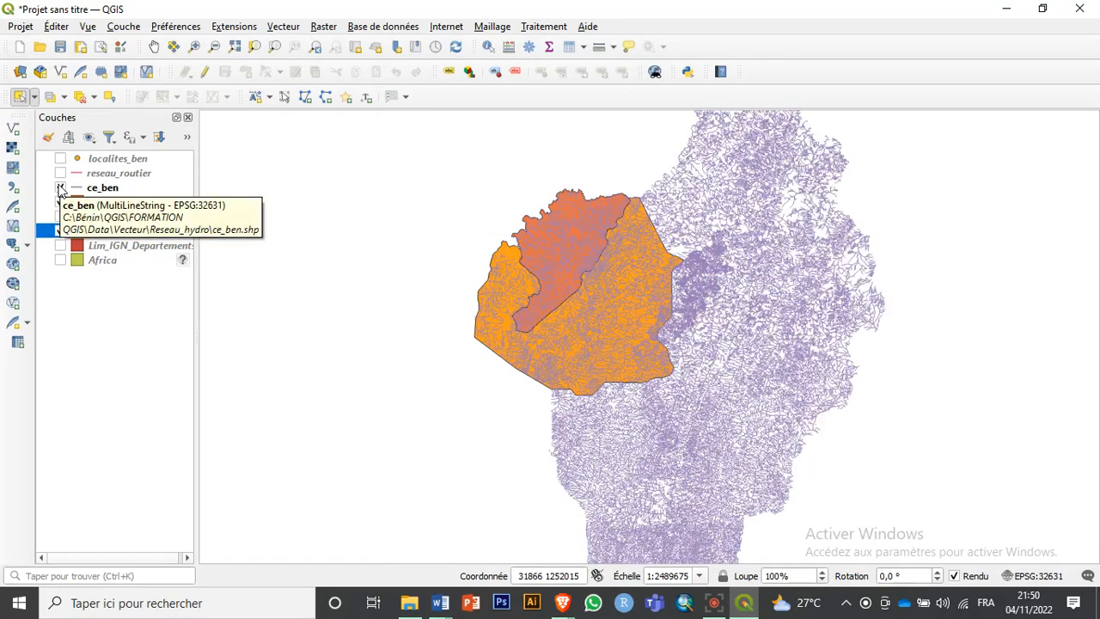
pyautogui.click(60, 173)
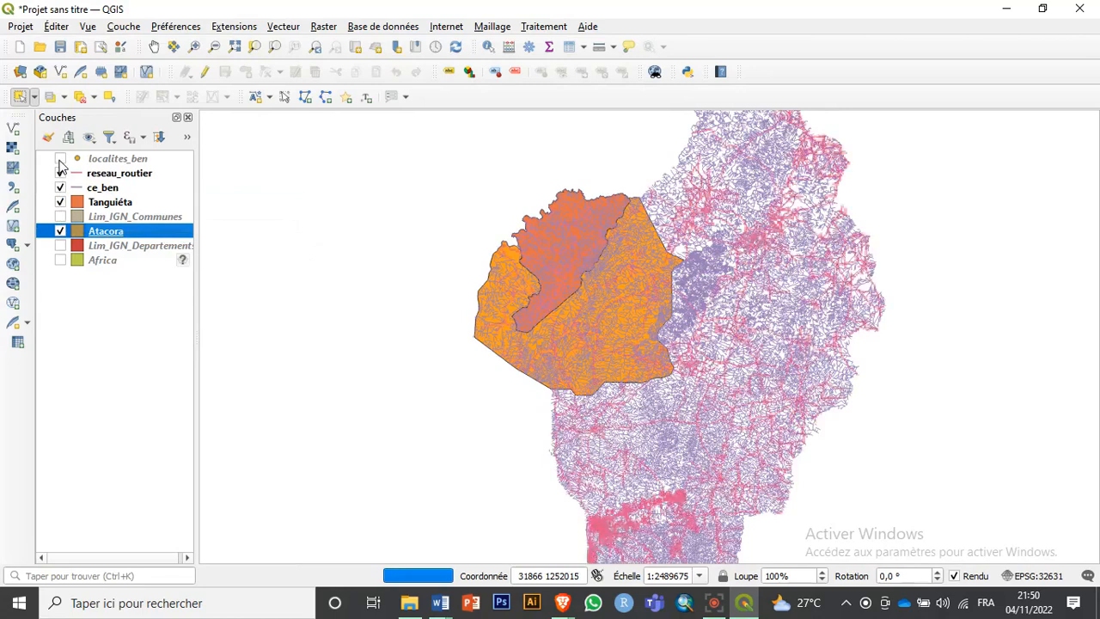
pyautogui.click(60, 160)
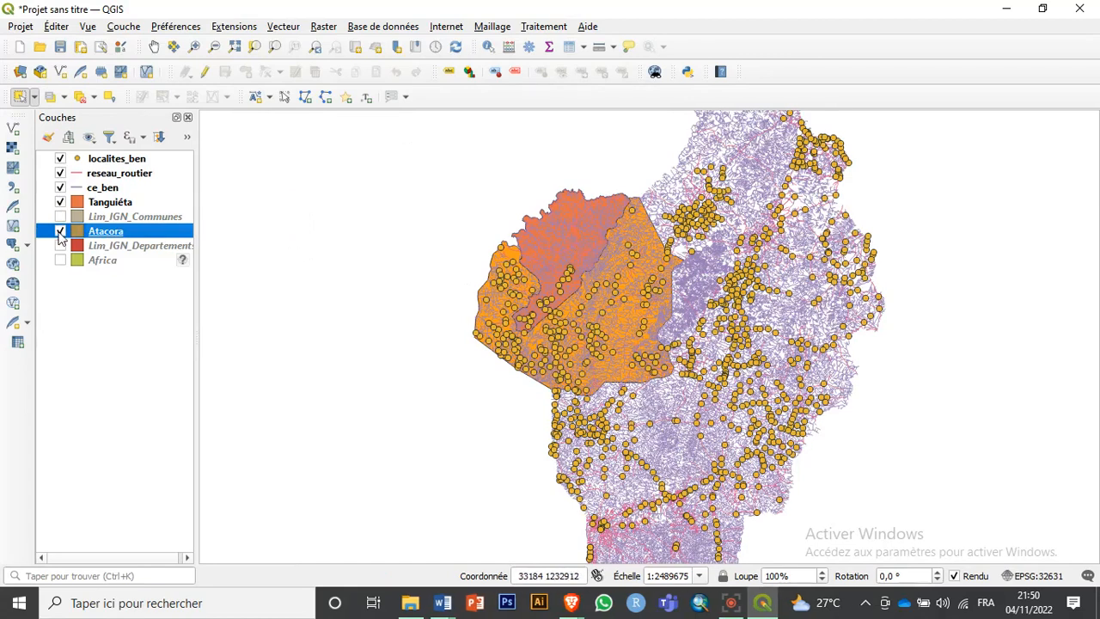
pyautogui.click(60, 232)
# Make Tanguiéta the active layer and set up the Couper tool with ce_ben as source and Tanguiéta as overlay
pyautogui.click(107, 204)
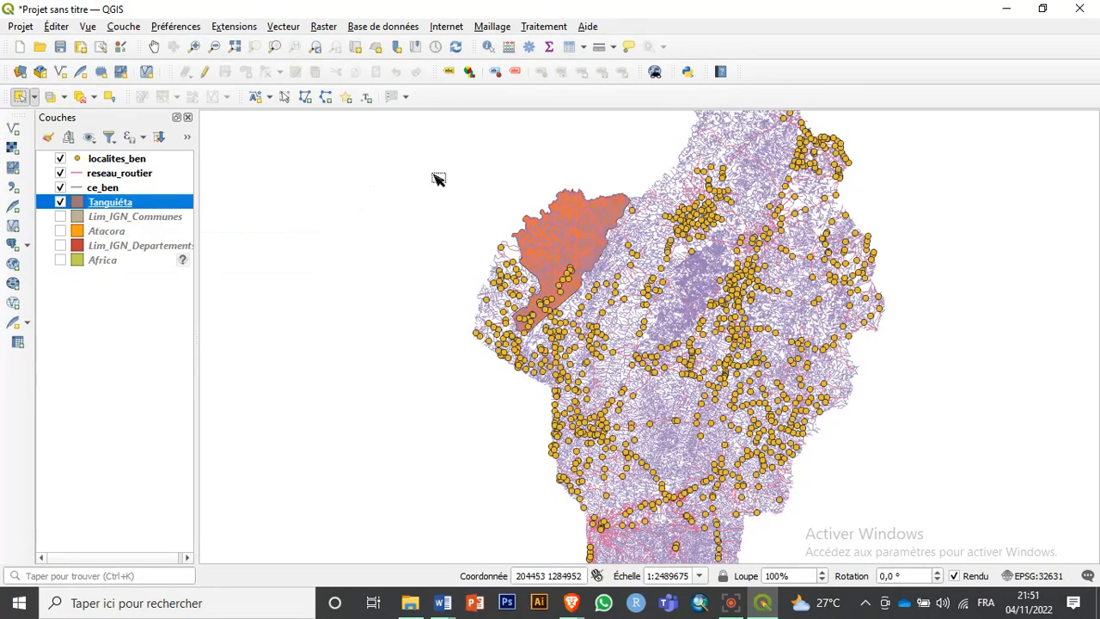
pyautogui.click(284, 26)
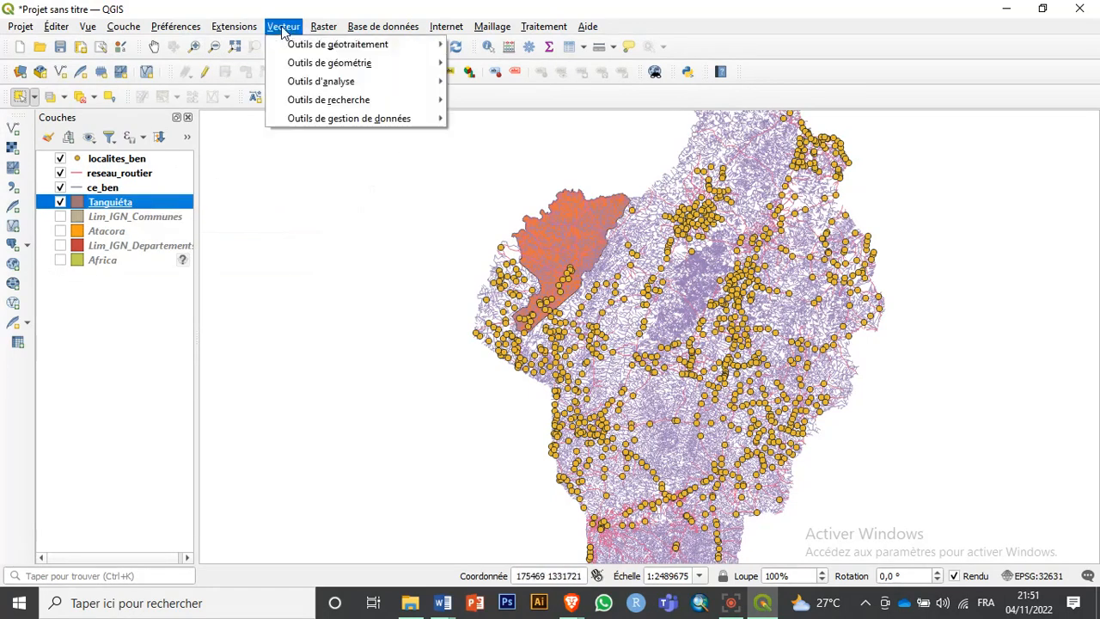
pyautogui.moveTo(331, 45)
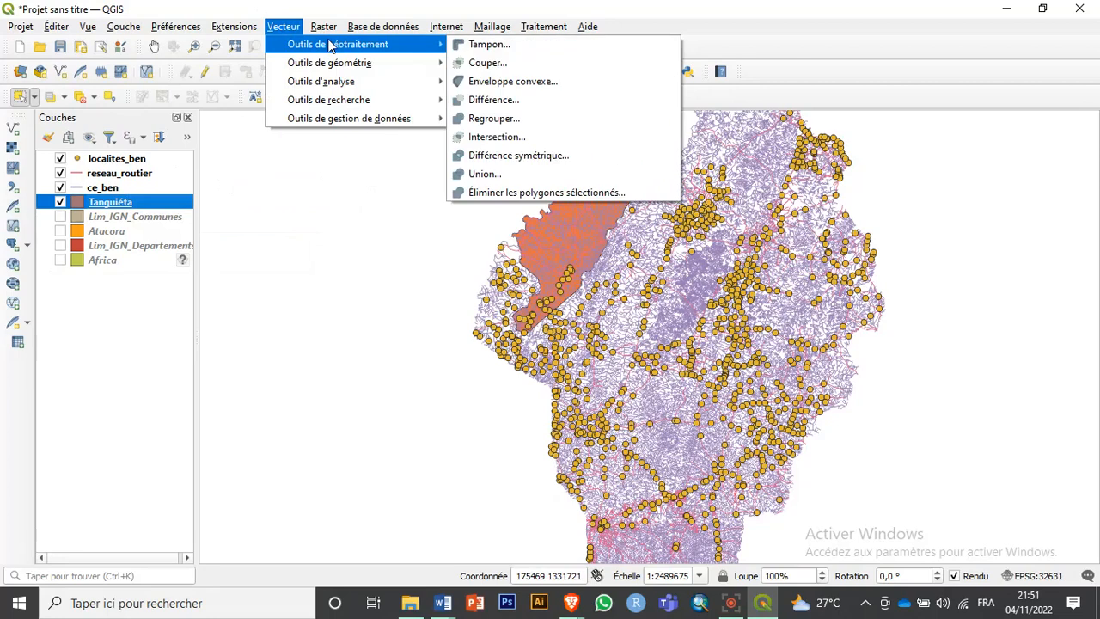
pyautogui.click(513, 62)
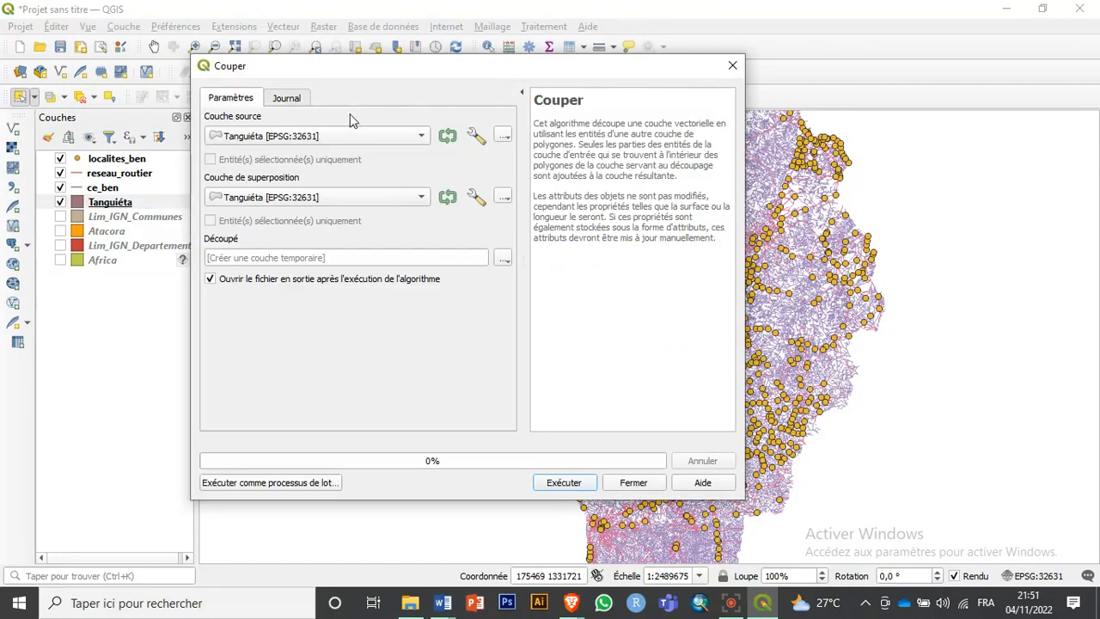
pyautogui.click(331, 139)
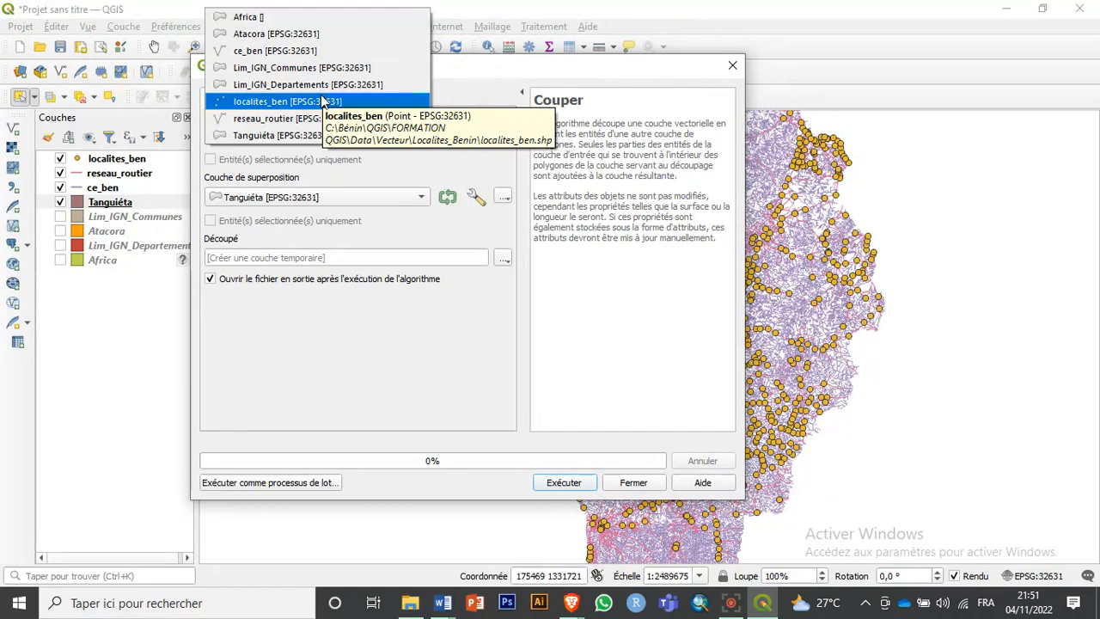
pyautogui.click(344, 53)
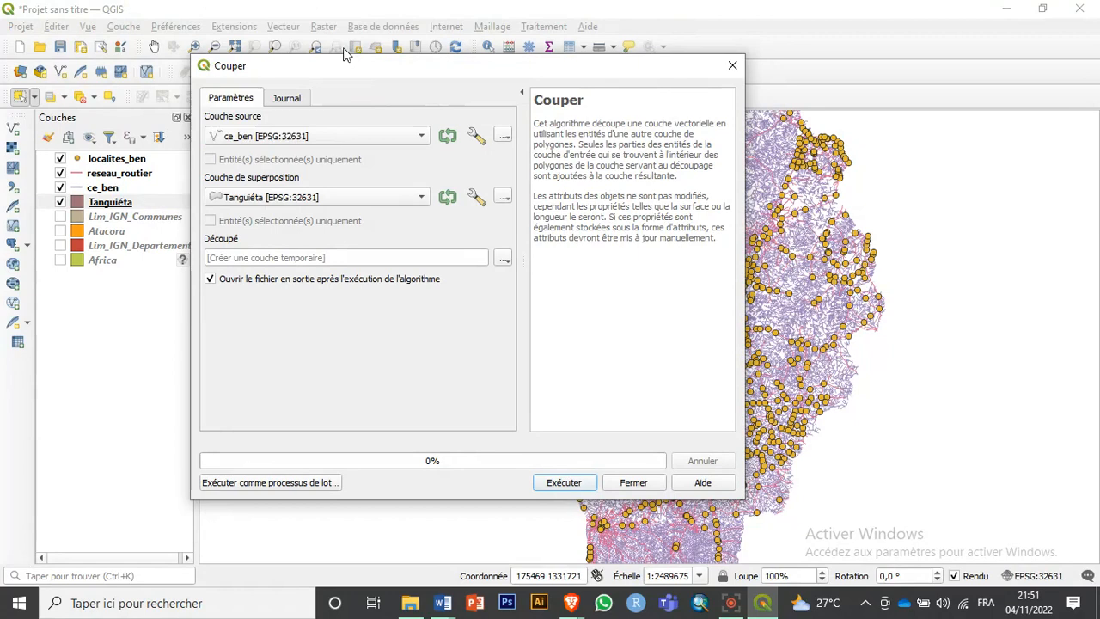
pyautogui.click(275, 140)
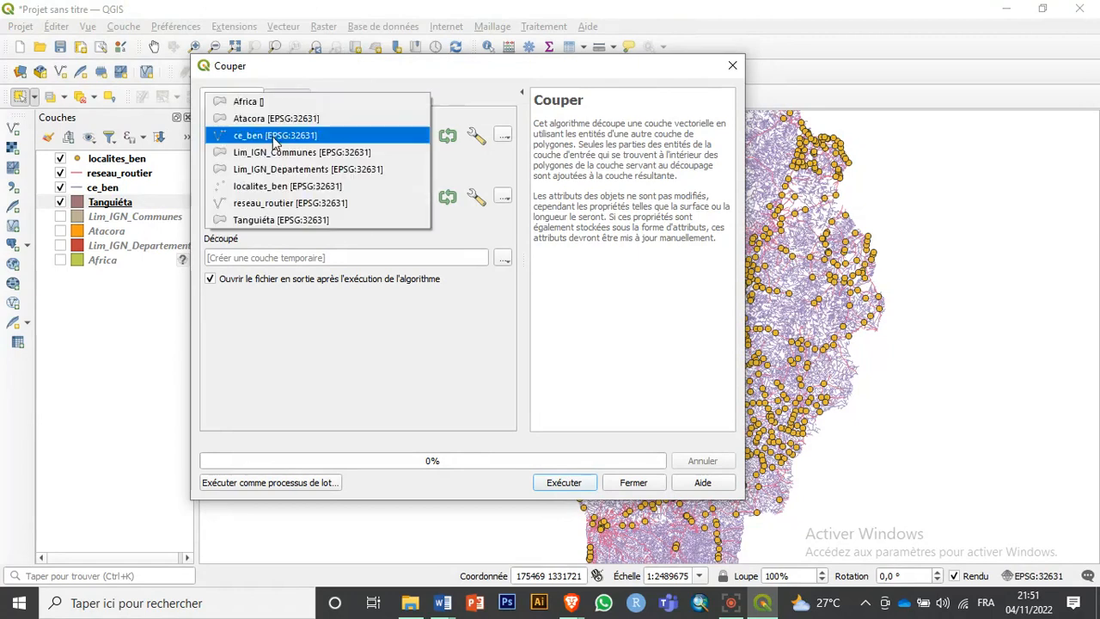
pyautogui.click(276, 139)
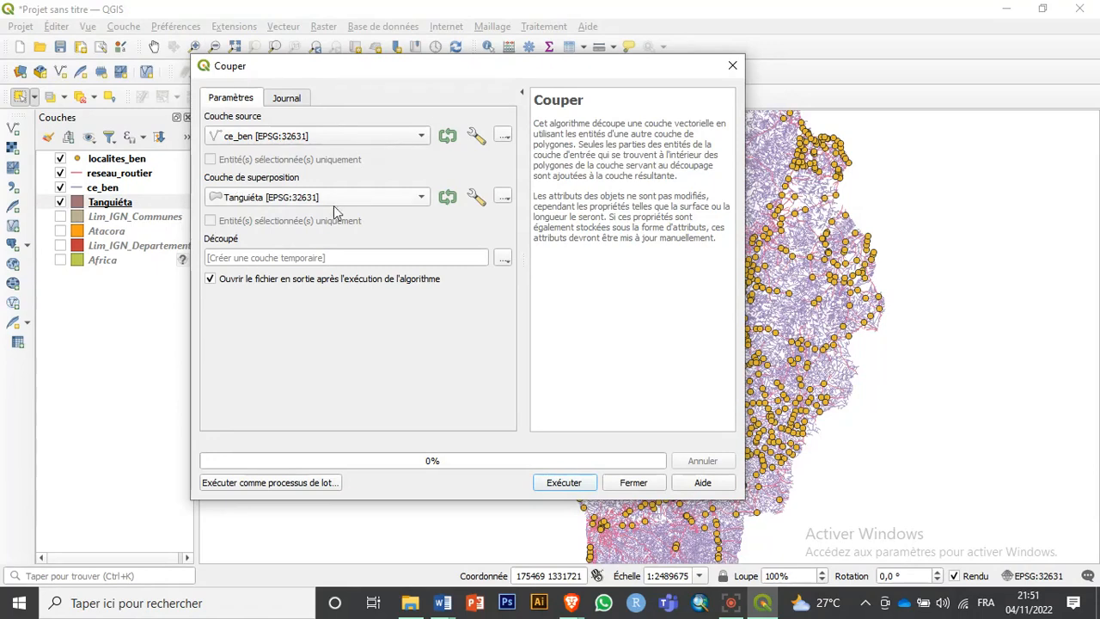
# Run the clip with its output saved as Hydro.gpkg in the EXO QGIS folder, and hide the ce_ben layer
pyautogui.click(502, 259)
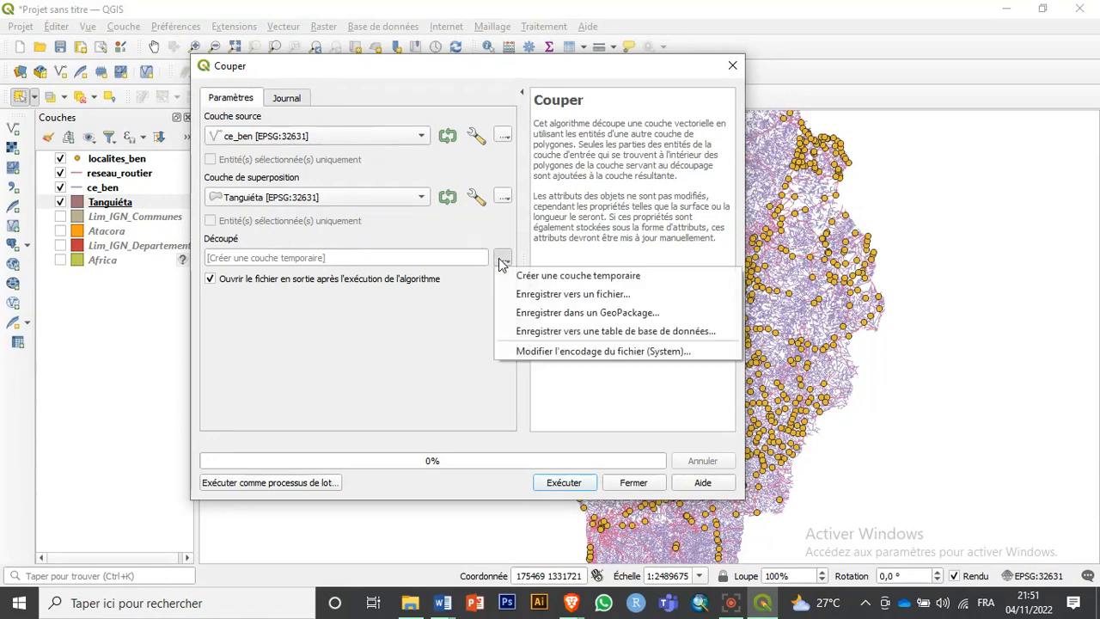
pyautogui.click(550, 302)
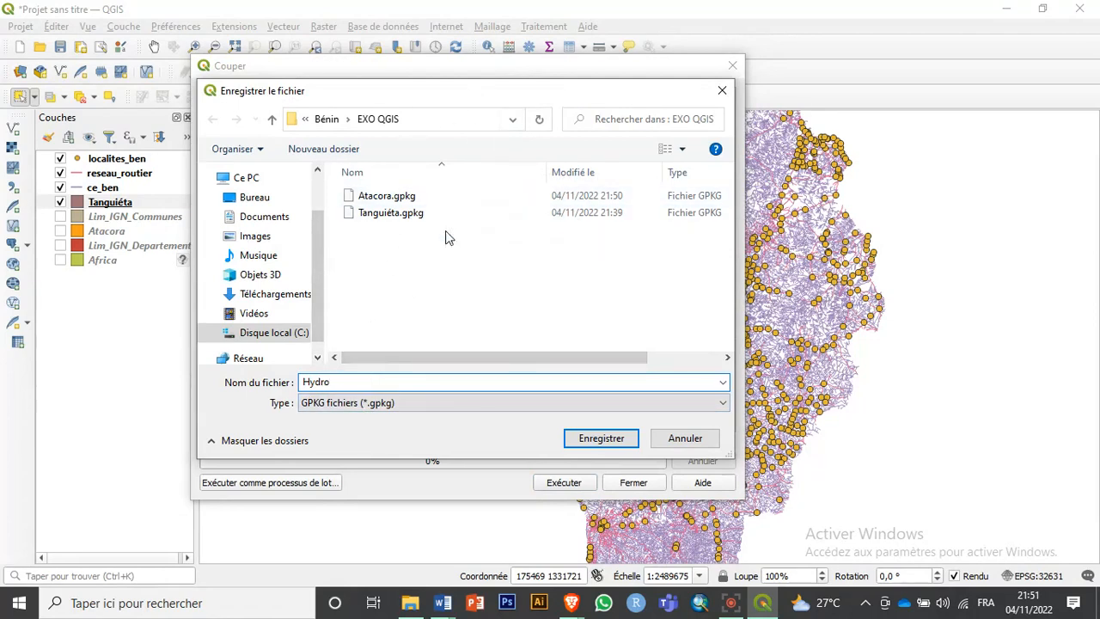
pyautogui.click(601, 439)
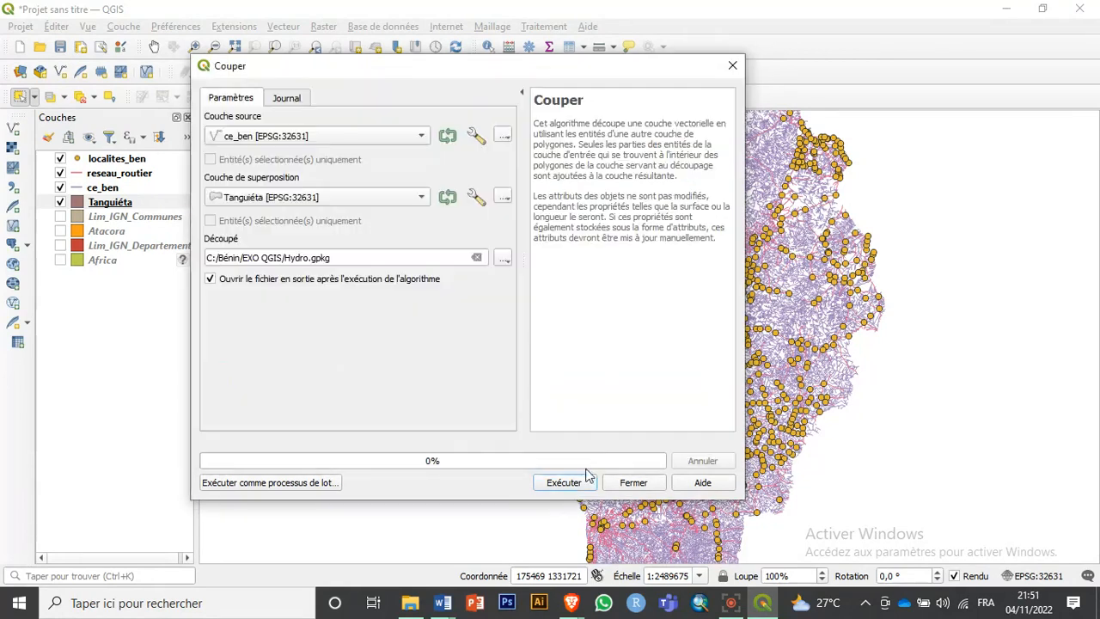
pyautogui.click(578, 483)
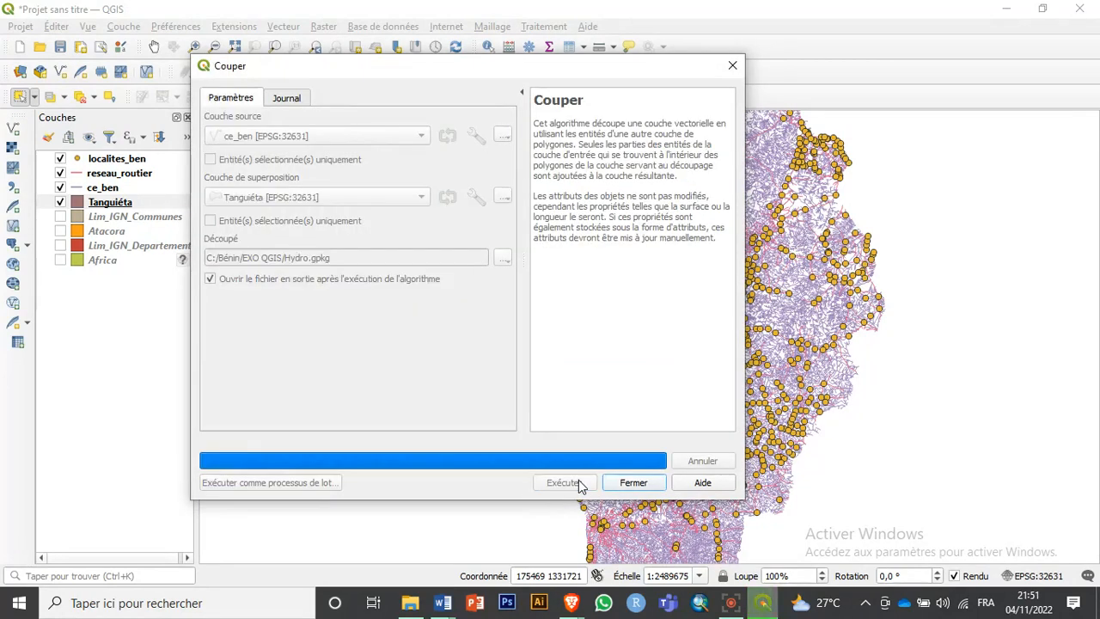
pyautogui.click(622, 483)
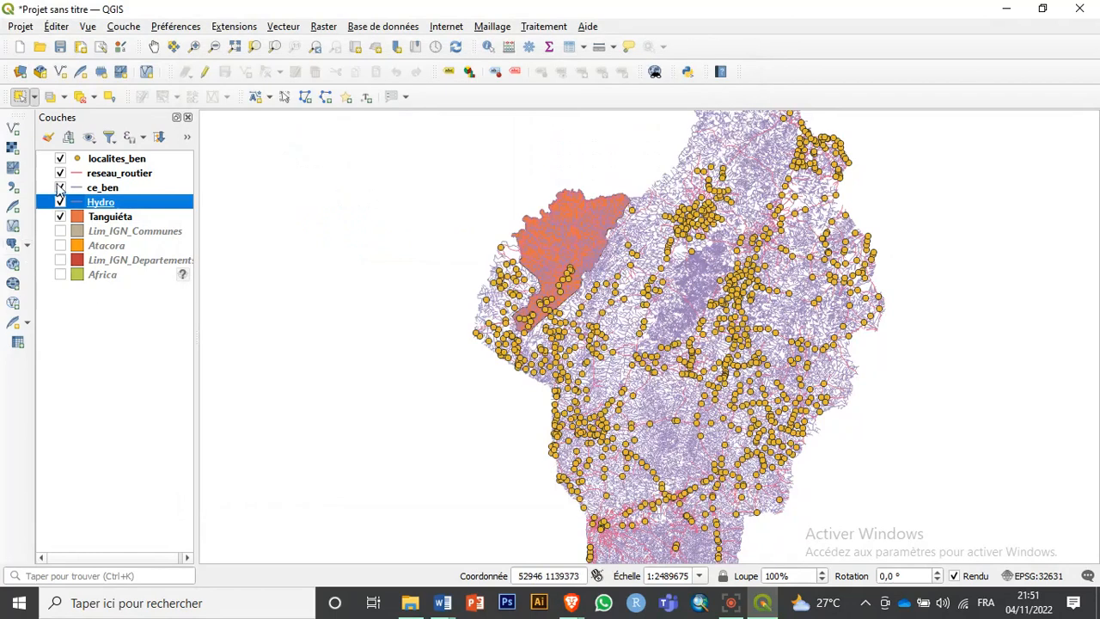
pyautogui.click(60, 188)
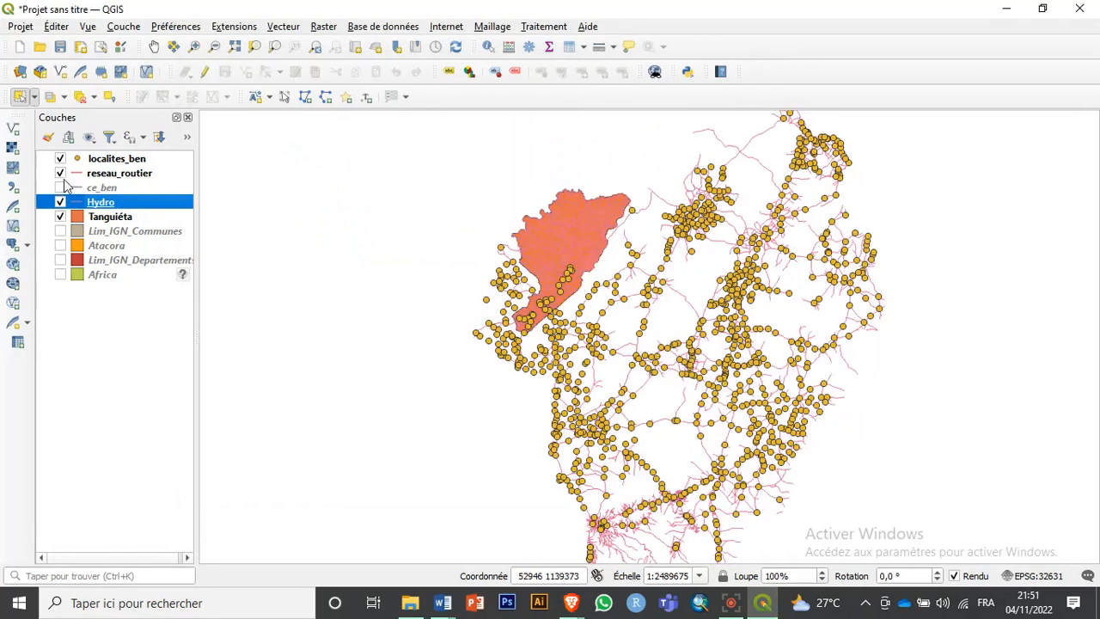
# Give the Tanguiéta layer's simple fill a transparent fill colour and apply the symbology
pyautogui.click(116, 219)
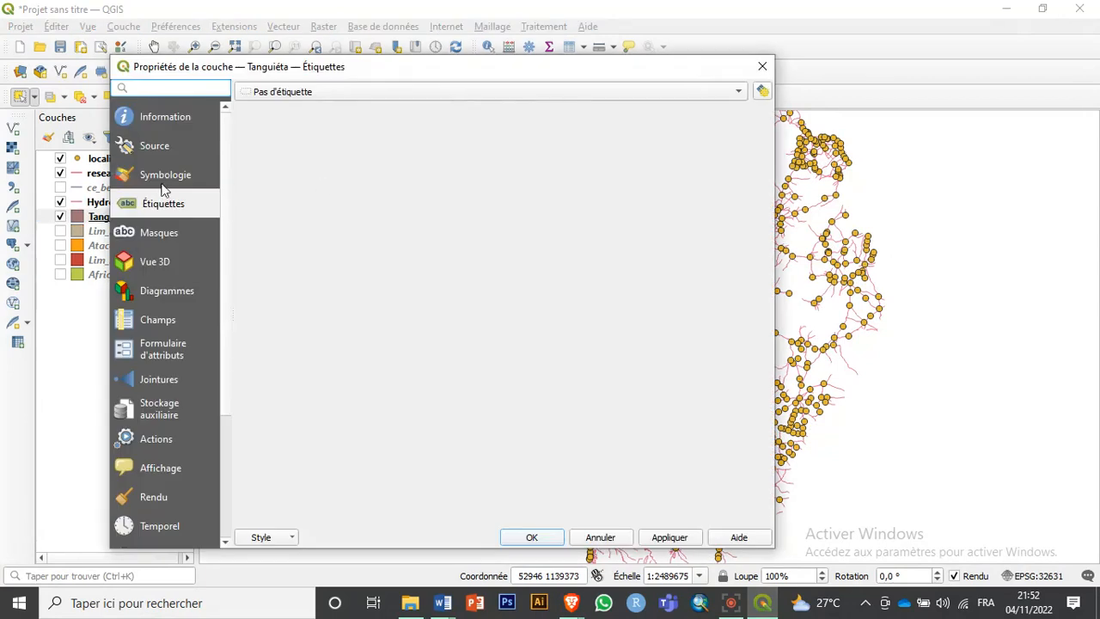
pyautogui.click(163, 182)
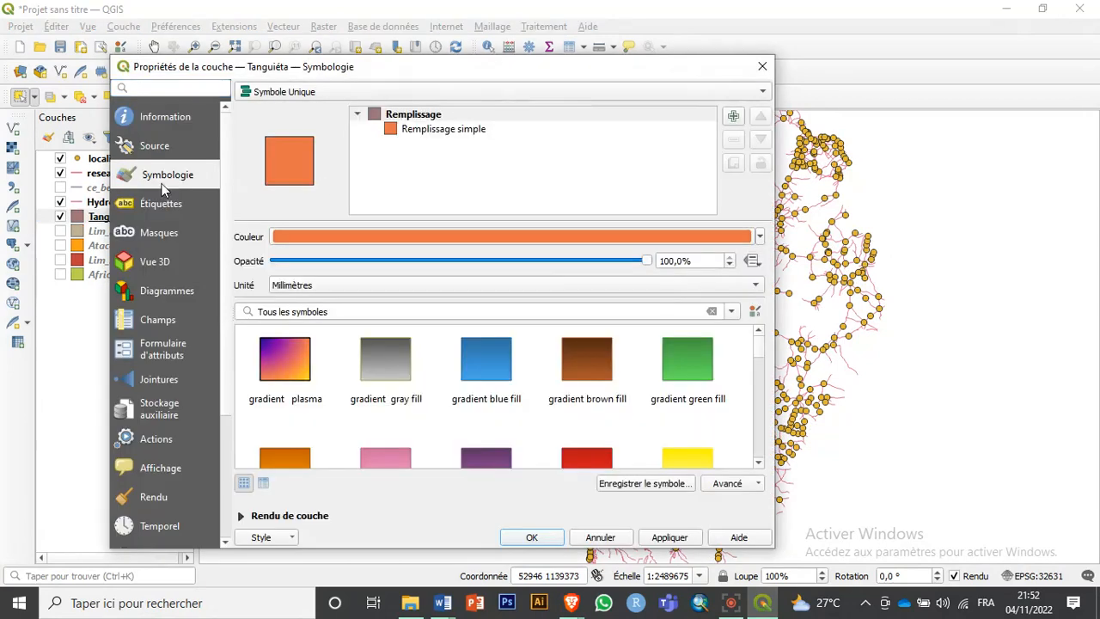
pyautogui.click(457, 132)
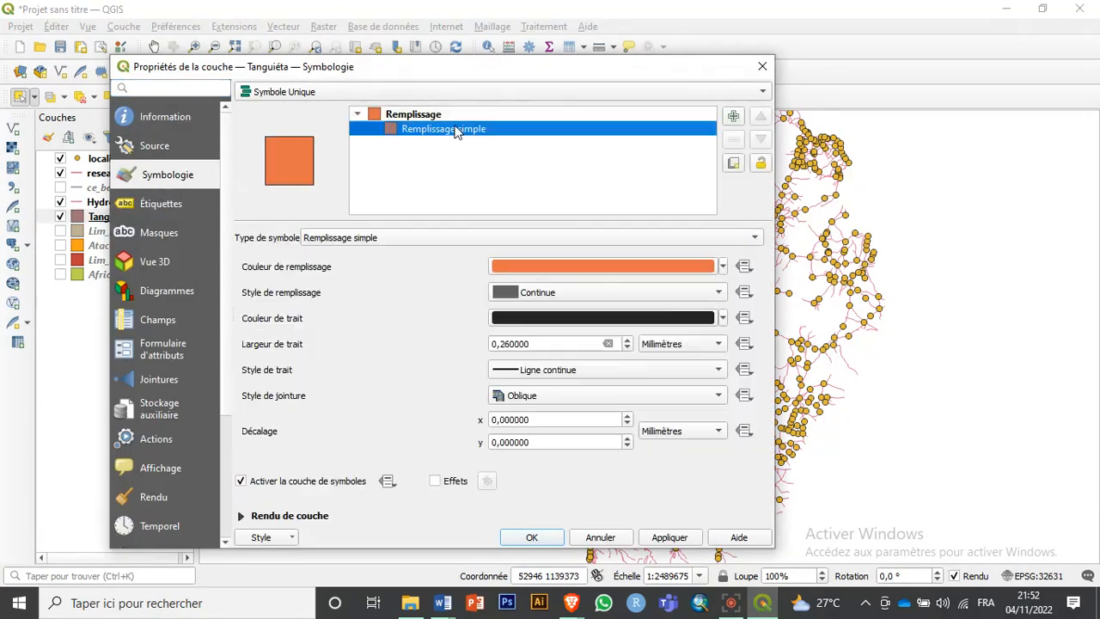
pyautogui.click(723, 268)
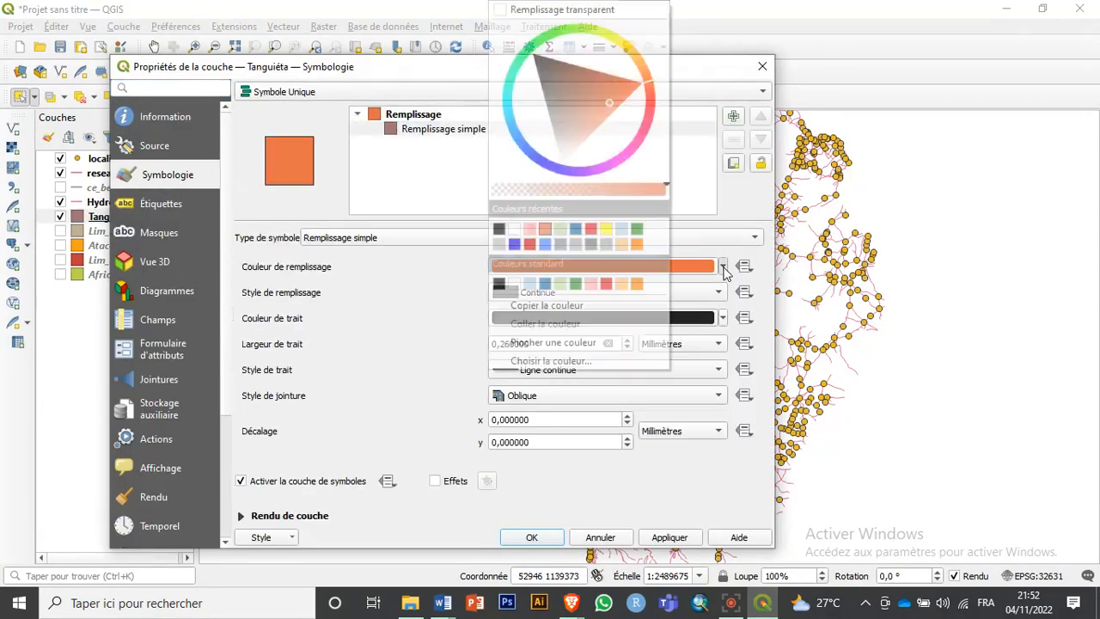
pyautogui.click(536, 12)
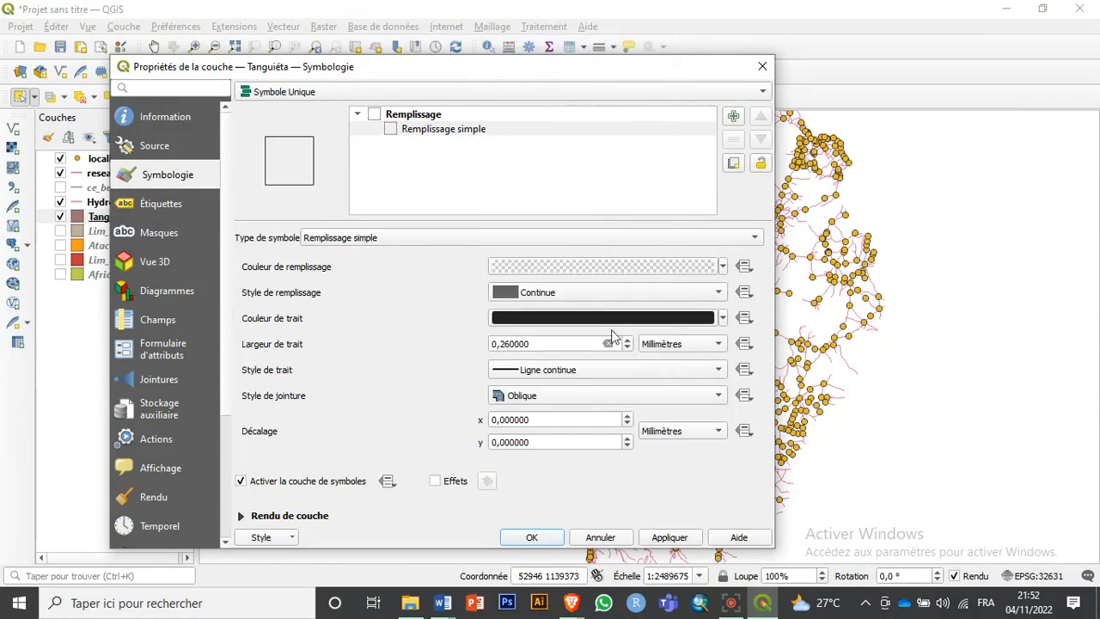
pyautogui.click(688, 539)
pyautogui.click(532, 537)
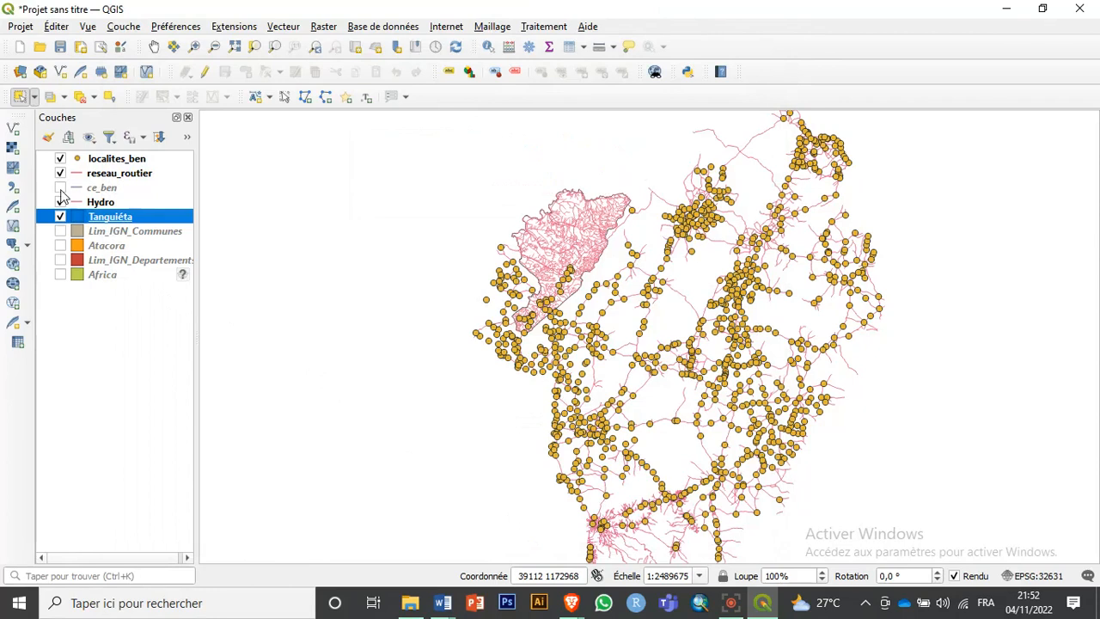
# Examine the Hydro clip within the Tanguiéta outline and against ce_ben, with reseau_routier and localites_ben hidden only during the comparison
pyautogui.click(60, 159)
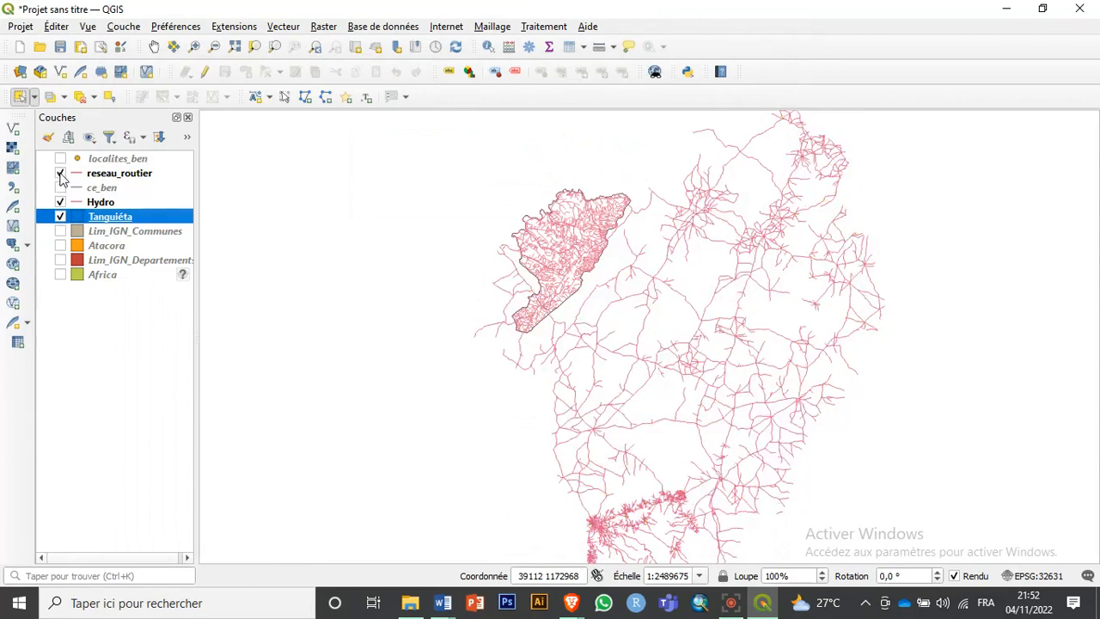
pyautogui.click(60, 173)
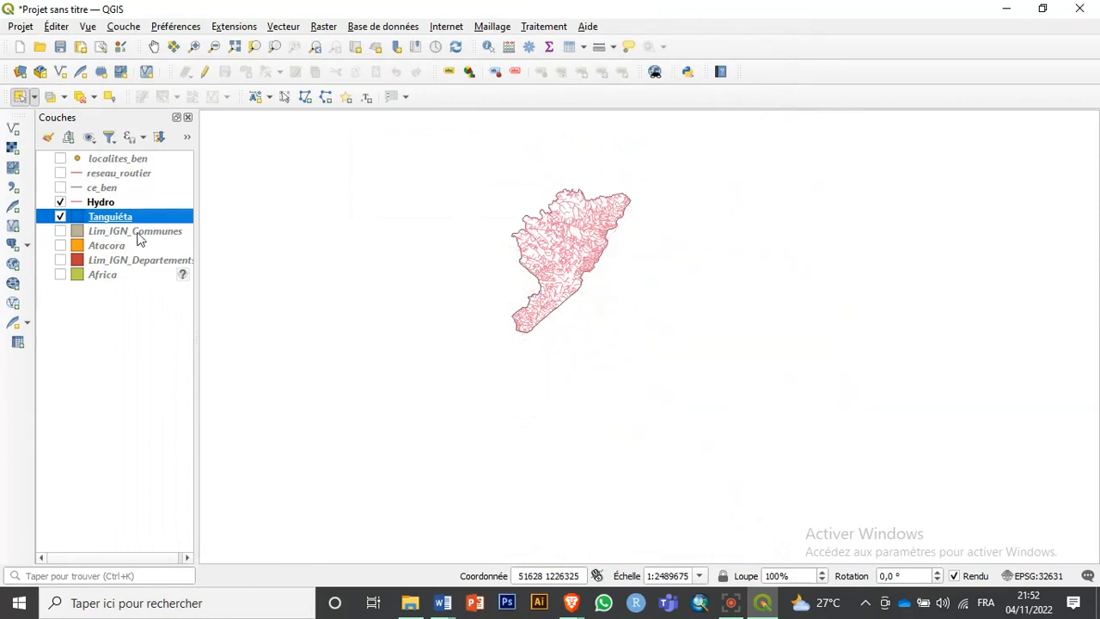
pyautogui.click(61, 202)
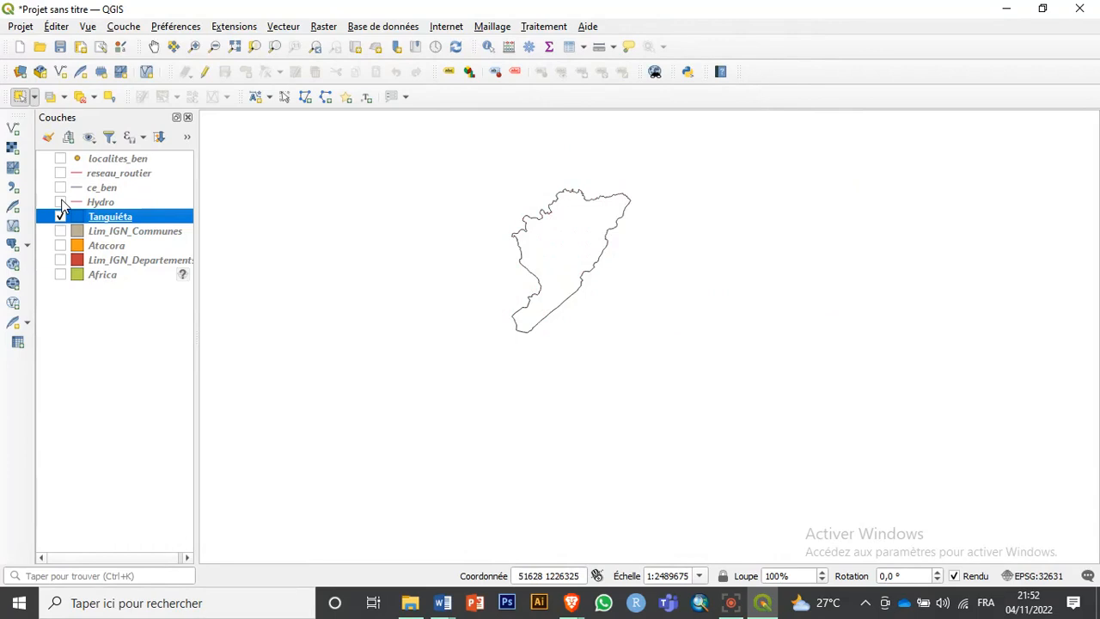
pyautogui.click(61, 202)
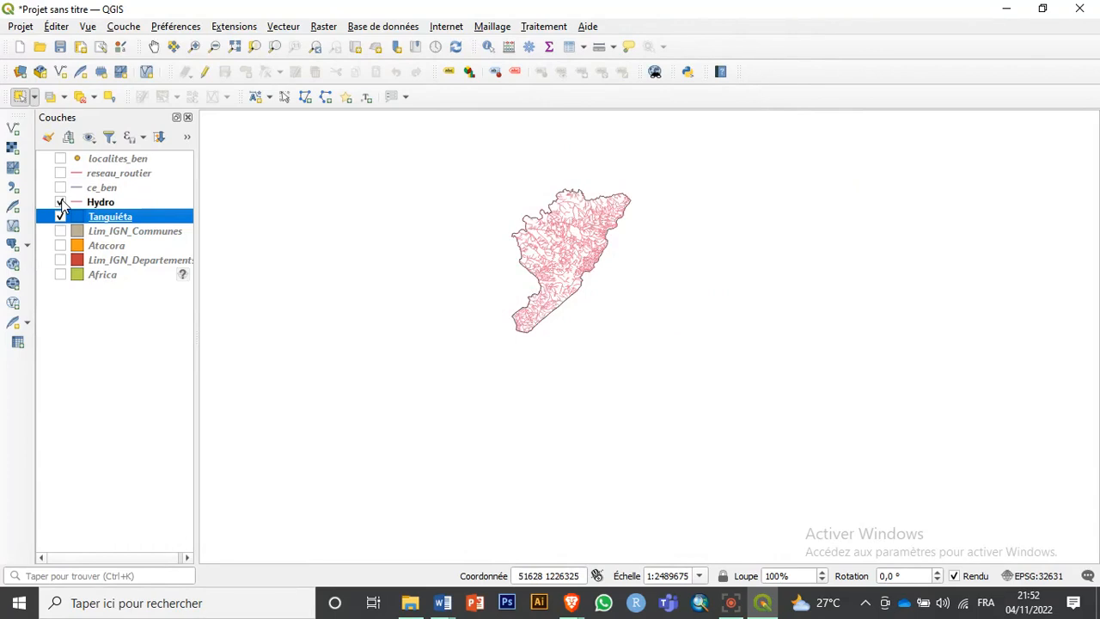
pyautogui.click(61, 187)
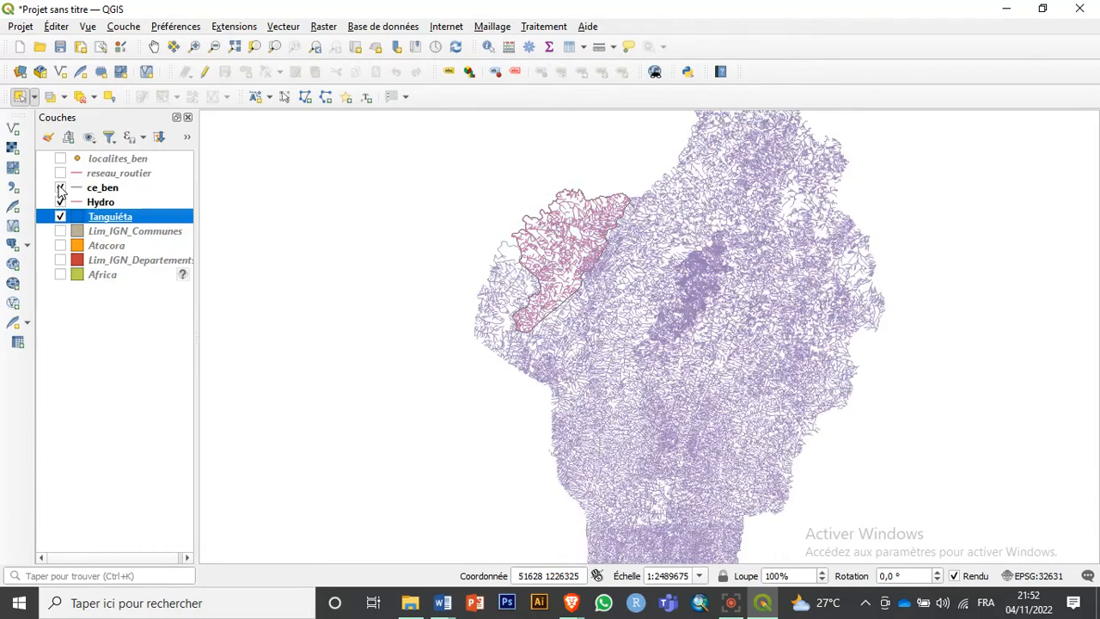
pyautogui.click(61, 188)
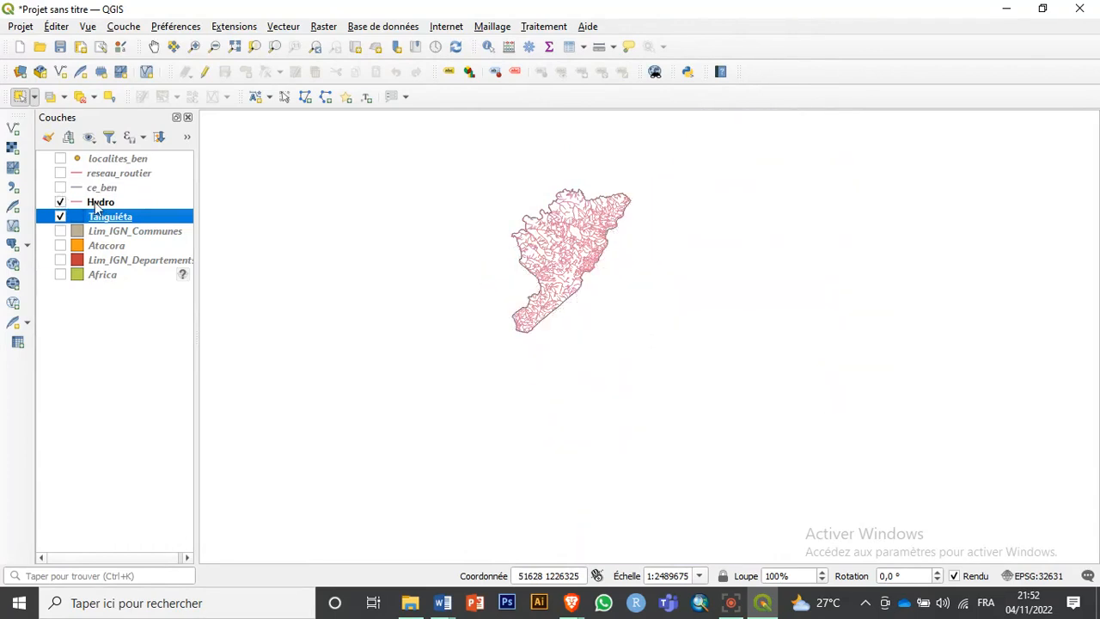
pyautogui.click(96, 205)
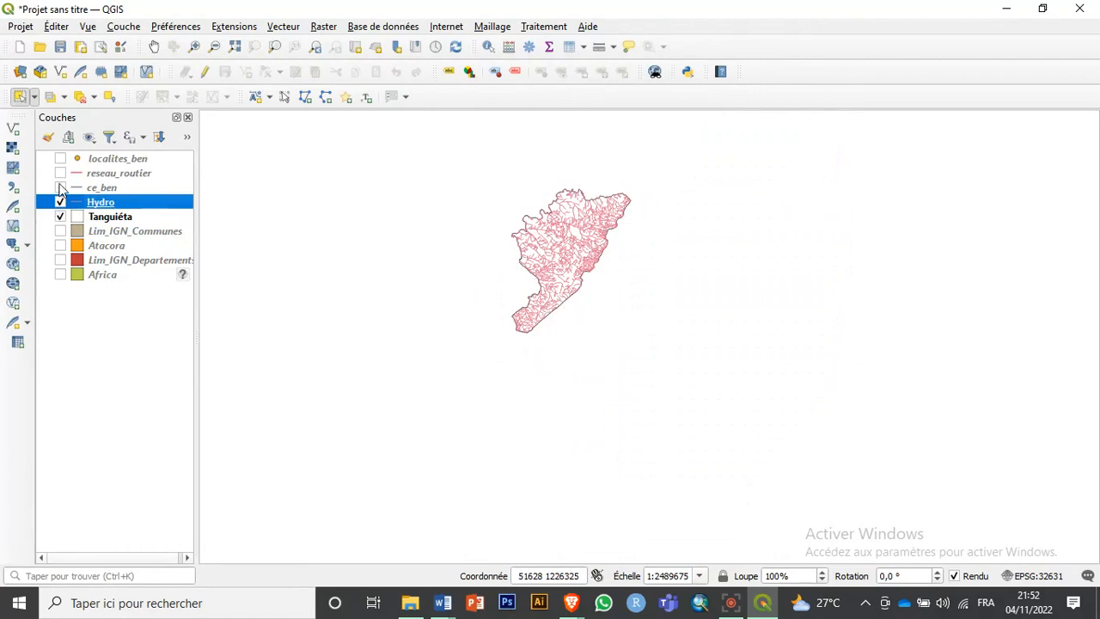
pyautogui.click(60, 172)
pyautogui.click(60, 158)
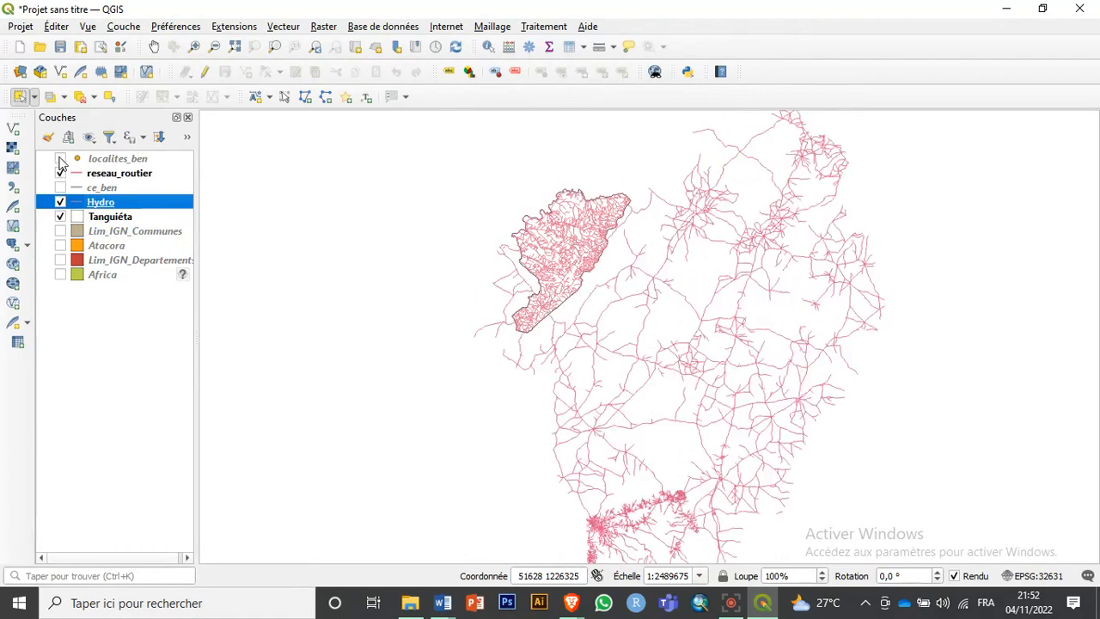
# Set up the Couper tool with reseau_routier as the source layer and Tanguiéta as the overlay layer
pyautogui.click(284, 27)
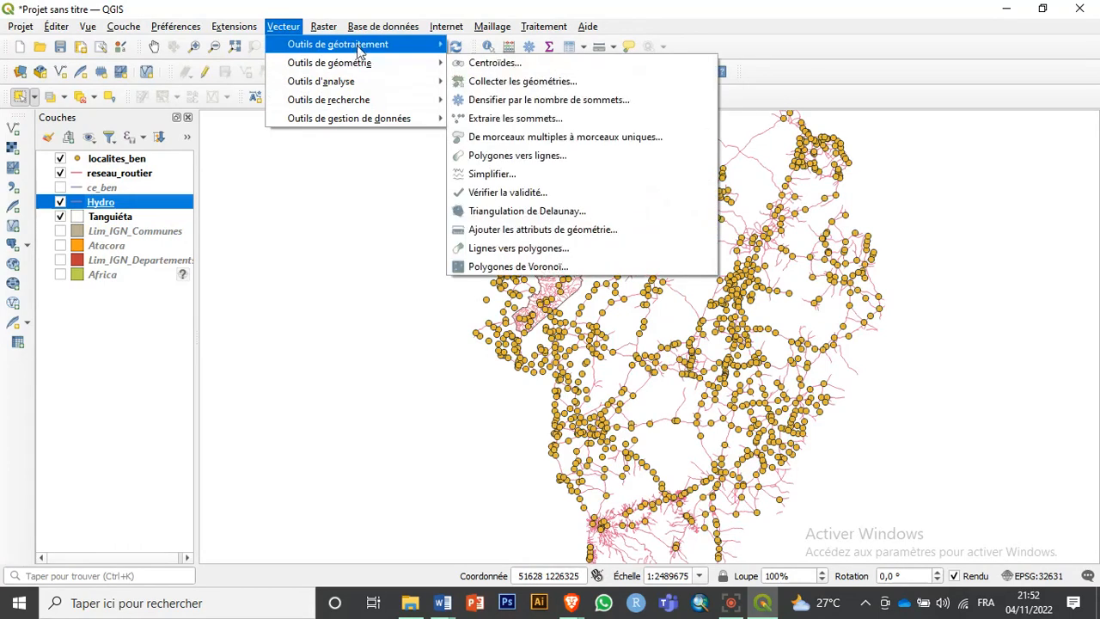
pyautogui.moveTo(411, 47)
pyautogui.click(481, 62)
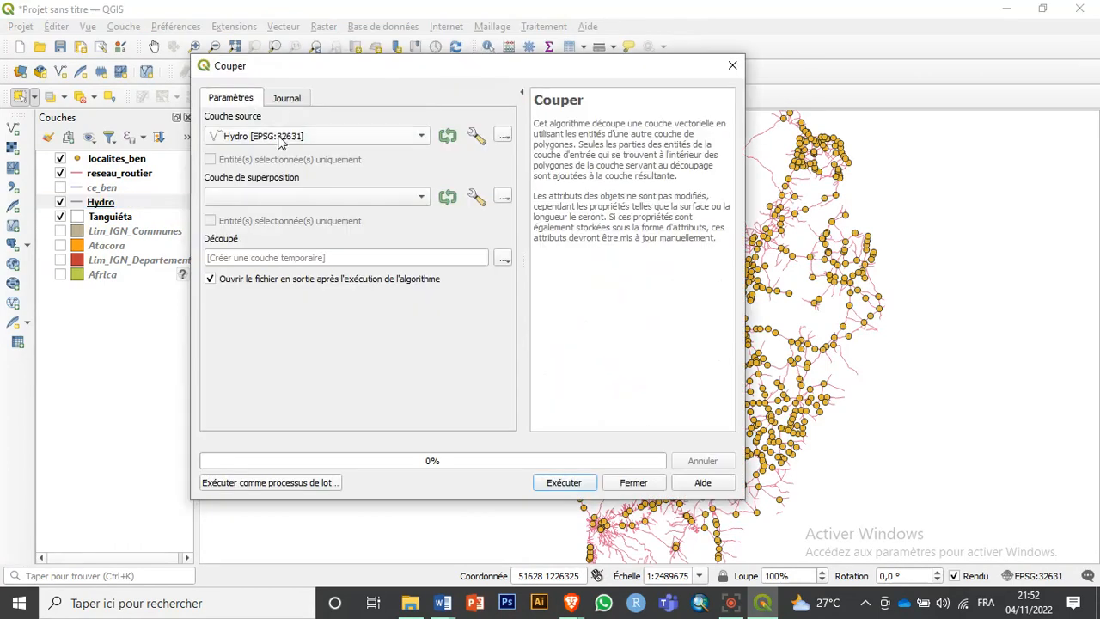
pyautogui.click(278, 138)
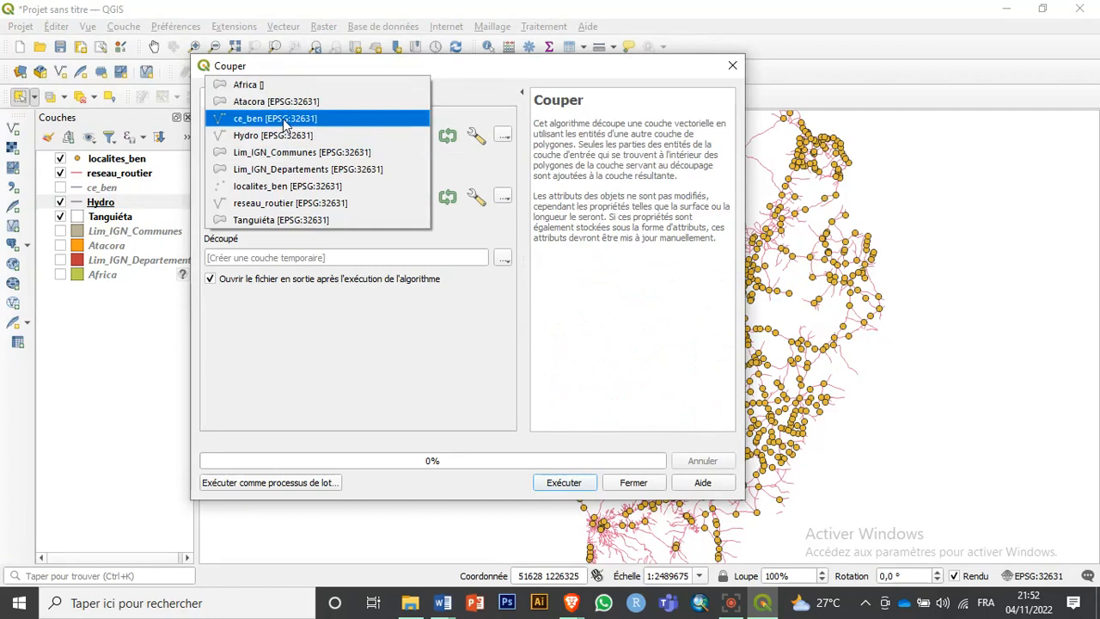
pyautogui.click(289, 205)
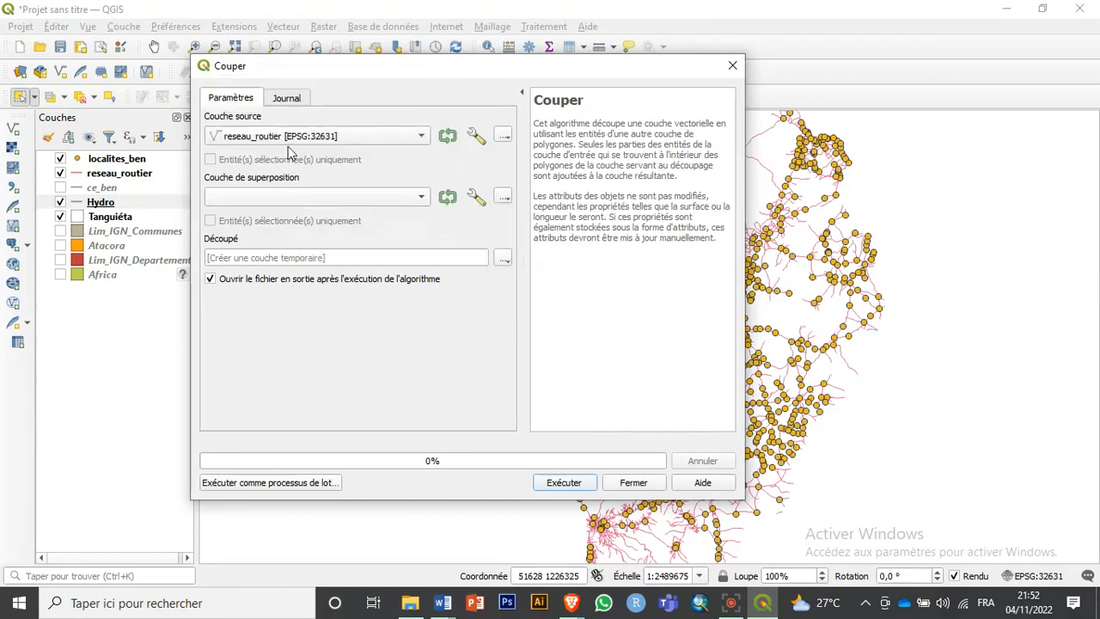
pyautogui.click(280, 199)
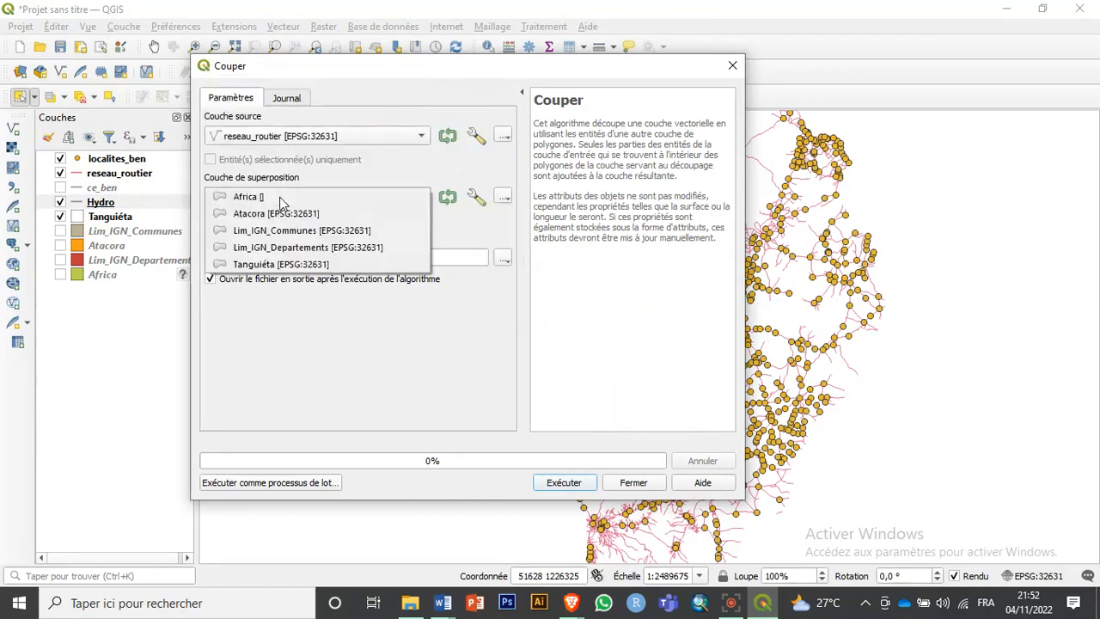
pyautogui.click(278, 264)
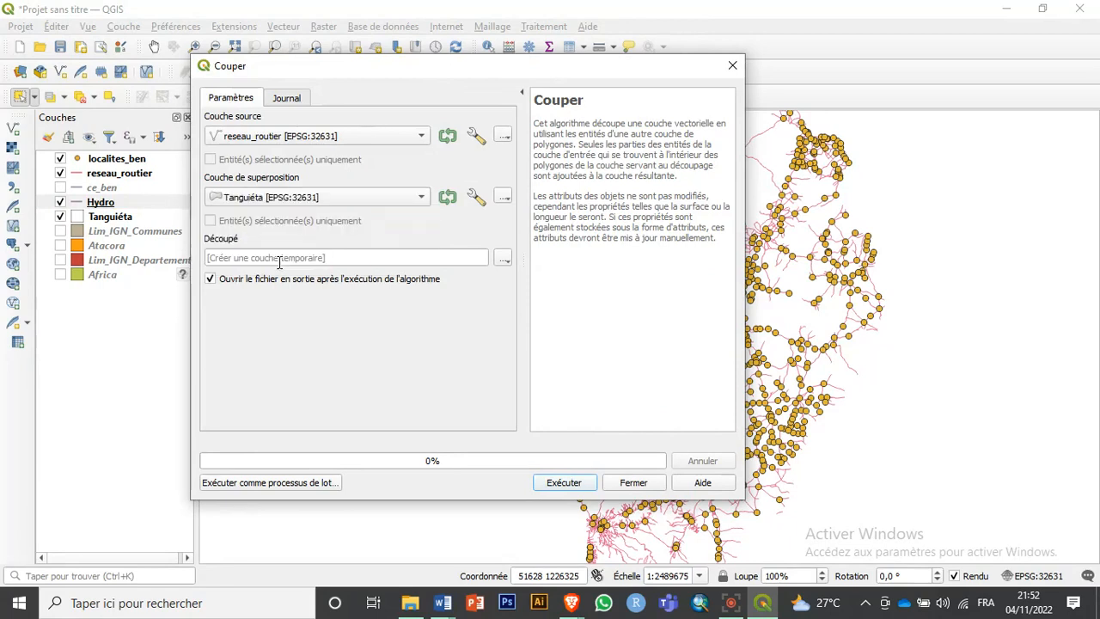
# Save the clip output as Route.gpkg in the EXO QGIS folder, run the algorithm and close the tool
pyautogui.click(504, 259)
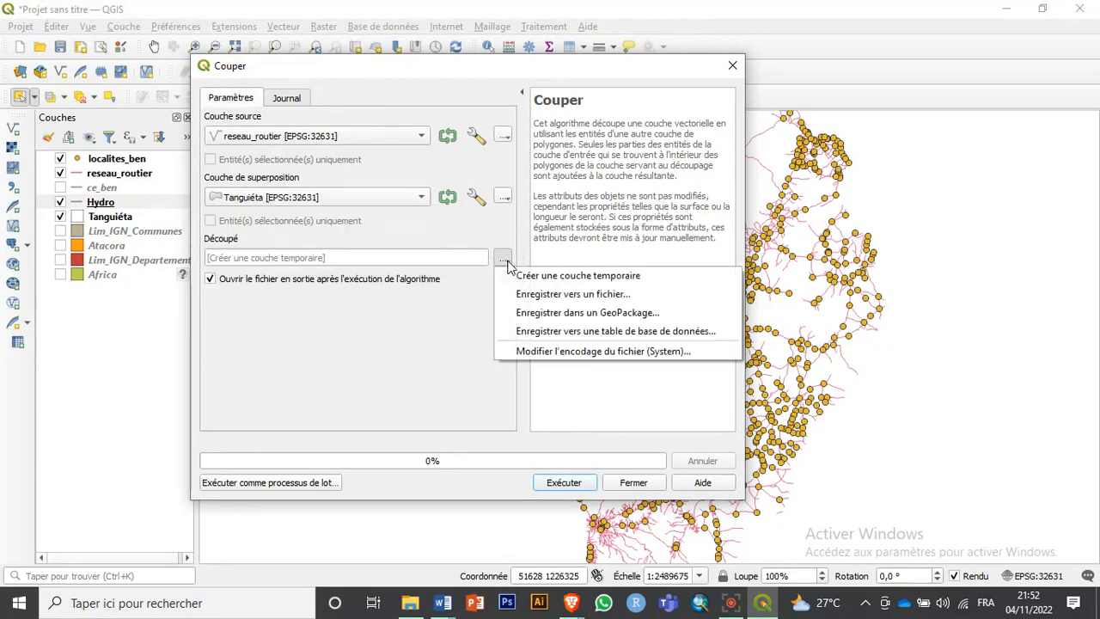
pyautogui.click(545, 294)
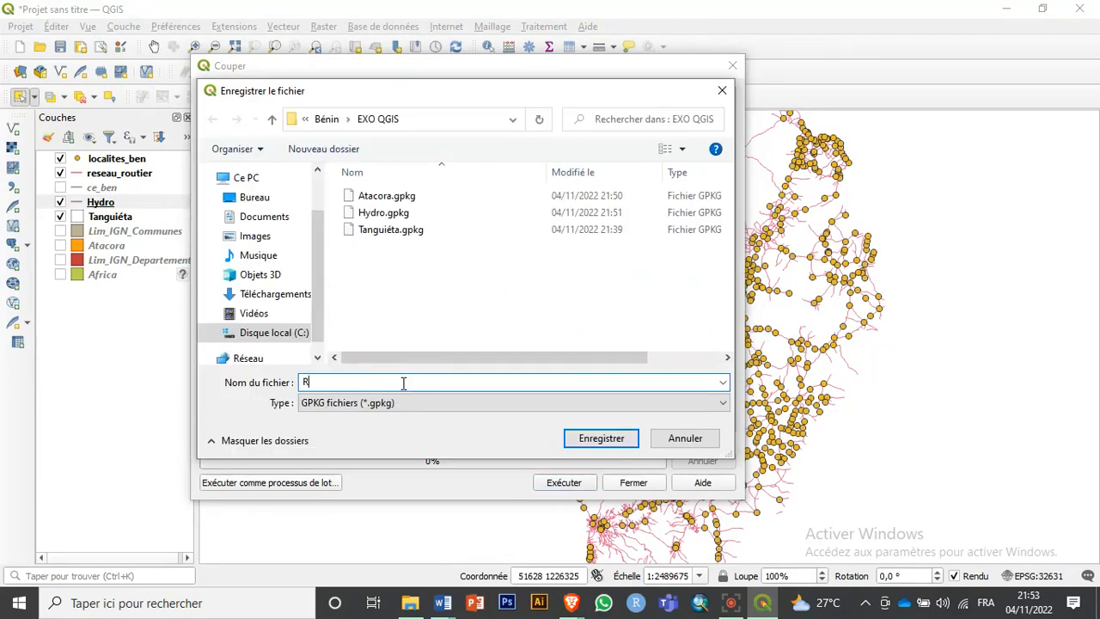
pyautogui.write('Route')
pyautogui.click(605, 440)
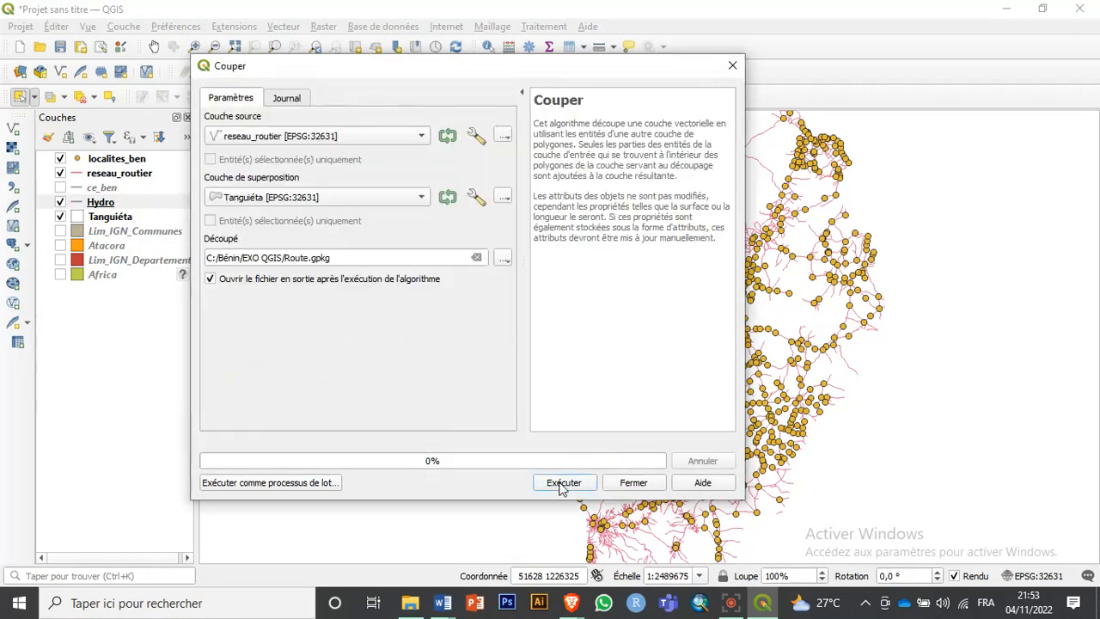
pyautogui.click(563, 481)
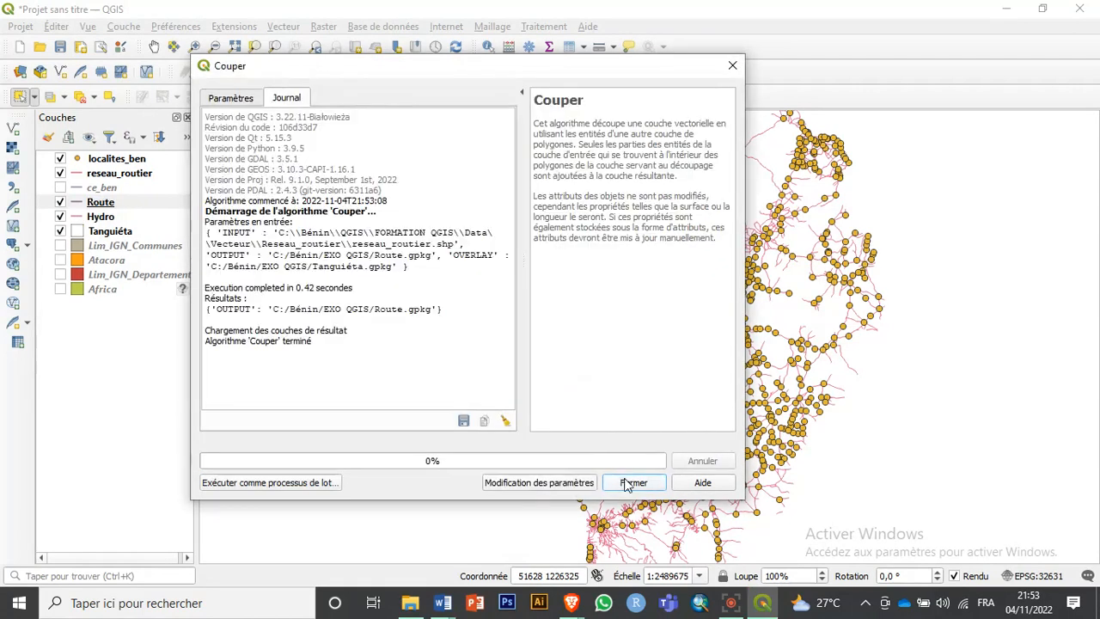
pyautogui.click(633, 482)
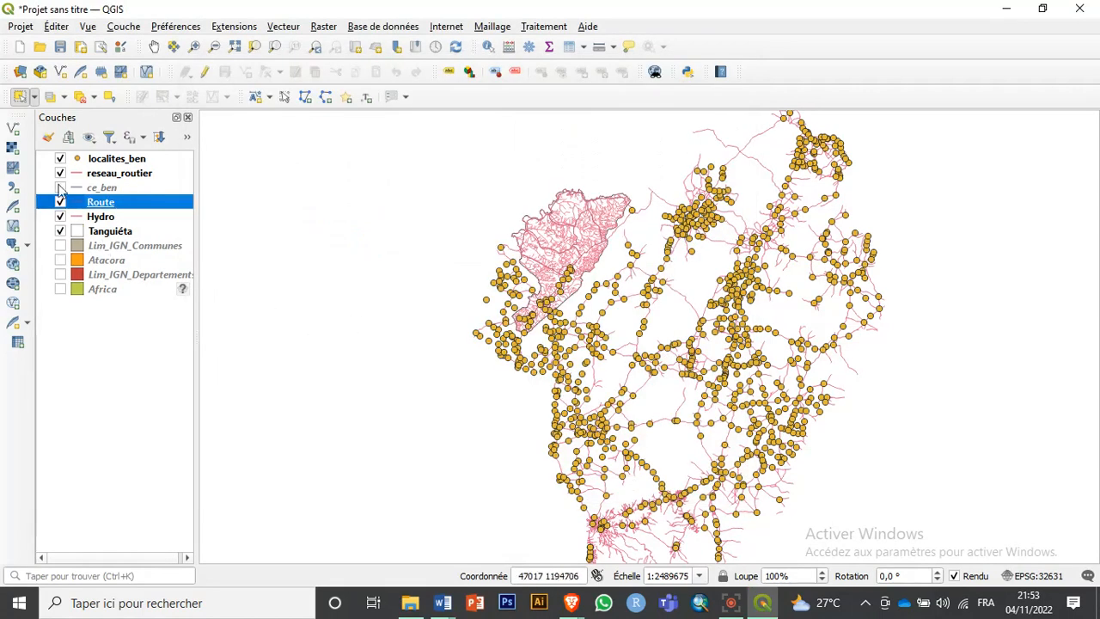
# Hide reseau_routier and inspect the Route clip inside Tanguiéta, with localites_ben and Hydro hidden only temporarily
pyautogui.click(60, 173)
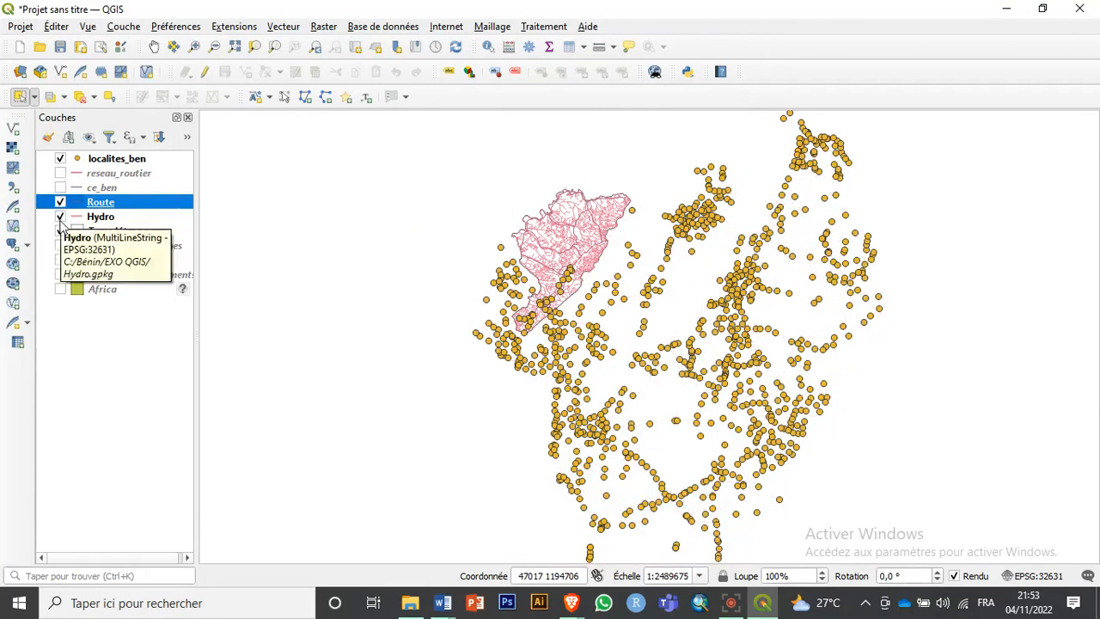
pyautogui.click(60, 159)
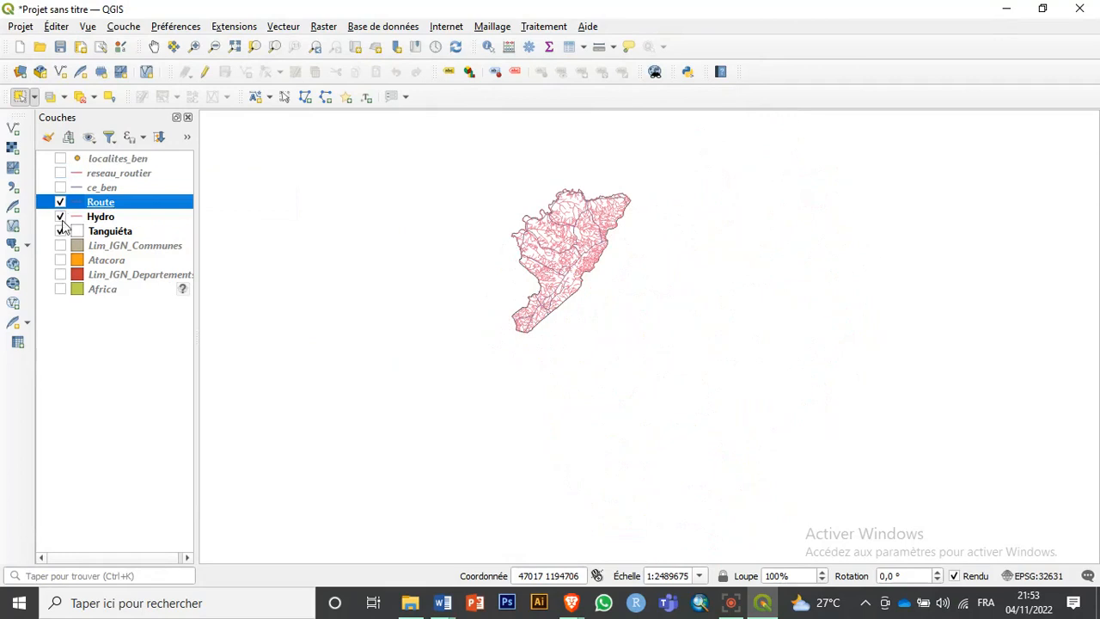
pyautogui.click(60, 216)
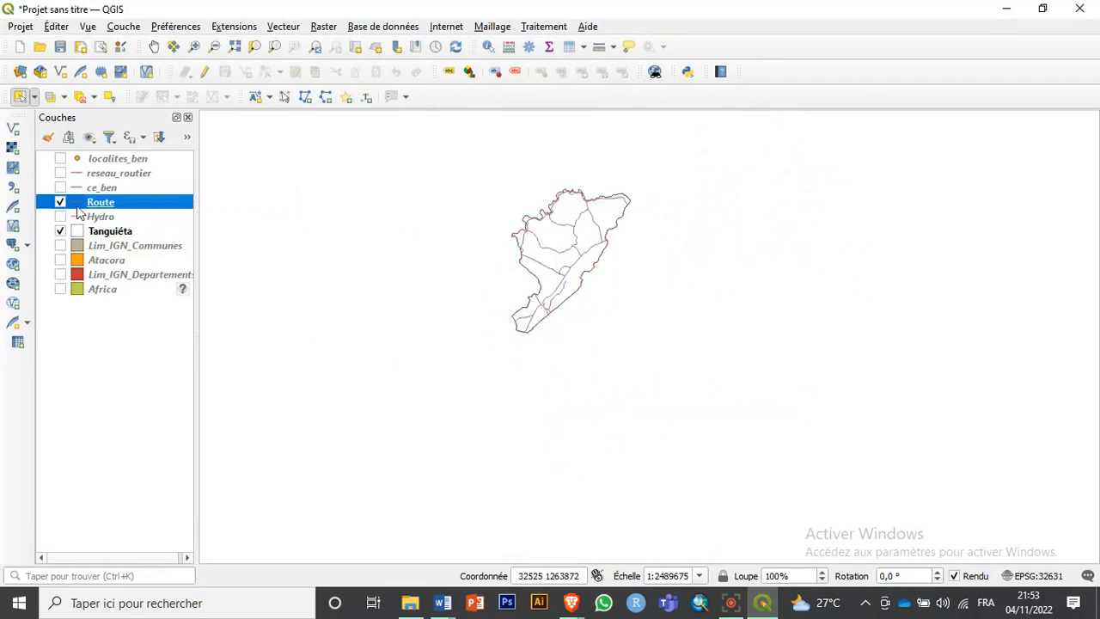
pyautogui.click(60, 217)
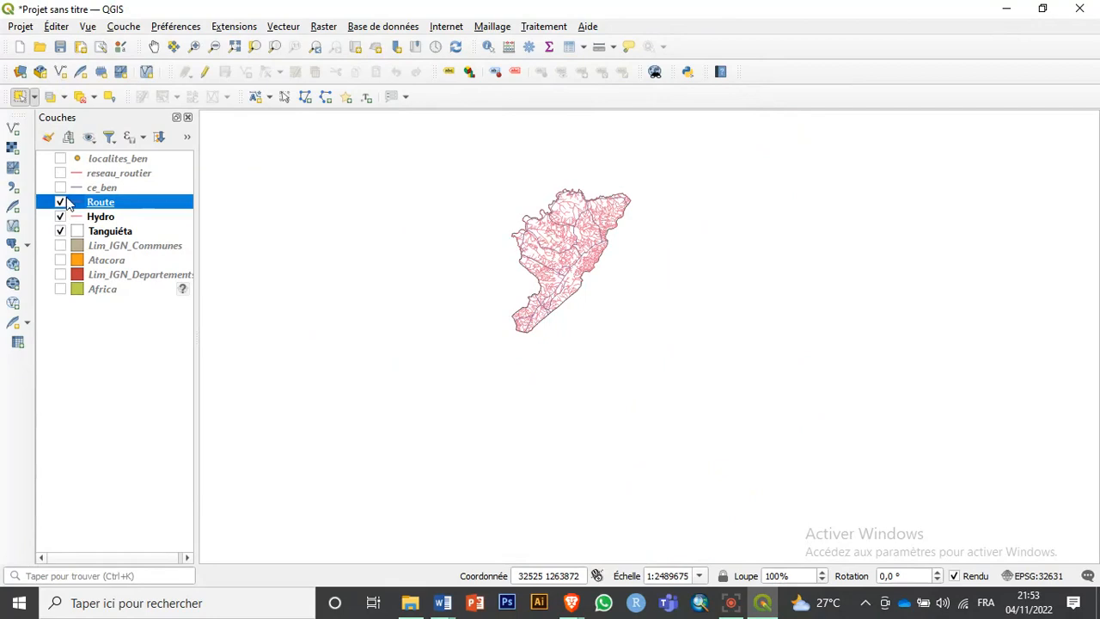
pyautogui.click(60, 160)
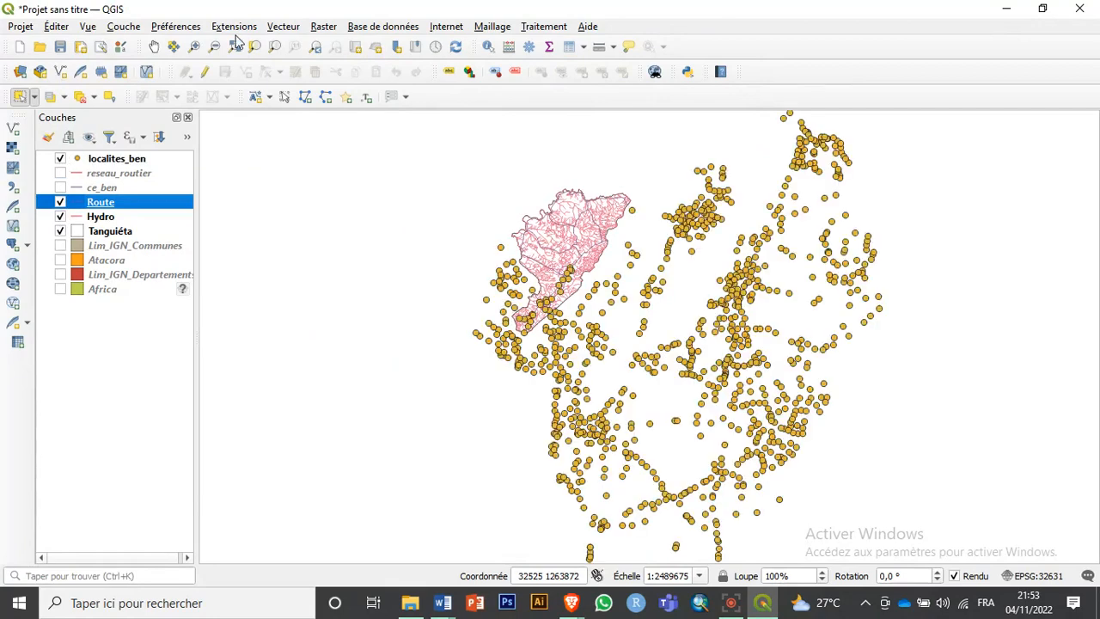
# Set up the Couper tool with localites_ben as the source layer and Tanguiéta as the overlay layer
pyautogui.click(291, 29)
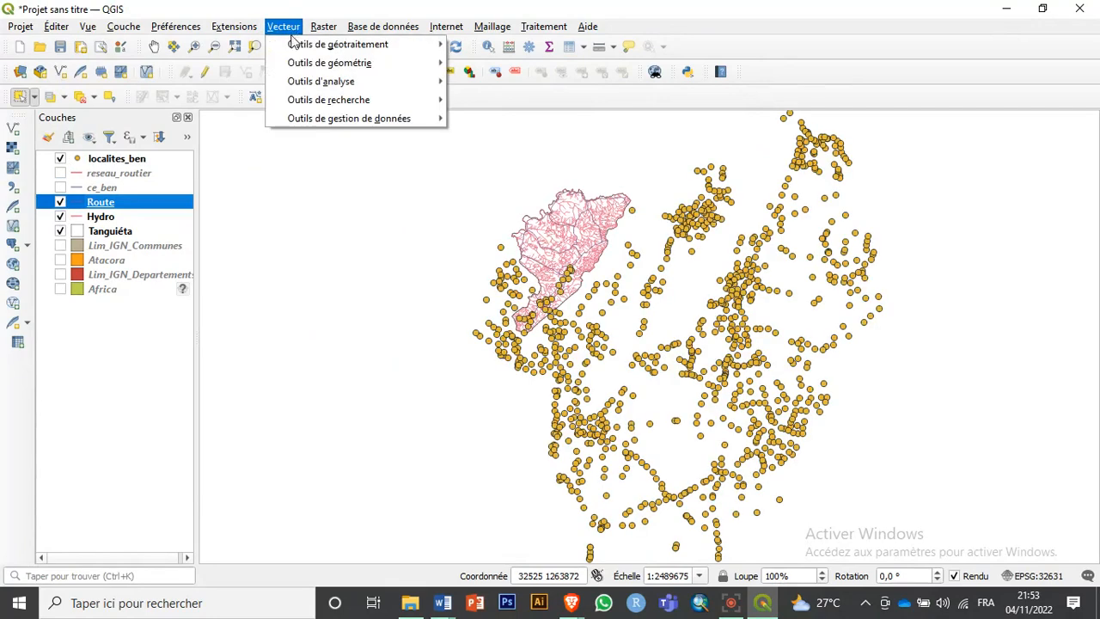
pyautogui.moveTo(365, 45)
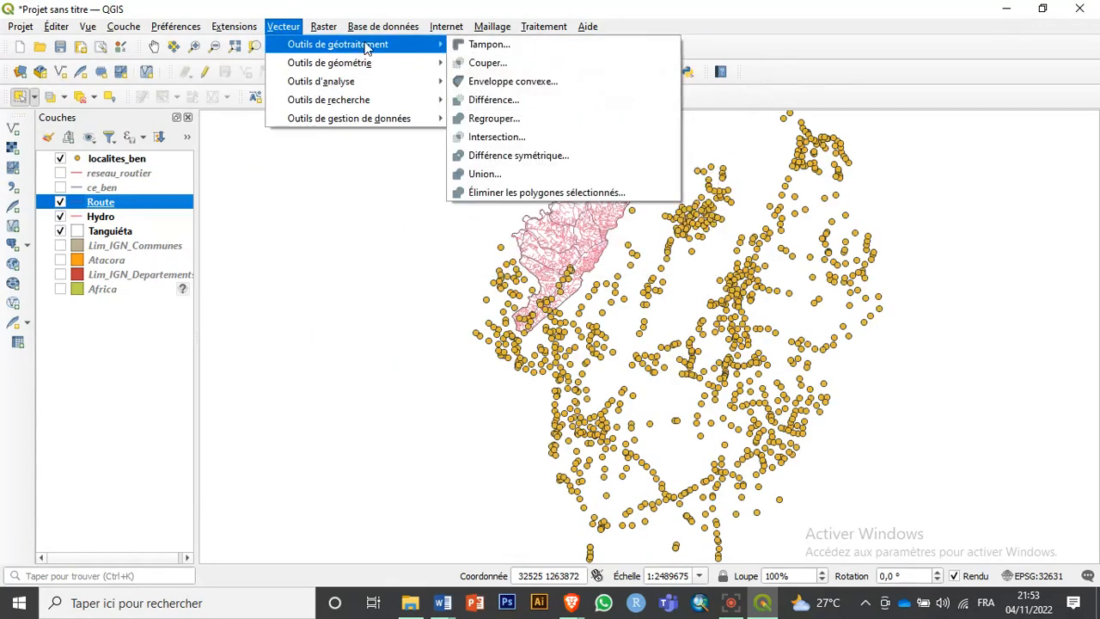
pyautogui.click(488, 65)
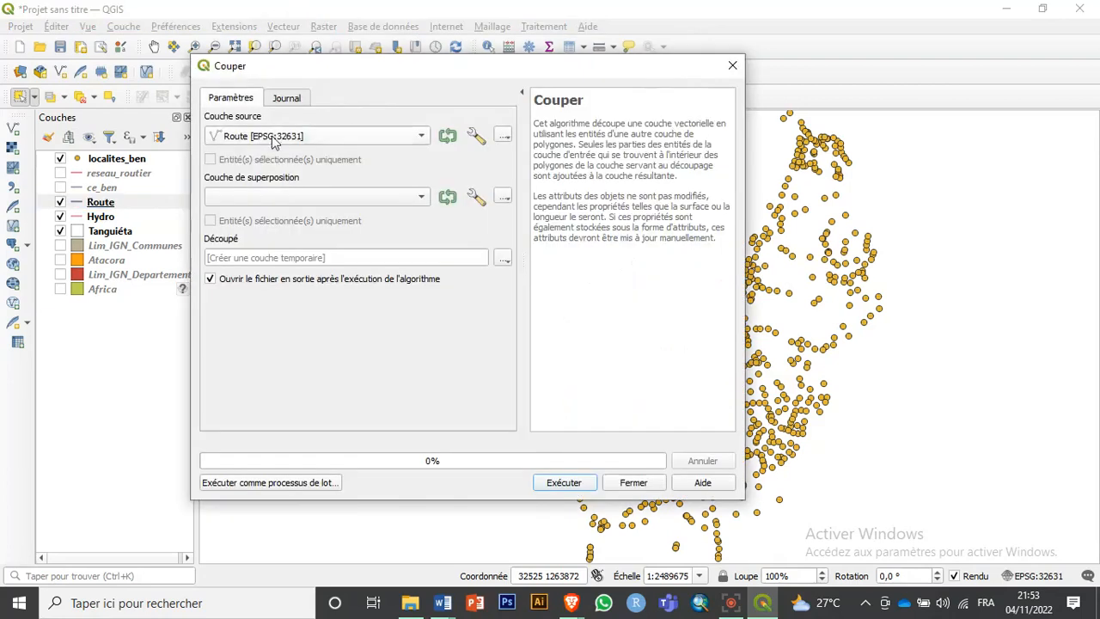
pyautogui.click(273, 142)
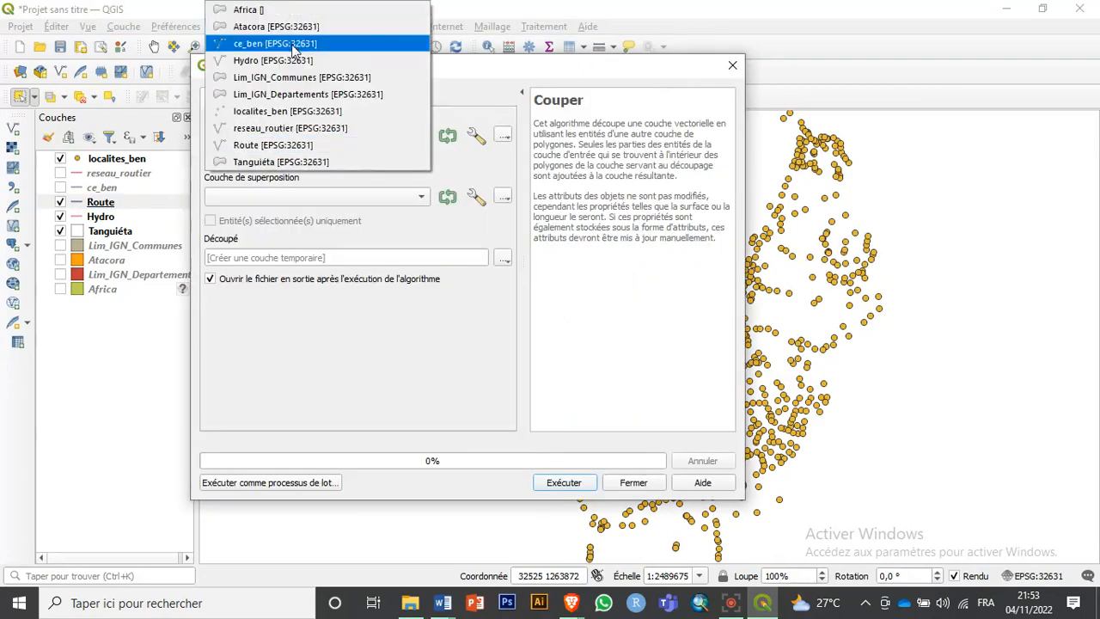
pyautogui.click(287, 111)
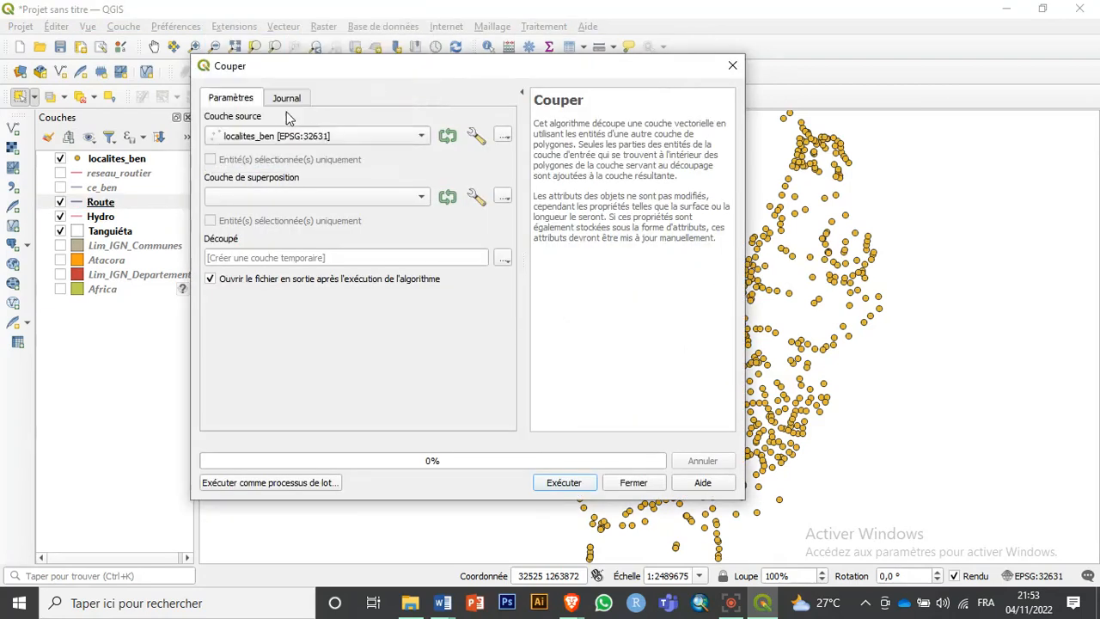
pyautogui.click(279, 201)
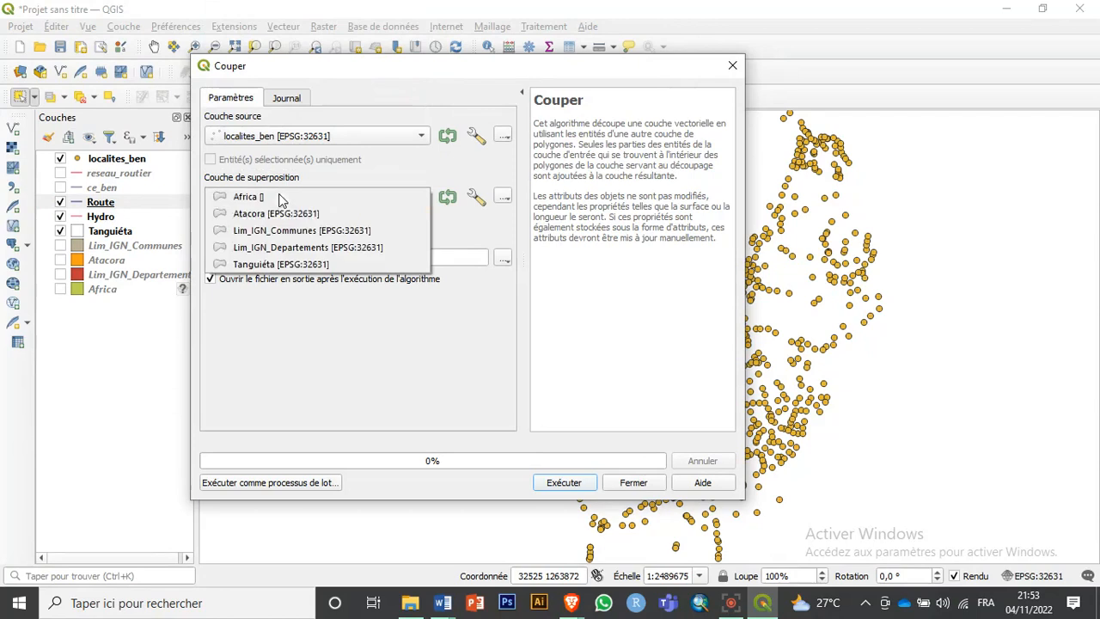
pyautogui.click(281, 261)
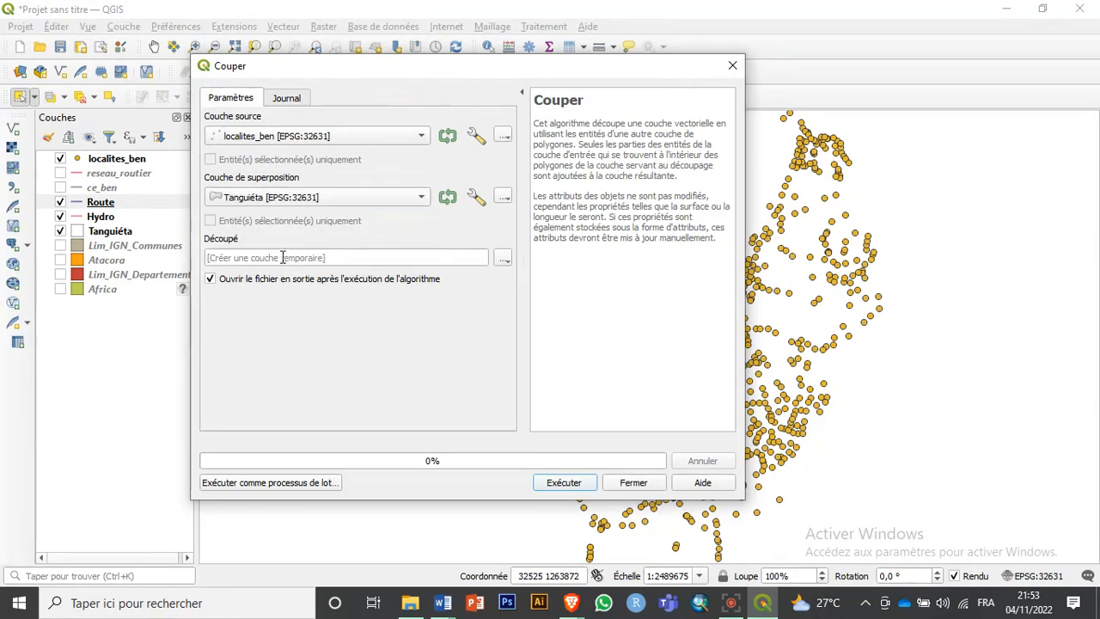
# Save the clip output as Localite.gpkg in the EXO QGIS folder, run the algorithm and close the tool
pyautogui.click(503, 259)
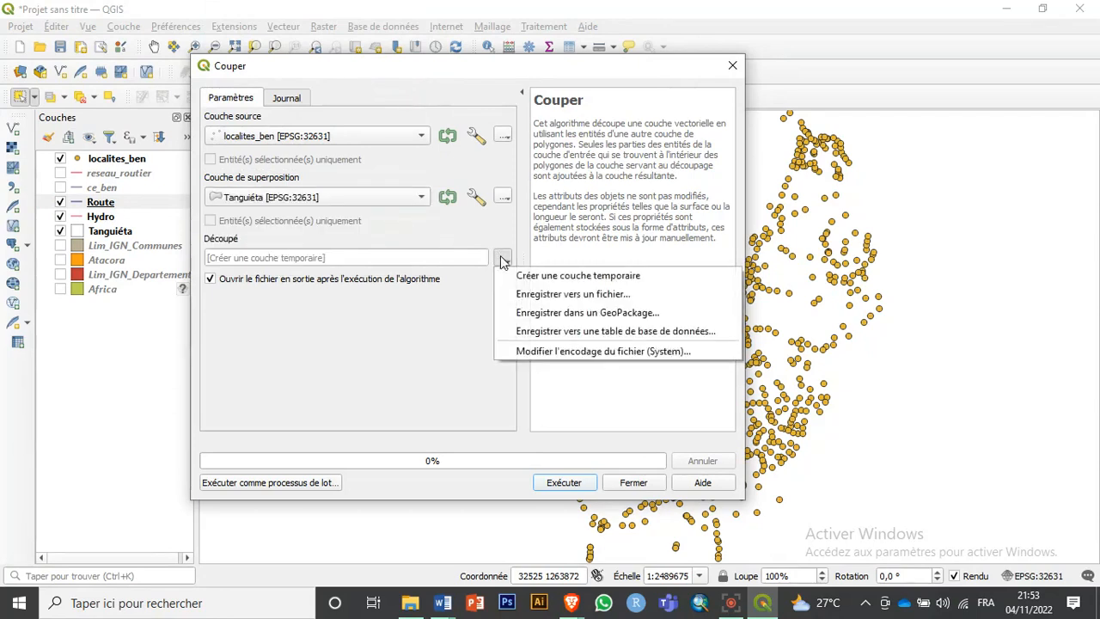
pyautogui.click(543, 296)
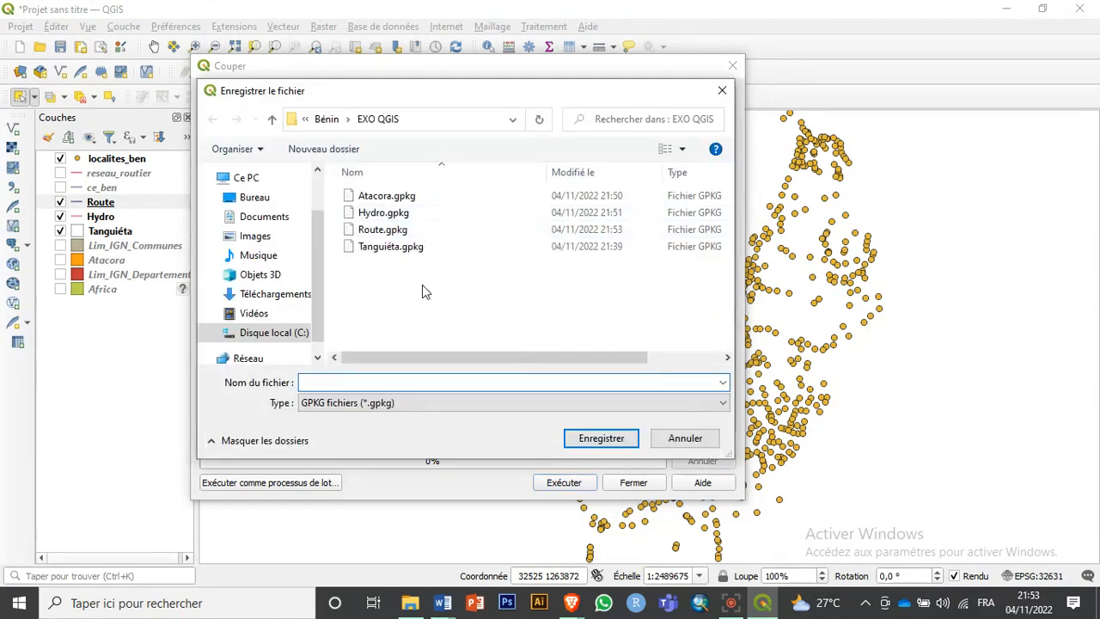
pyautogui.write('Lo')
pyautogui.write('calite')
pyautogui.click(626, 442)
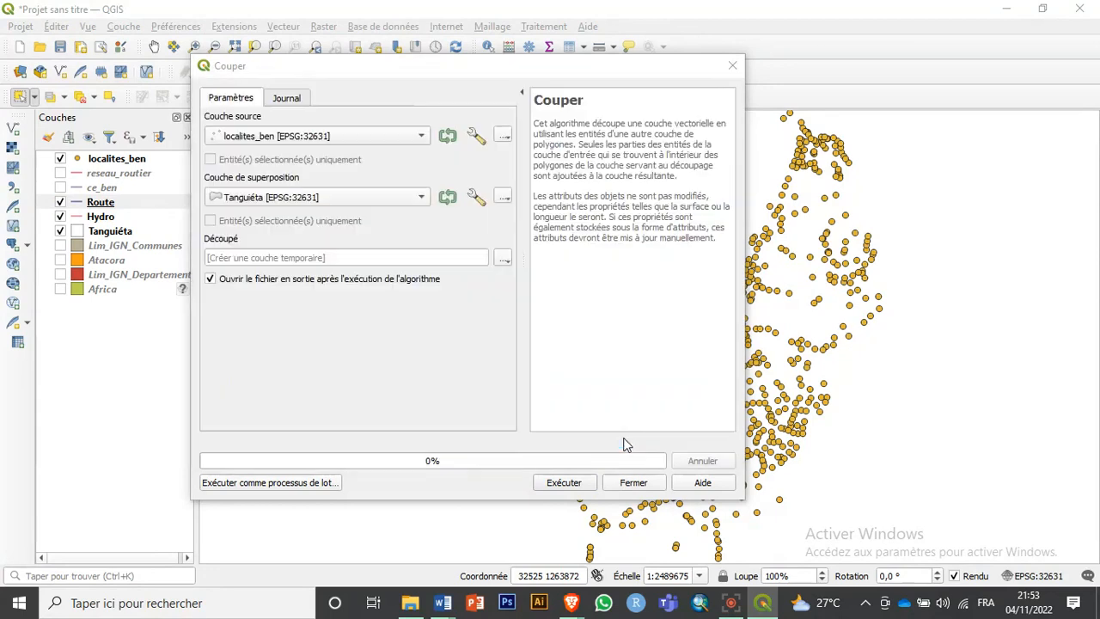
pyautogui.click(565, 483)
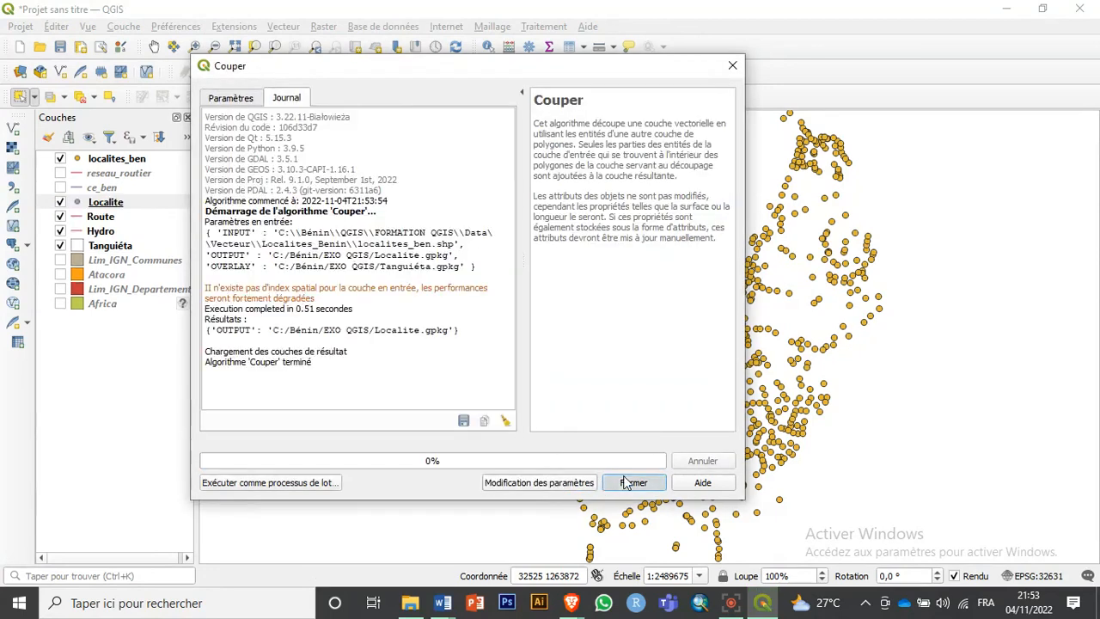
pyautogui.click(634, 482)
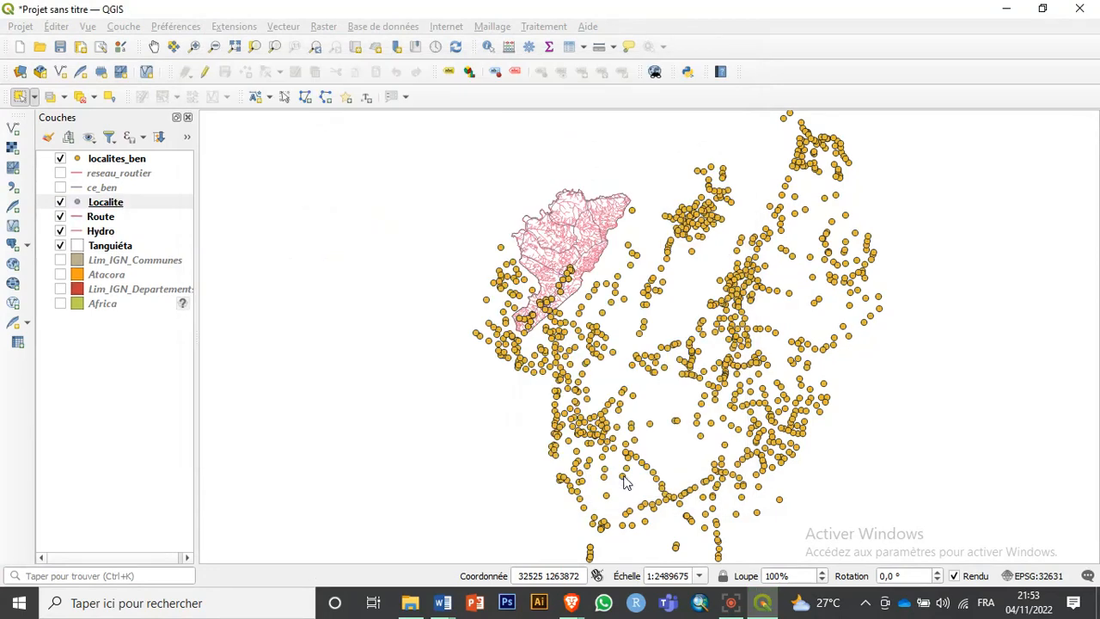
# Hide localites_ben and move Atacora directly below Tanguiéta in the layer order, showing Atacora only temporarily
pyautogui.click(60, 159)
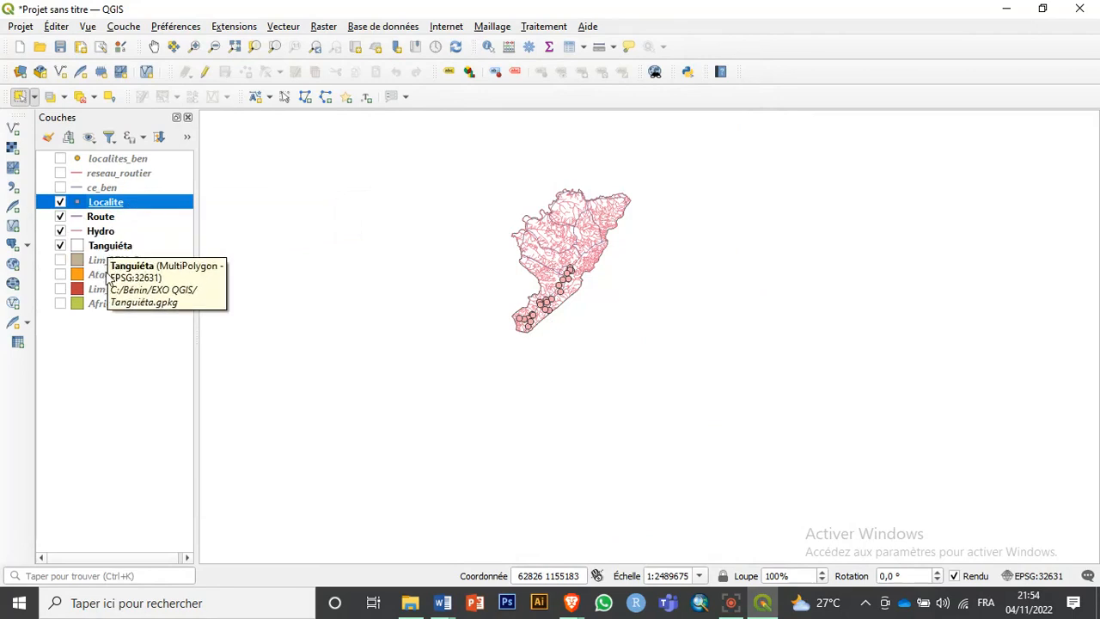
pyautogui.moveTo(108, 279); pyautogui.dragTo(99, 255)
pyautogui.click(60, 260)
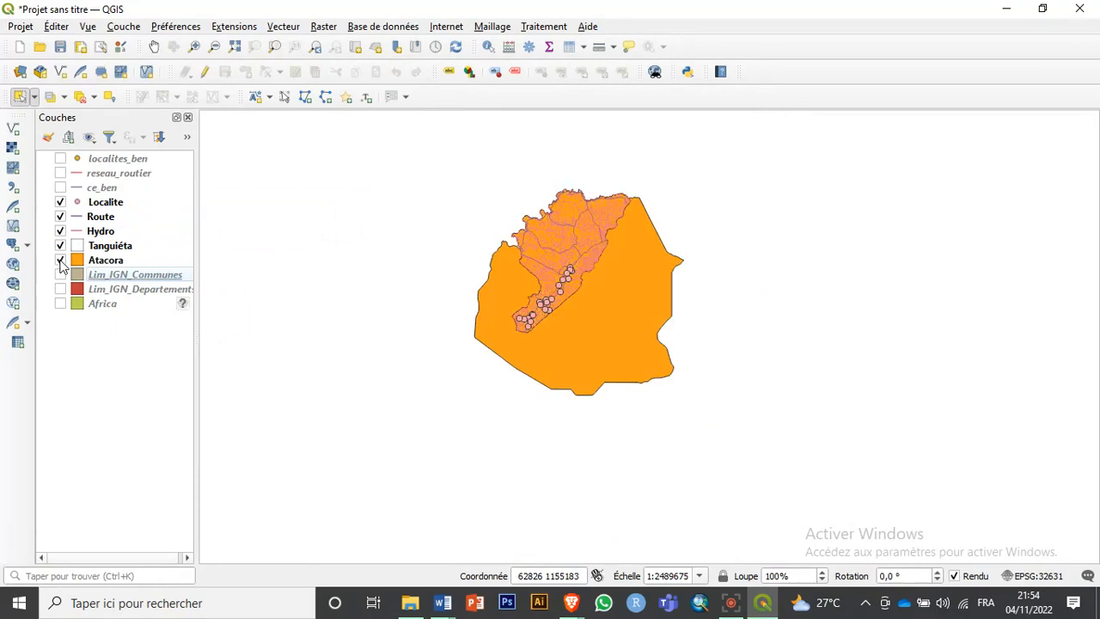
pyautogui.click(61, 260)
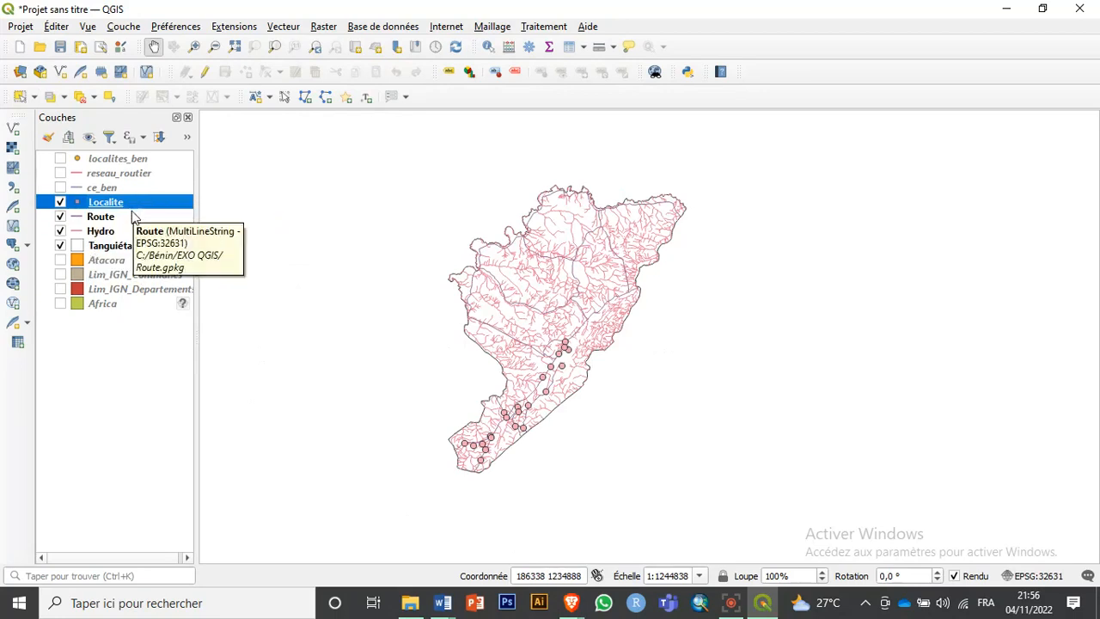
pyautogui.click(140, 217)
pyautogui.click(140, 202)
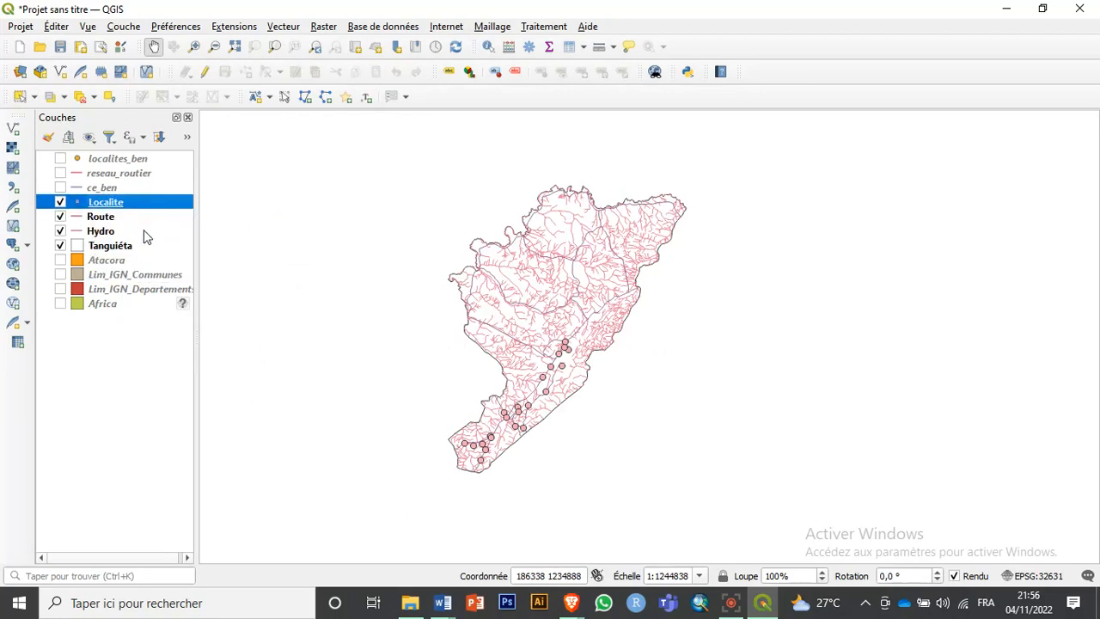
pyautogui.click(144, 227)
pyautogui.click(145, 208)
pyautogui.click(151, 218)
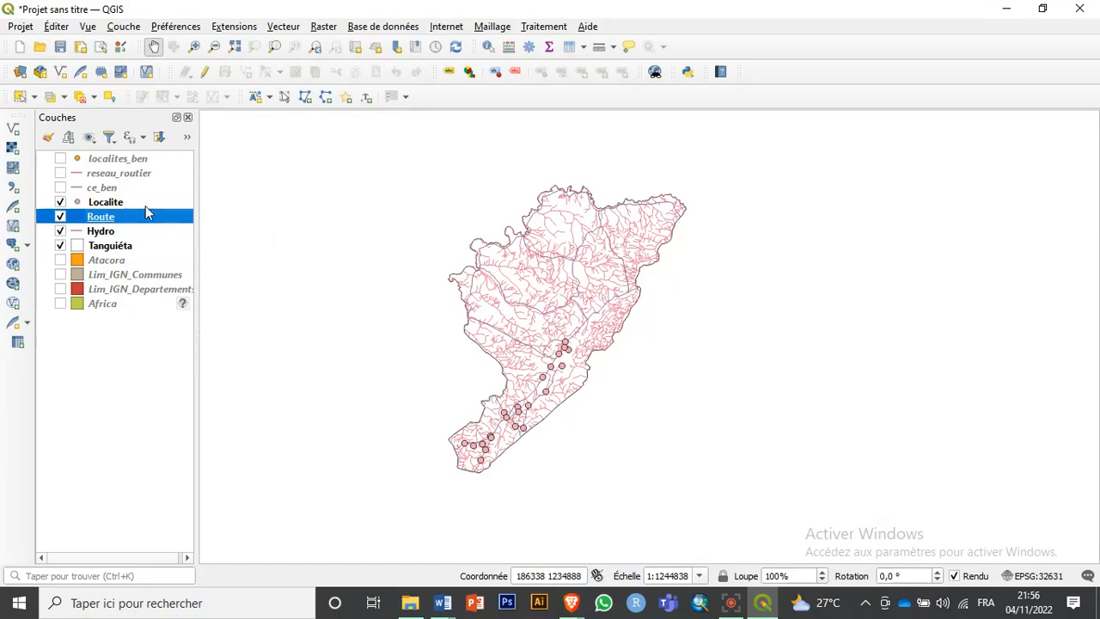
pyautogui.click(145, 206)
pyautogui.click(147, 217)
pyautogui.click(147, 202)
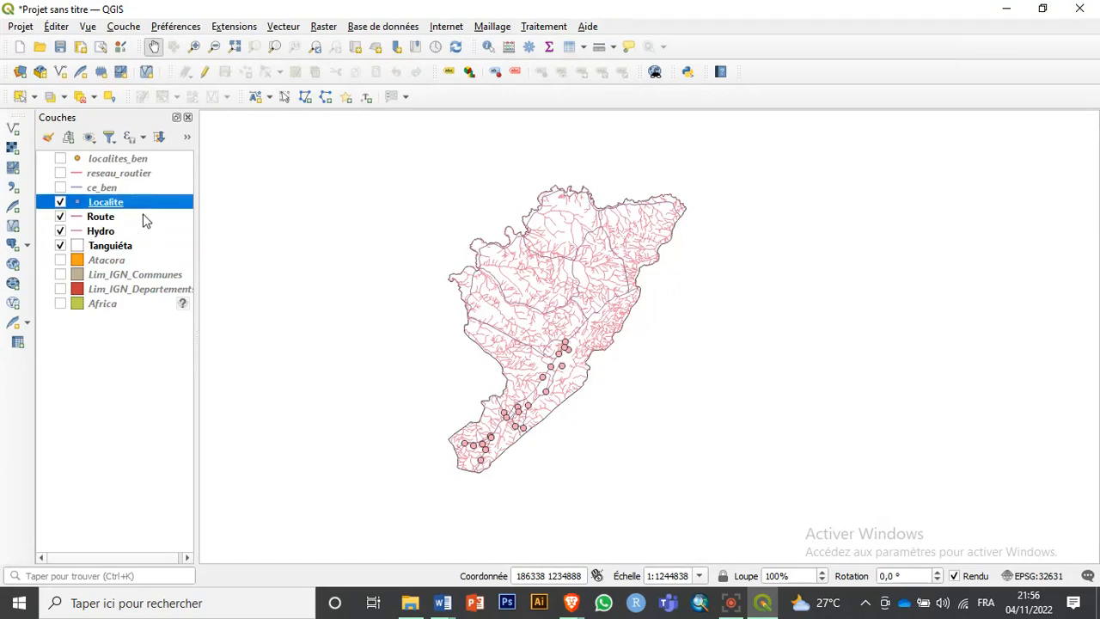
pyautogui.click(144, 219)
pyautogui.click(147, 206)
pyautogui.click(145, 219)
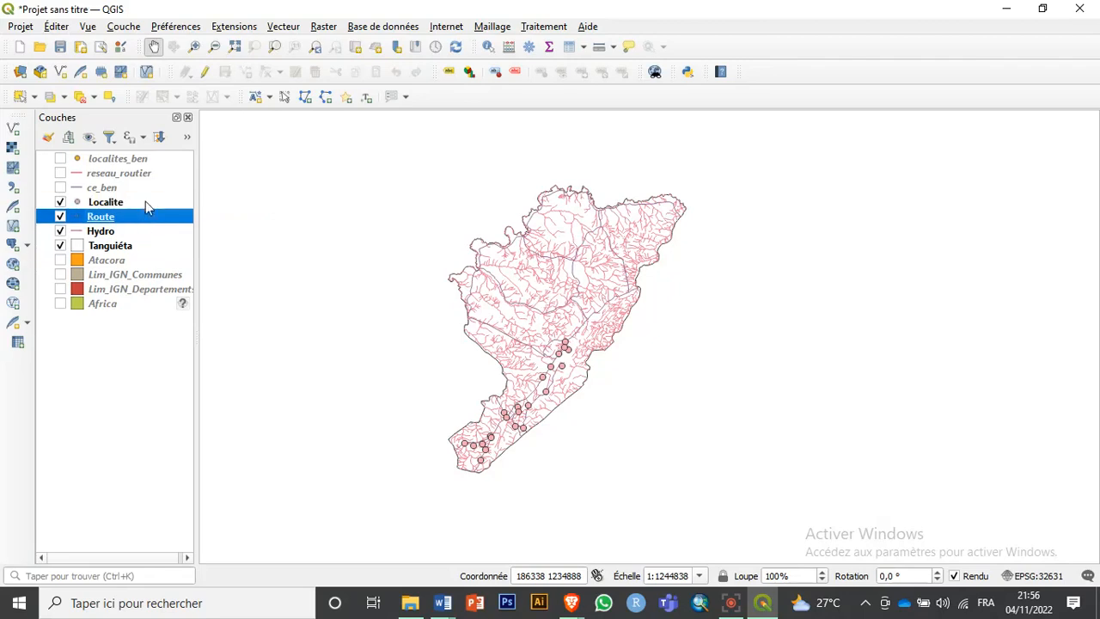
# Open the attribute table of the Localite layer, widen it to show all columns and review the locality names in NOM
pyautogui.click(146, 201)
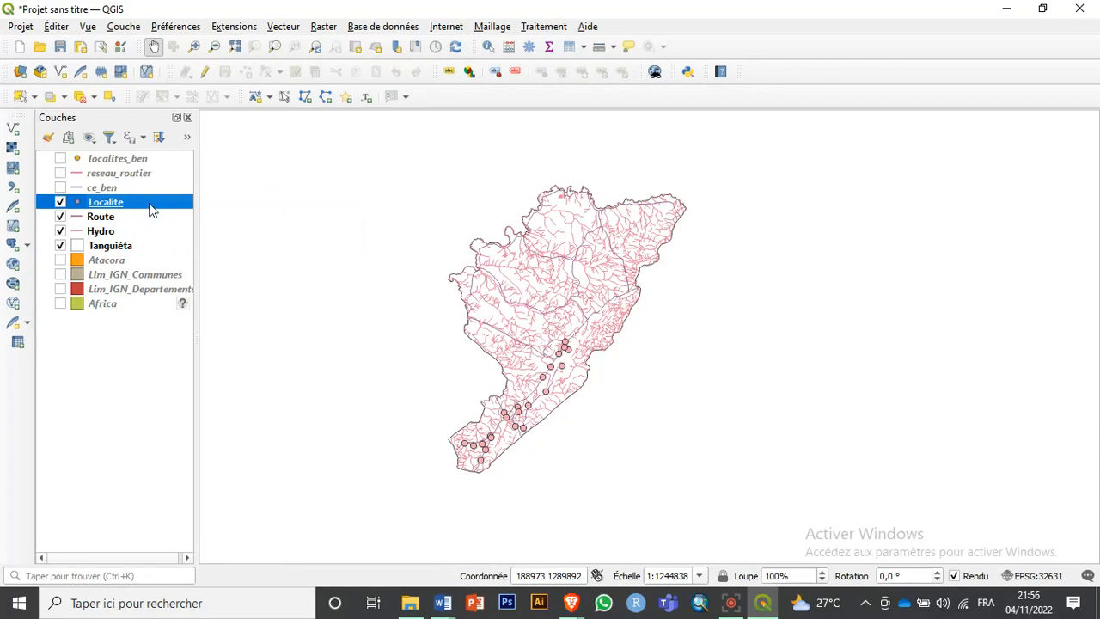
pyautogui.click(567, 48)
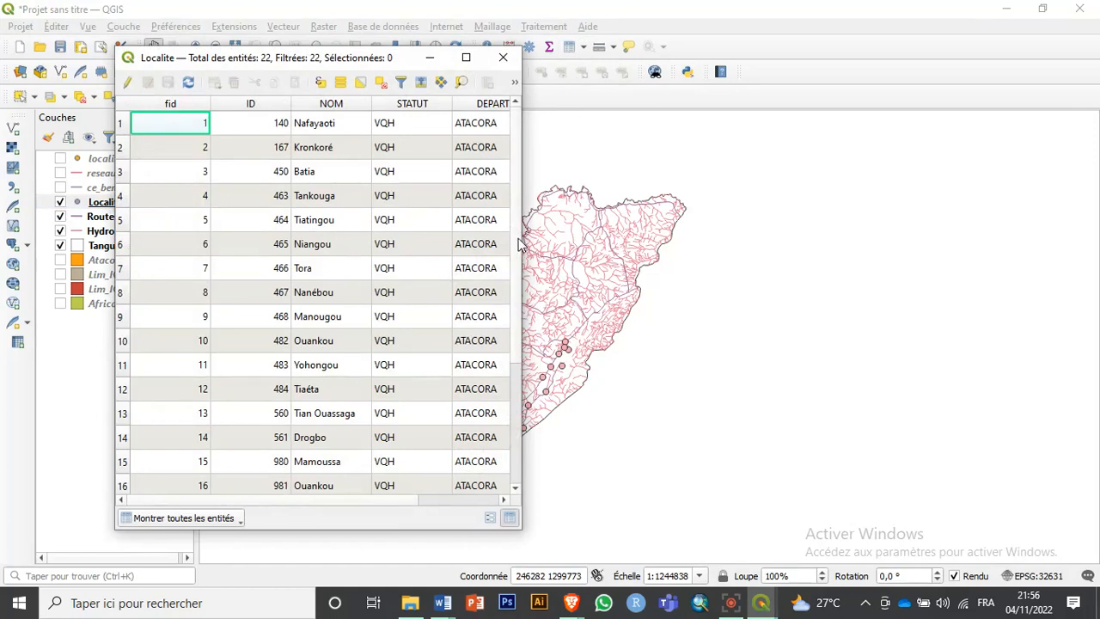
pyautogui.moveTo(522, 237); pyautogui.dragTo(655, 236)
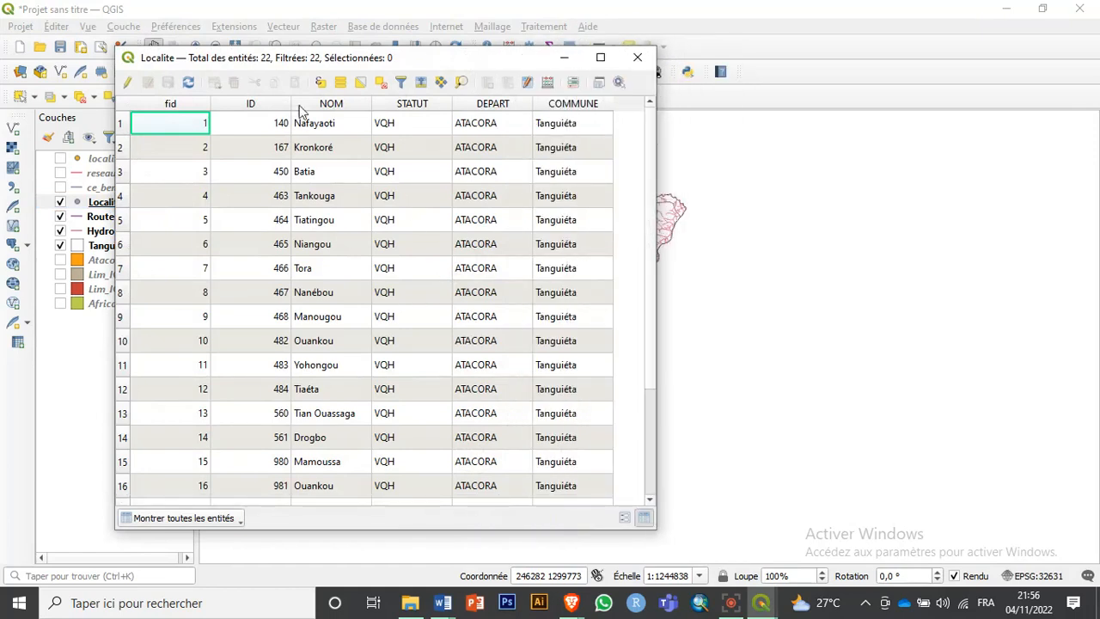
pyautogui.click(342, 128)
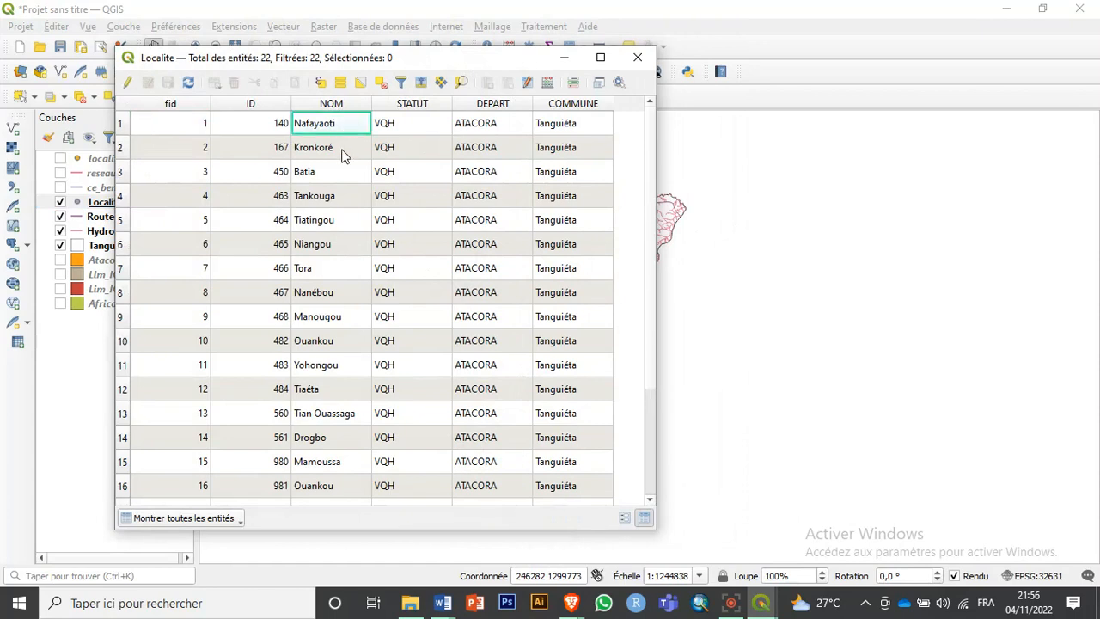
pyautogui.click(342, 150)
pyautogui.click(347, 175)
pyautogui.click(349, 196)
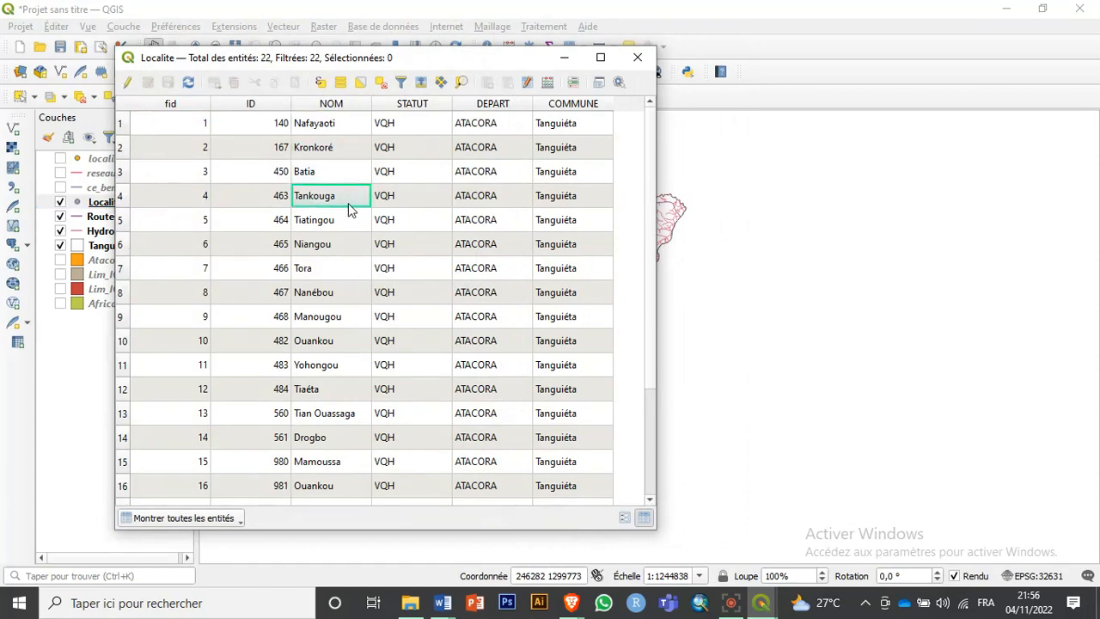
pyautogui.click(342, 221)
pyautogui.click(335, 243)
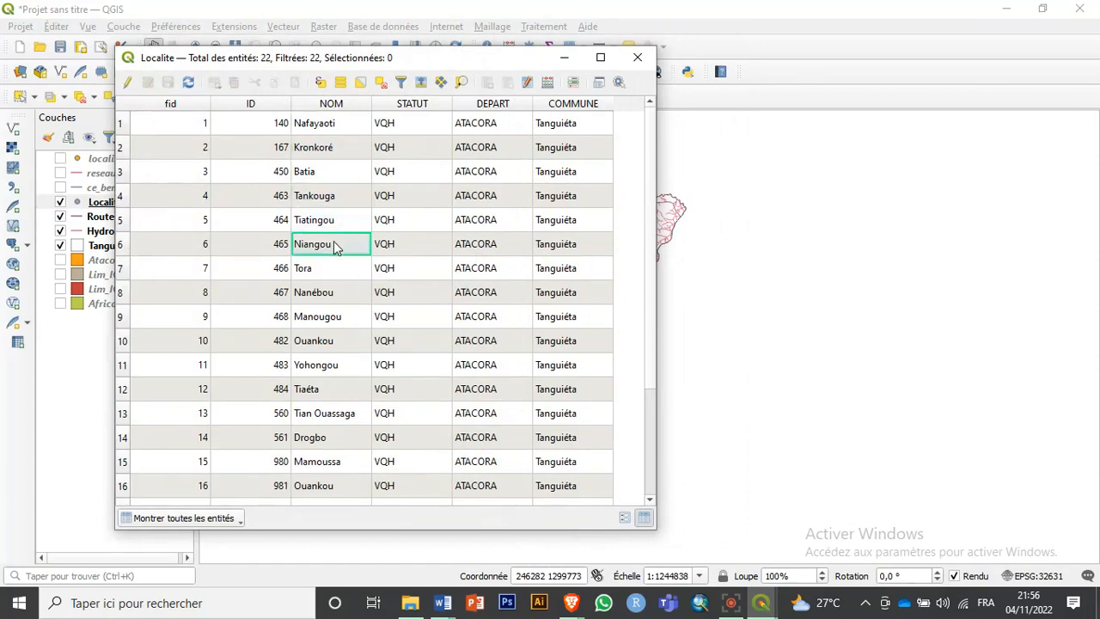
pyautogui.click(340, 267)
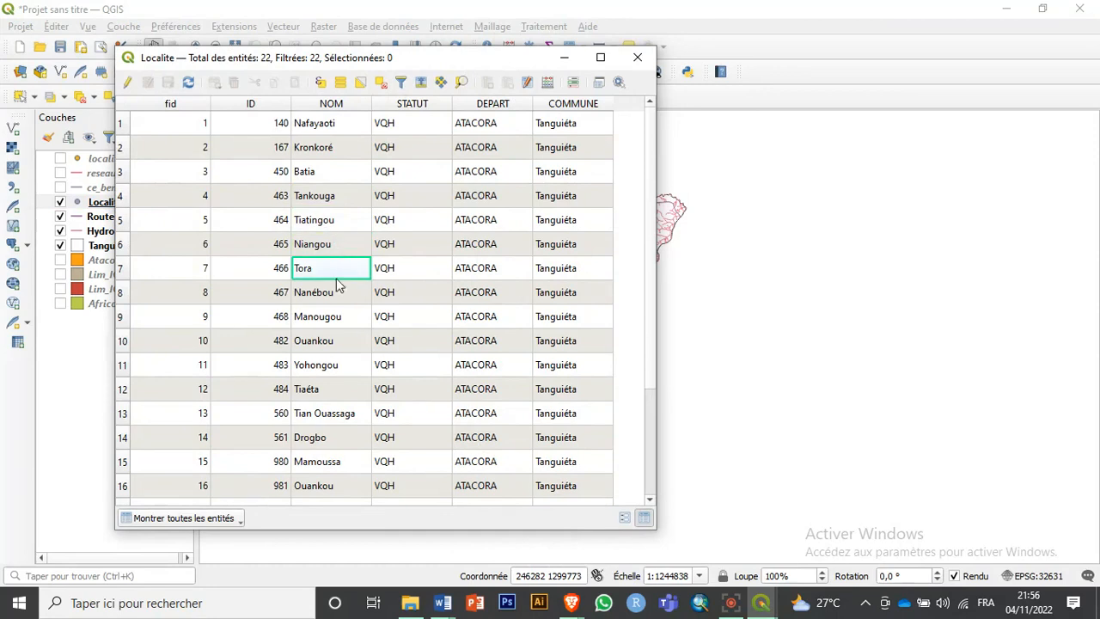
# Examine the STATUT values through to the end of the Localite table, including the TANGUIETA row, and close the table
pyautogui.click(408, 155)
pyautogui.click(410, 173)
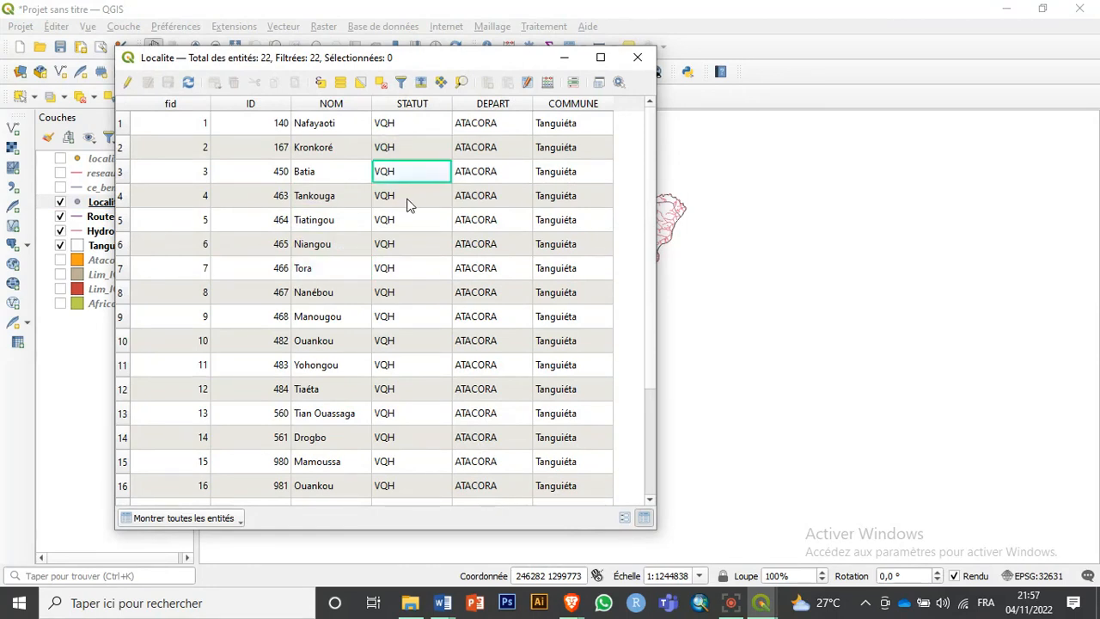
pyautogui.scroll(-2, 407, 206)
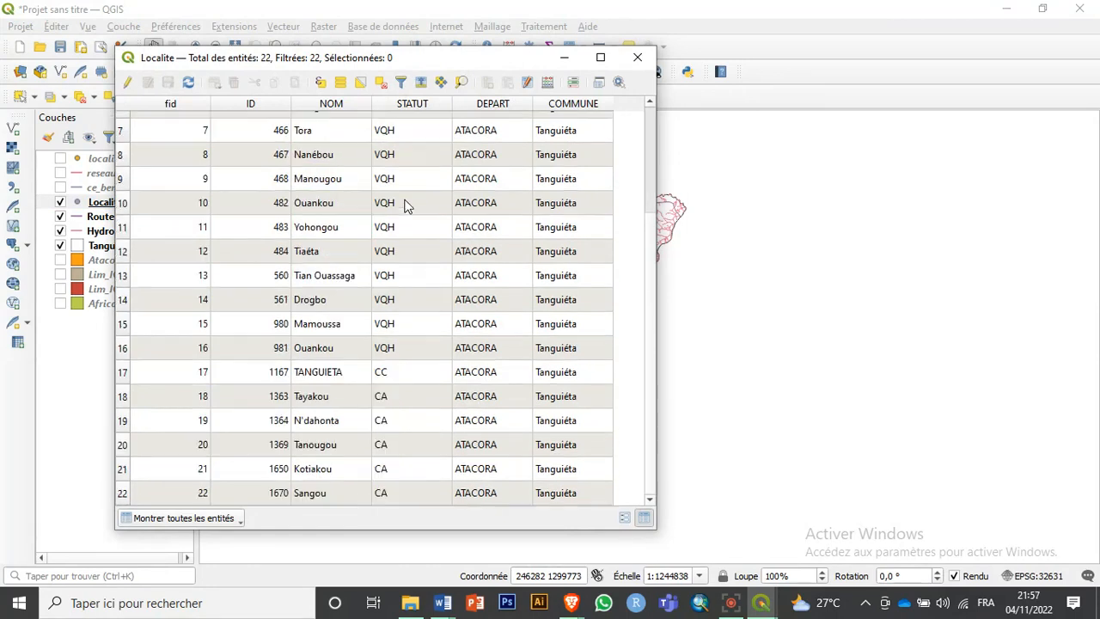
pyautogui.click(387, 372)
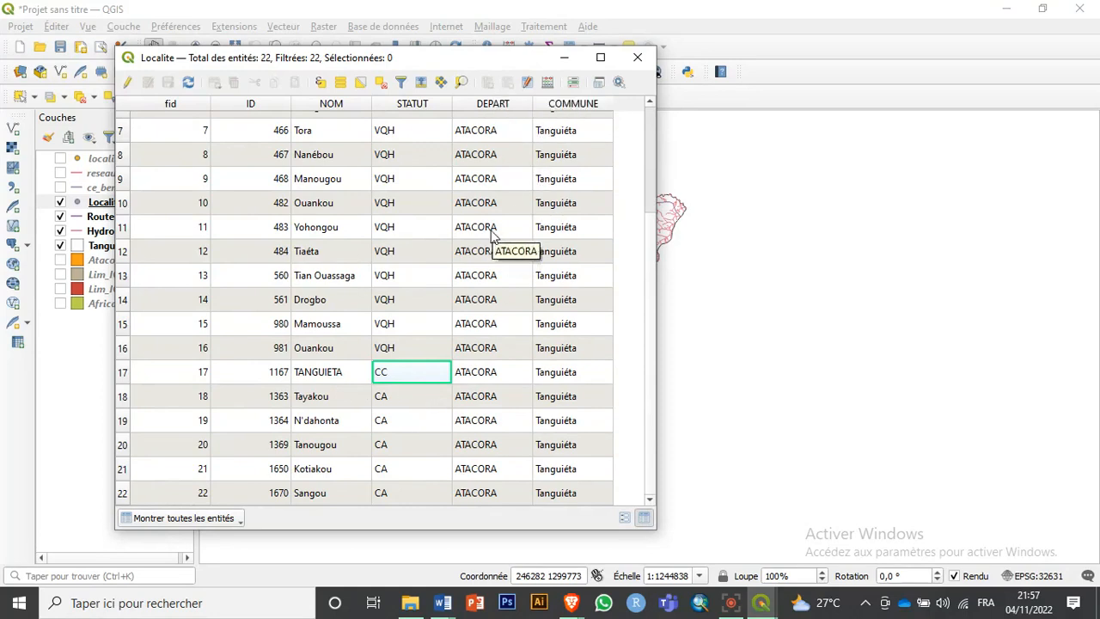
pyautogui.click(635, 57)
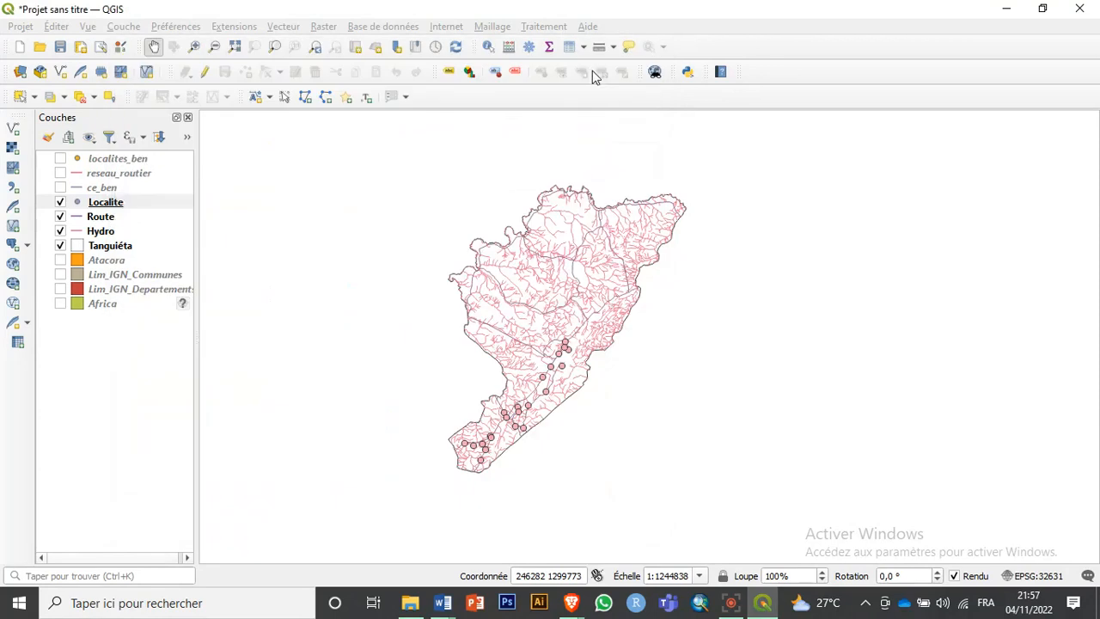
# Open the attribute table of the Route layer and look through its rows and columns as far as TYPE and TRONCON
pyautogui.click(101, 218)
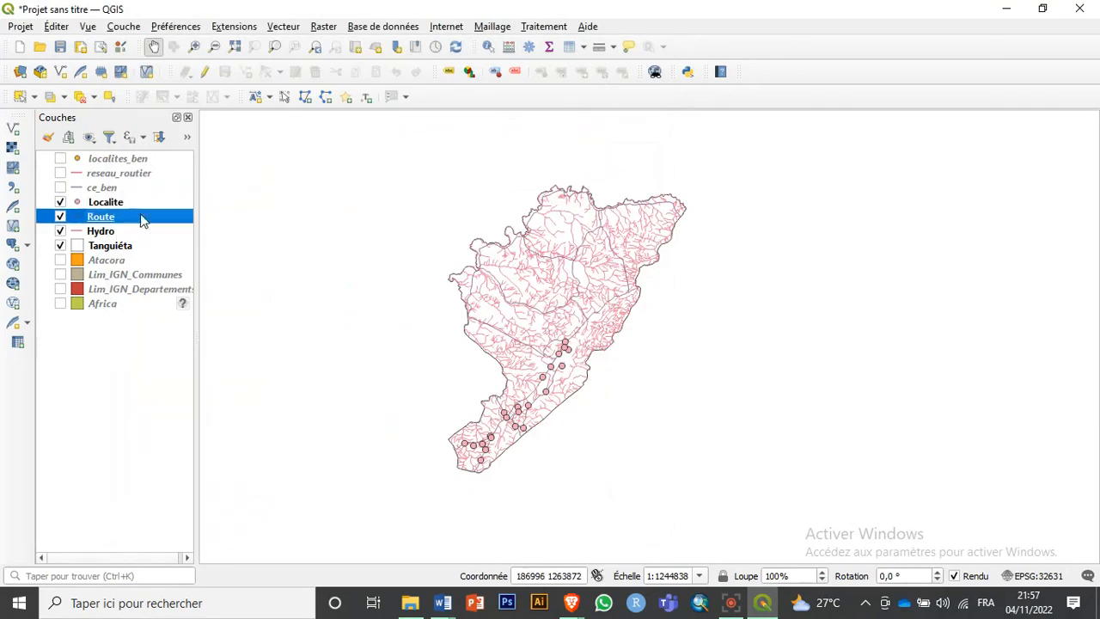
pyautogui.click(570, 49)
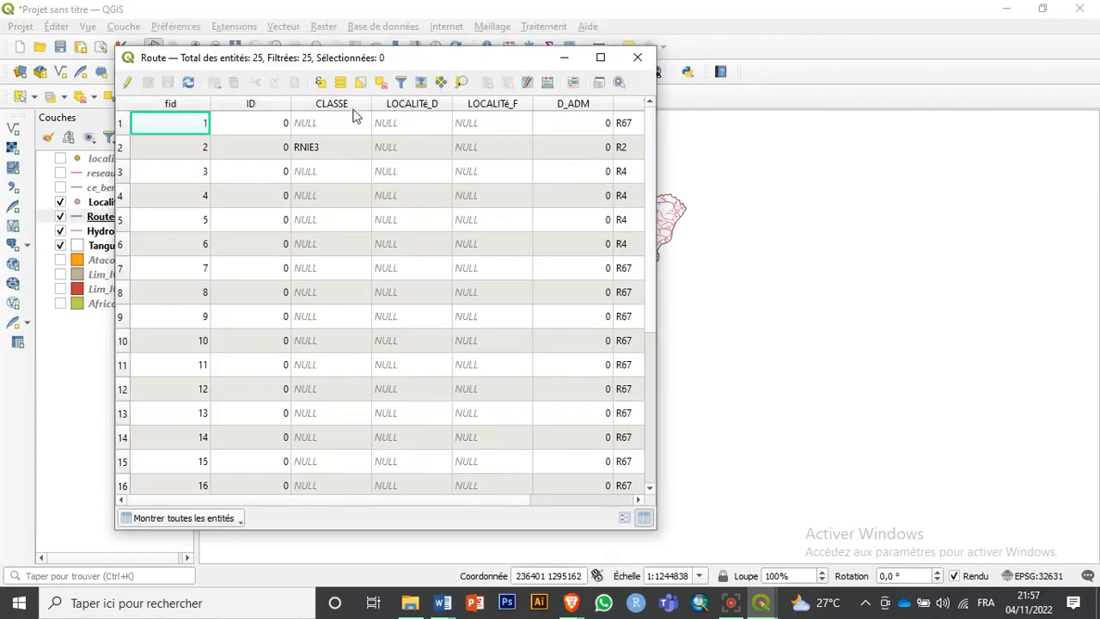
pyautogui.scroll(-3, 340, 157)
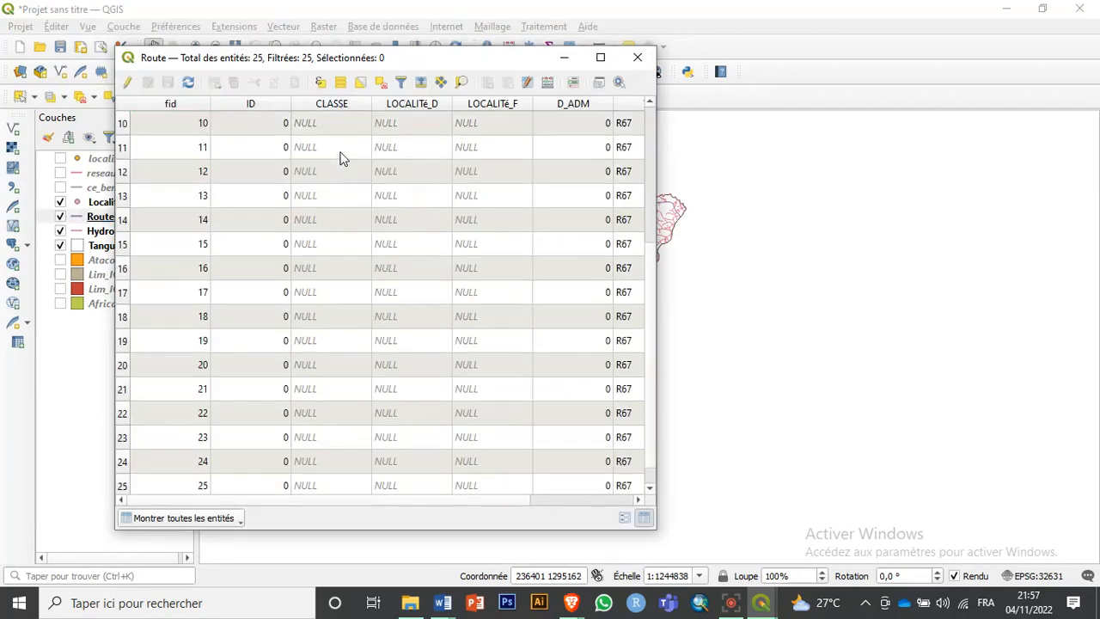
pyautogui.scroll(3, 340, 157)
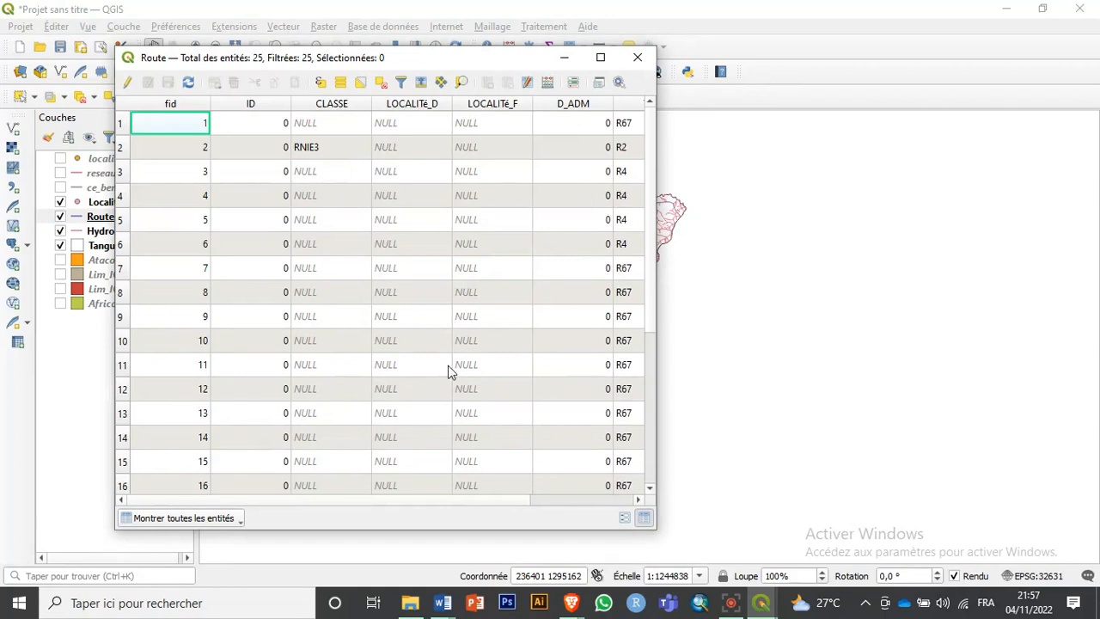
pyautogui.moveTo(336, 503); pyautogui.dragTo(478, 499)
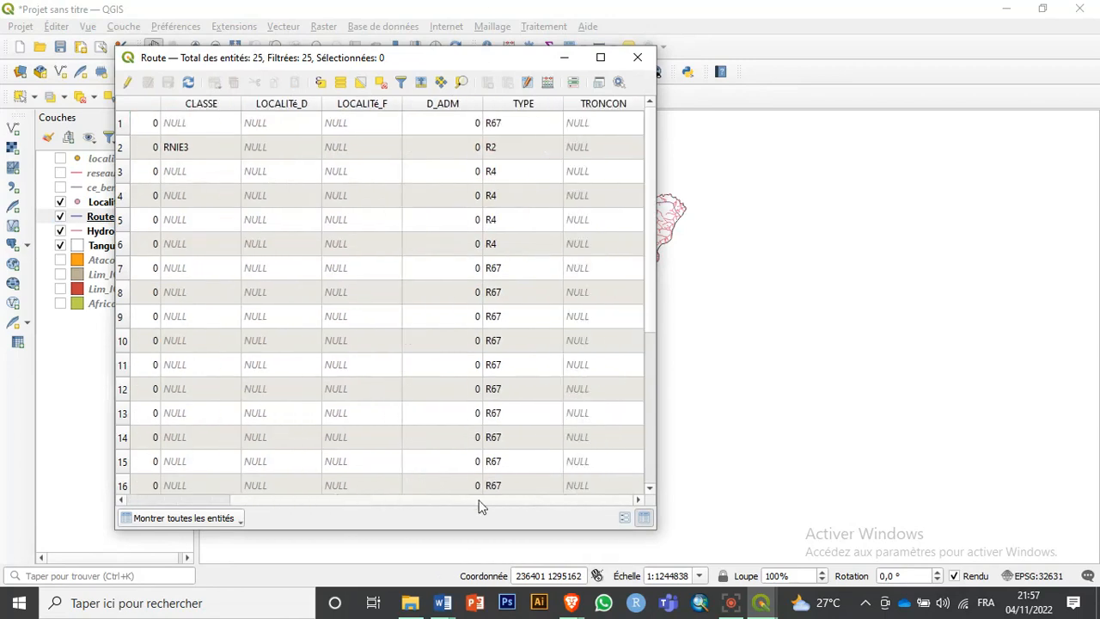
# Sort the Route table by TYPE in ascending order, compare the road types across all rows and close the table
pyautogui.click(531, 105)
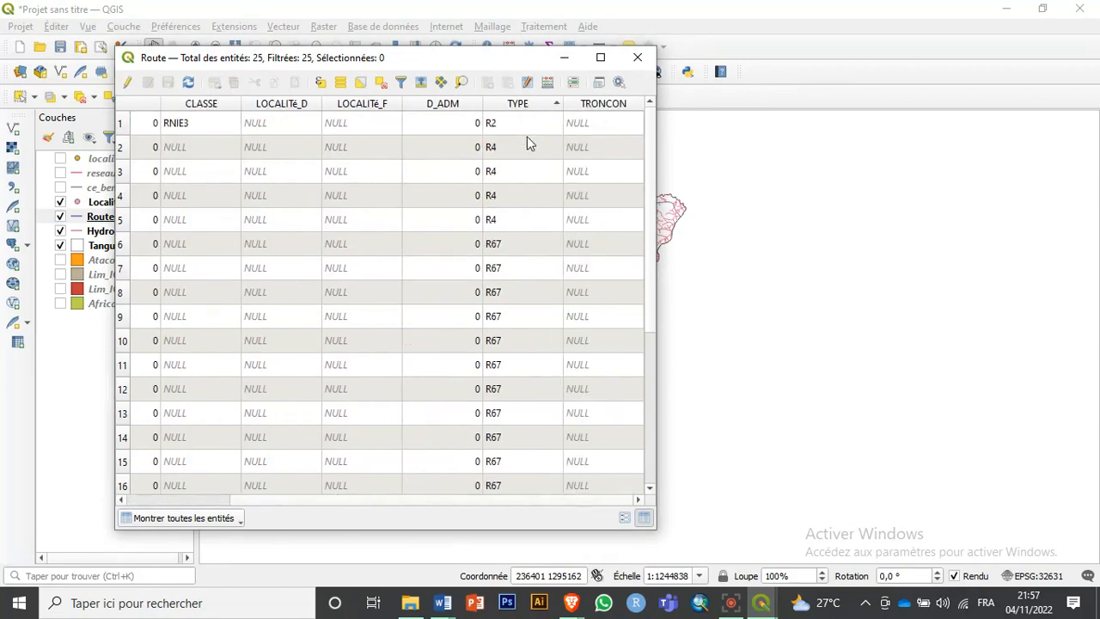
pyautogui.click(548, 106)
pyautogui.click(550, 108)
pyautogui.click(555, 105)
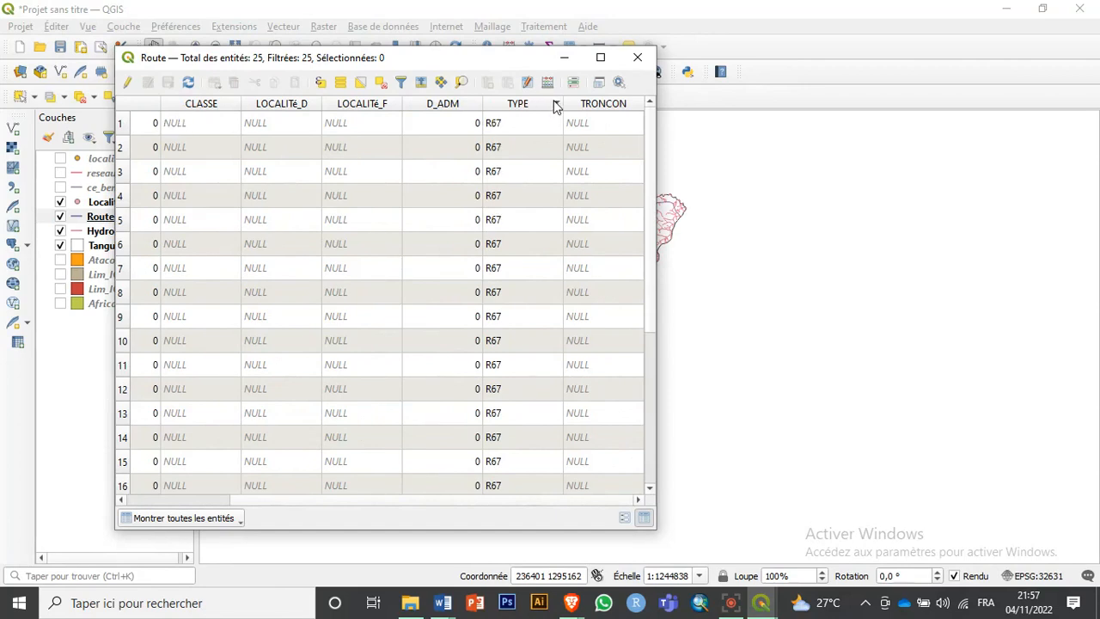
pyautogui.click(554, 105)
pyautogui.scroll(-3, 512, 229)
pyautogui.scroll(3, 515, 230)
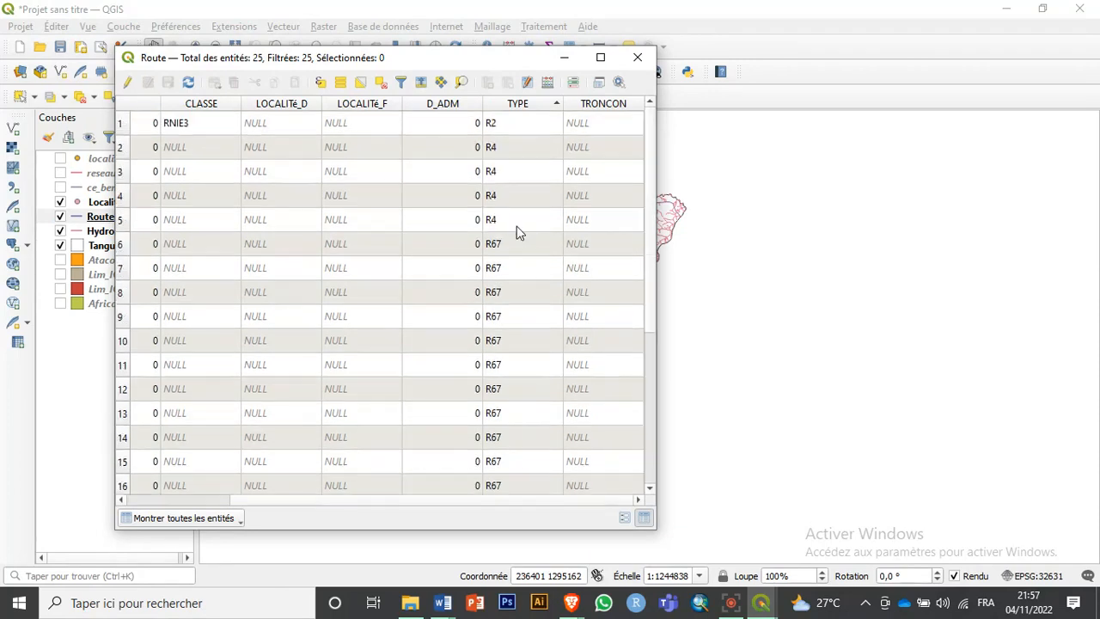
pyautogui.scroll(-3, 518, 222)
pyautogui.scroll(3, 518, 222)
pyautogui.scroll(-3, 518, 221)
pyautogui.scroll(3, 518, 221)
pyautogui.click(631, 62)
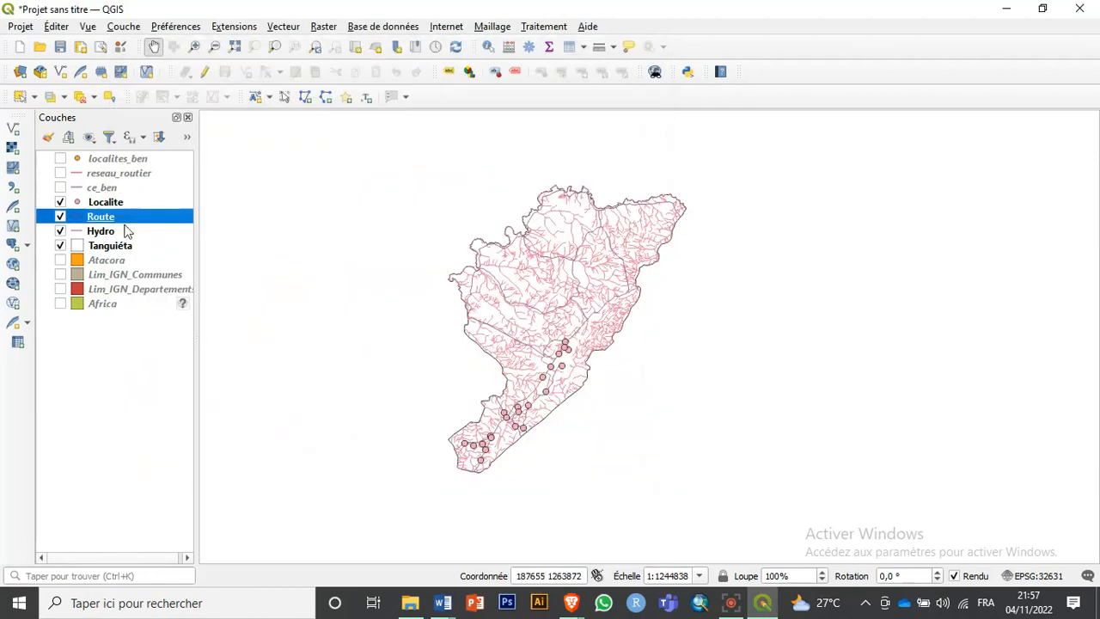
# Open the attribute table of the Hydro layer and examine the NOM and BASSIN values over the first few hundred rows
pyautogui.click(103, 232)
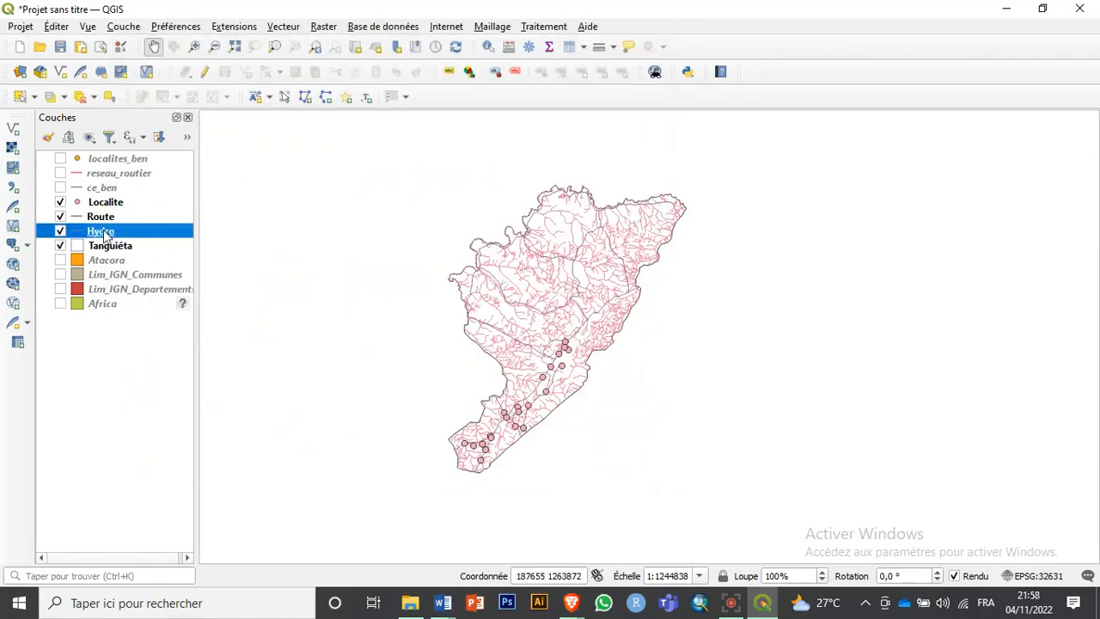
pyautogui.click(569, 46)
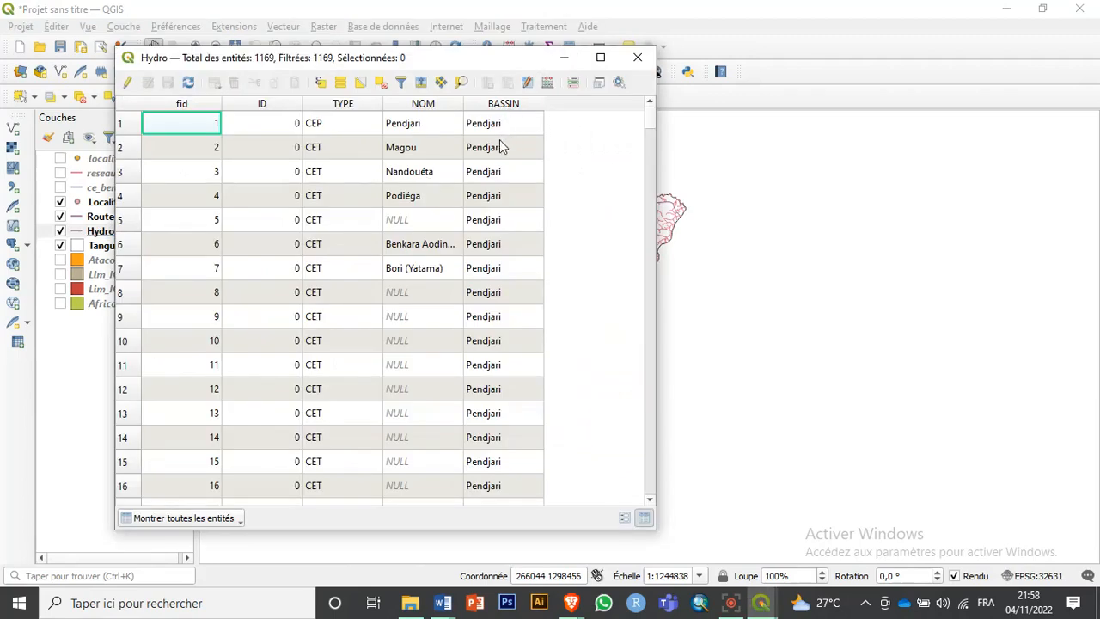
pyautogui.scroll(-19, 502, 147)
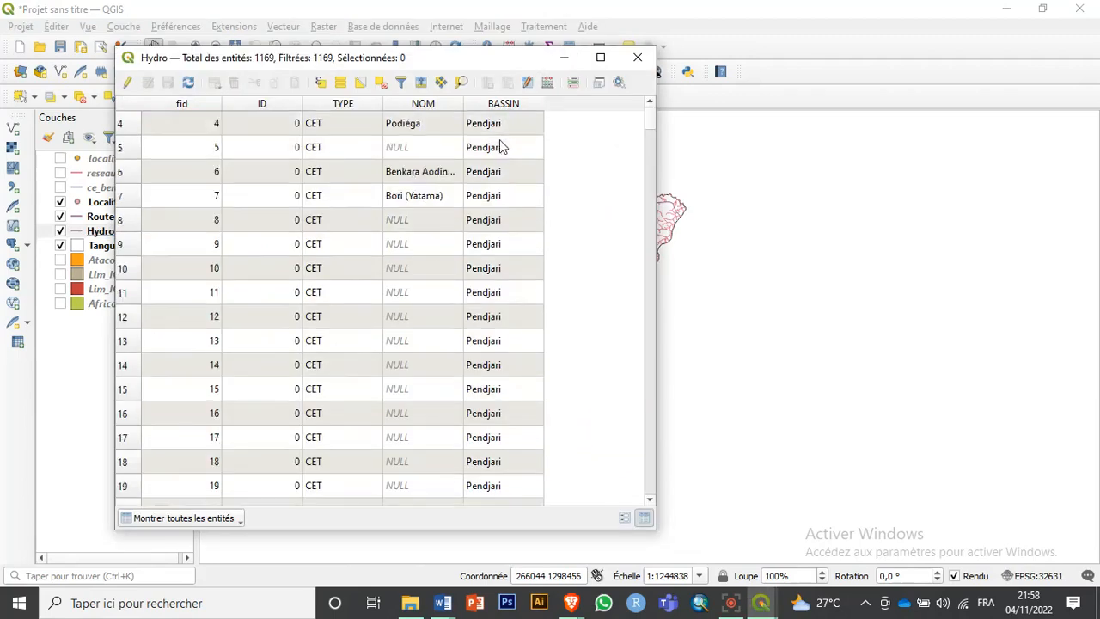
pyautogui.scroll(-20, 502, 147)
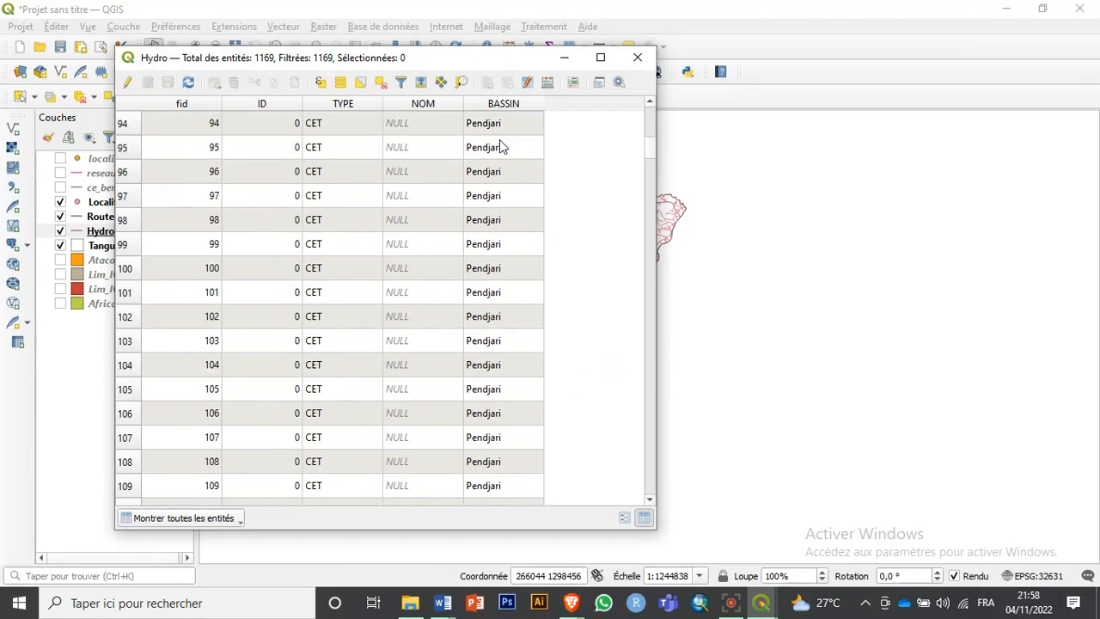
pyautogui.scroll(-20, 498, 159)
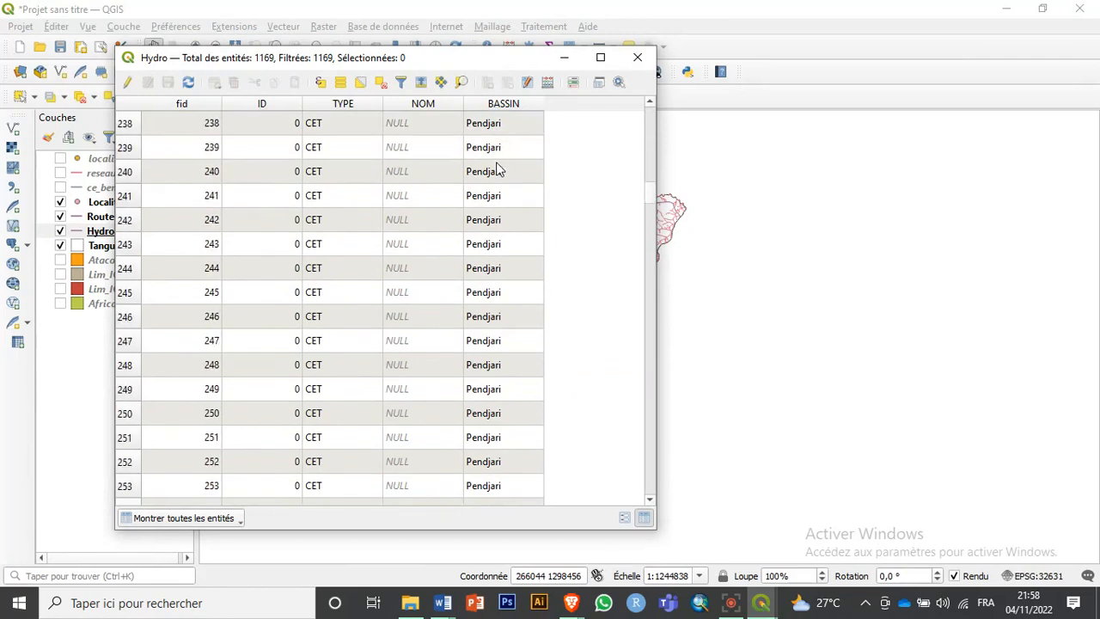
pyautogui.scroll(20, 496, 164)
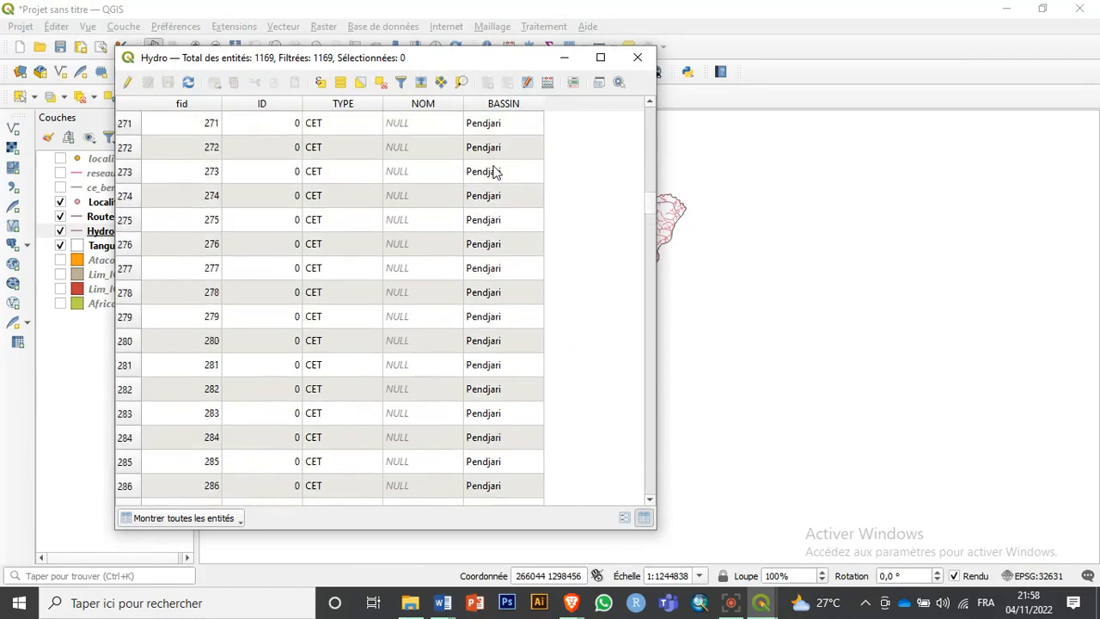
pyautogui.scroll(20, 501, 153)
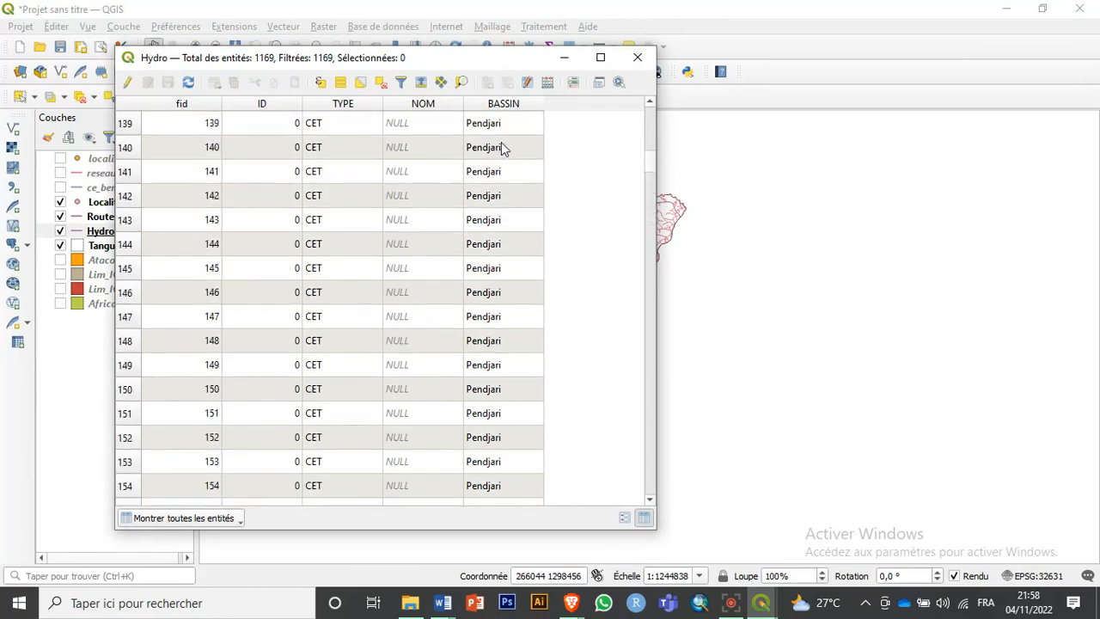
pyautogui.scroll(10, 524, 127)
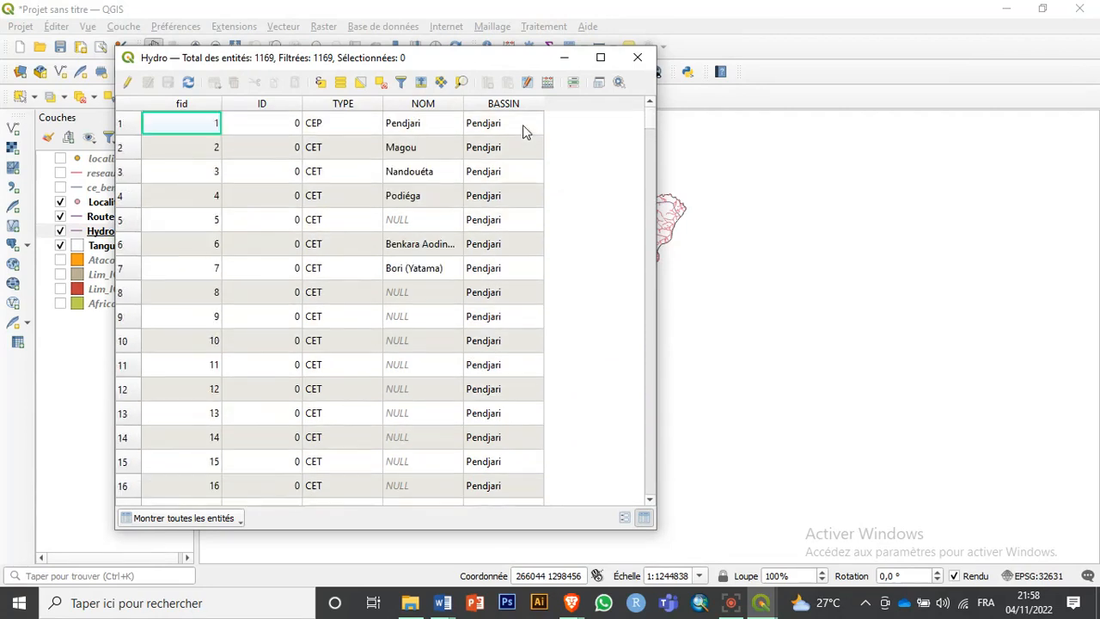
# Inspect the TYPE values of the first seven Hydro rows one by one and close the attribute table
pyautogui.click(332, 127)
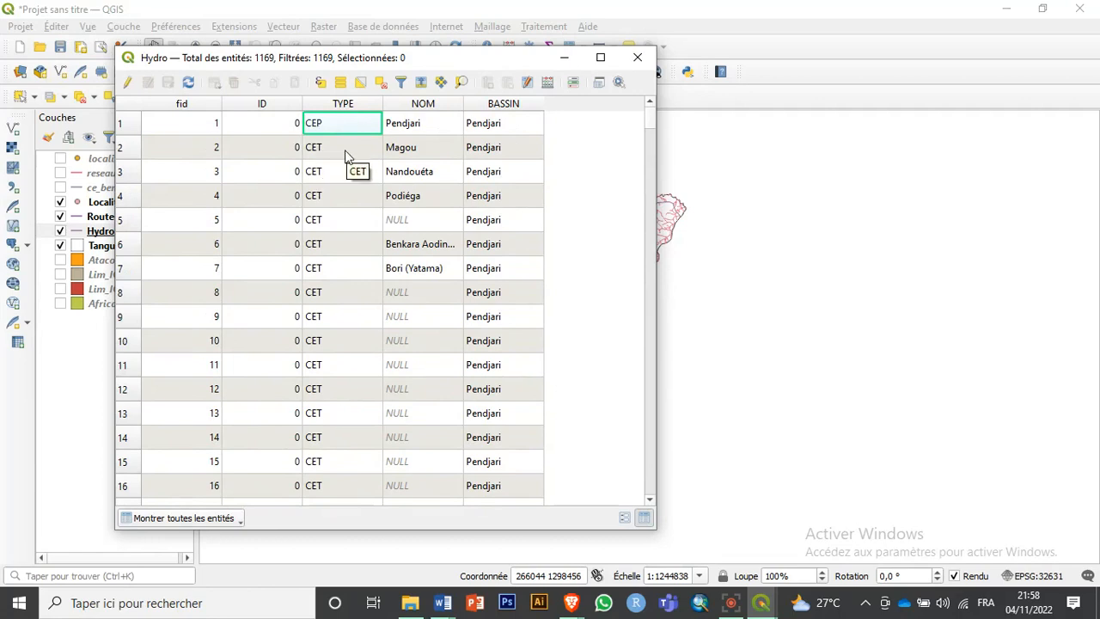
pyautogui.click(345, 151)
pyautogui.click(343, 171)
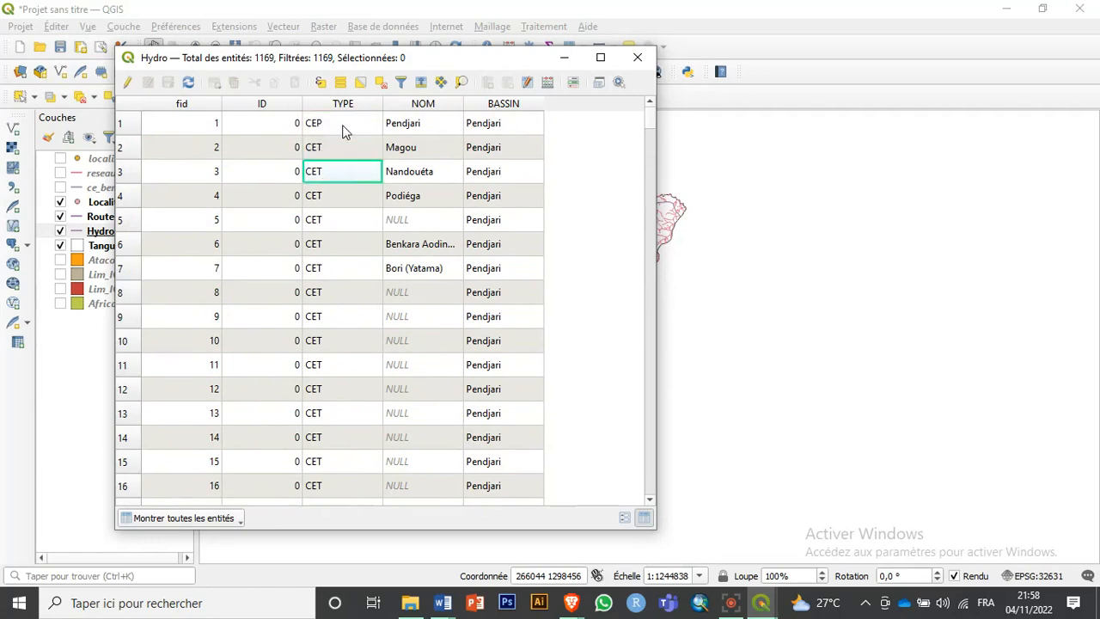
pyautogui.click(343, 129)
pyautogui.click(339, 155)
pyautogui.click(338, 176)
pyautogui.click(337, 191)
pyautogui.click(343, 226)
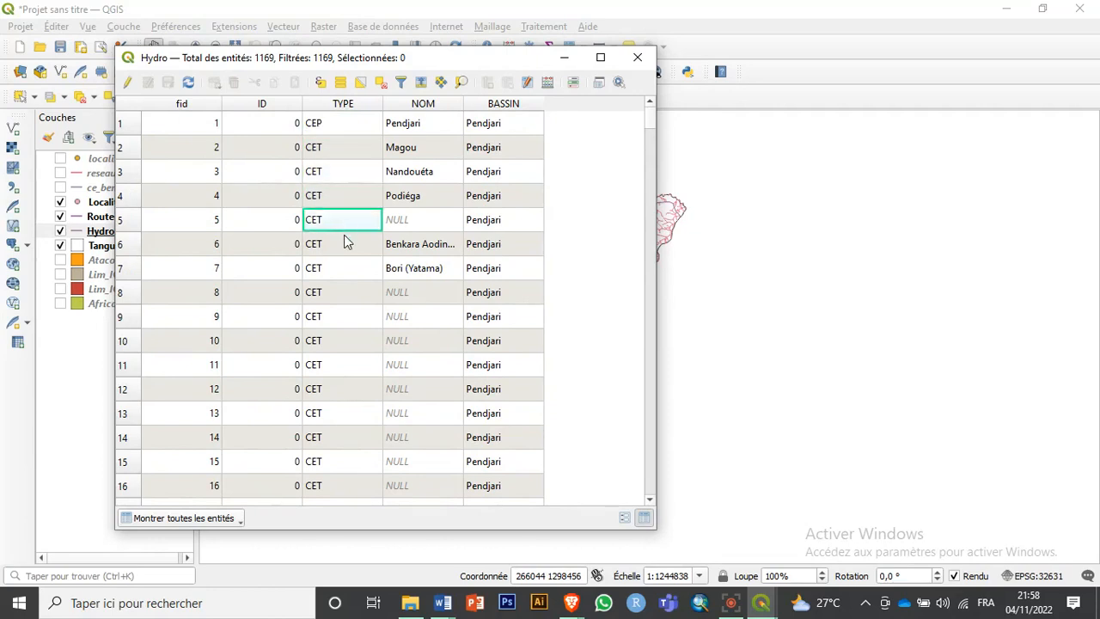
pyautogui.click(344, 244)
pyautogui.click(341, 268)
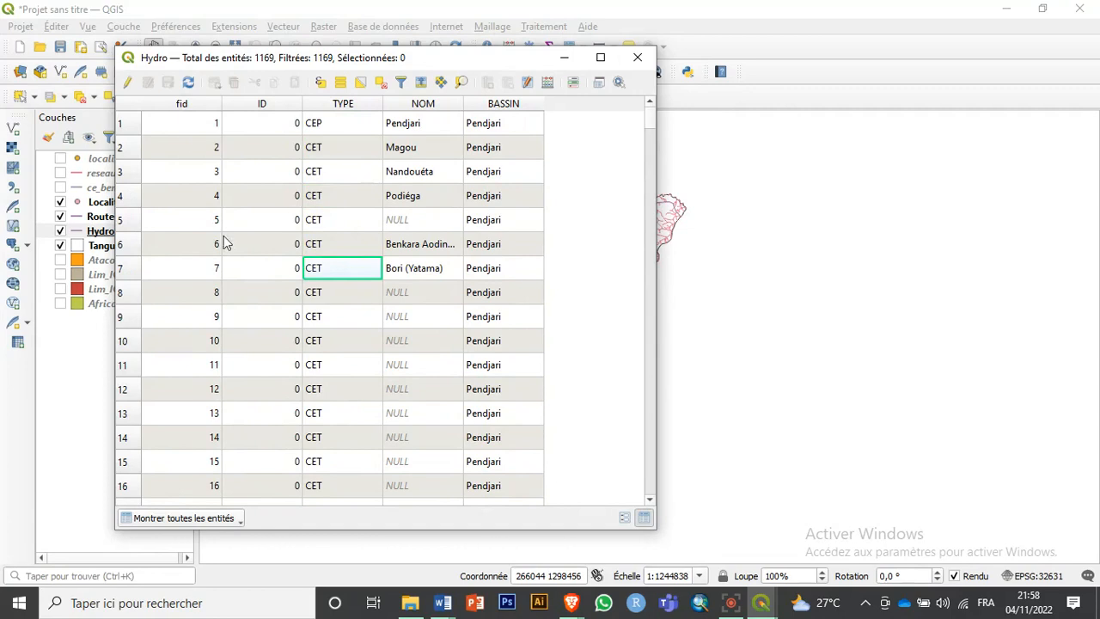
pyautogui.click(636, 57)
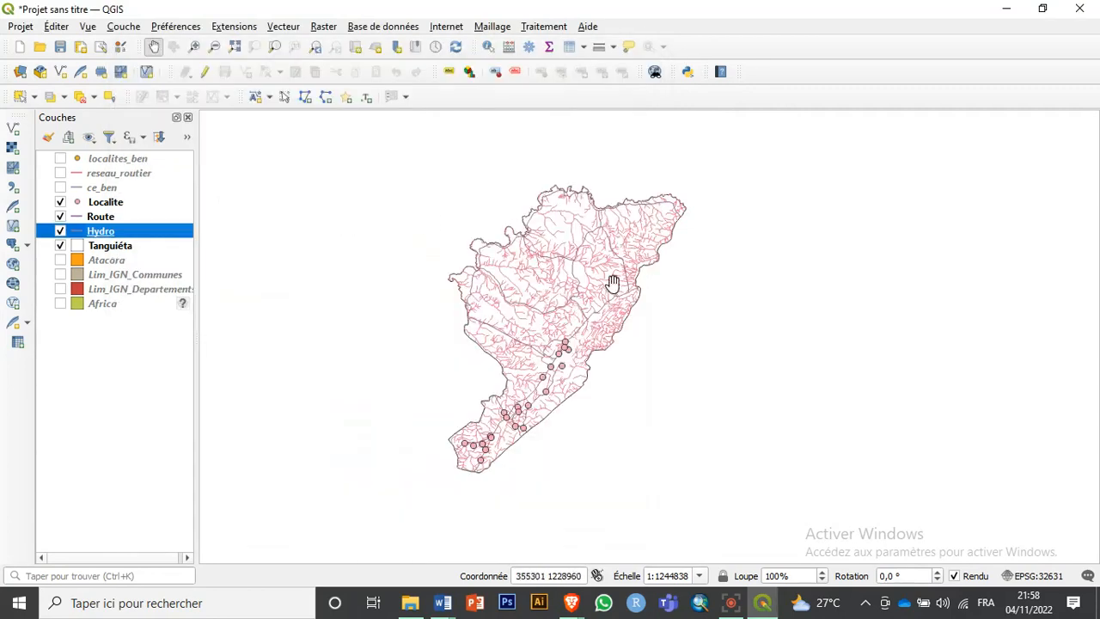
pyautogui.moveTo(584, 304); pyautogui.dragTo(612, 291)
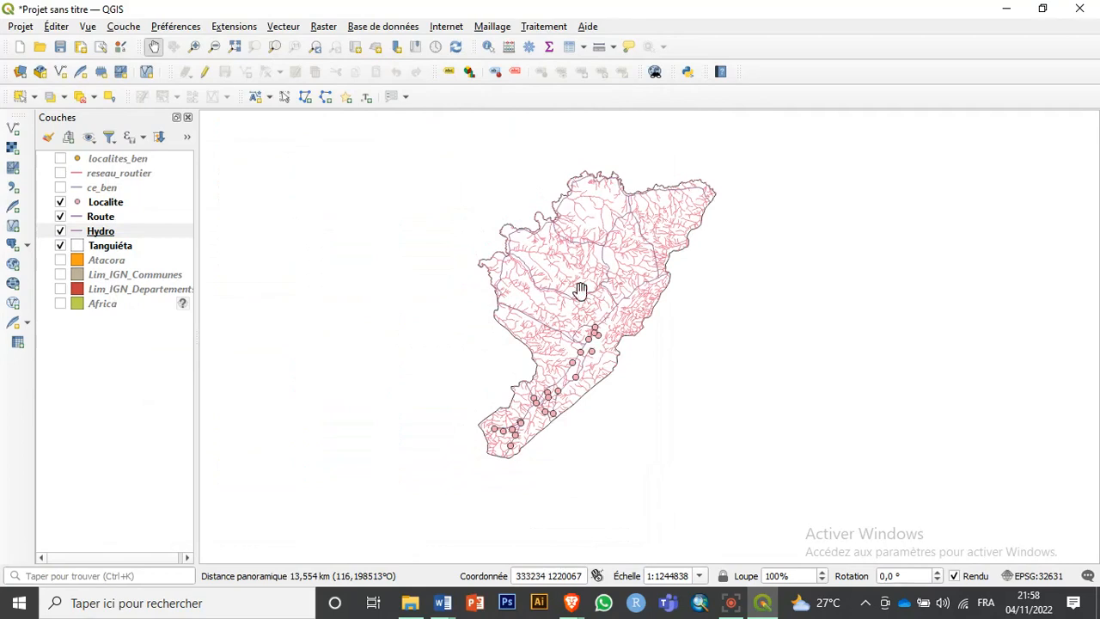